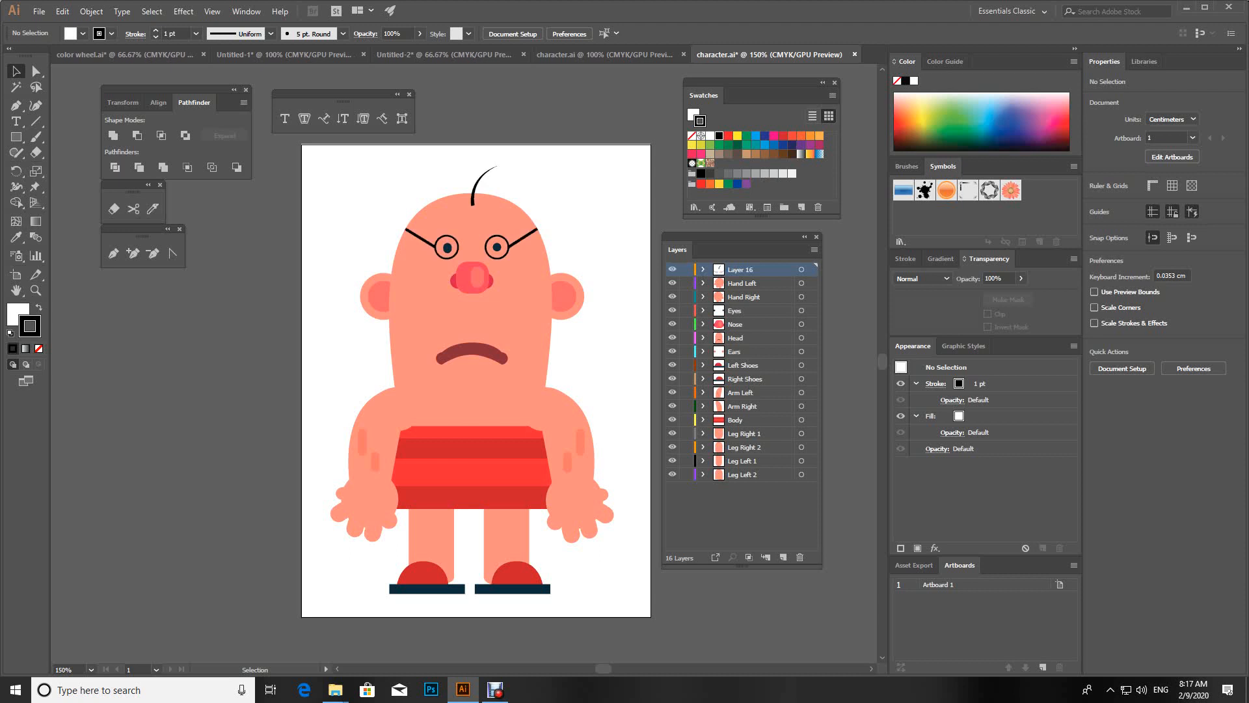
Step: Toggle the visibility of the hair, hand, nose, arm and leg layers to check which body part each one holds
left_click(672, 269)
left_click(672, 269)
left_click(672, 283)
left_click(673, 283)
left_click(672, 283)
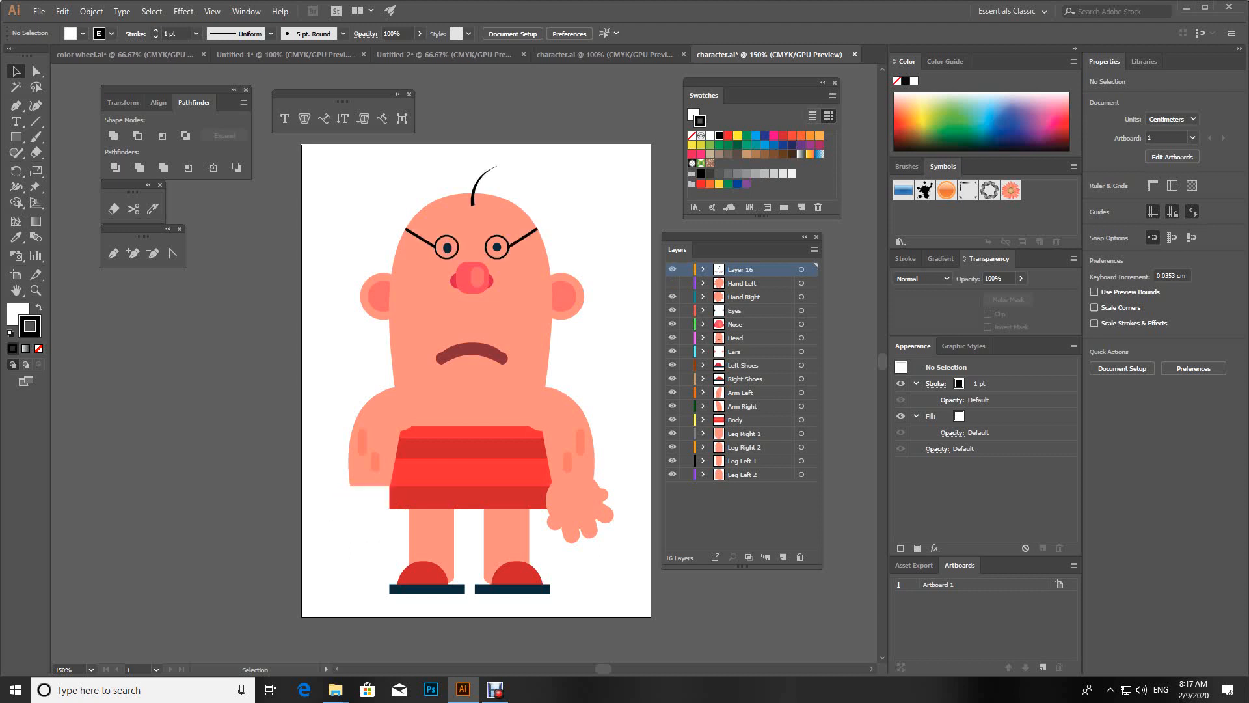
left_click(672, 283)
left_click(672, 297)
left_click(672, 296)
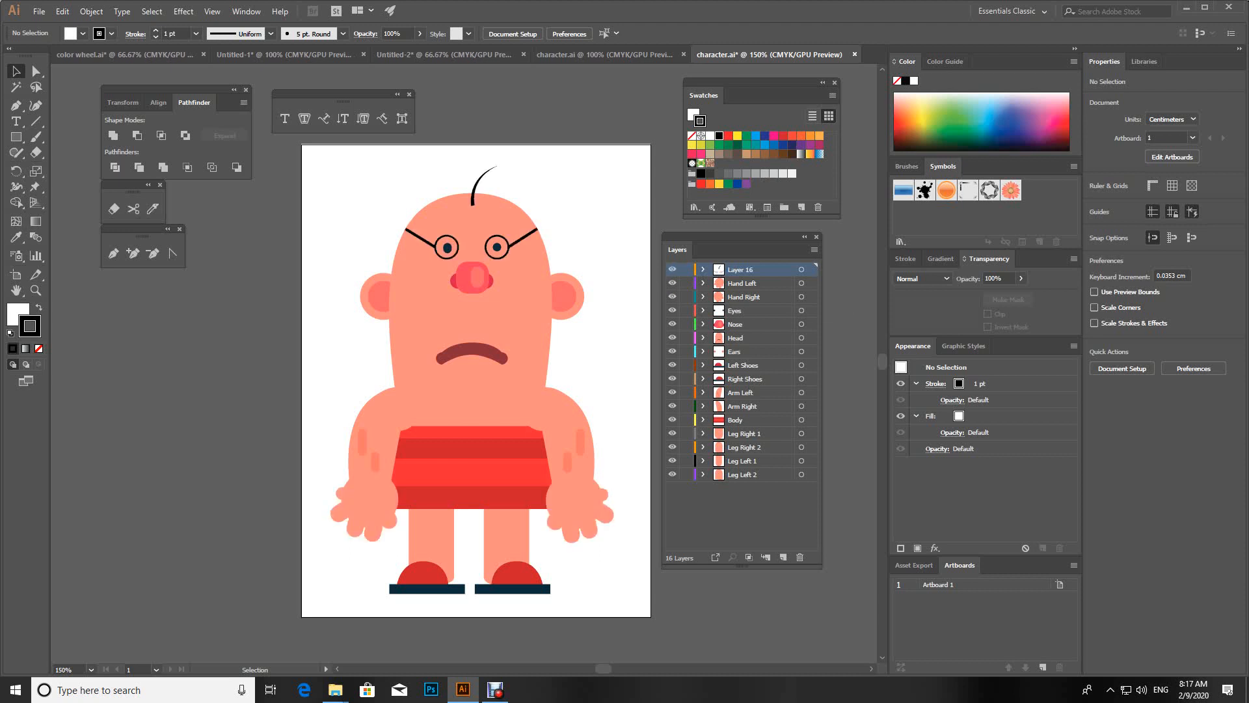
left_click(672, 324)
left_click(672, 392)
left_click(672, 393)
left_click(672, 393)
left_click(672, 392)
left_click(672, 433)
left_click(672, 433)
left_click(673, 447)
Step: Examine how the right arm group and the circle at the shoulder overlap to form the shoulder joint
key("ctrl+equal")
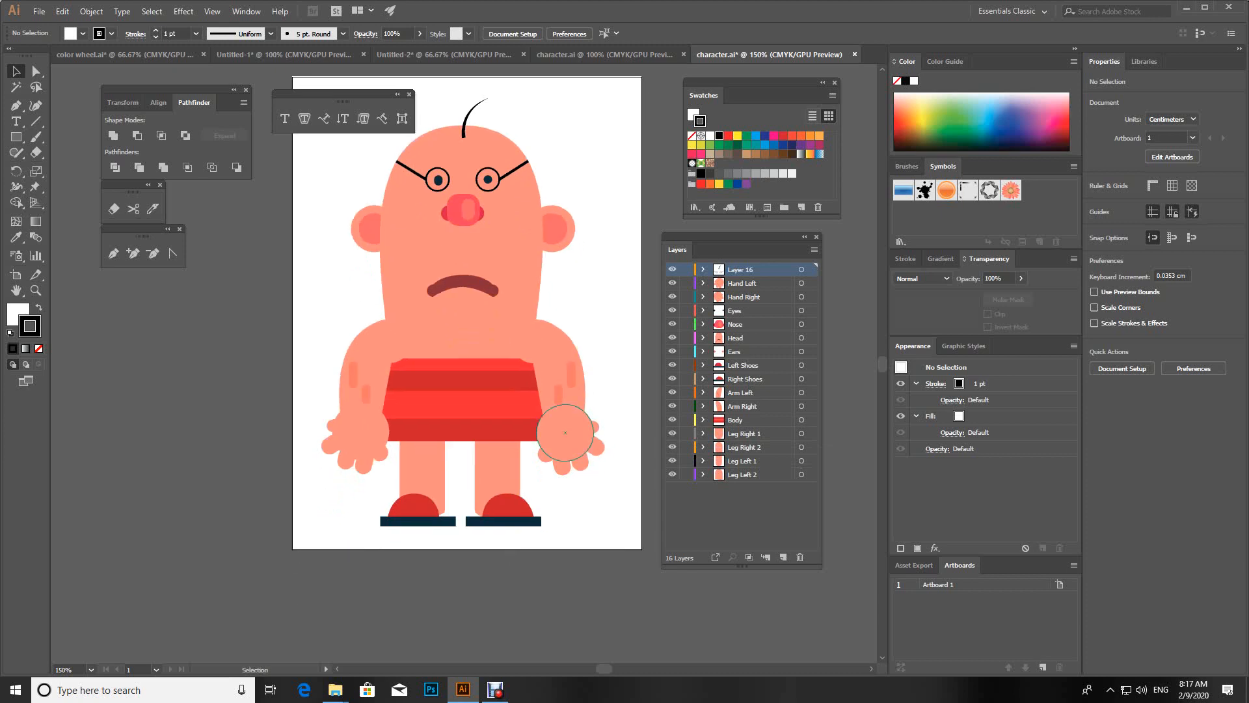
key("ctrl+equal")
left_click_drag(565, 413, 487, 287)
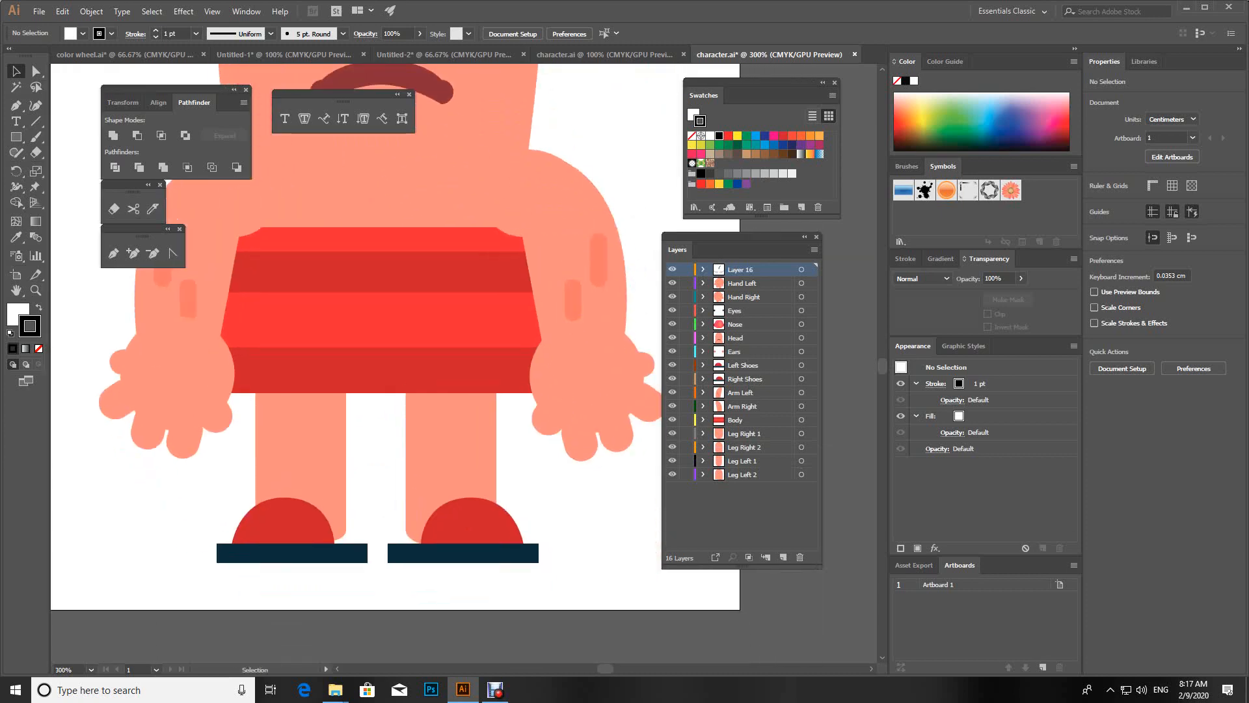
left_click(566, 193)
key("ctrl+shift+a")
left_click_drag(542, 193, 505, 262)
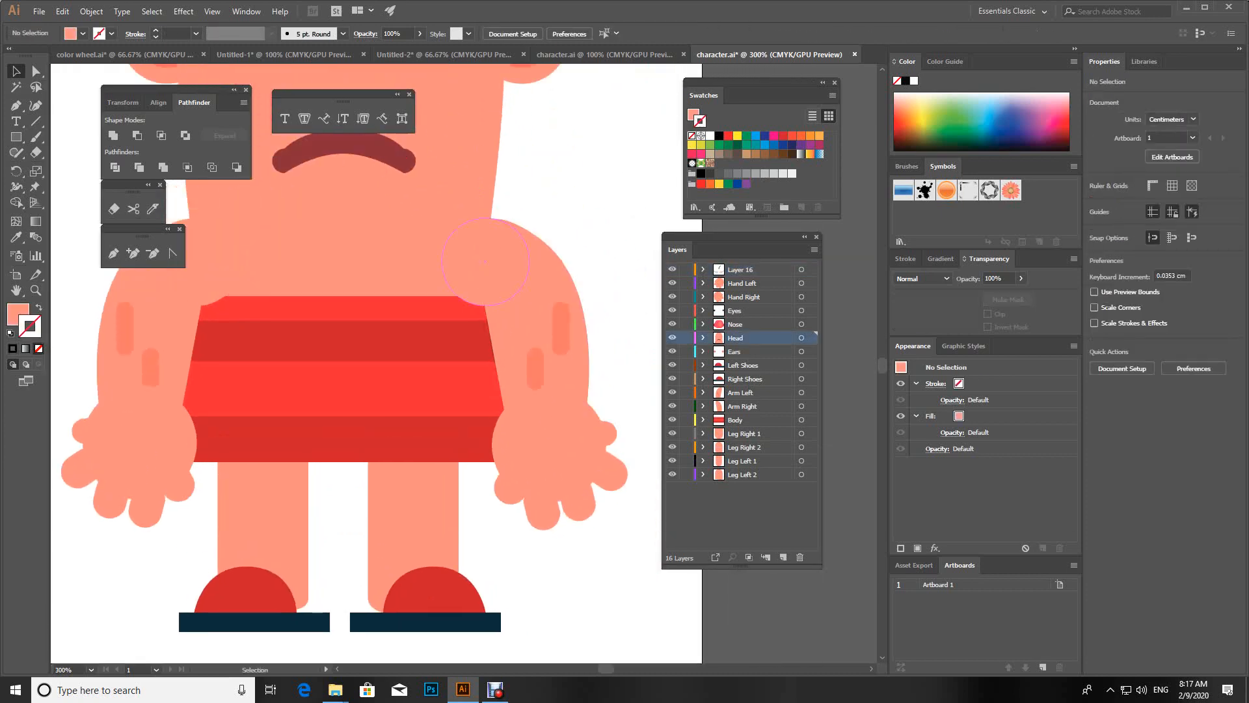
left_click(504, 261)
left_click(543, 282)
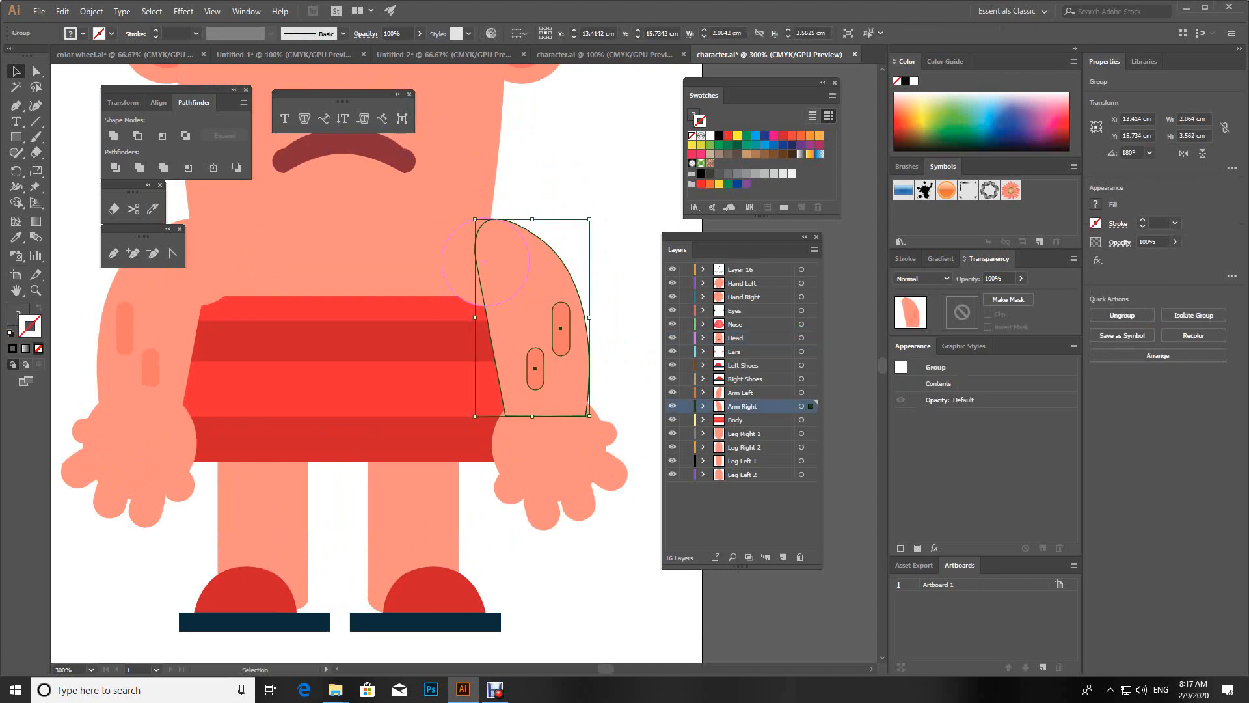
left_click(495, 265)
left_click(546, 194)
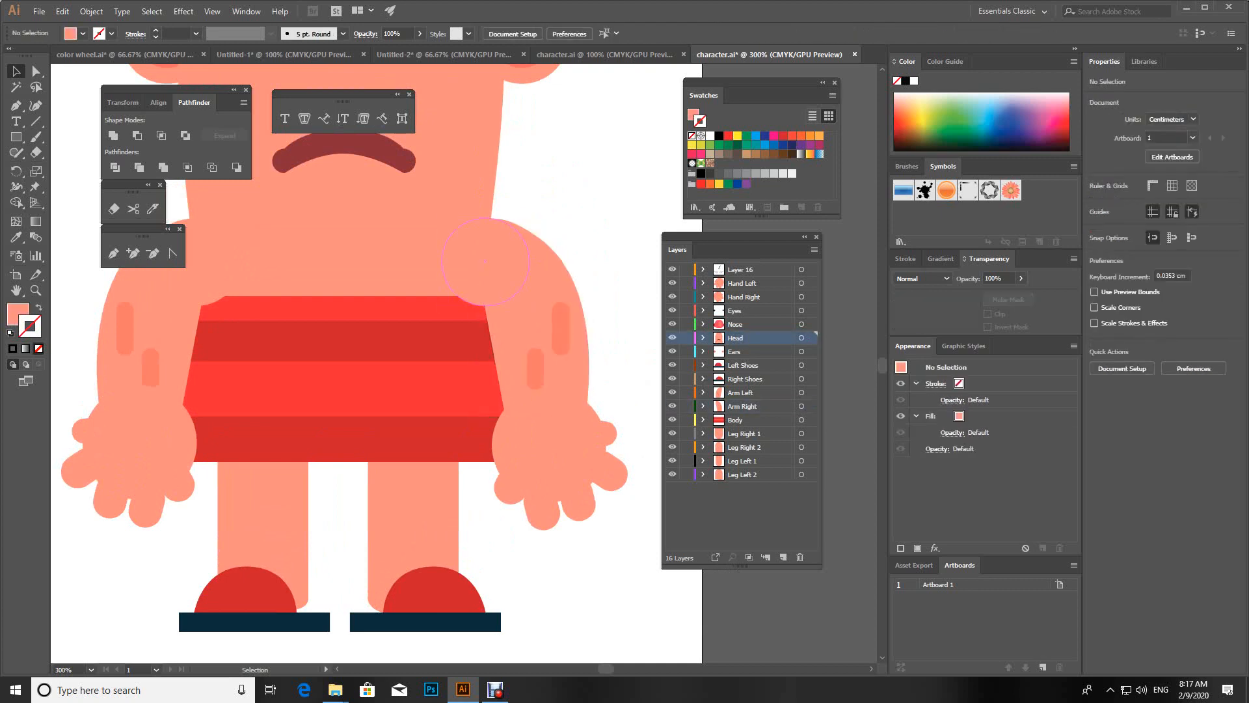
left_click(497, 263)
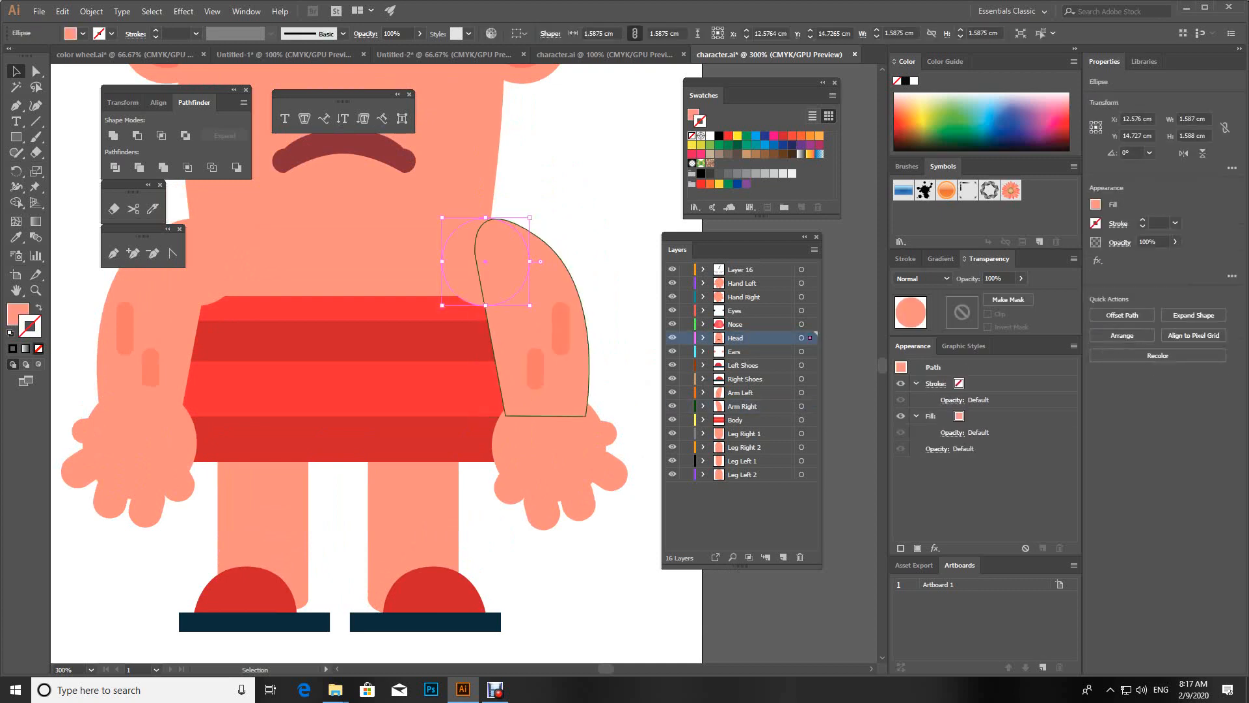
Step: Try rotating the right arm and hand together about the shoulder, and undo the rotation
left_click_drag(610, 306, 510, 452)
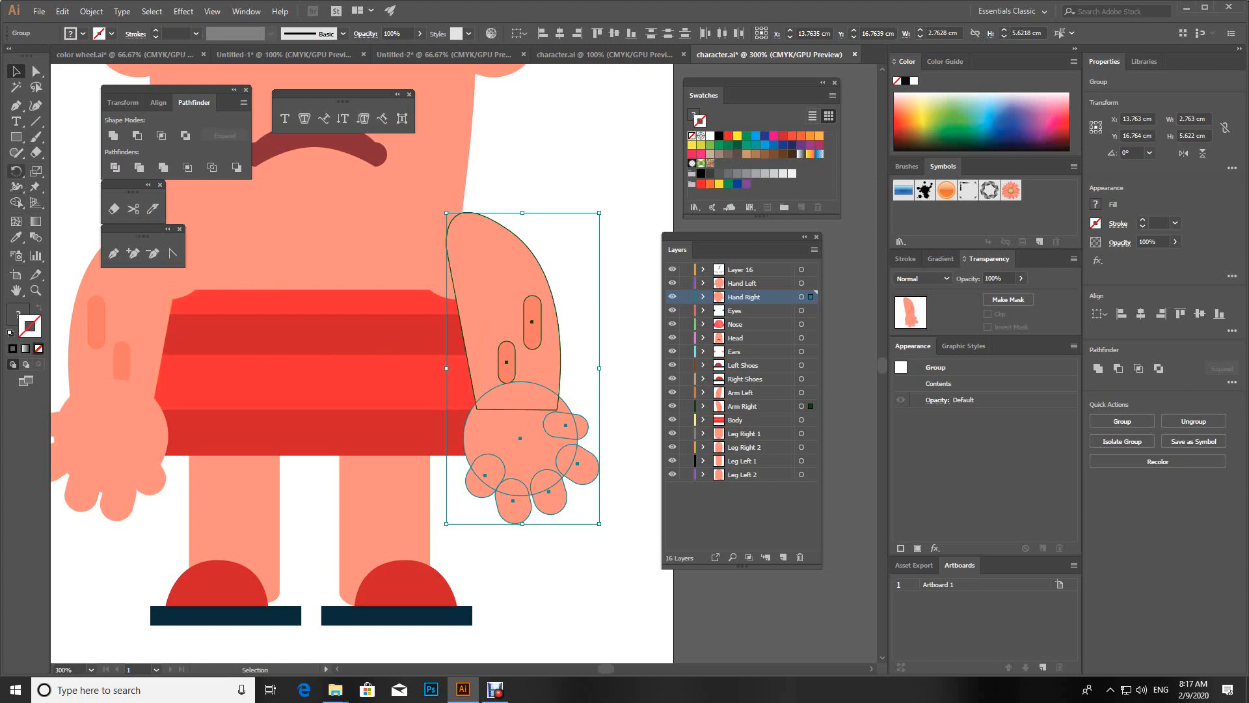
left_click(17, 171)
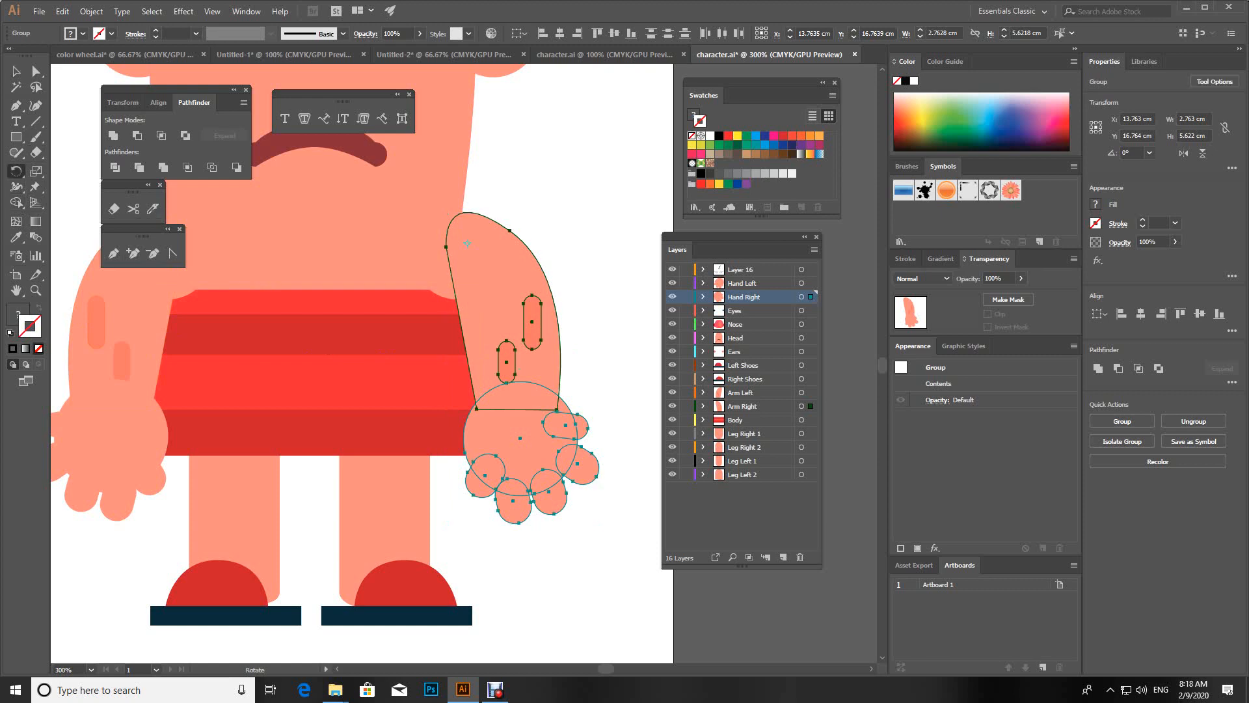
left_click_drag(516, 437, 630, 318)
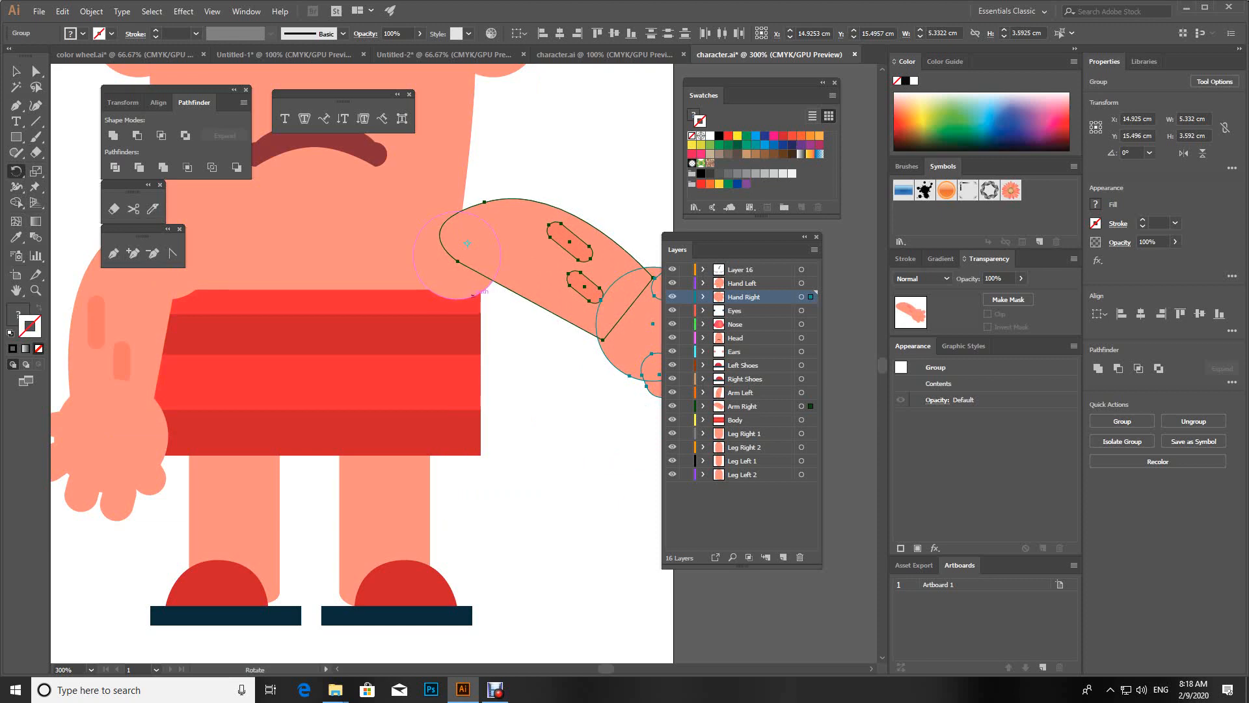
key("ctrl+z")
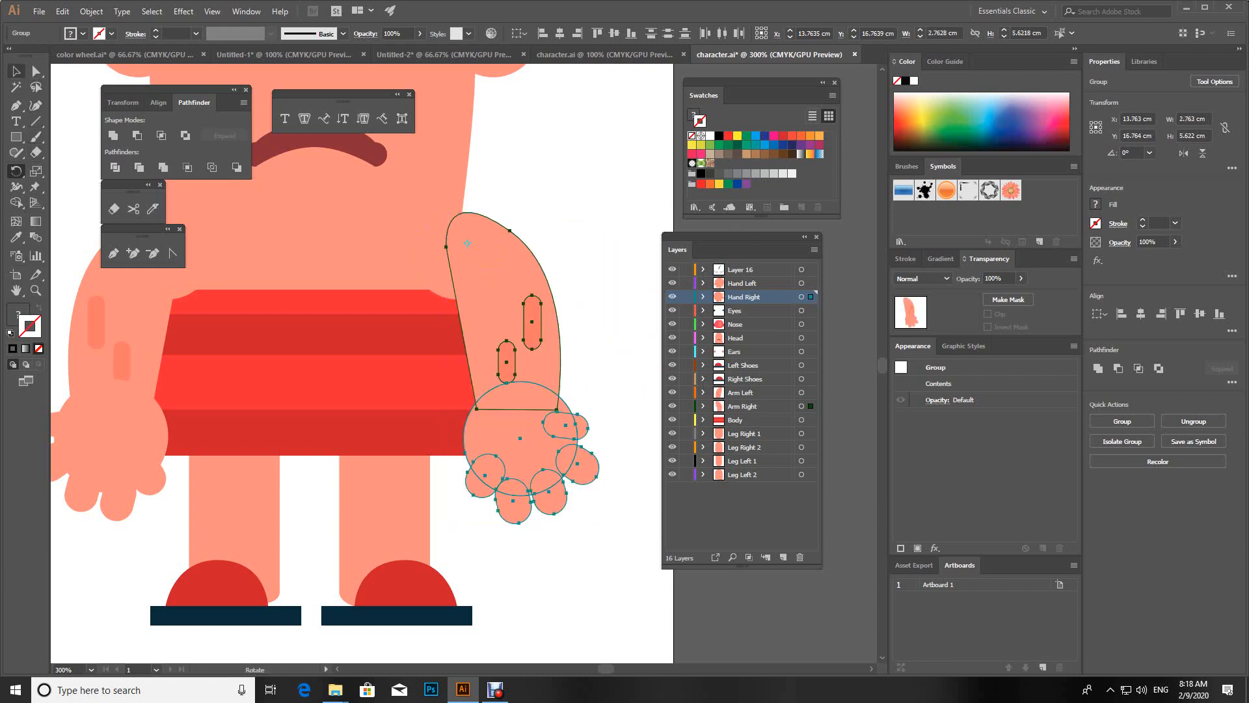
Step: Examine how the rounded upper and lower right leg shapes overlap at the knee, and select the lower leg with its shoe
left_click(16, 71)
left_click_drag(391, 482, 437, 351)
left_click(407, 417)
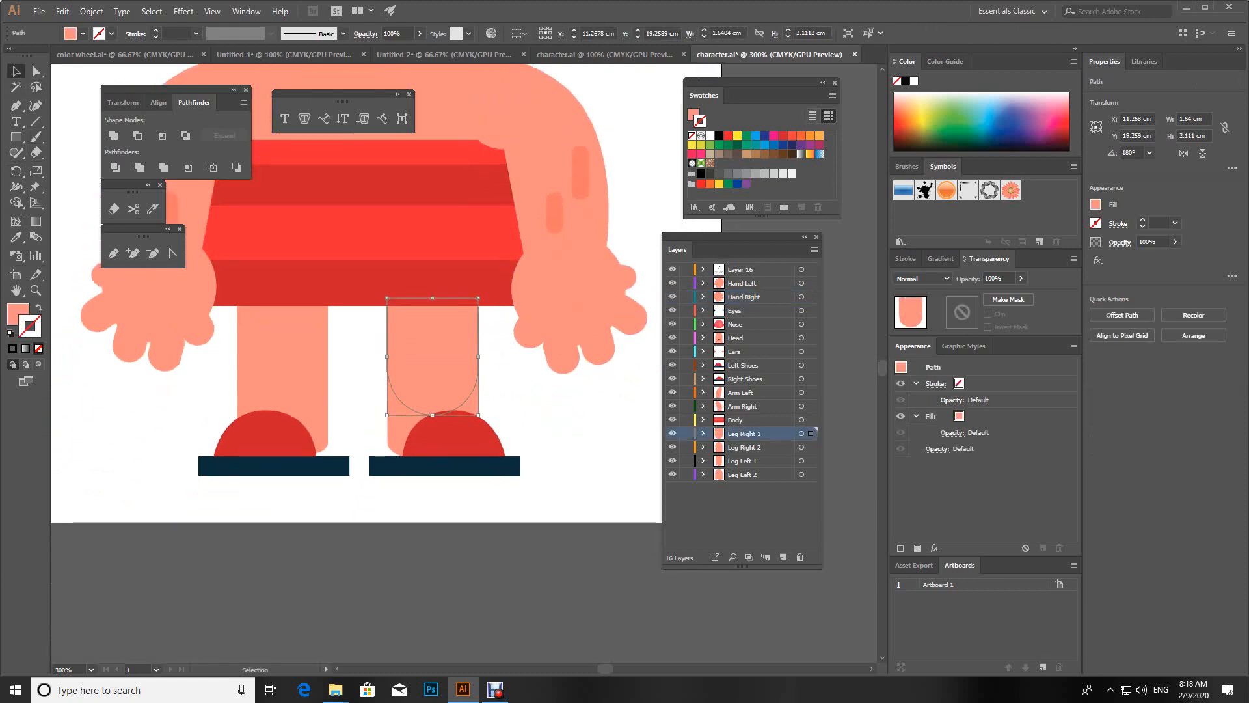
left_click_drag(379, 497, 496, 434)
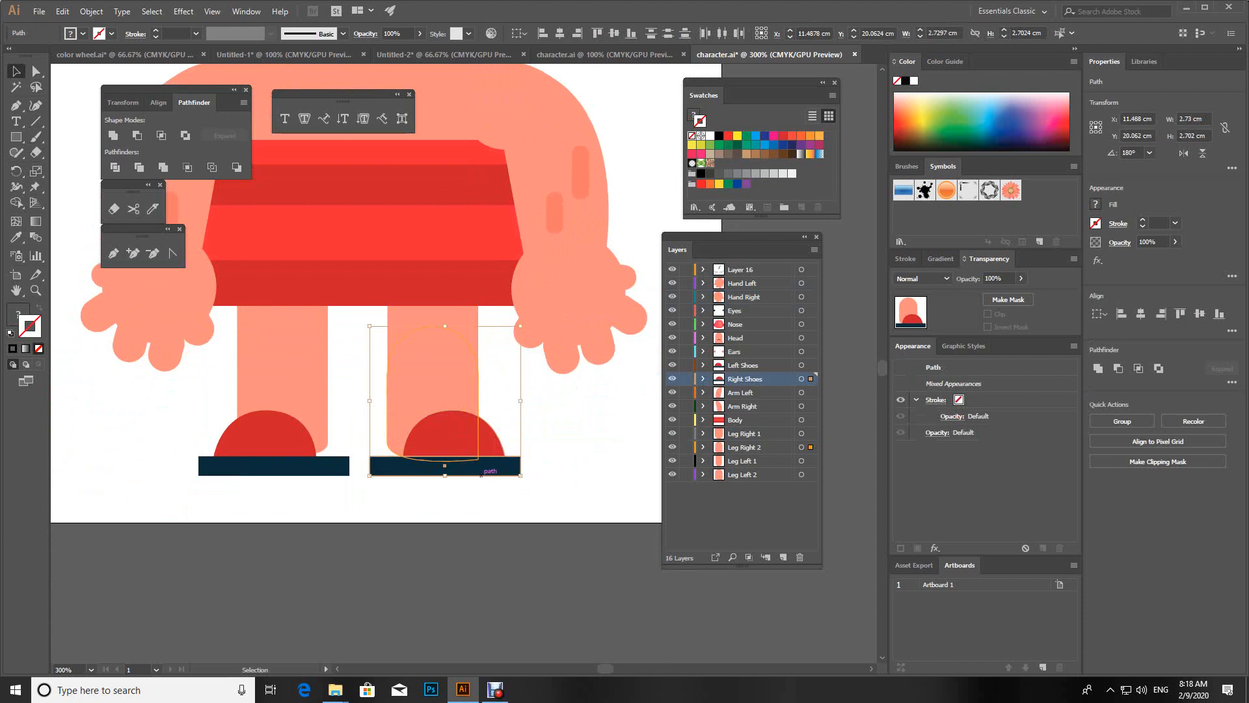
left_click(361, 425)
left_click(410, 400)
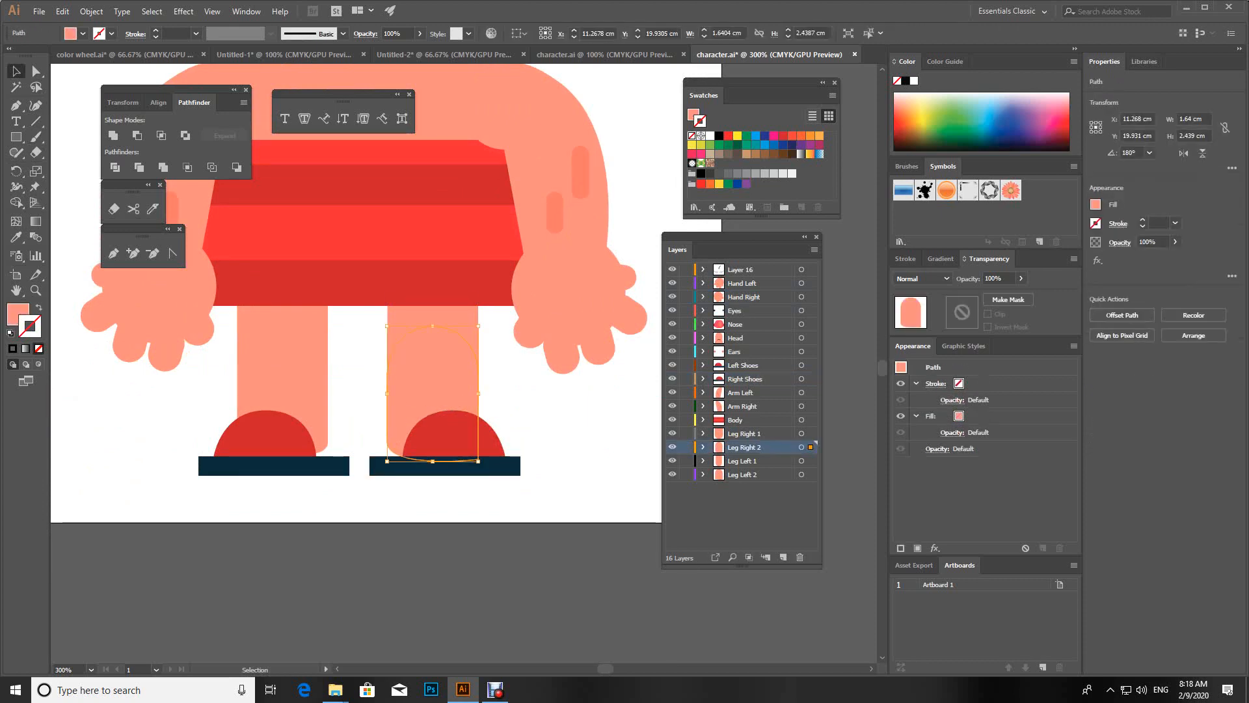
left_click(518, 472, "shift")
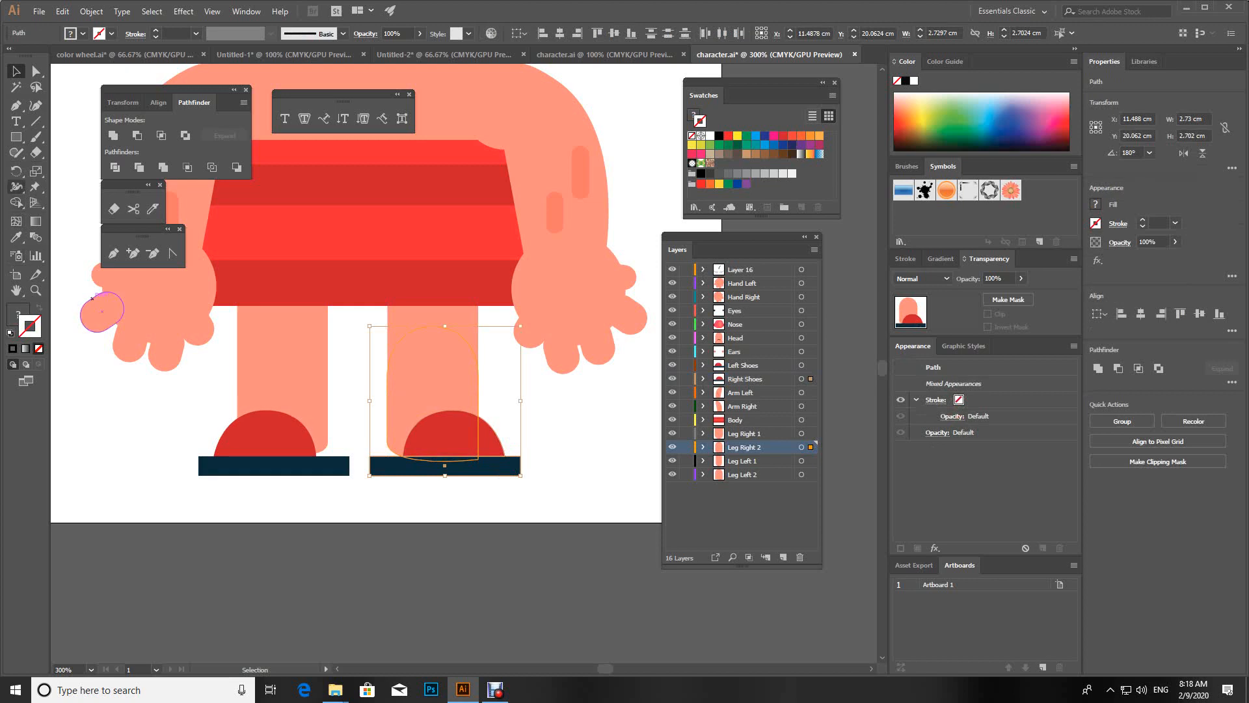
Step: Try rotating the lower right leg and shoe about the knee, undo the rotations, and deselect everything
left_click(16, 171)
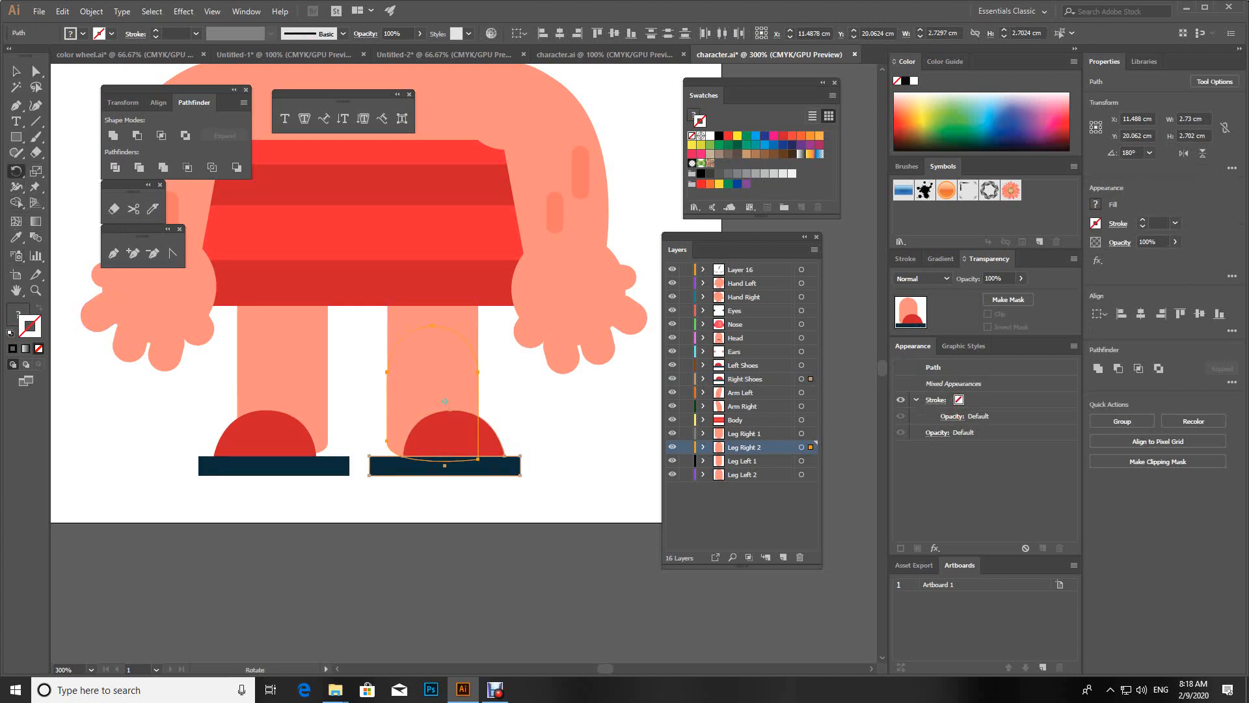
left_click(428, 355)
left_click_drag(460, 461, 378, 455)
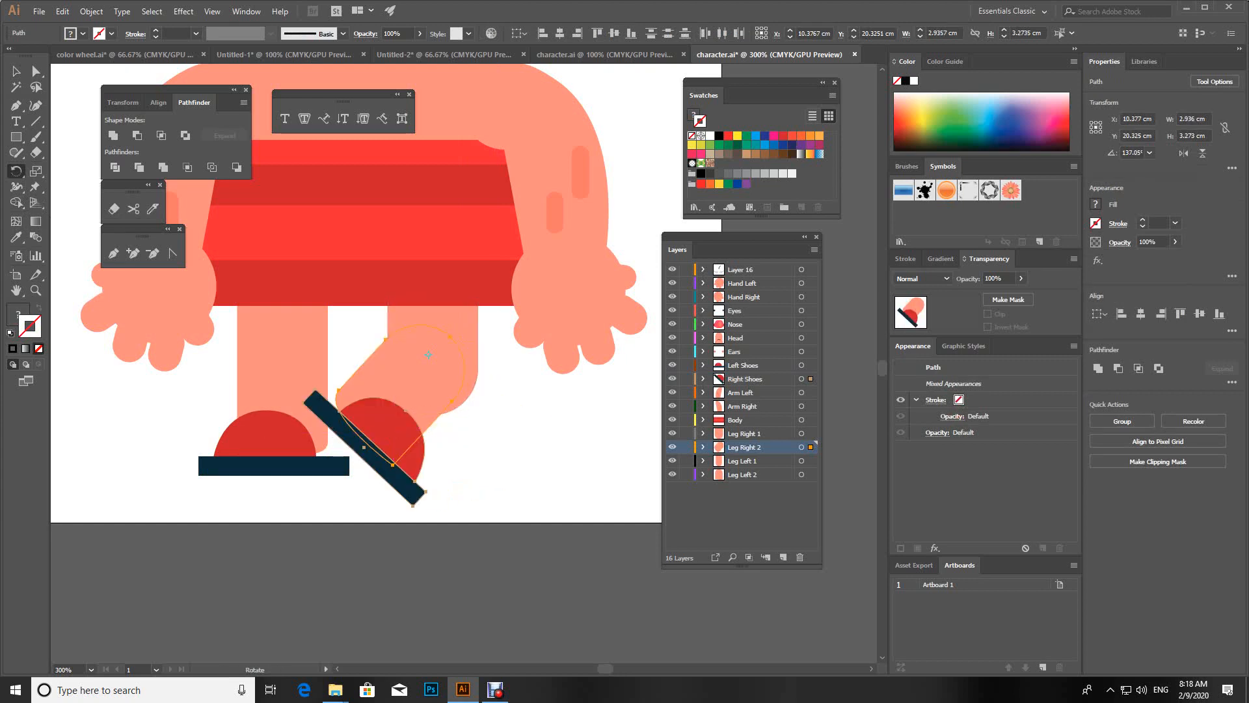
key("ctrl+z")
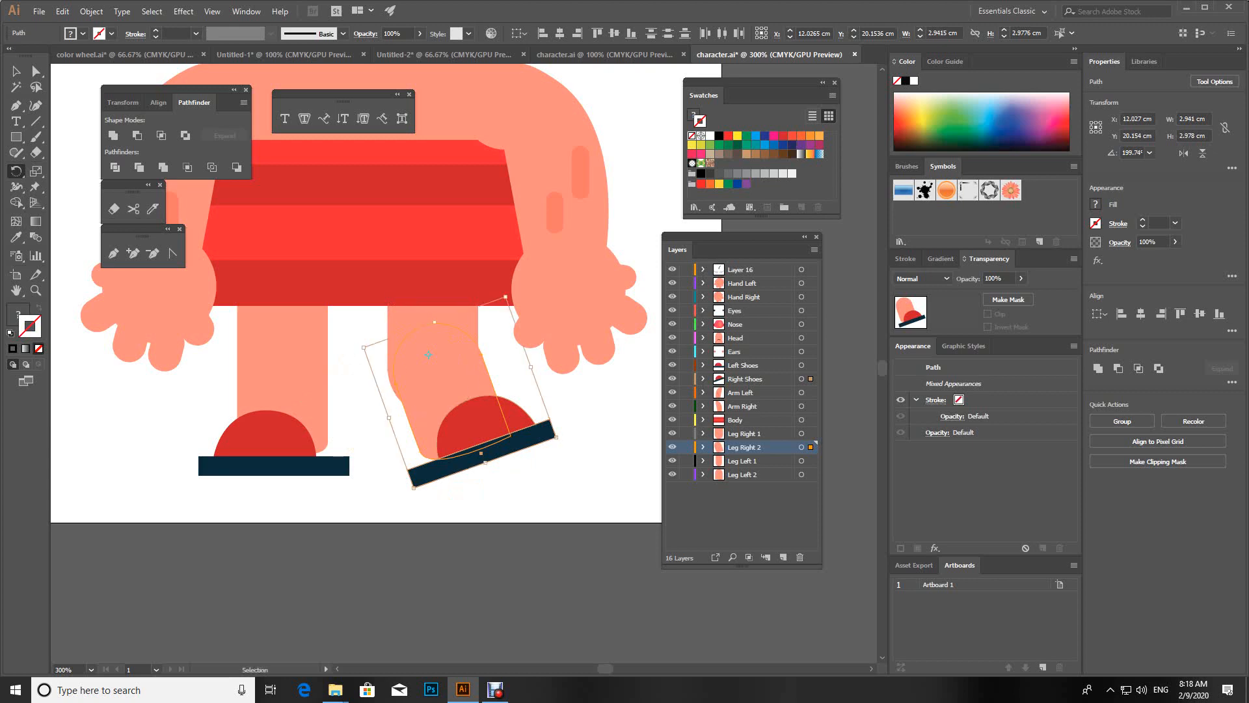
key("ctrl+z")
key("v")
left_click(358, 391)
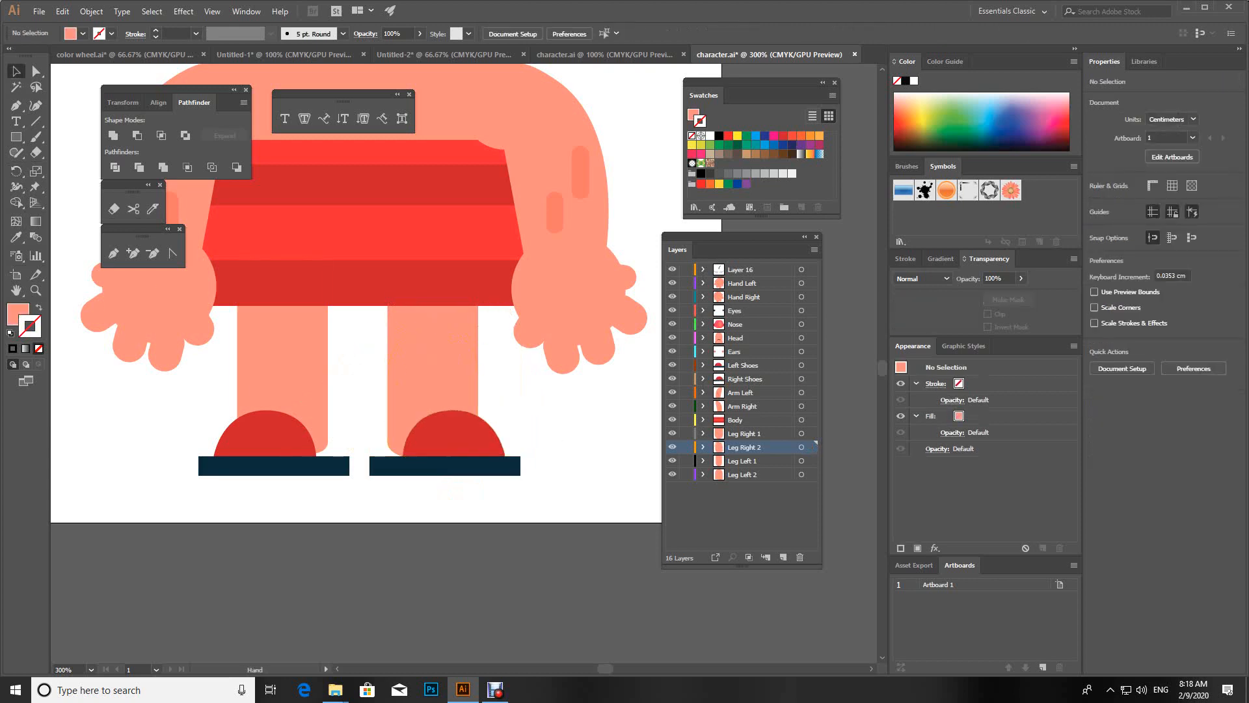
left_click_drag(358, 390, 363, 449)
key("ctrl+minus")
key("ctrl+minus")
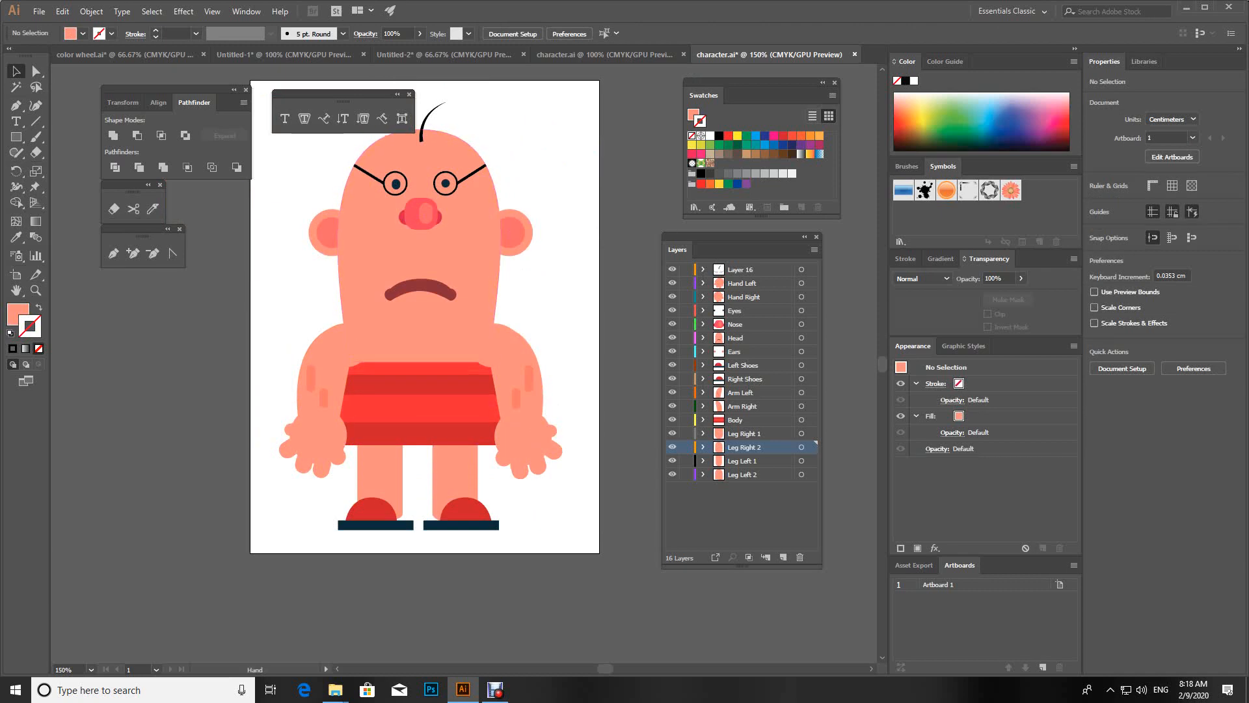
left_click_drag(423, 260, 424, 317)
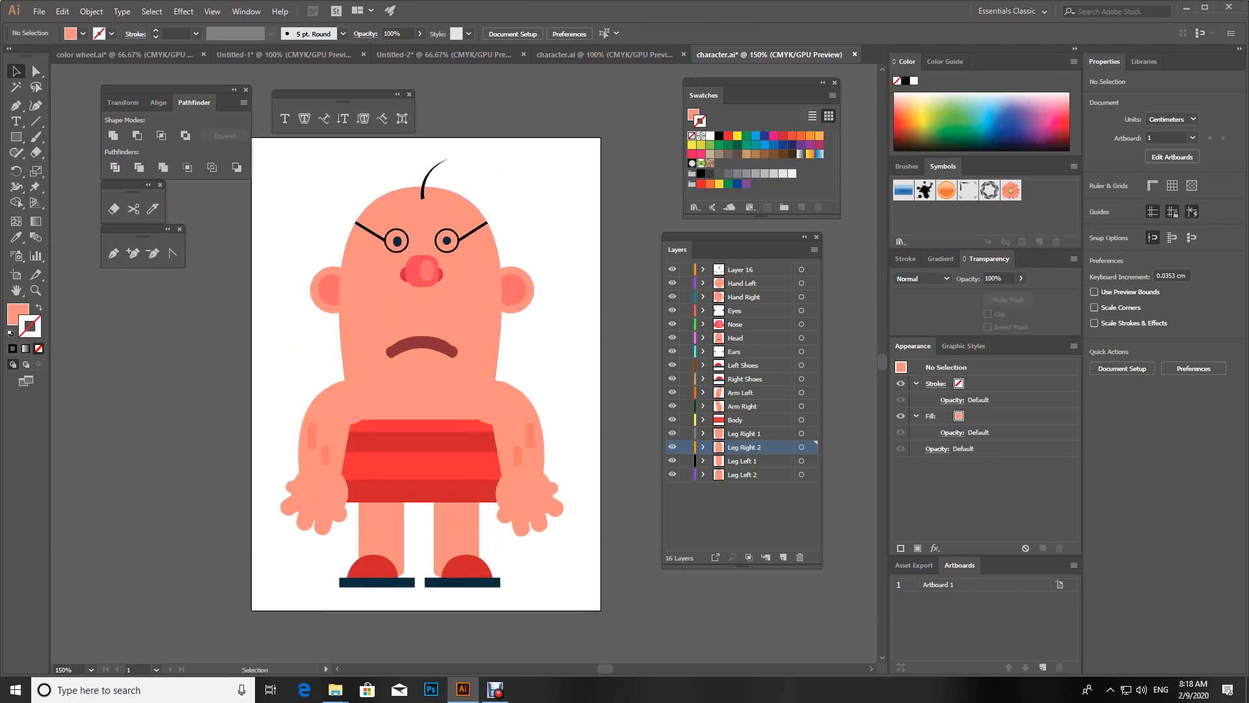
Step: Launch Adobe After Effects by searching for "aft" in Windows
left_click(137, 690)
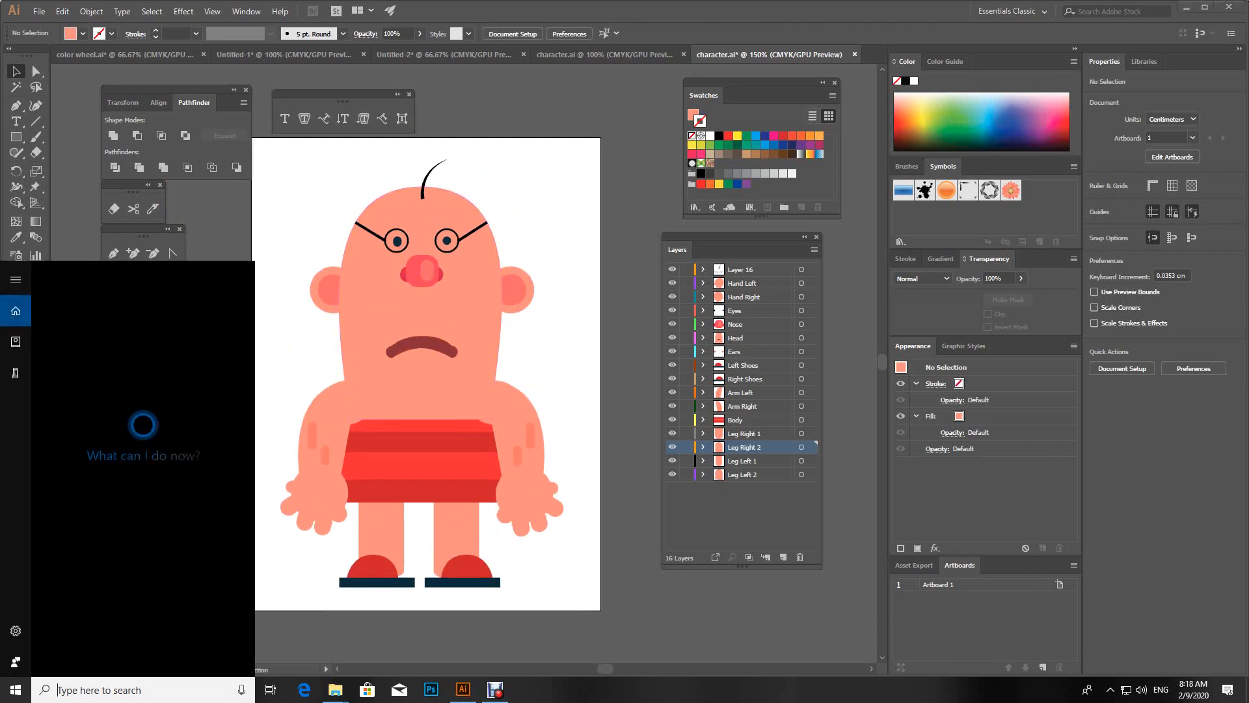
type("aft")
key("Return")
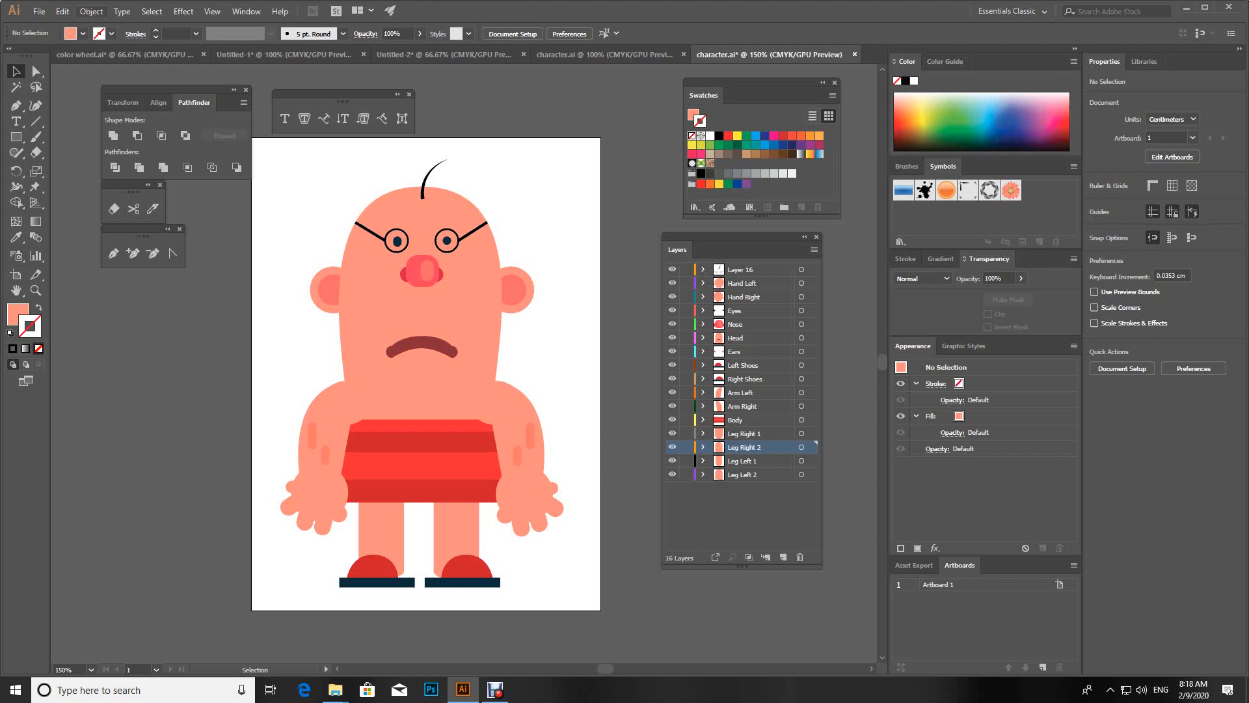
Step: Save a copy of the character artwork to the Desktop as the Illustrator file "Character 2" with the default Illustrator options
left_click(40, 11)
left_click(65, 131)
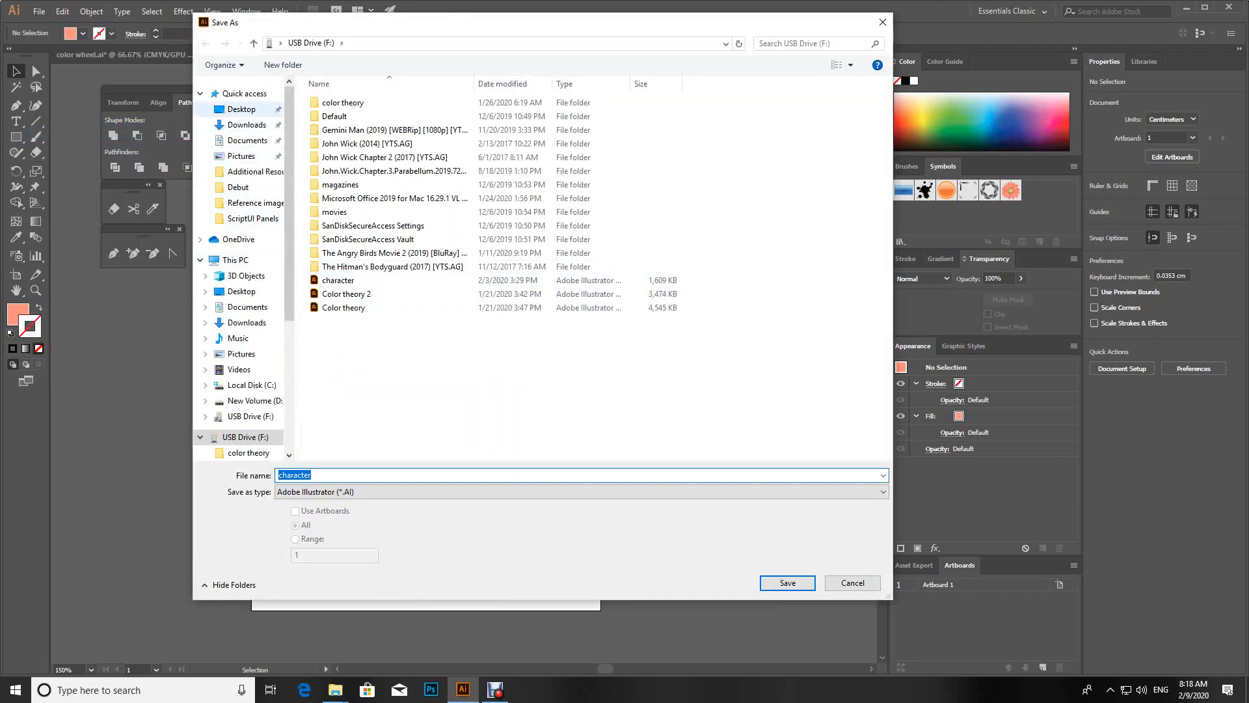
left_click(242, 109)
left_click(339, 476)
key("BackSpace")
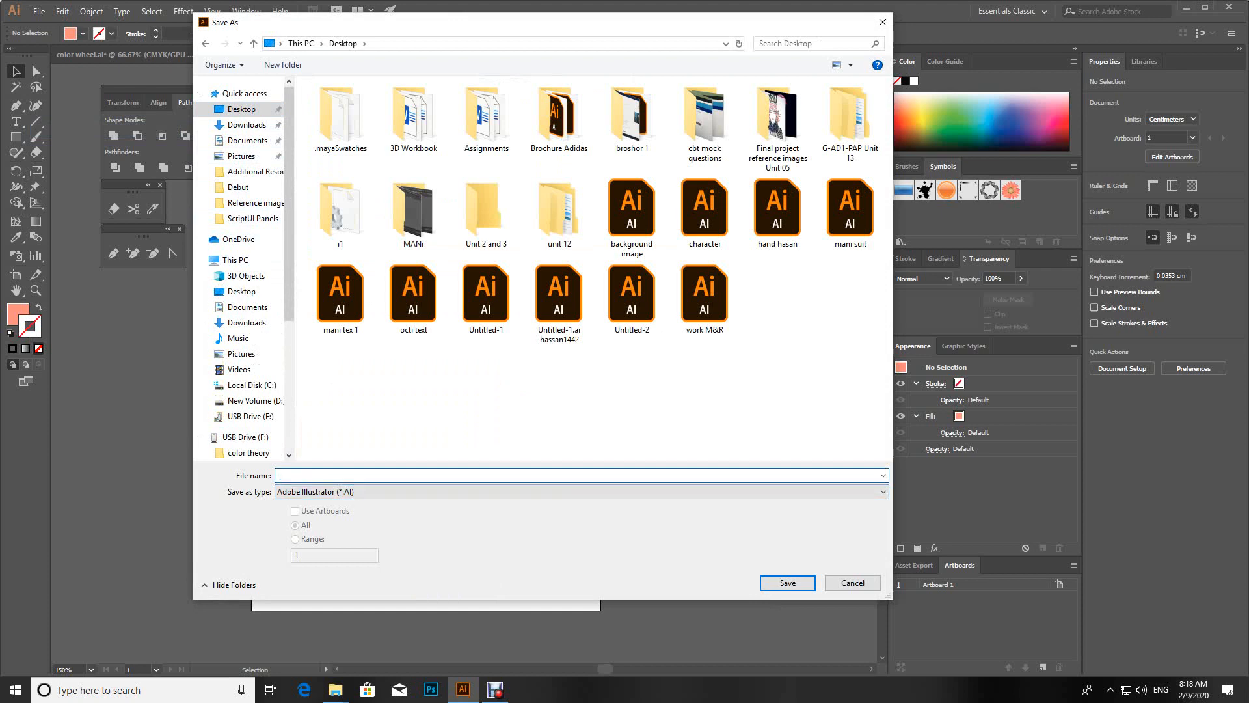
type("Character 2")
key("Return")
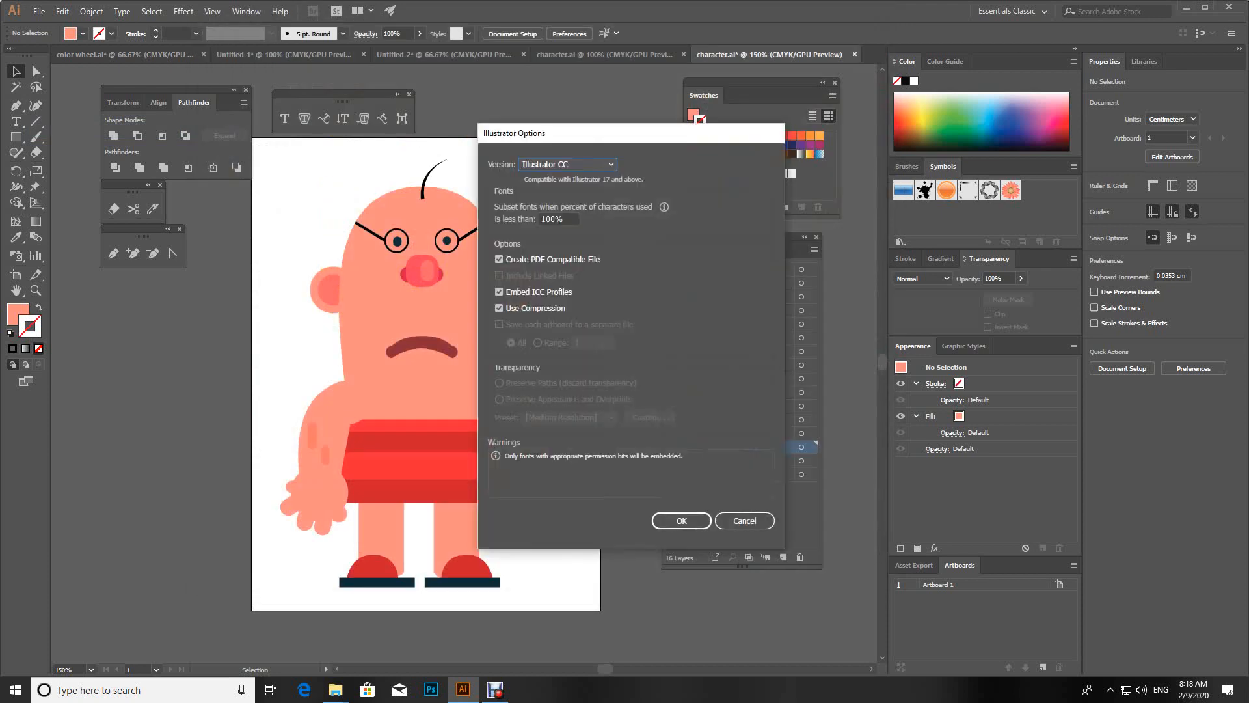
key("Return")
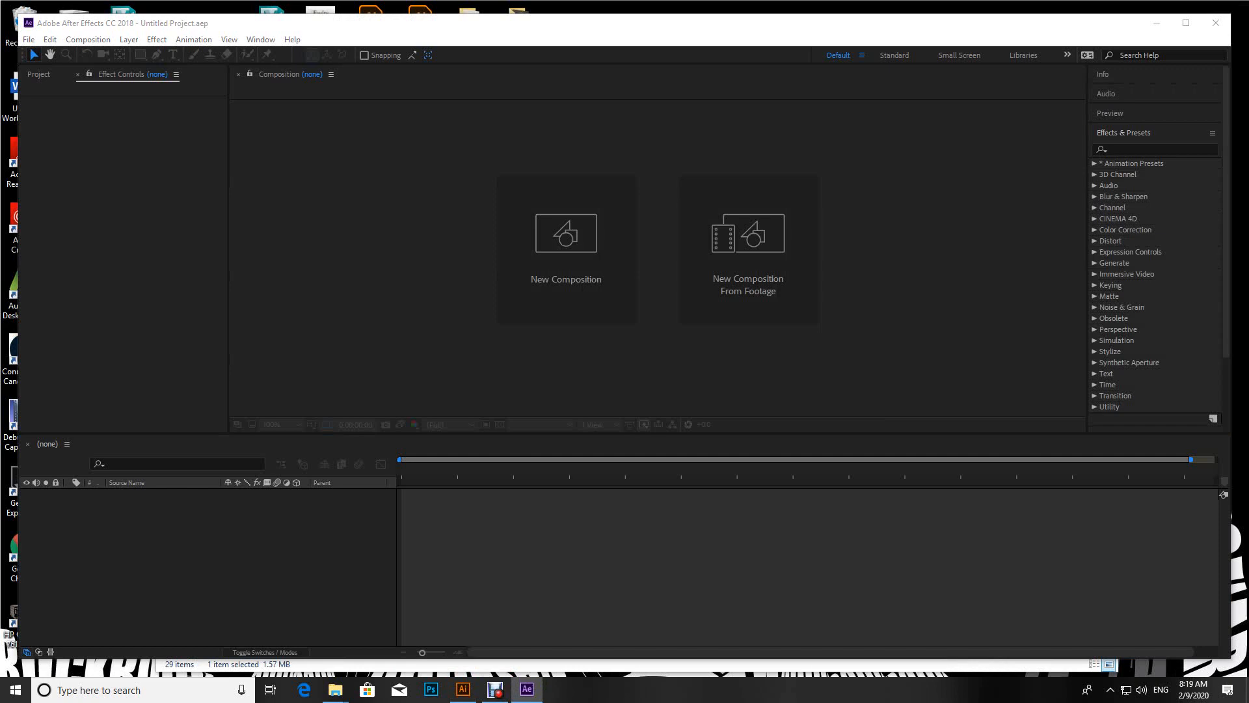
left_click(567, 250)
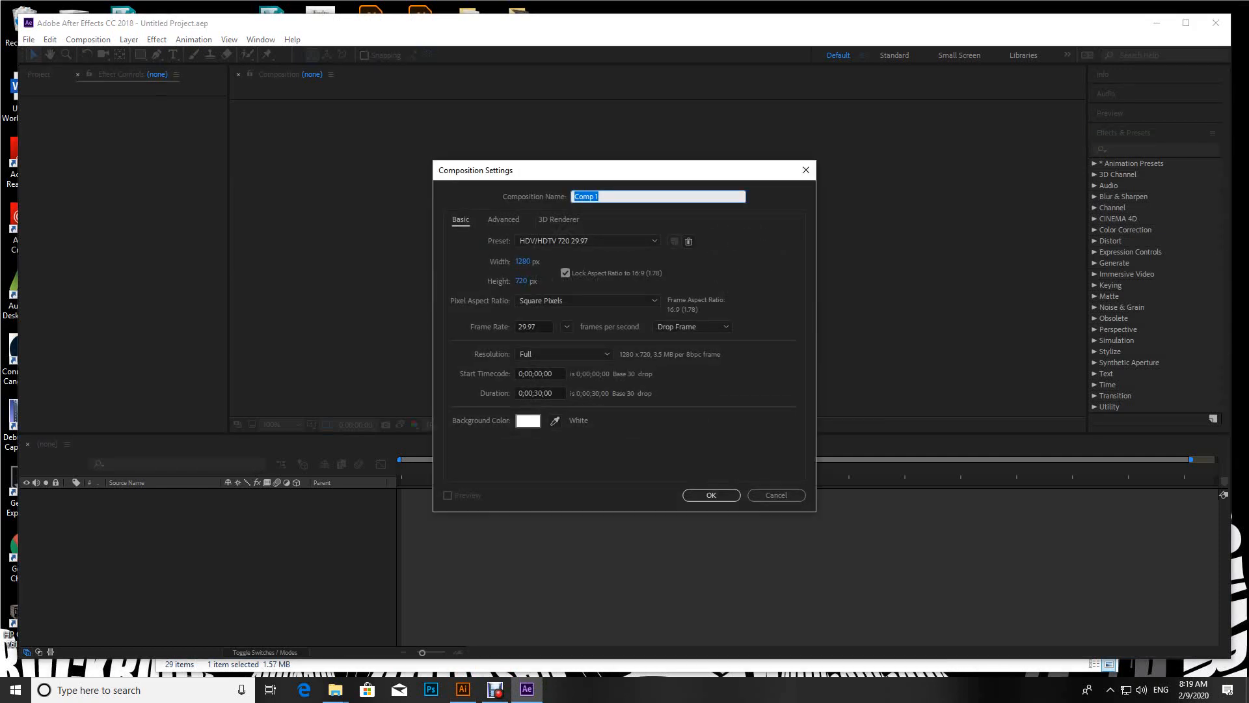
left_click(586, 241)
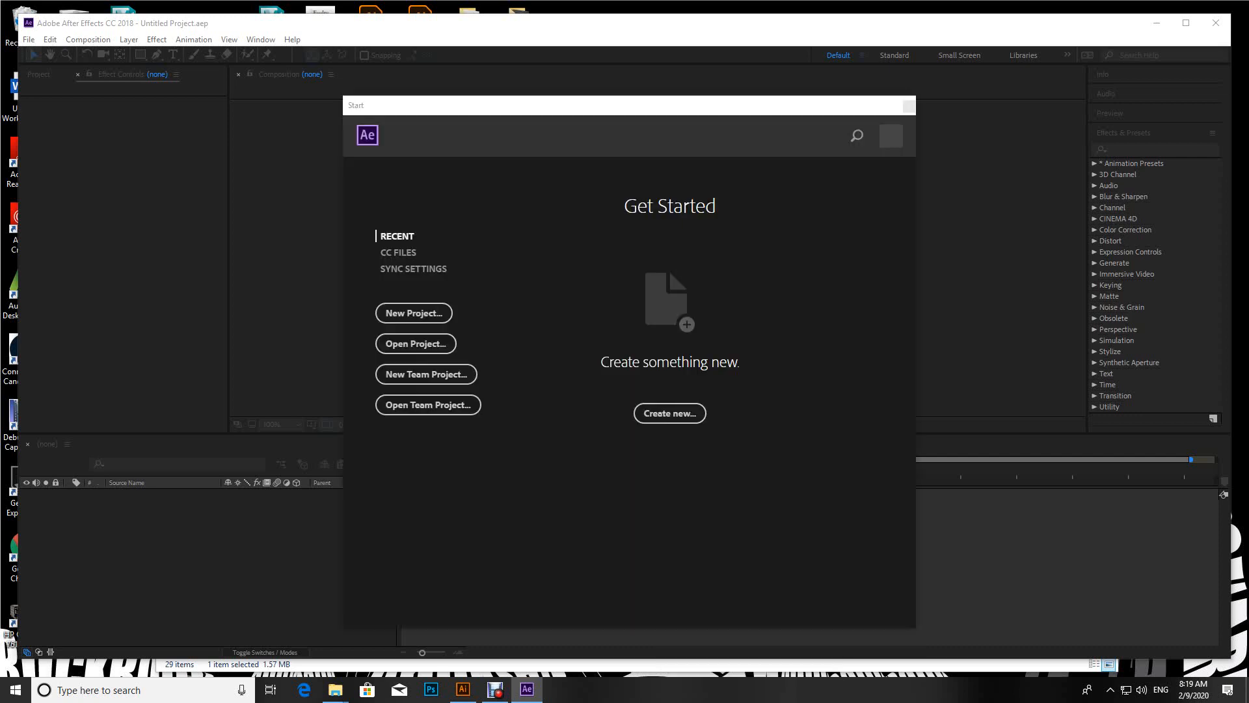
left_click(670, 413)
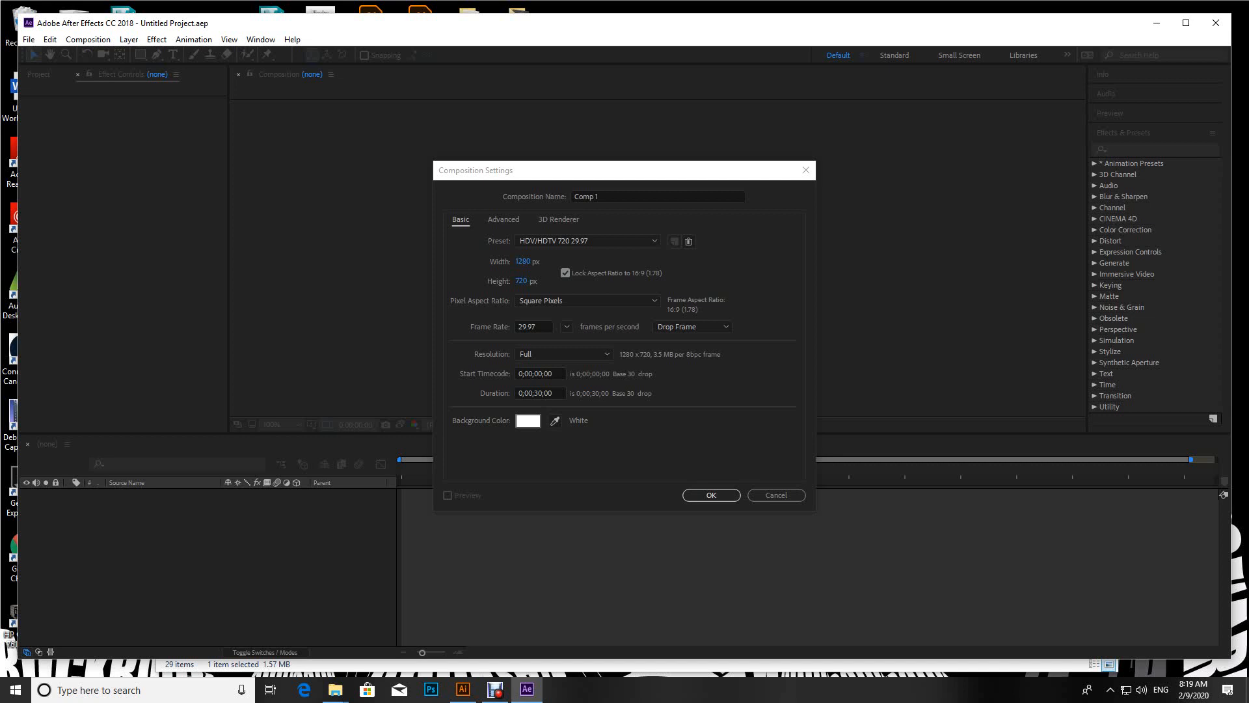
left_click(527, 689)
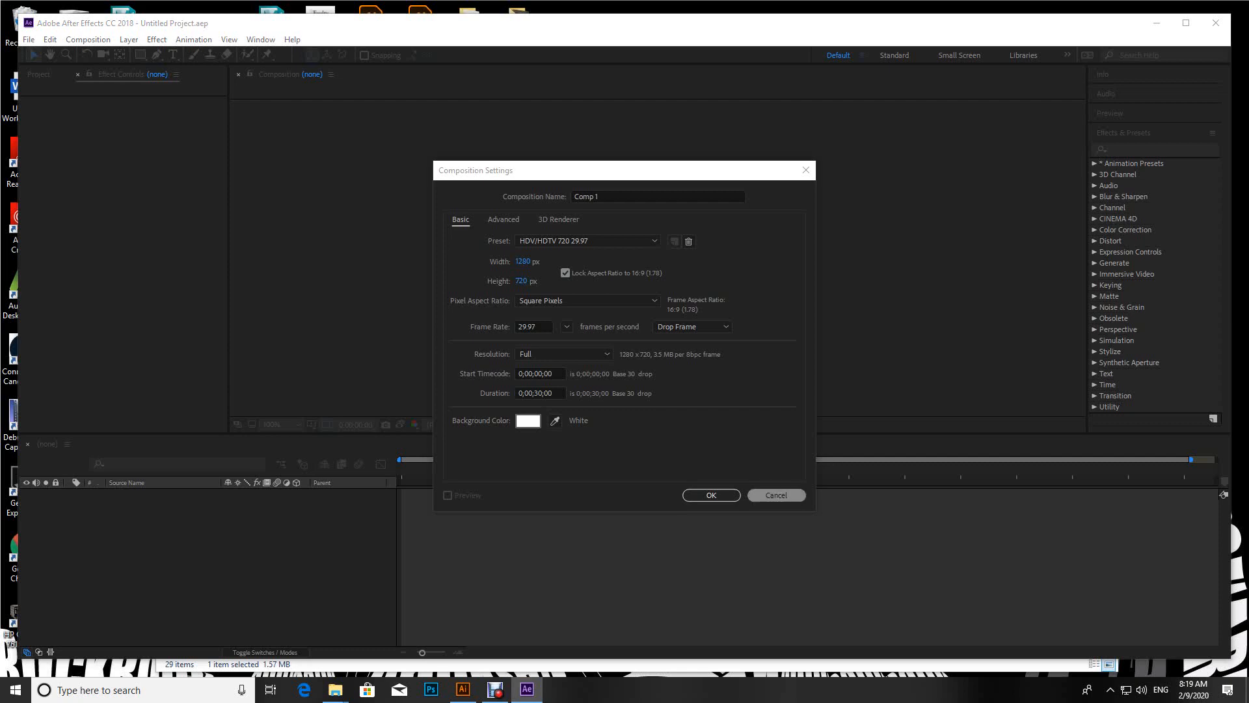
left_click(776, 495)
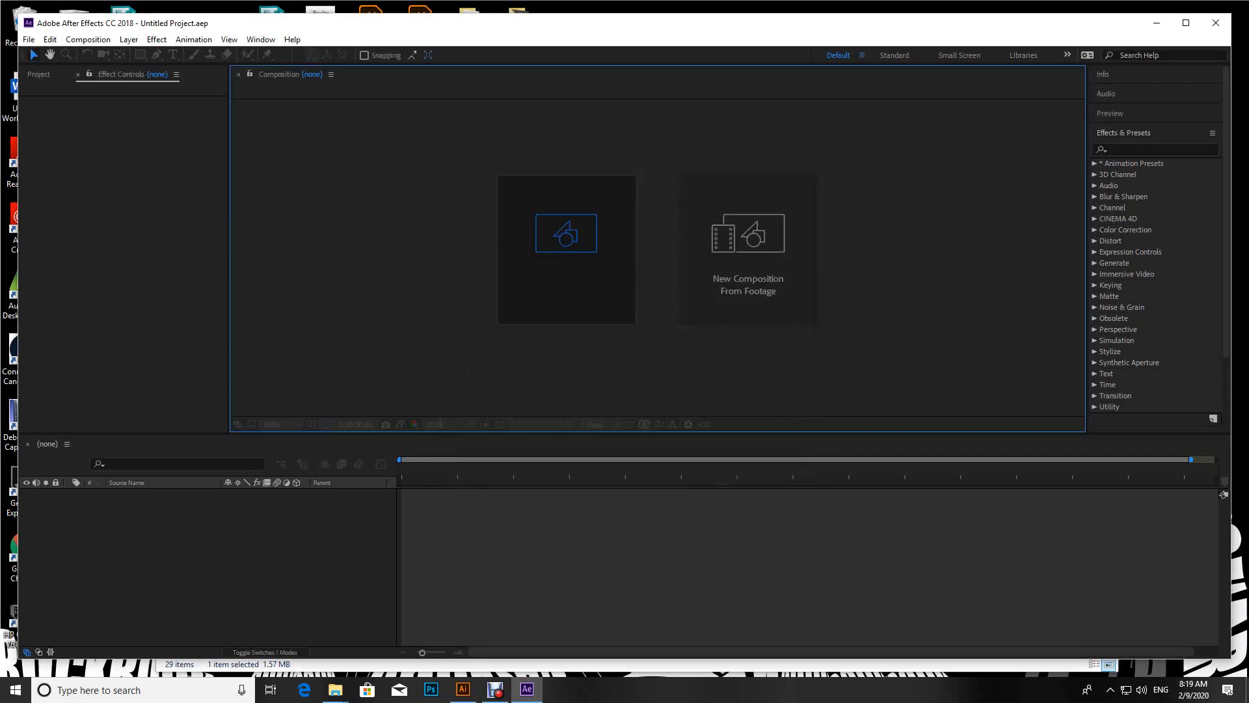
Step: Create a new composition with the HDV/HDTV 720 29.97 preset, a 30-second duration and a white background
left_click(568, 246)
left_click(569, 241)
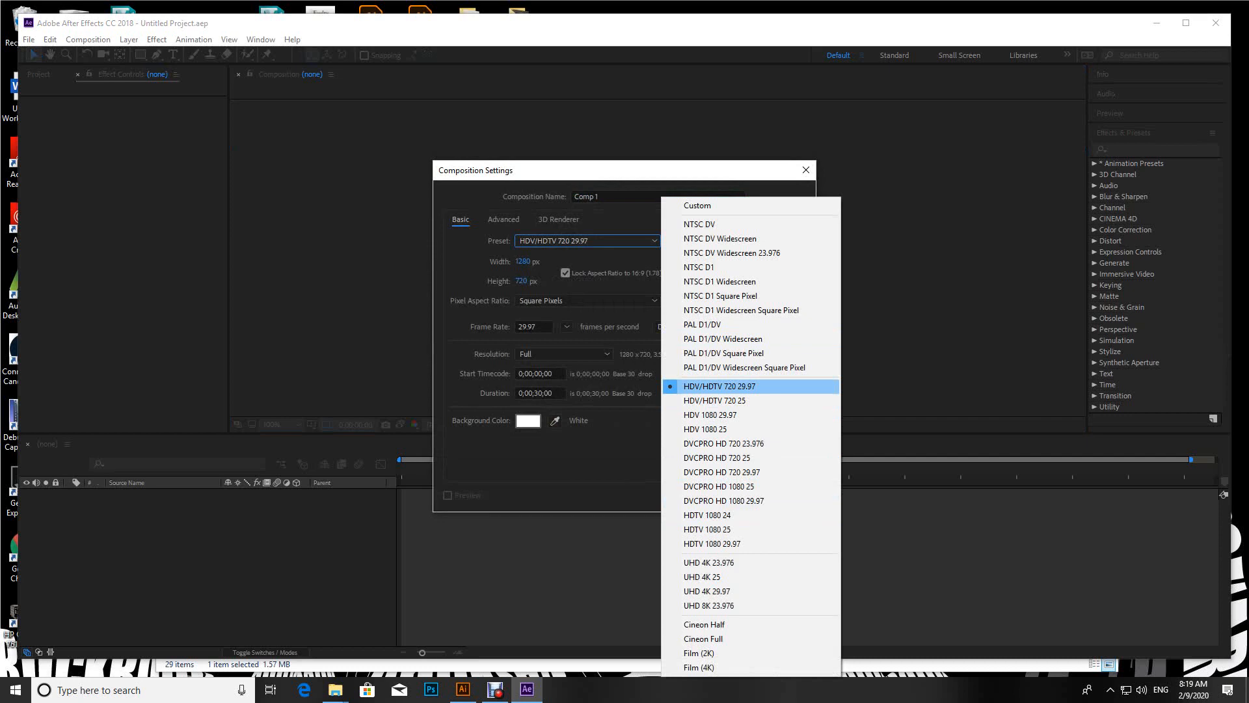
key("Escape")
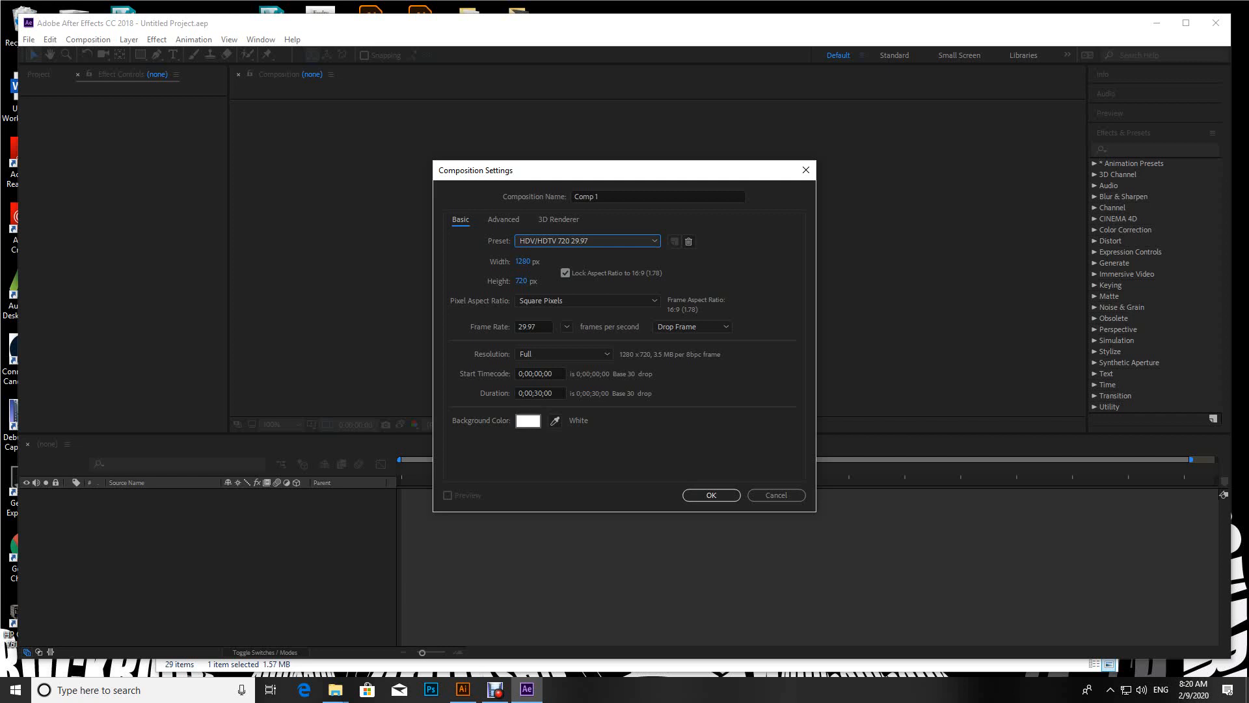
left_click(711, 495)
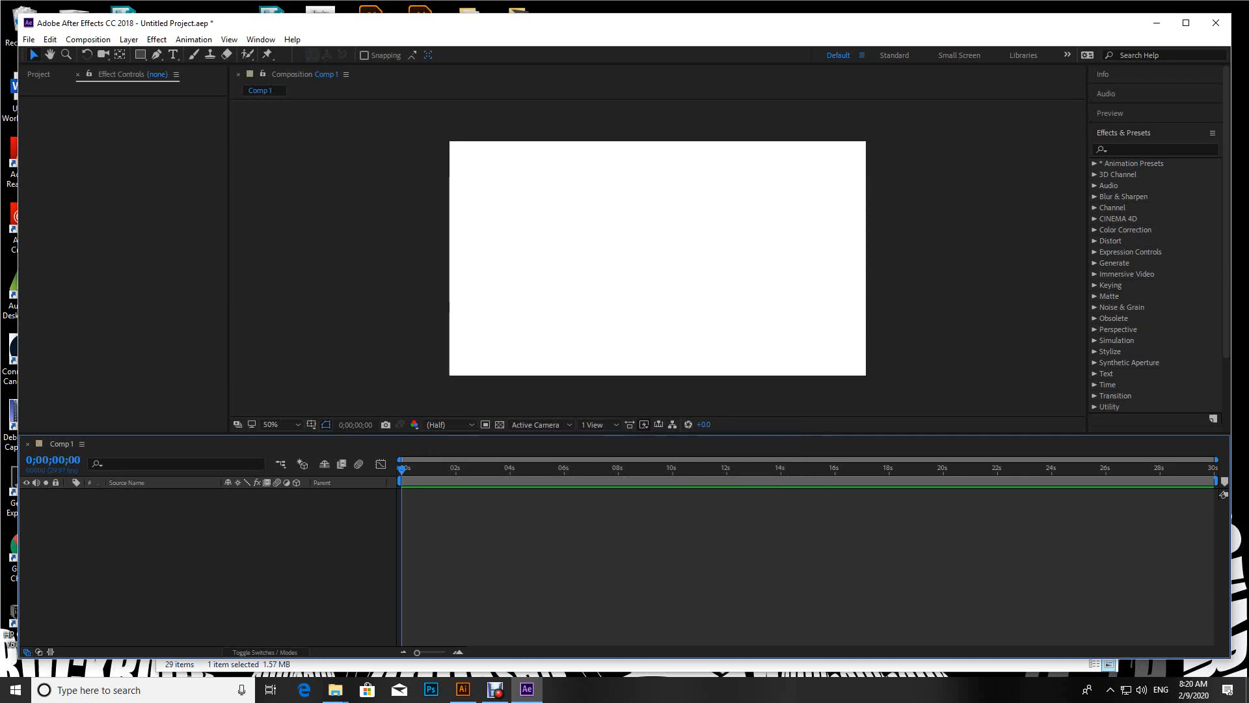
Step: Import the Illustrator file "Character 2" from the Desktop as a Composition
left_click(124, 249)
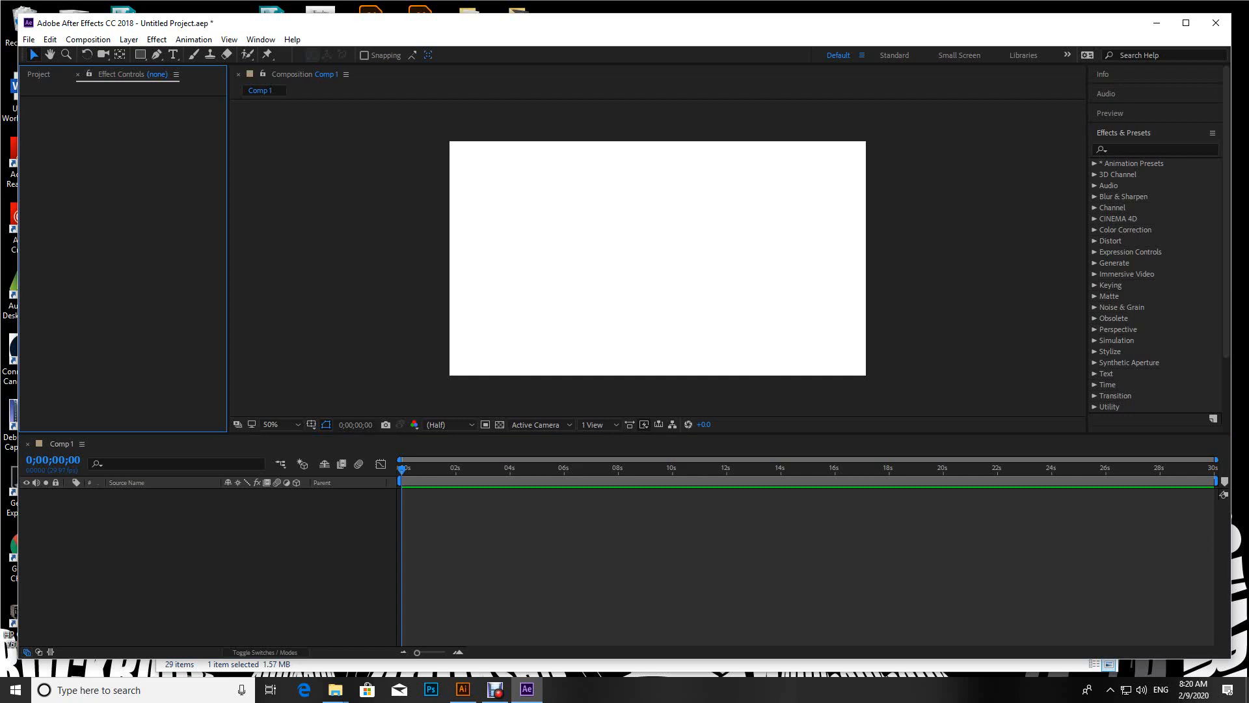
left_click_drag(499, 24, 493, 30)
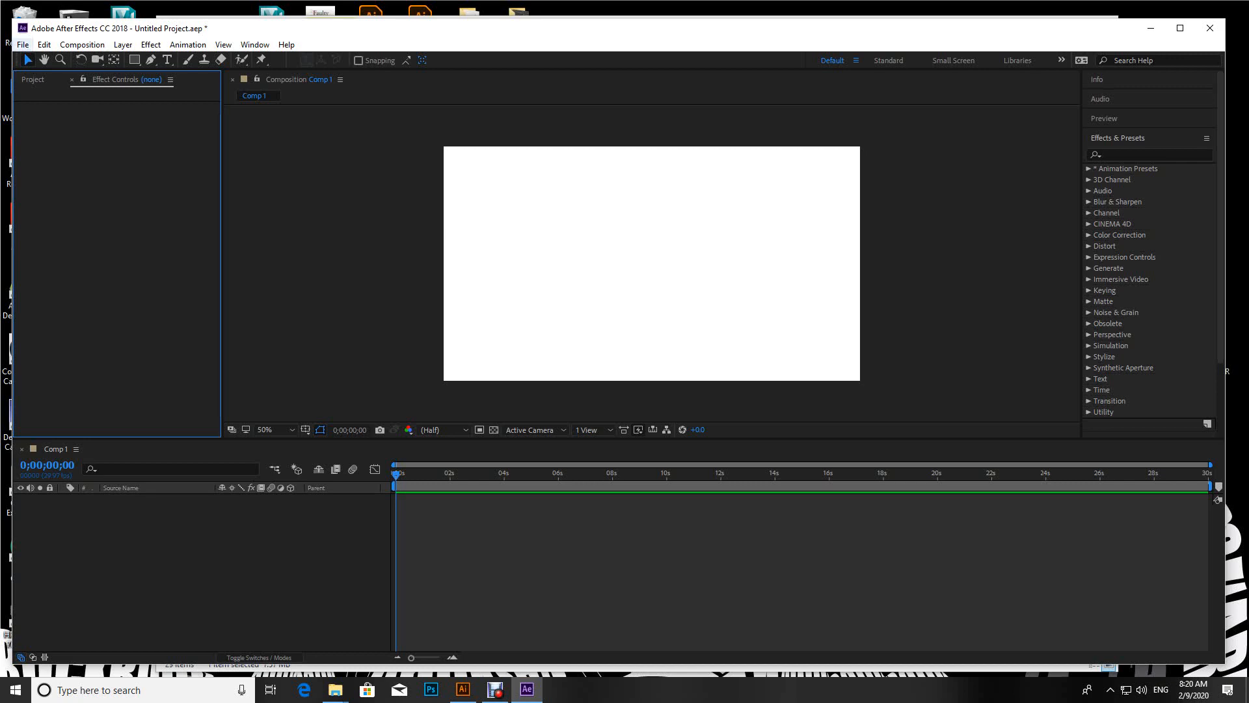
left_click(23, 45)
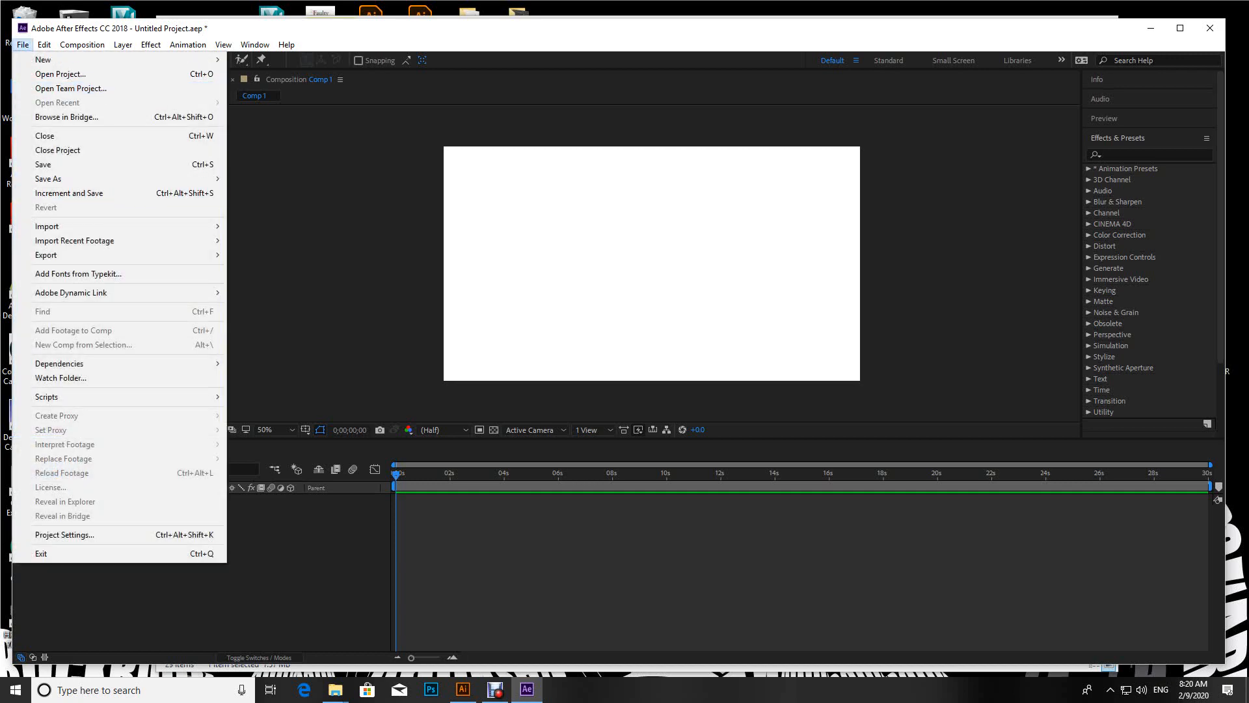
mouse_move(131, 226)
left_click(245, 226)
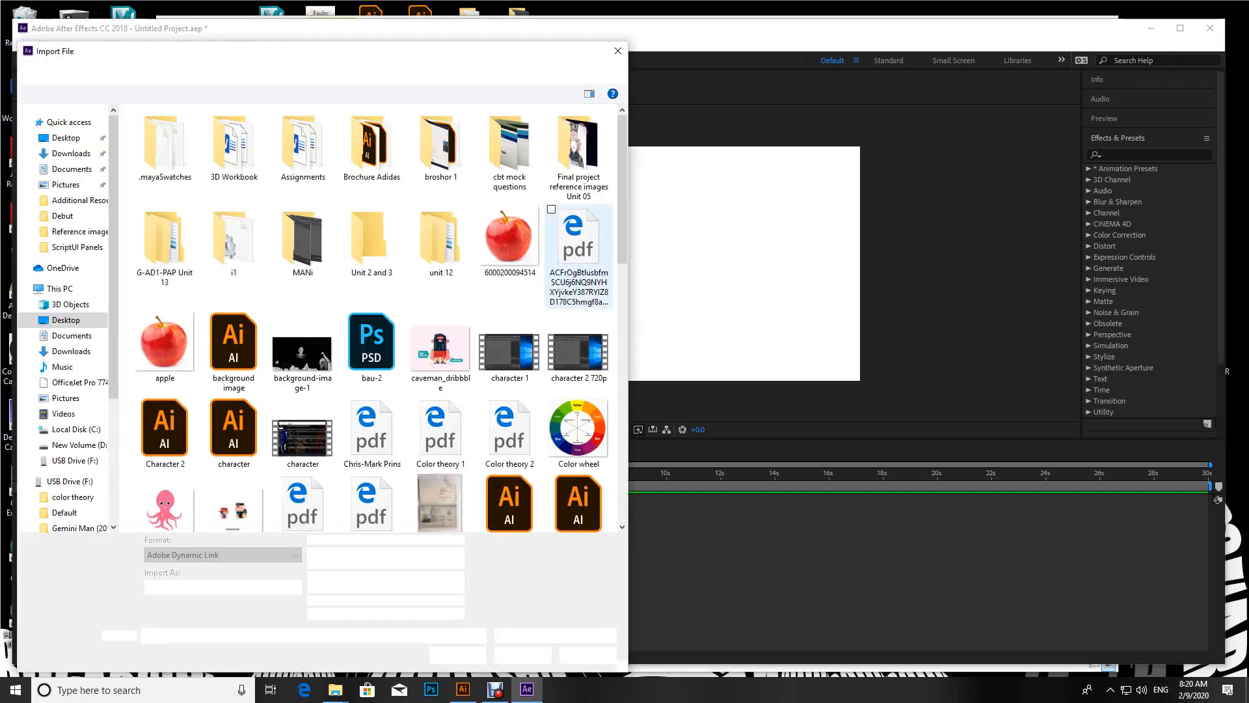
scroll(510, 430, "down", 3)
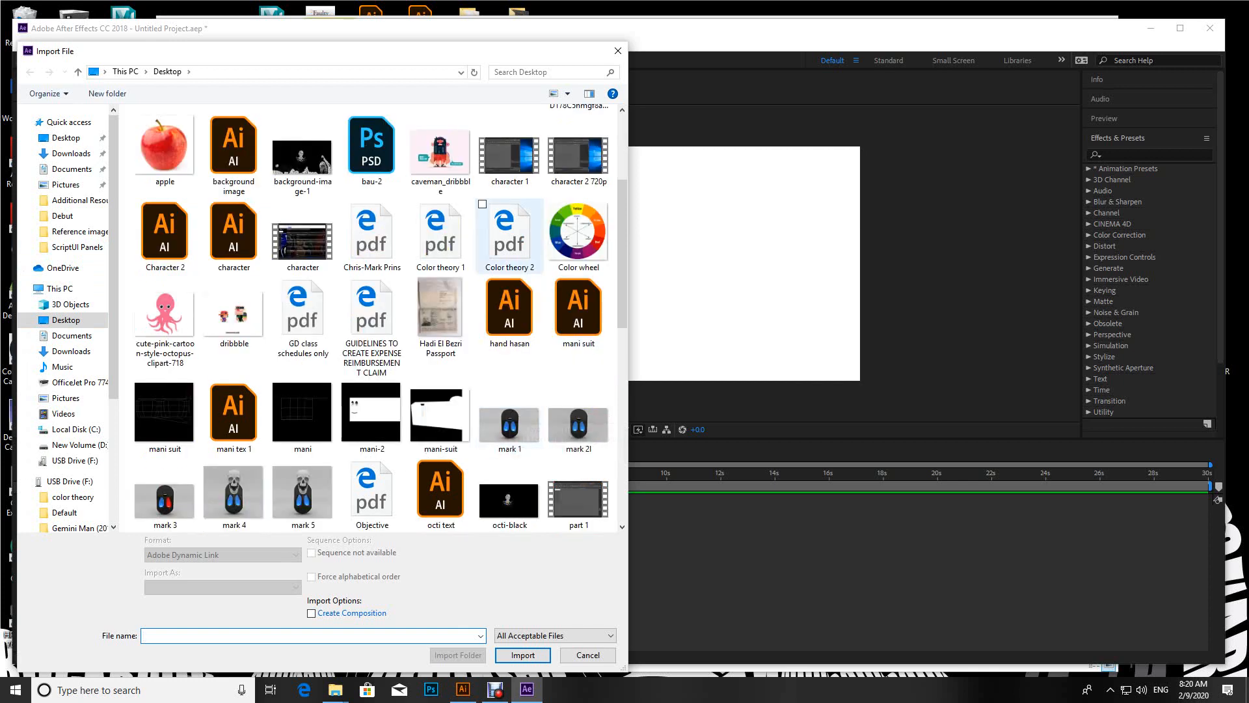
left_click(164, 236)
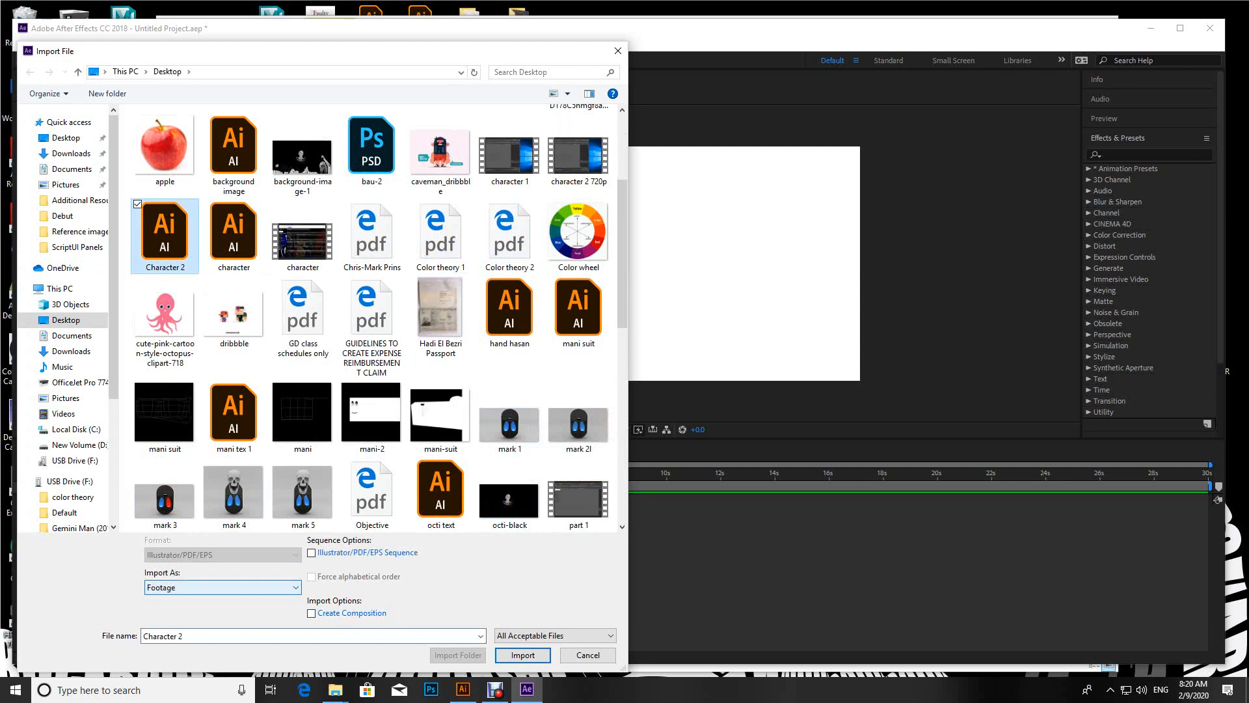
left_click(221, 586)
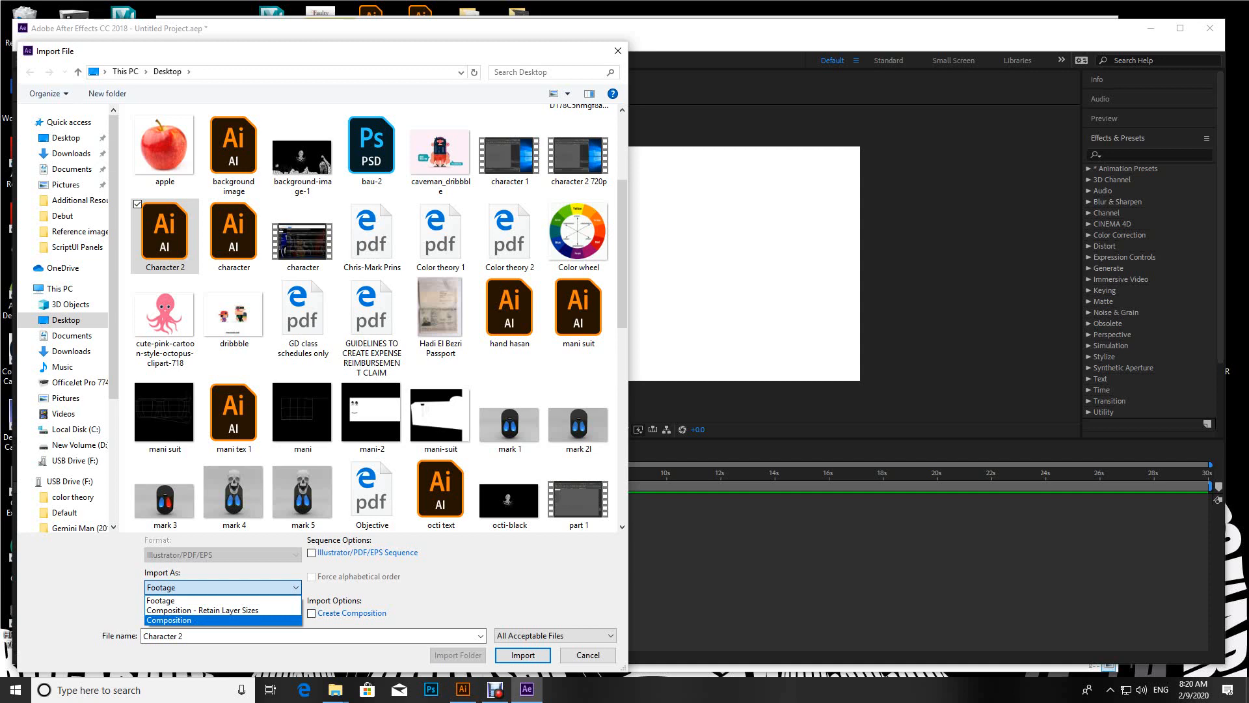
key("Return")
key("Return")
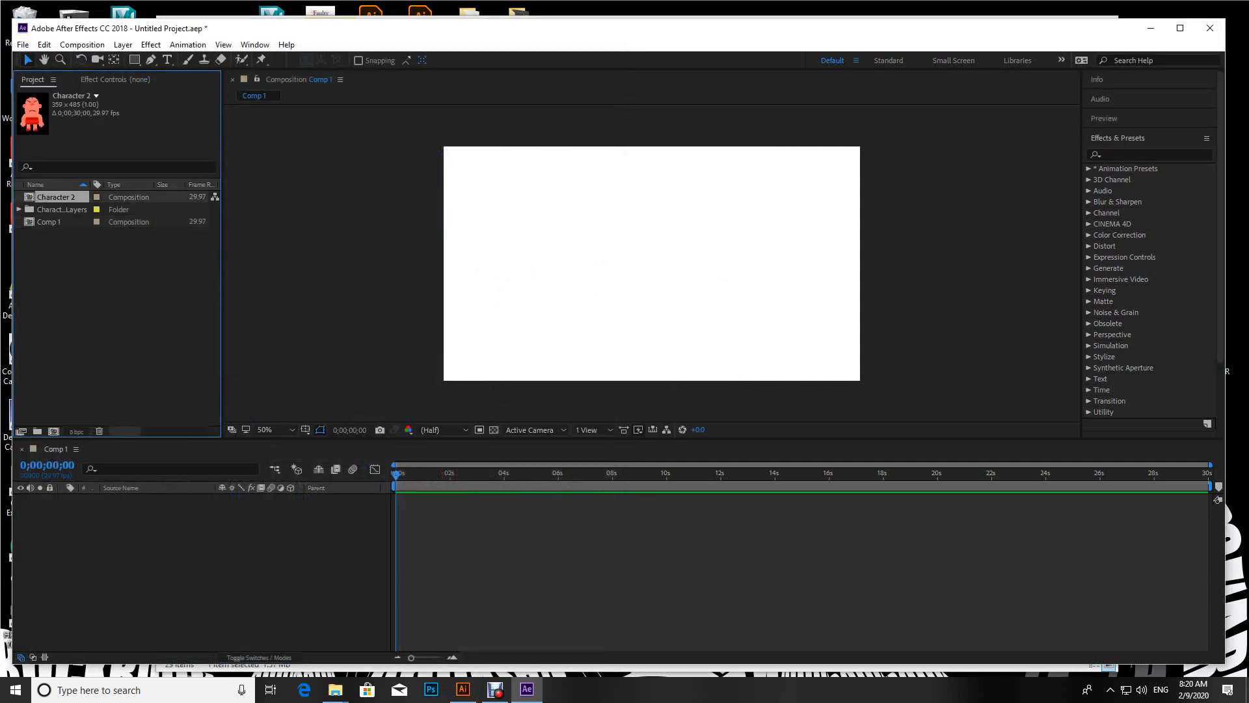
Step: Expand the Character 2 Layers folder in the project and open the Character 2 composition
left_click(19, 209)
left_click(75, 222)
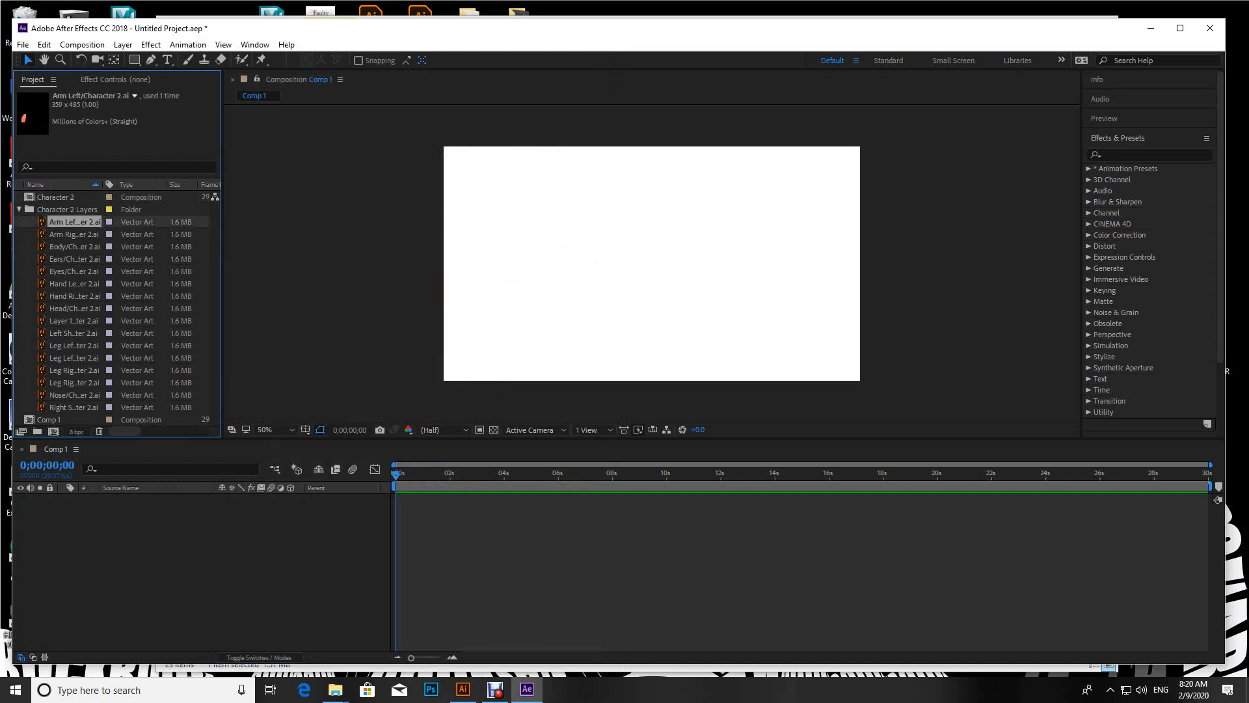
left_click(56, 197)
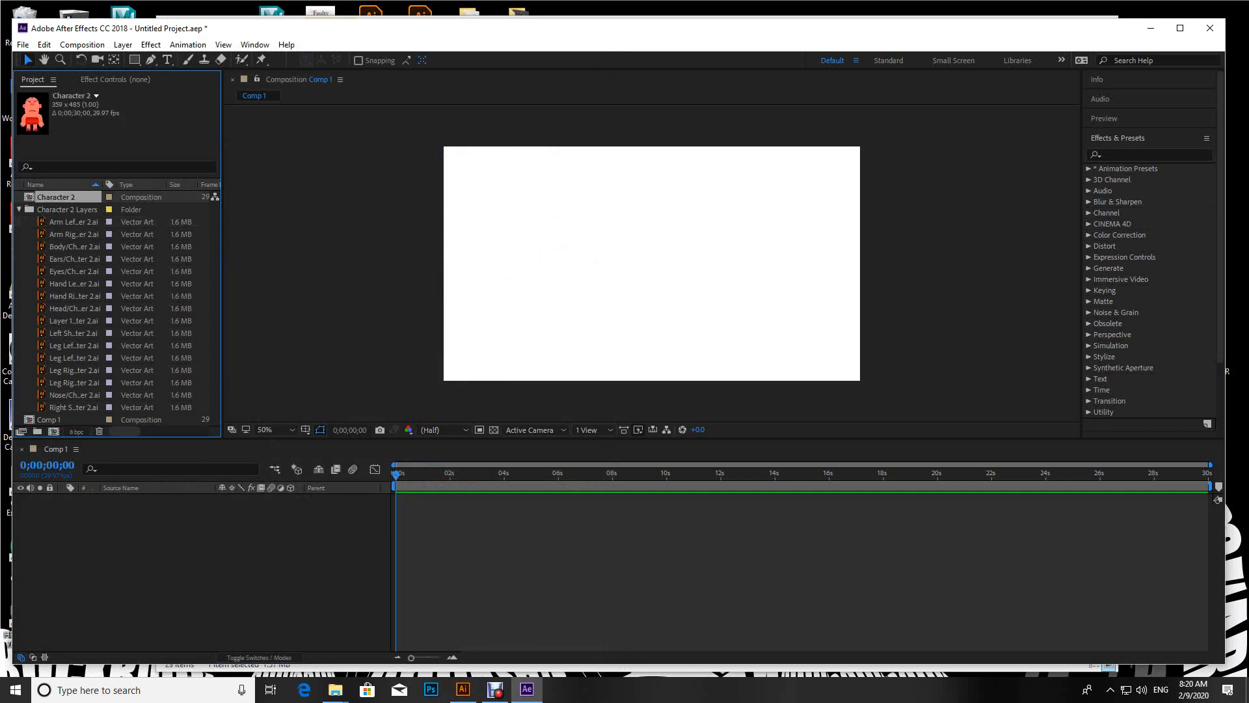
double_click(56, 197)
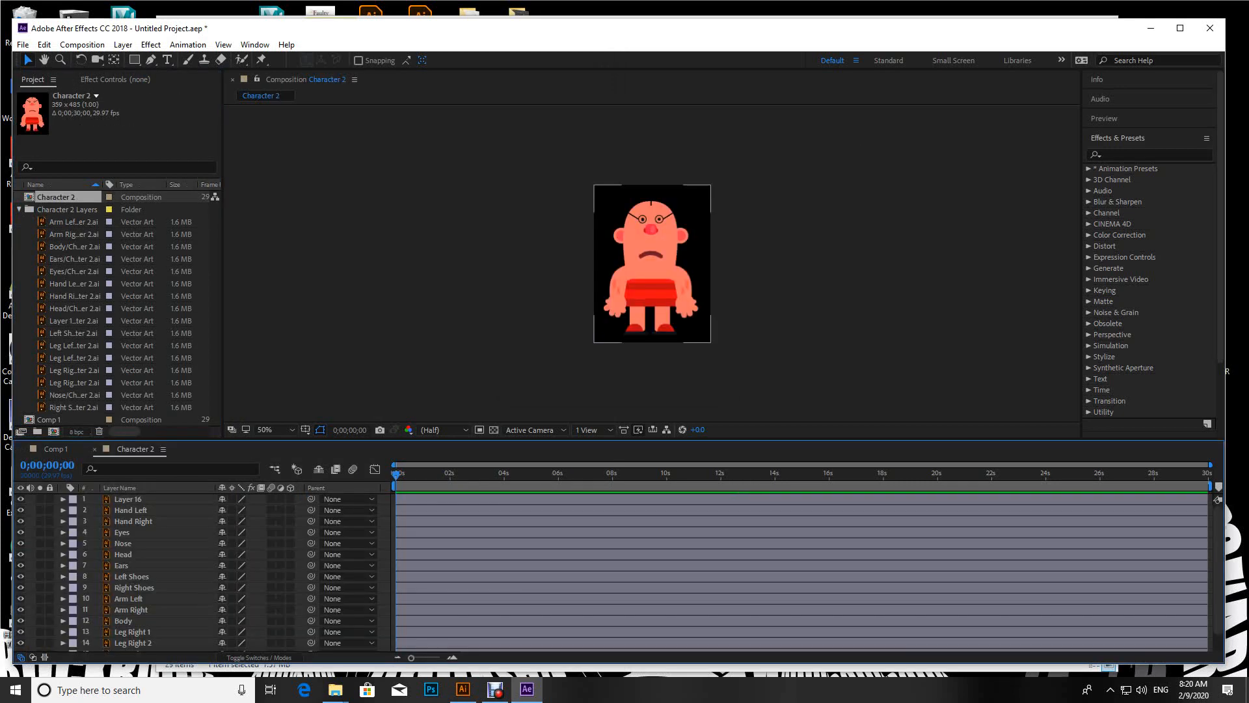
Step: Copy all layers of the Character 2 composition into Comp 1
left_click(128, 499)
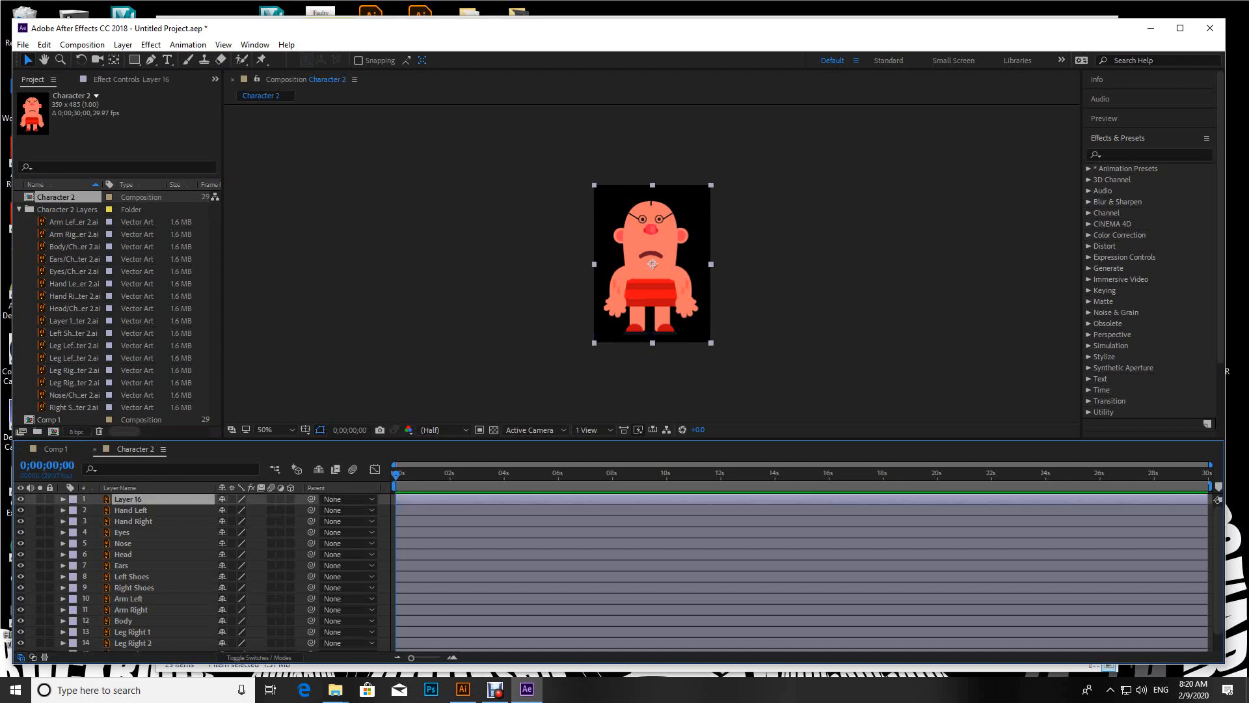
scroll(130, 553, "down", 2)
key("ctrl+a")
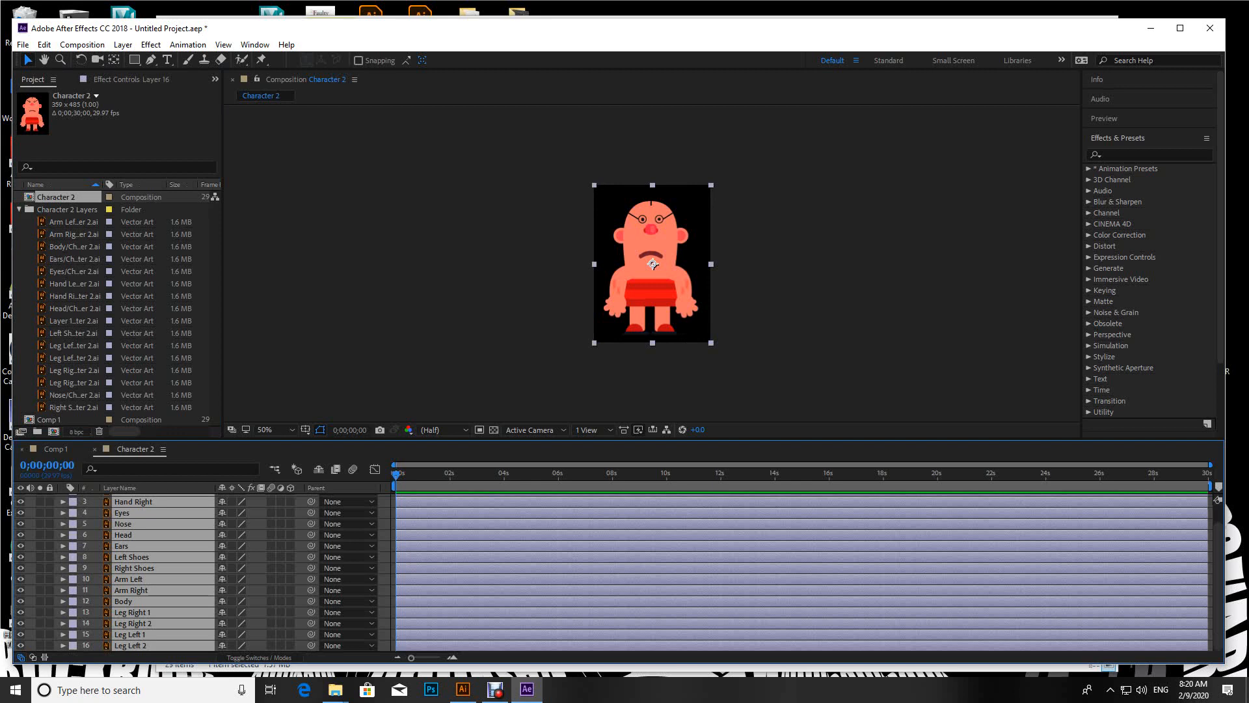
left_click(54, 449)
key("ctrl+v")
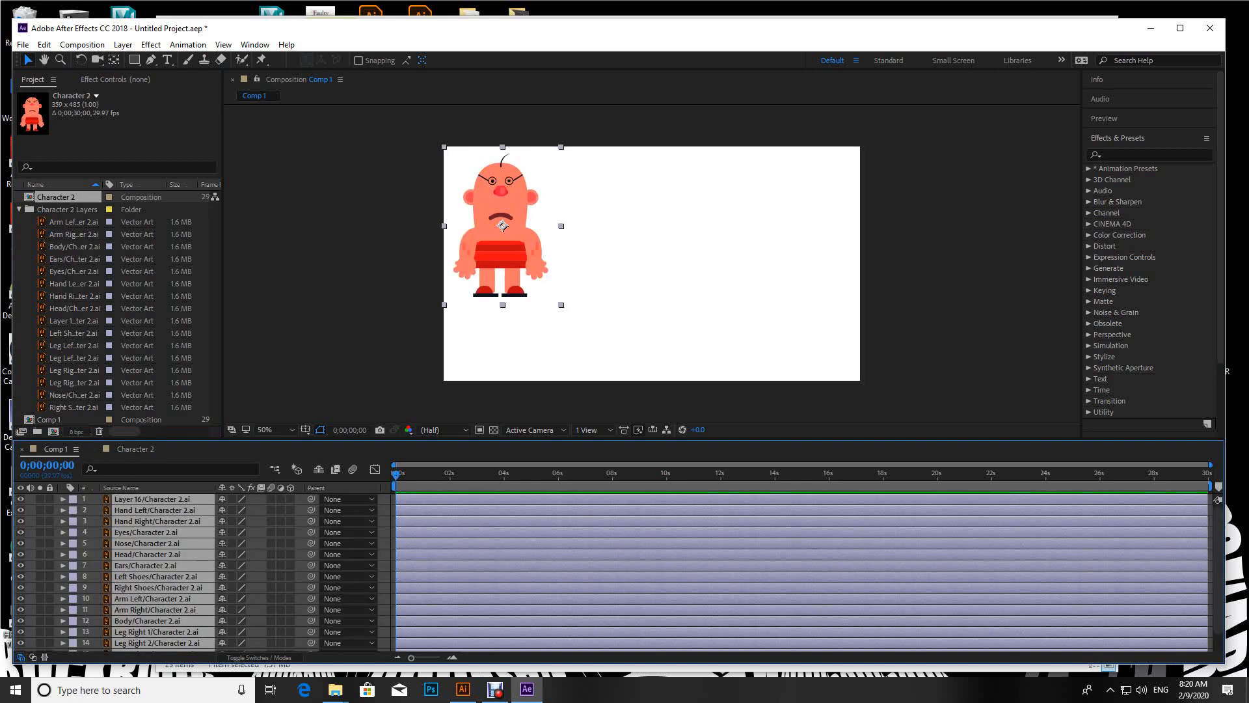
Step: Move the pasted character to about the centre of Comp 1, enlarge the timeline area to fit all layers, and deselect them
left_click_drag(503, 225, 646, 263)
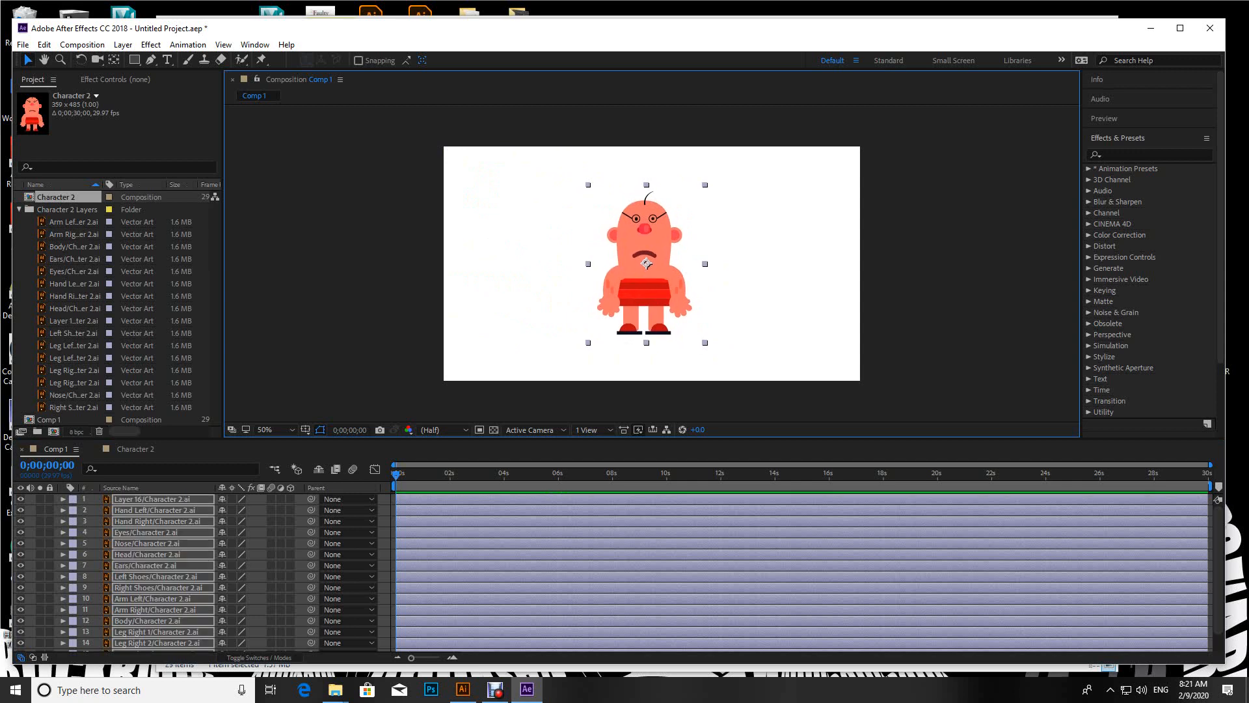
left_click_drag(469, 438, 469, 406)
left_click(468, 644)
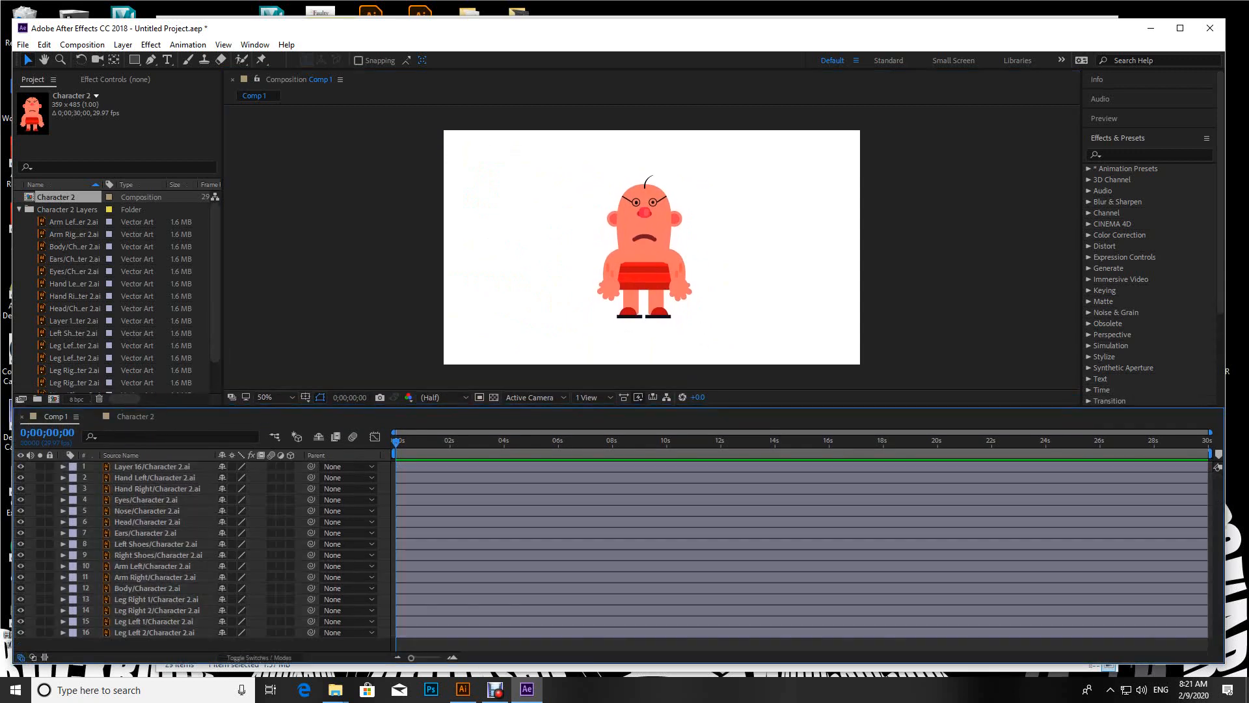
Step: Set the label colour of the four leg layers, Leg Right 1 through Leg Left 2, to Pink
key("period")
key("period")
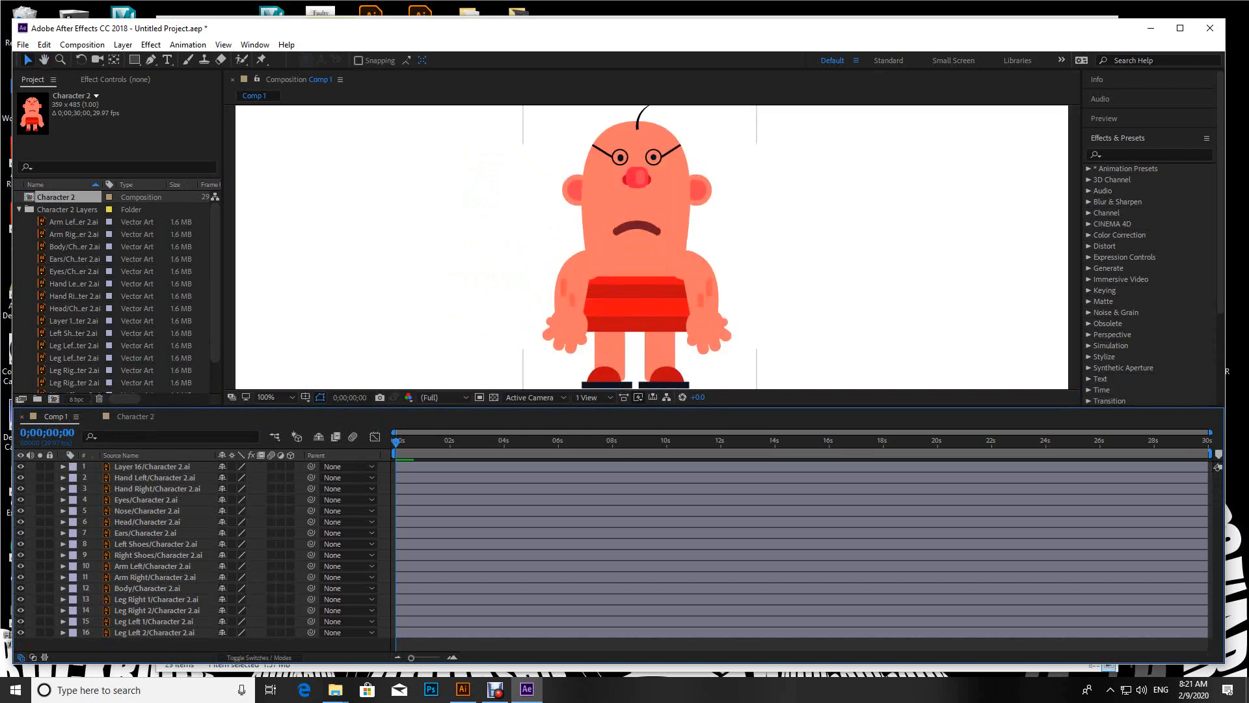
scroll(652, 248, "down", 1)
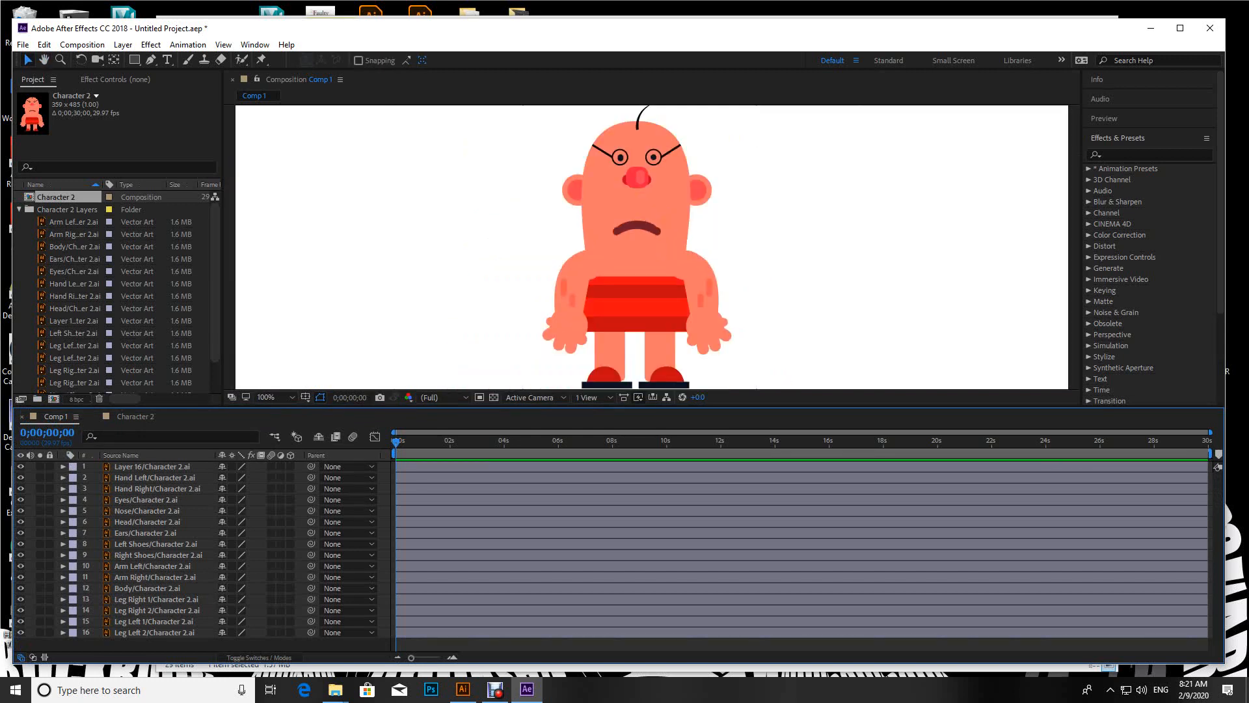
key("space")
left_click_drag(638, 286, 649, 250)
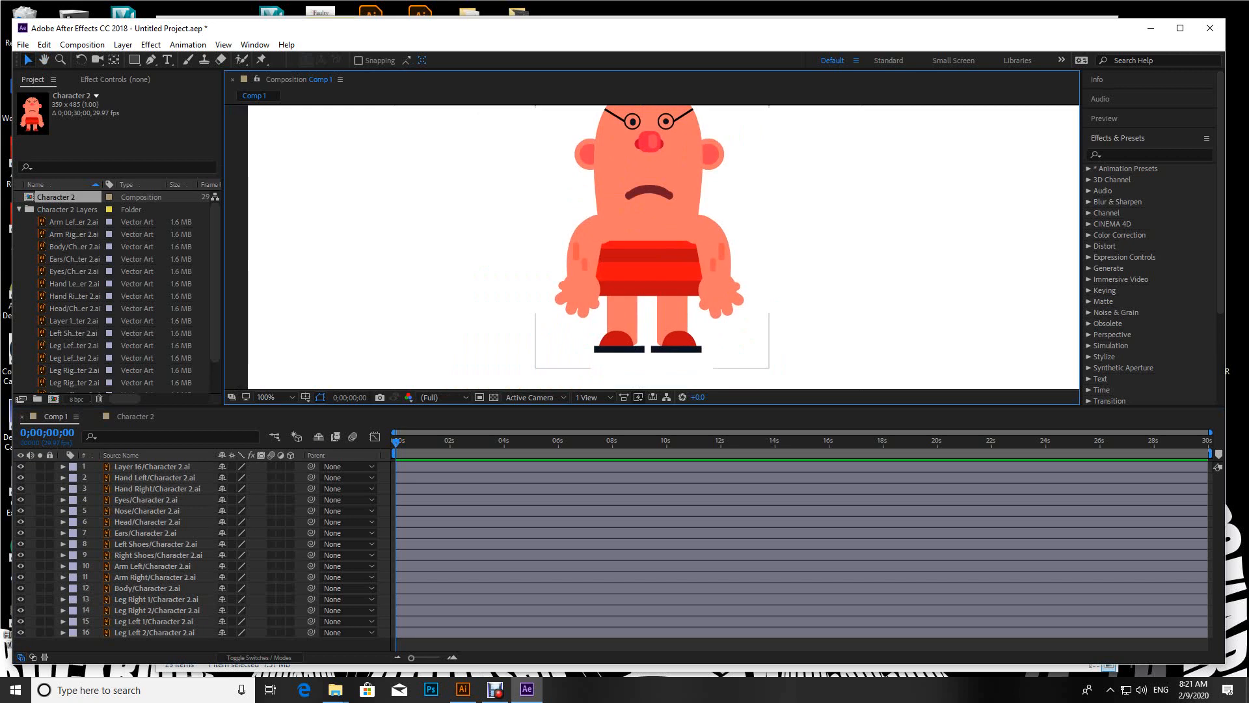
left_click(154, 633)
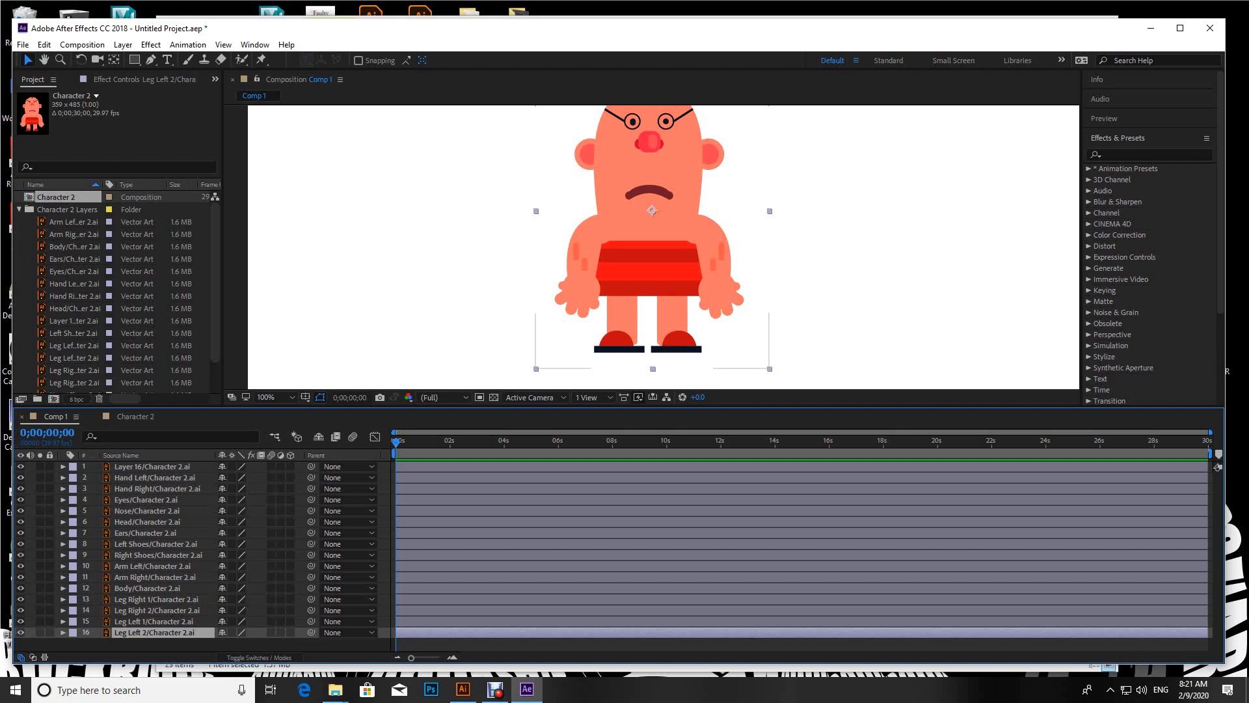
left_click(156, 599)
left_click(155, 633, "shift")
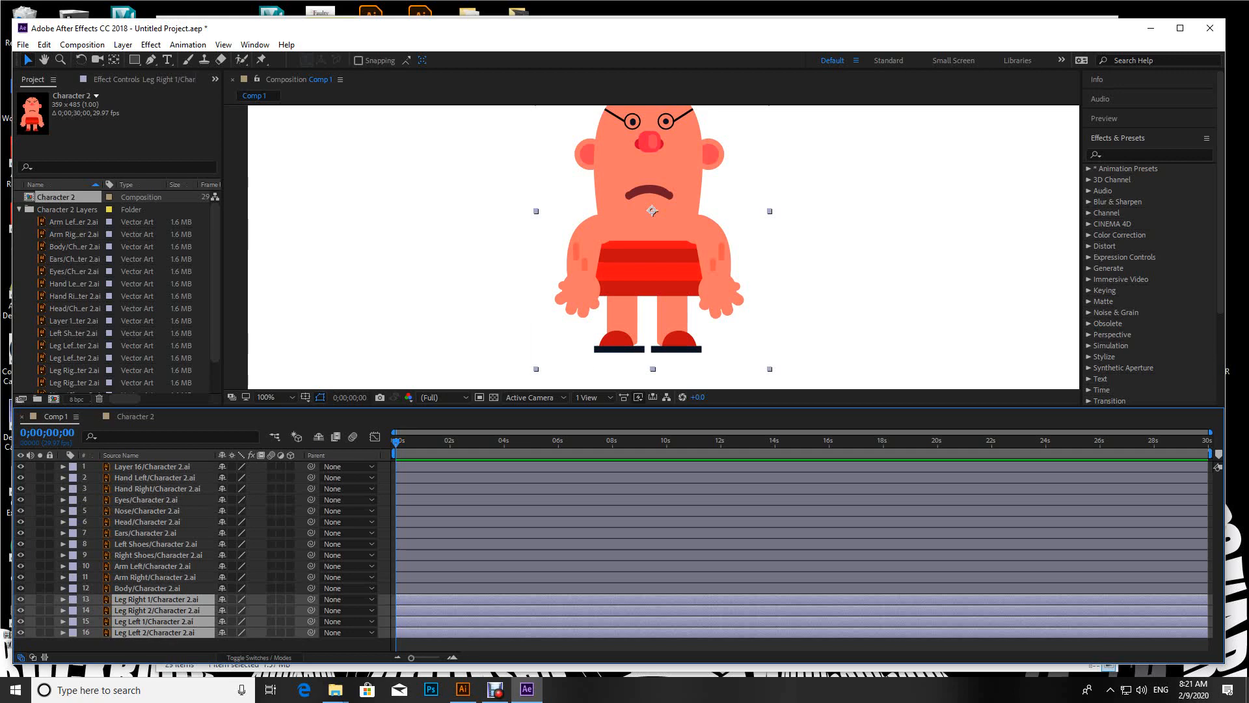
left_click(73, 600)
left_click(107, 438)
left_click(73, 599)
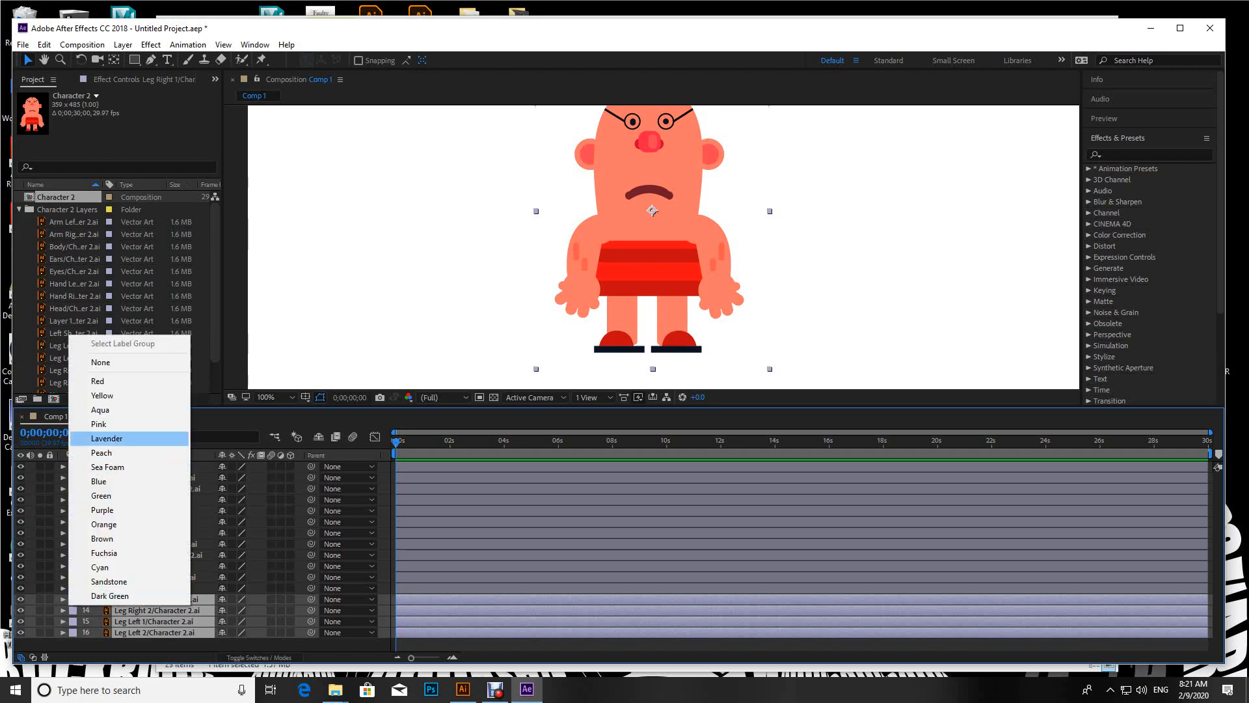
left_click(99, 424)
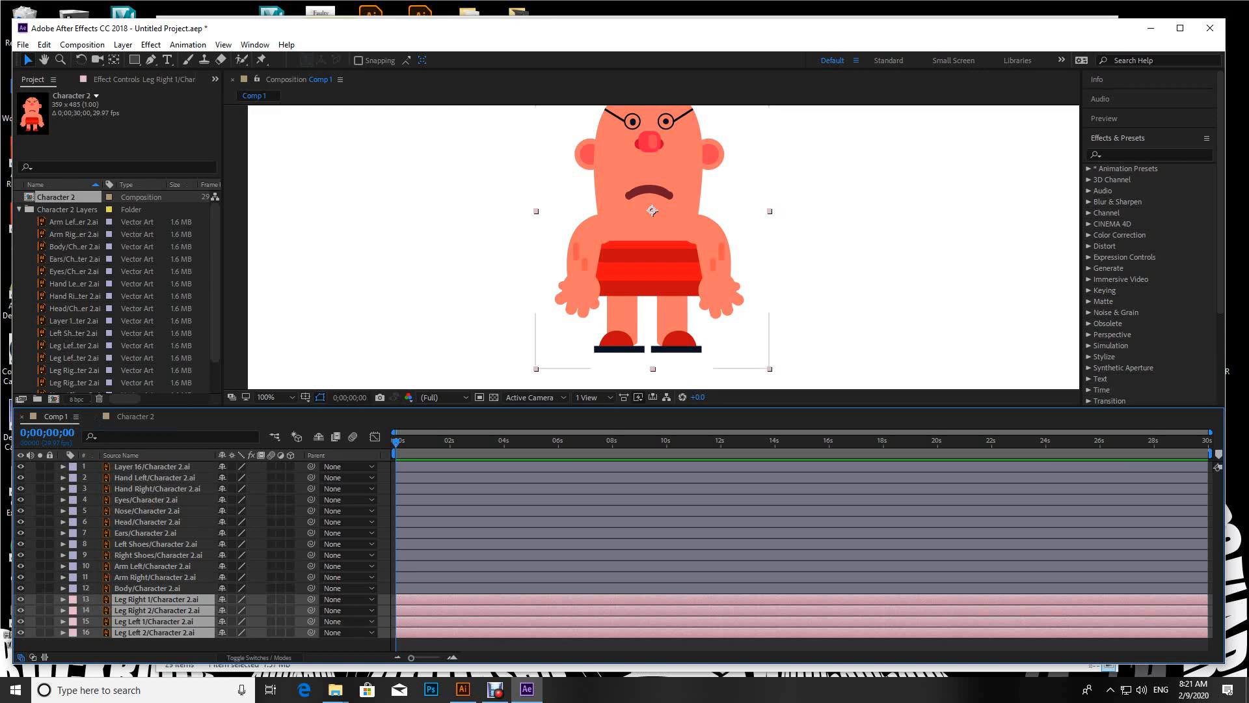
Step: Set the label colour of the Left Shoes and Right Shoes layers to Pink
left_click(155, 577)
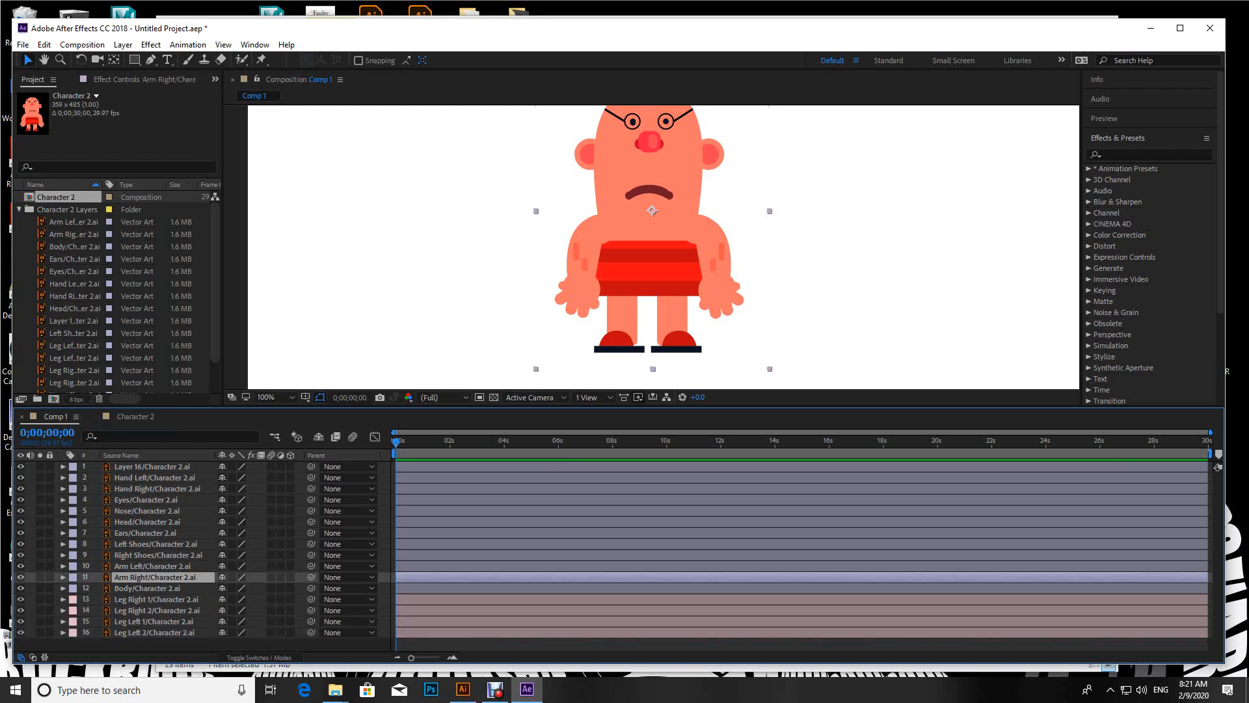
left_click(153, 566)
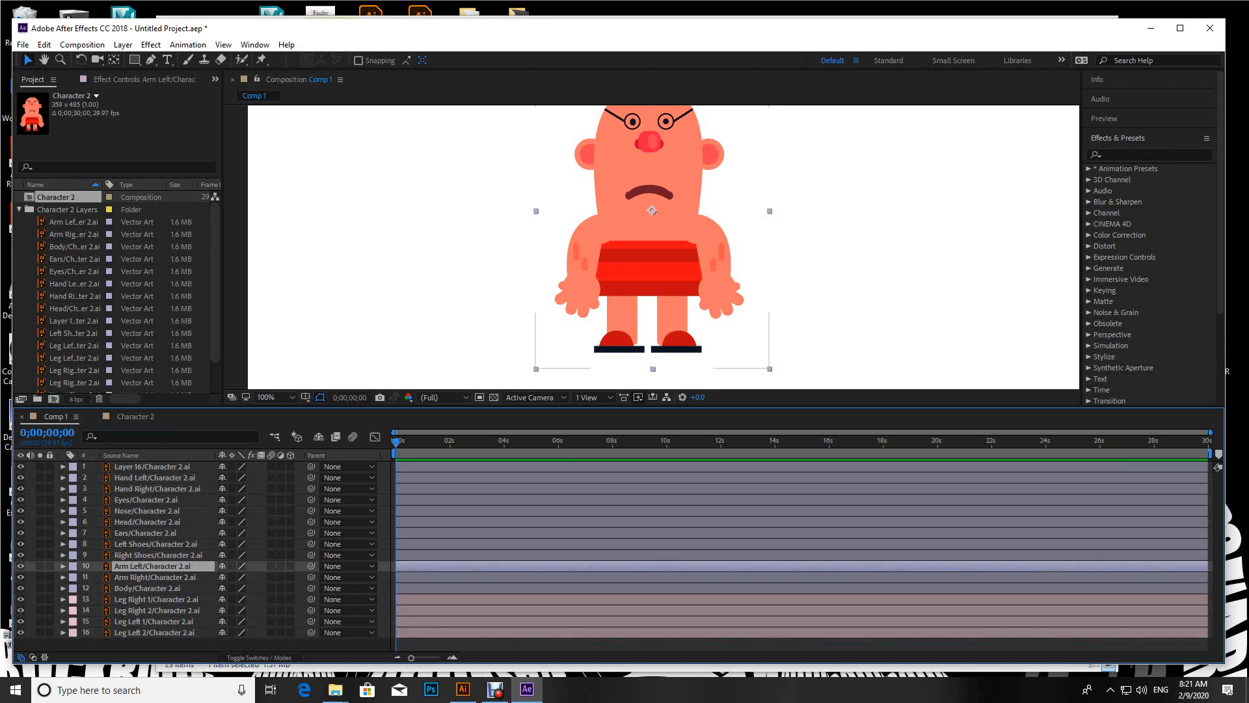
left_click(158, 555)
left_click(156, 544)
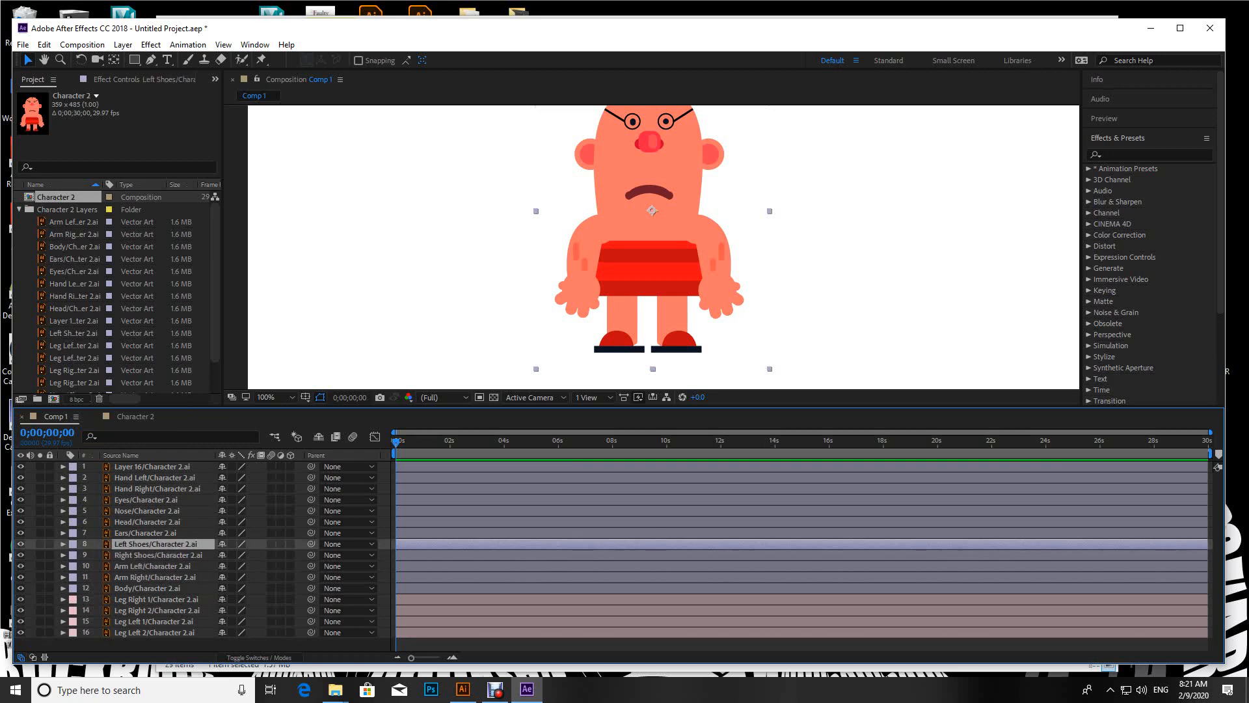
left_click(159, 555, "shift")
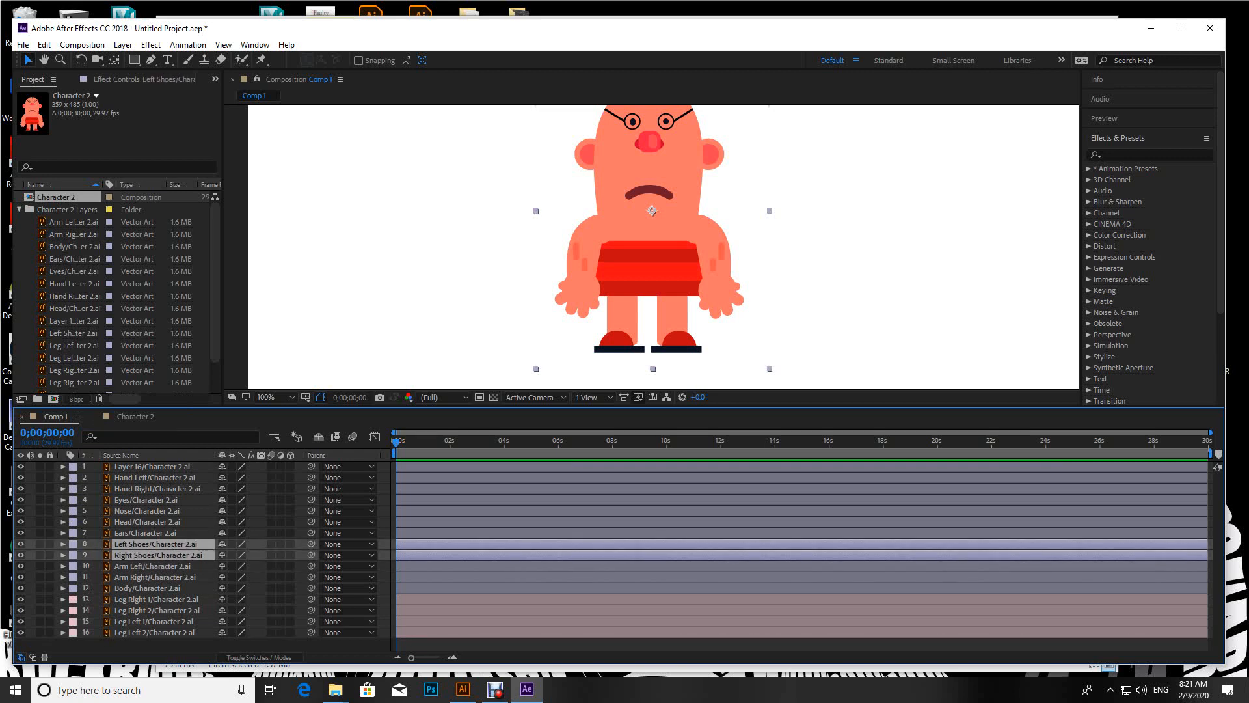
right_click(161, 557)
key("Escape")
left_click(73, 544)
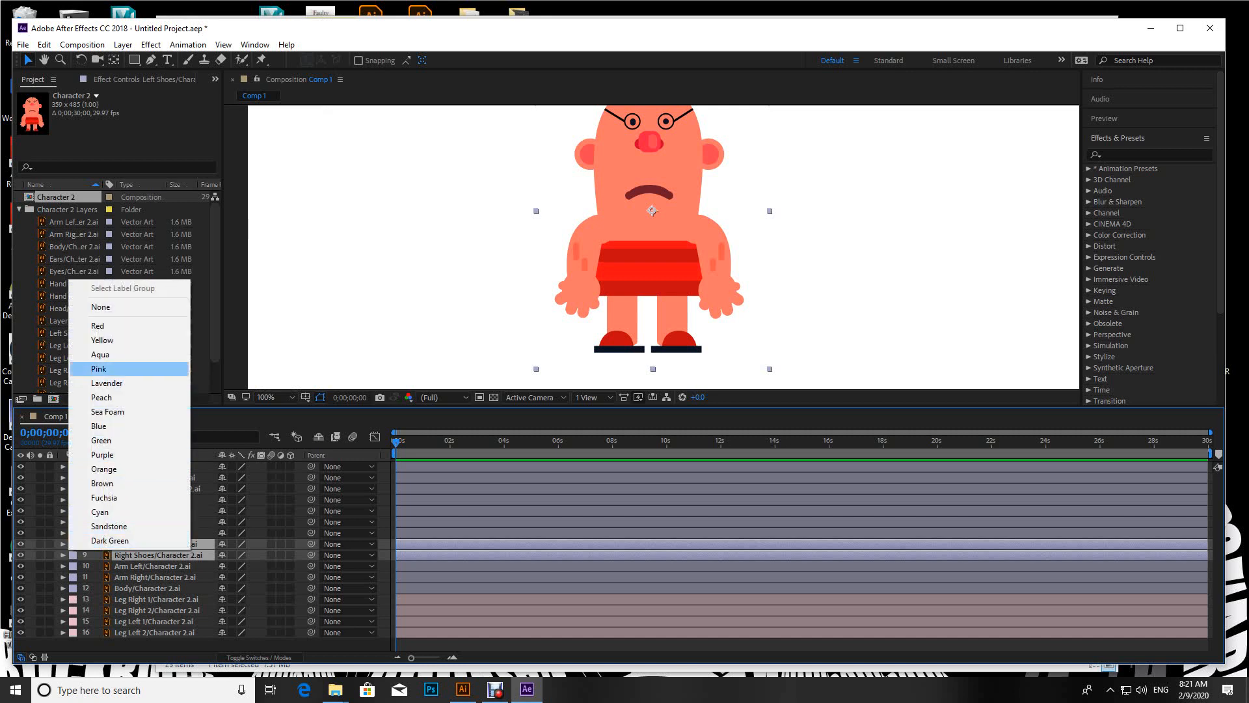
left_click(101, 368)
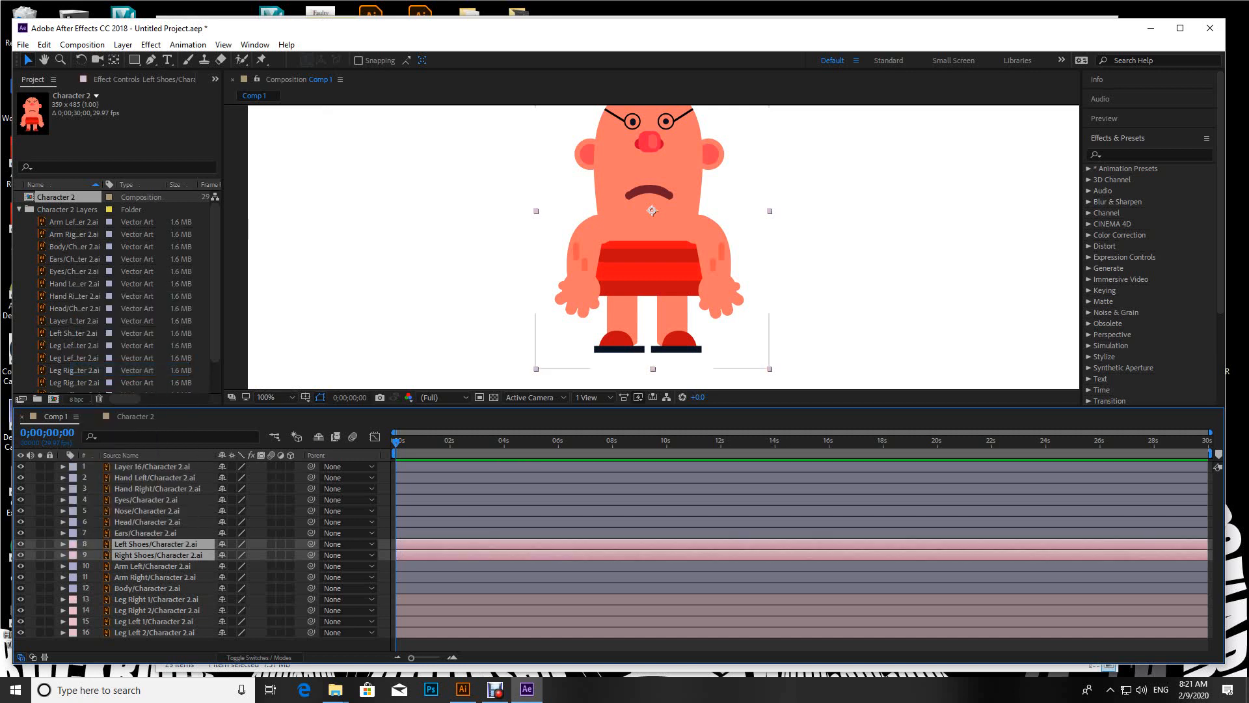
Step: Set the label colour of the Arm Left and Arm Right layers to Yellow
left_click(153, 566)
left_click(155, 578, "shift")
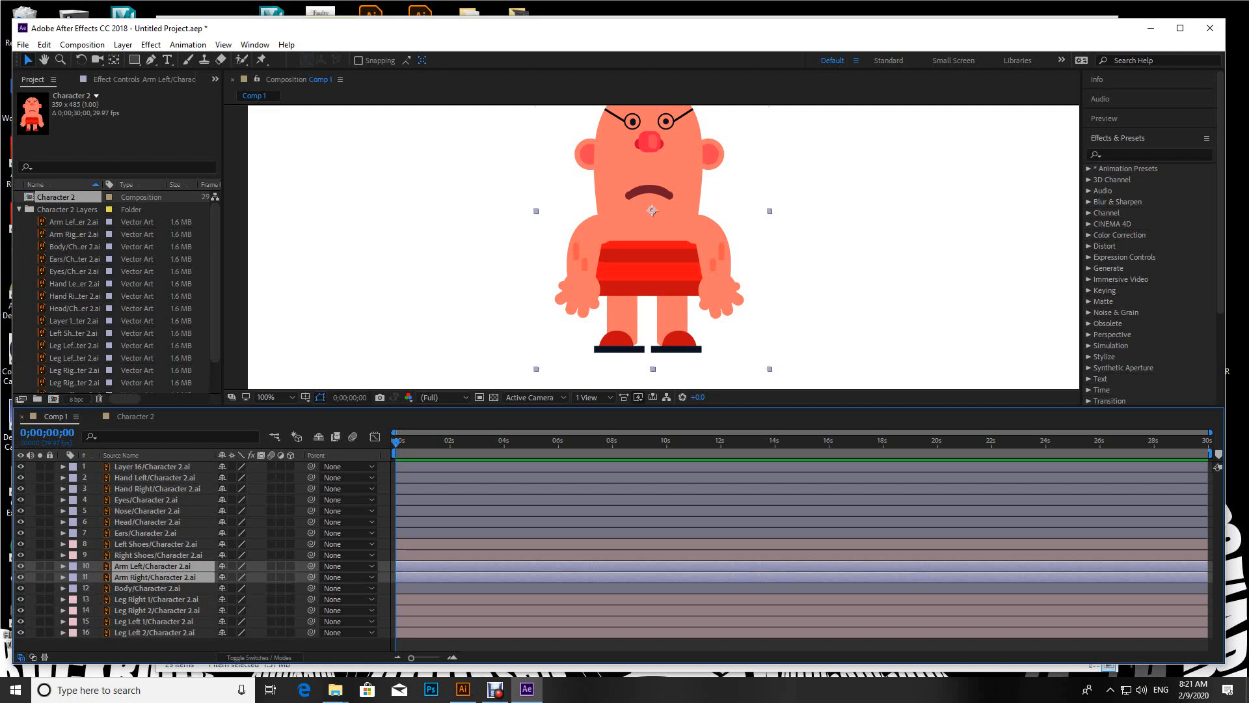
left_click(73, 567)
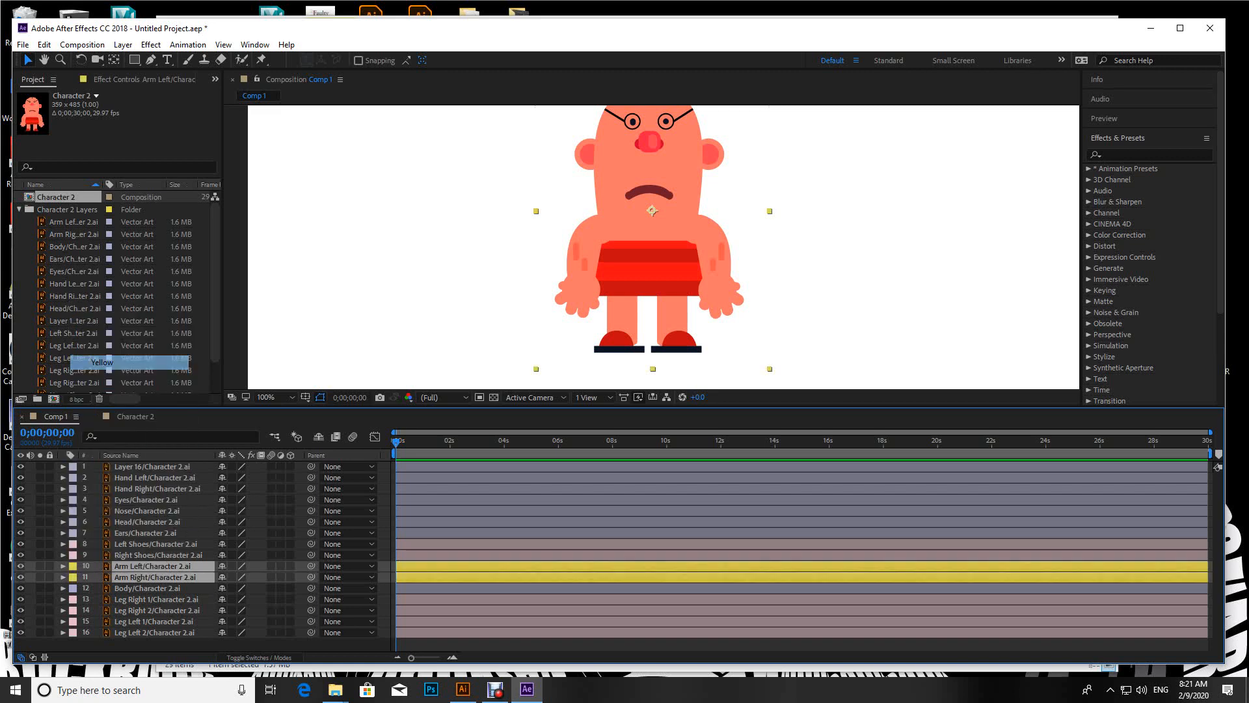
left_click(101, 363)
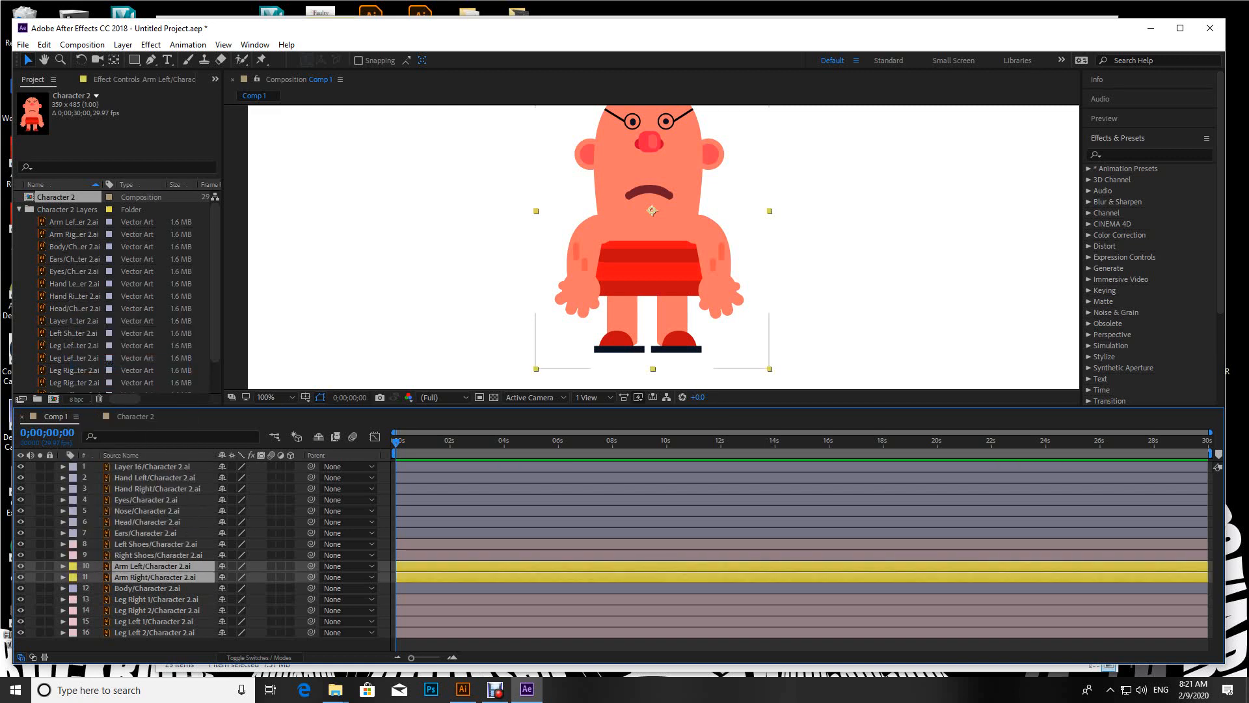
Step: Set the label colour of the Hand Left and Hand Right layers to Yellow
left_click(158, 488)
left_click(155, 477, "shift")
left_click(73, 478)
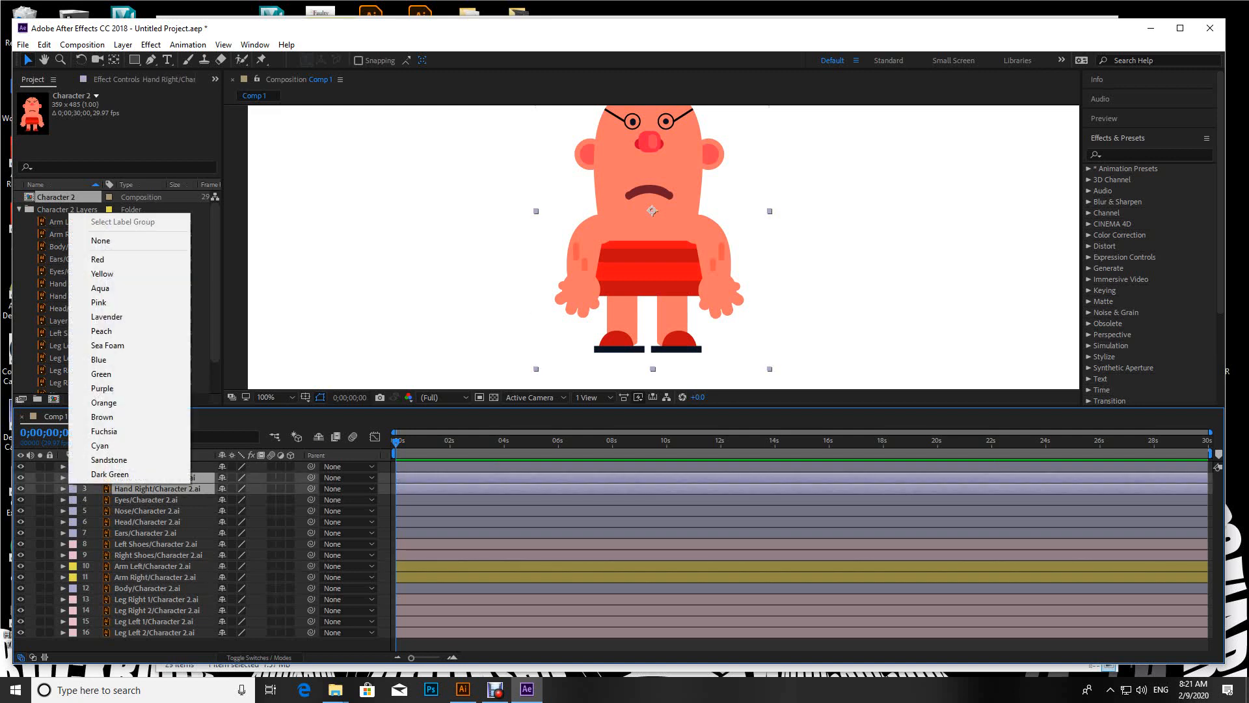
left_click(101, 273)
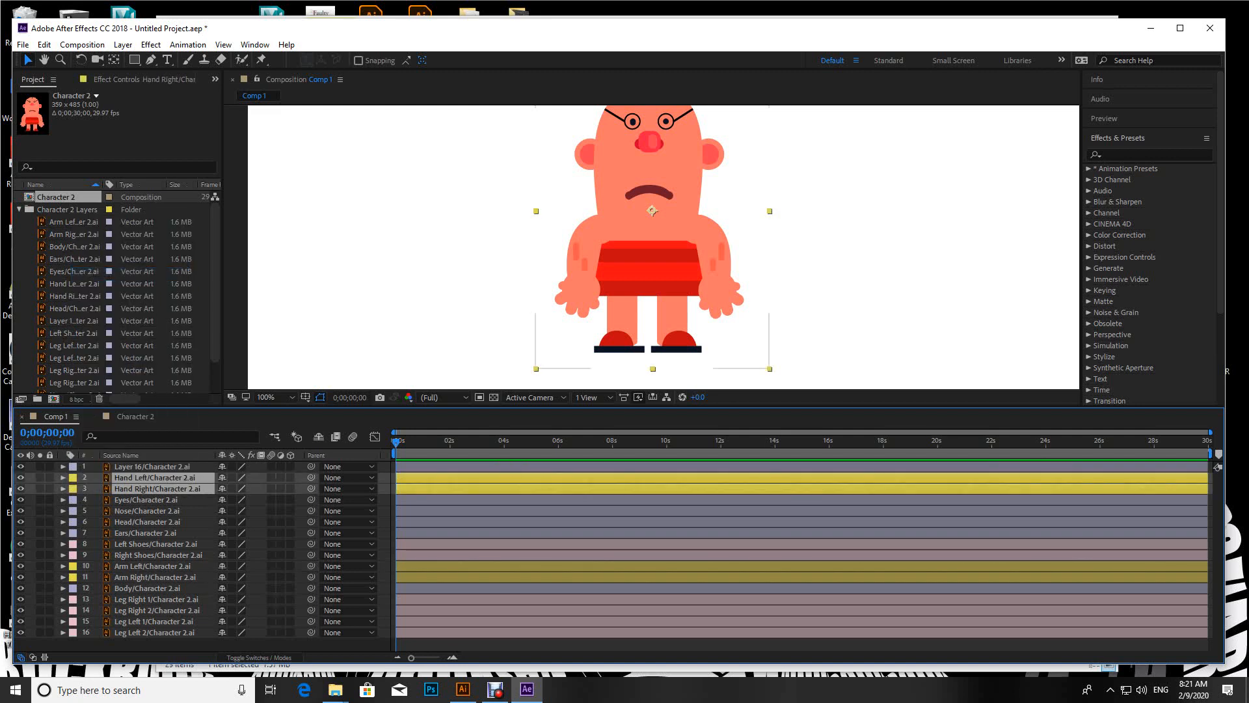
Step: Set the label colour of Layer 16 and the Eyes, Nose, Head and Ears layers to Brown
left_click(152, 466)
left_click(21, 466)
left_click(21, 467)
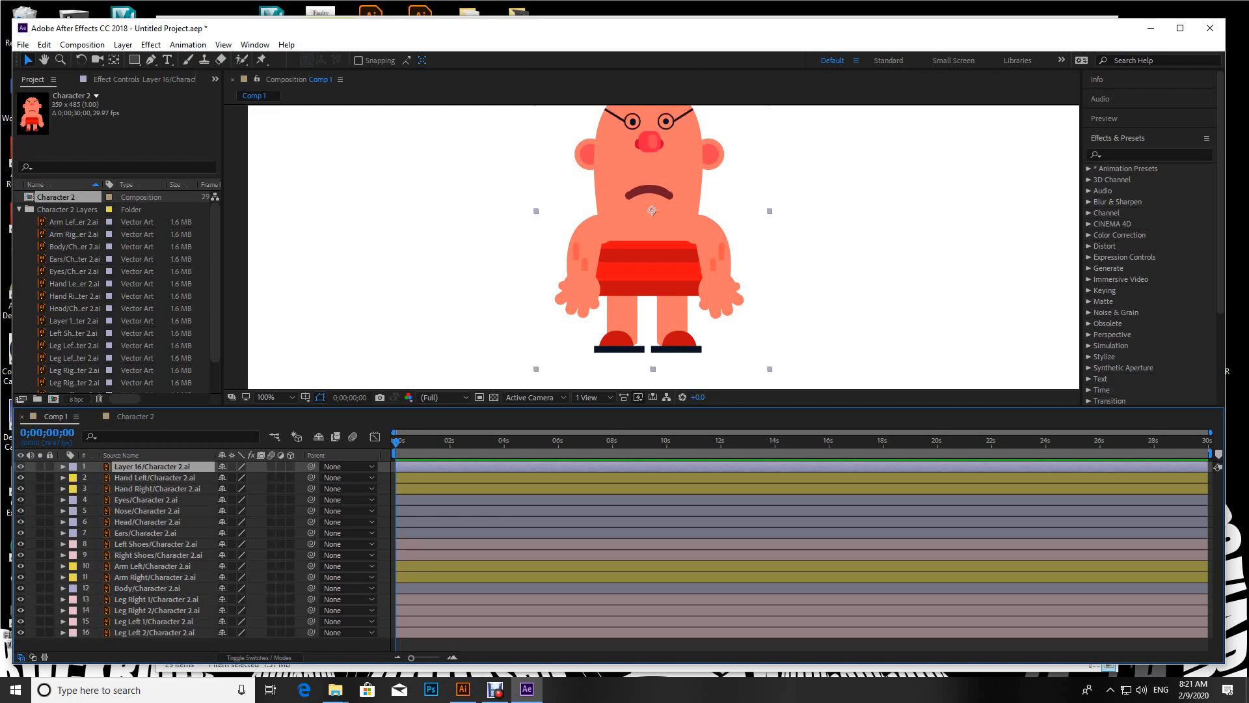
left_click(21, 467)
left_click(21, 466)
left_click(147, 500)
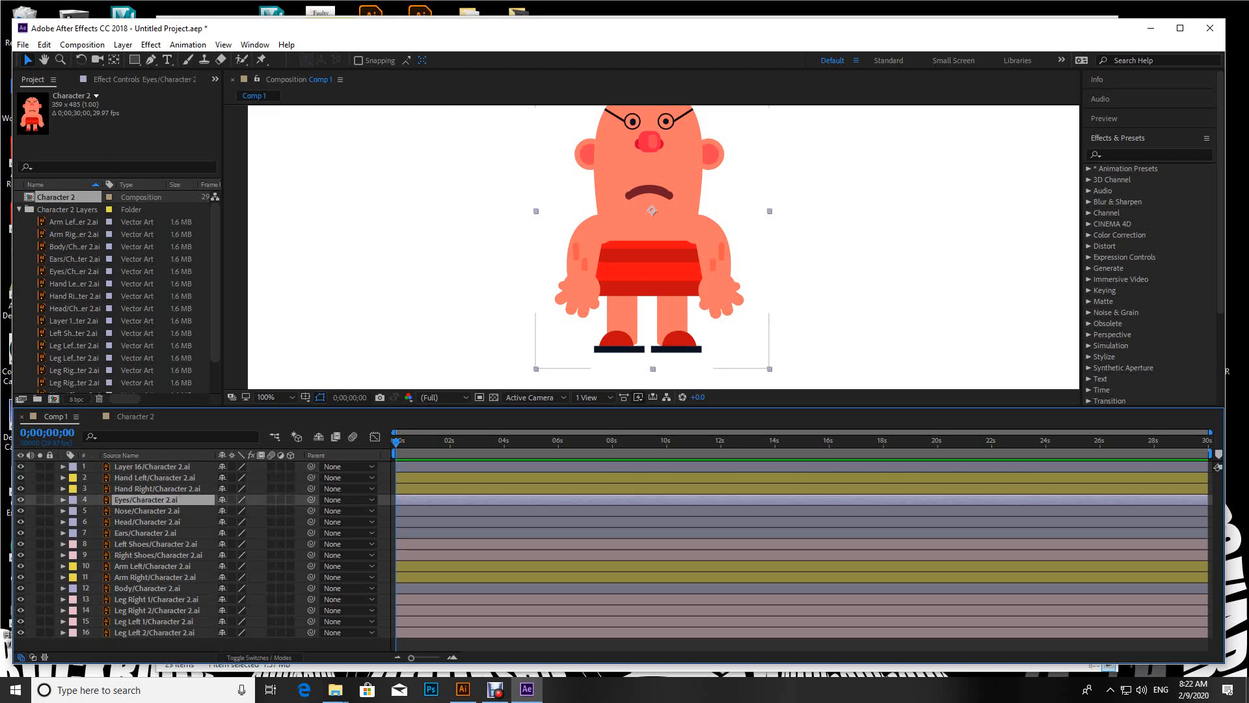
left_click(146, 533)
left_click(146, 500, "shift")
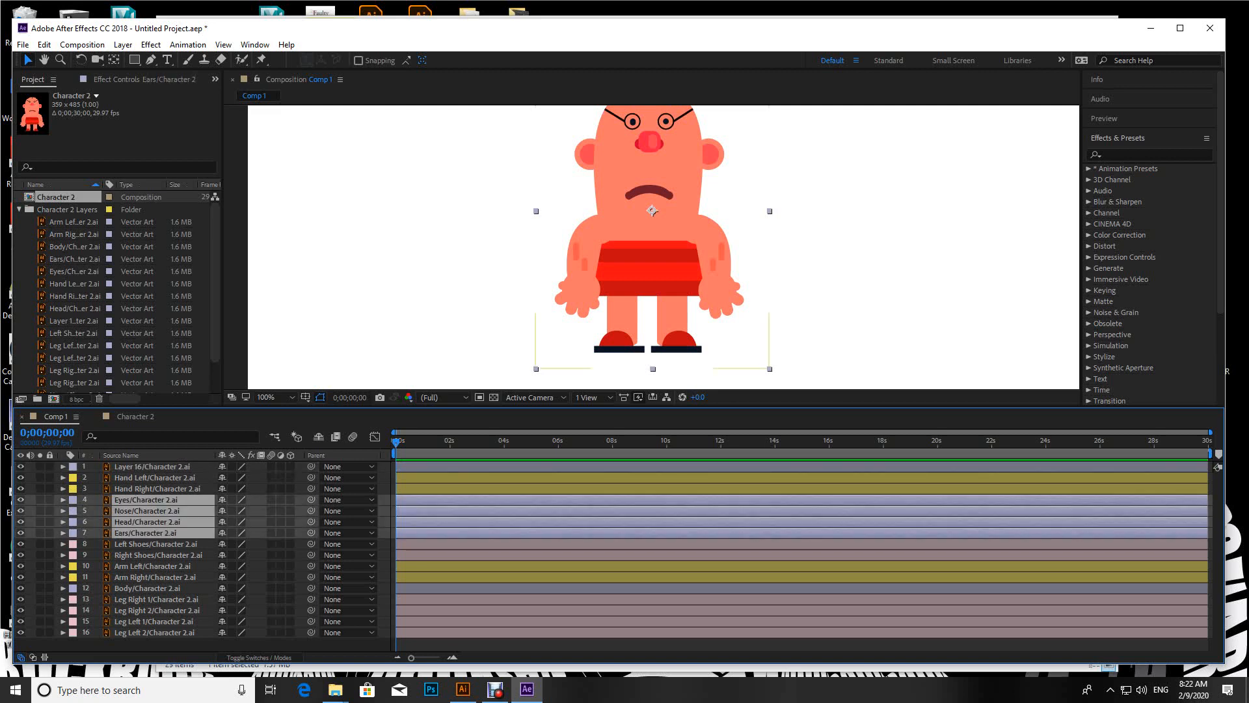
left_click(152, 466, "ctrl")
left_click(73, 467)
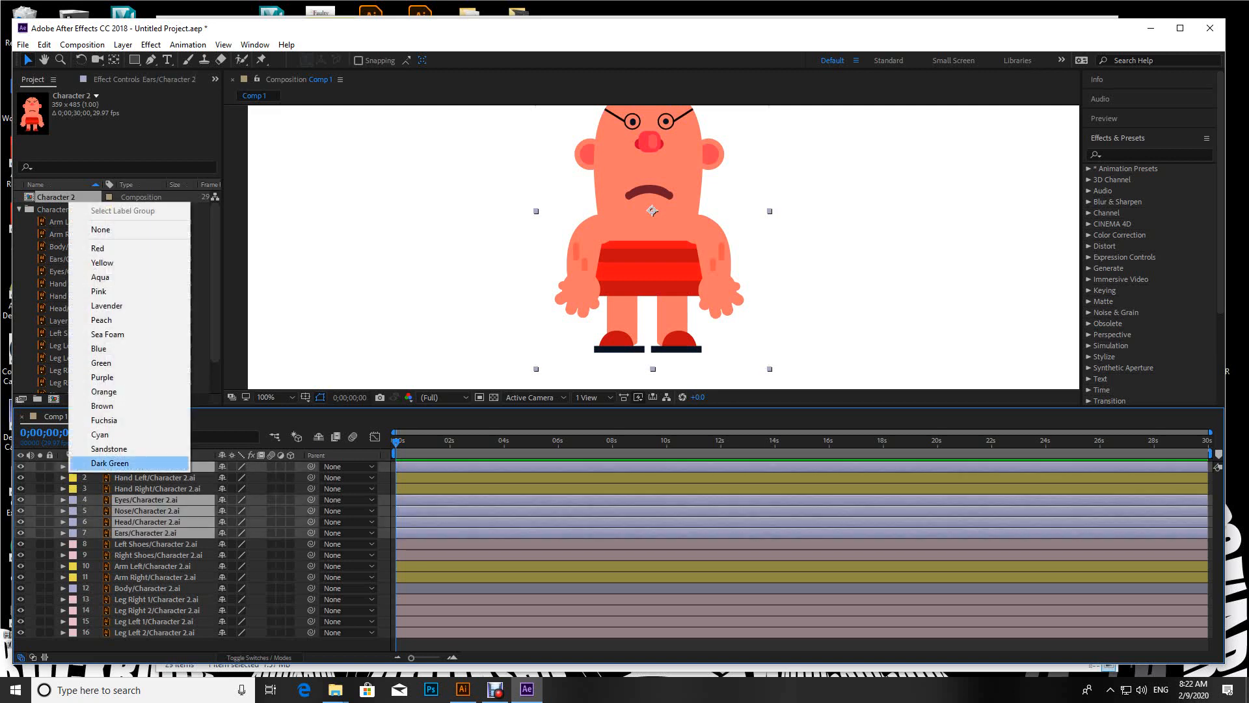
left_click(102, 406)
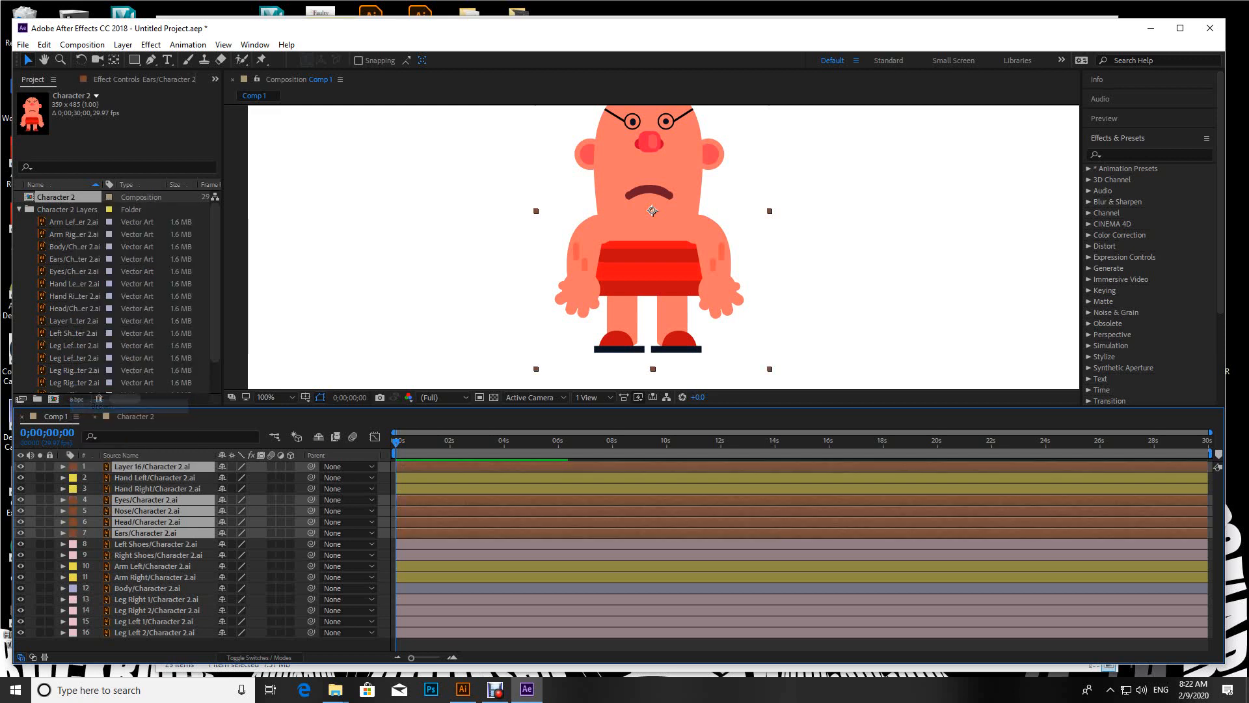
Step: Hide the head, arm, hand, body and Layer 16 layers so only the legs and shoes stay shown
left_click(582, 244)
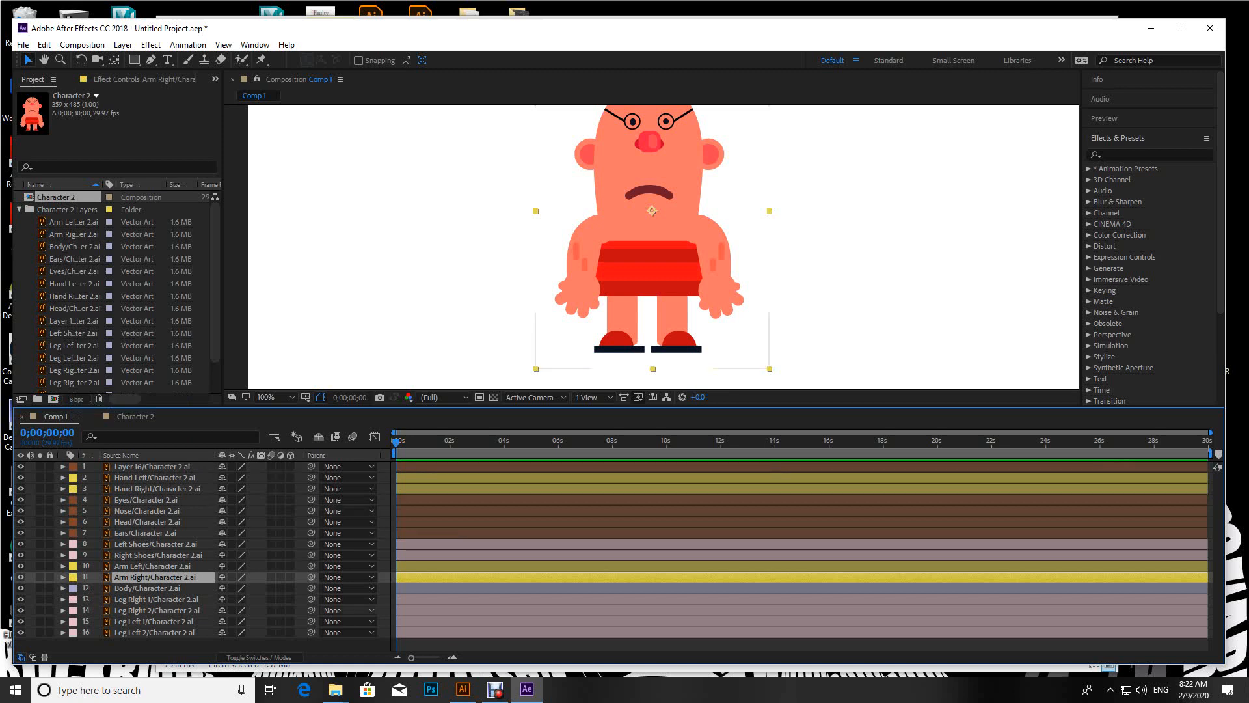
left_click(152, 567)
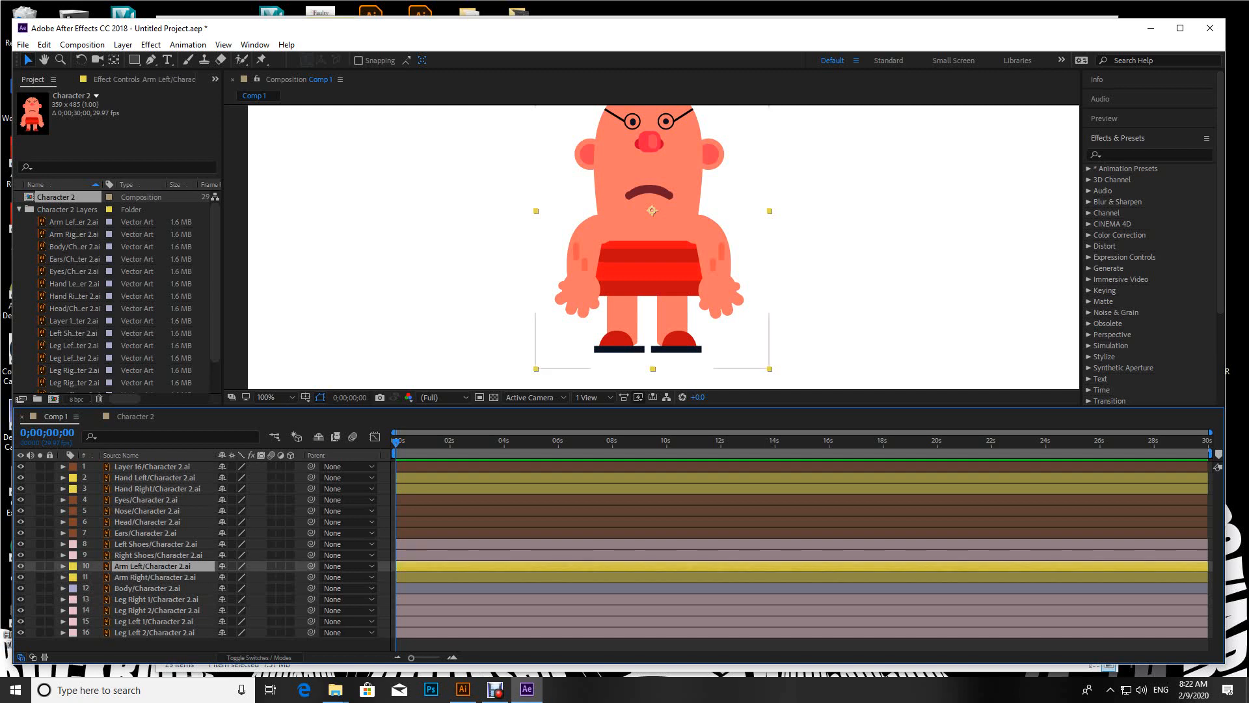
left_click_drag(21, 577, 21, 588)
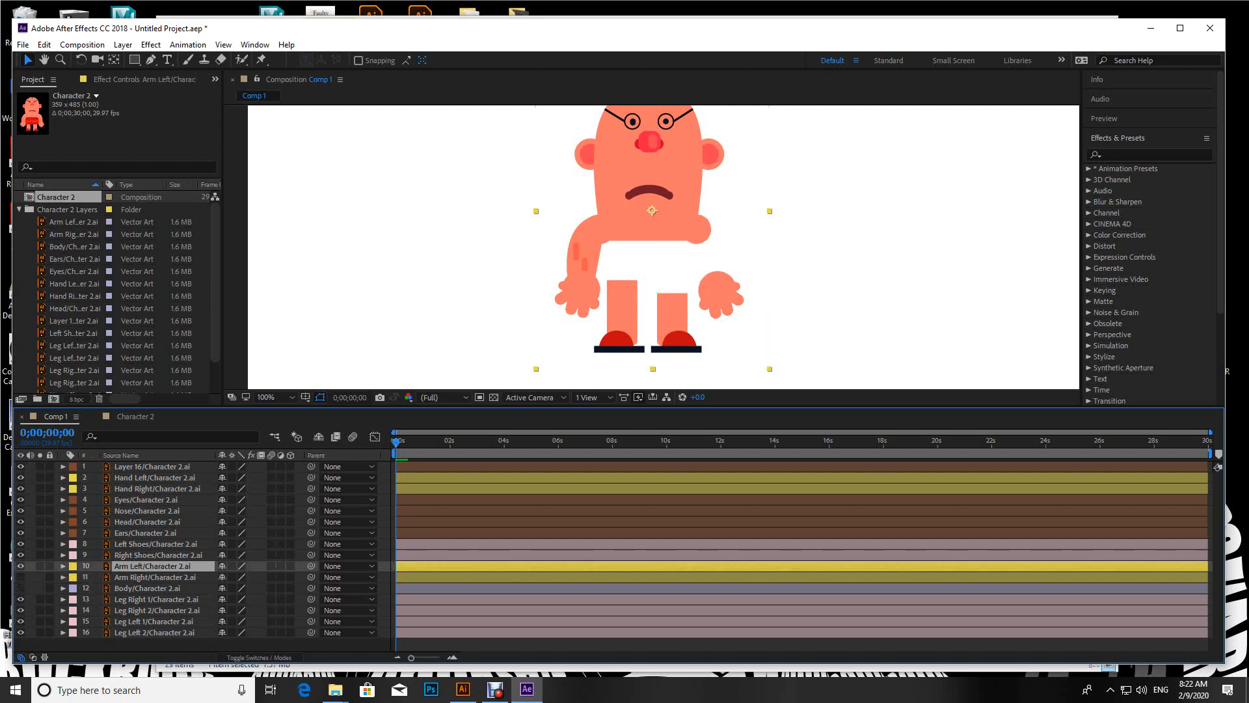
left_click_drag(20, 499, 21, 555)
left_click(20, 567)
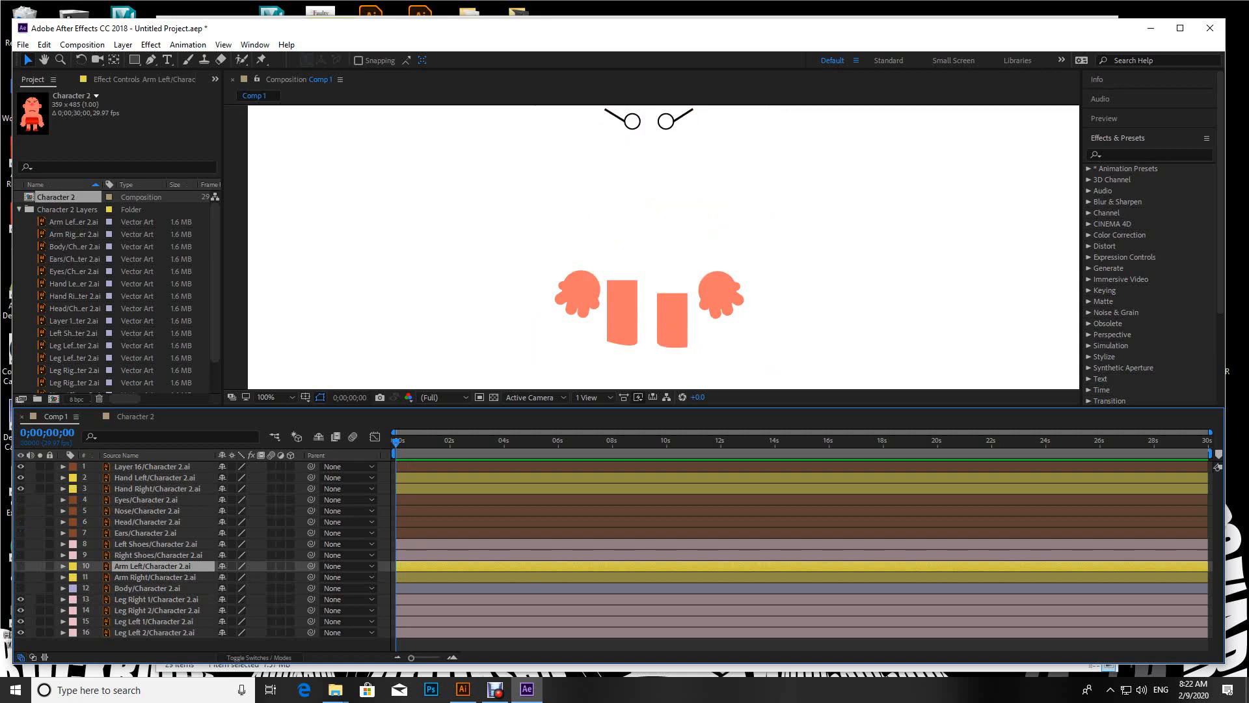
left_click_drag(21, 466, 21, 489)
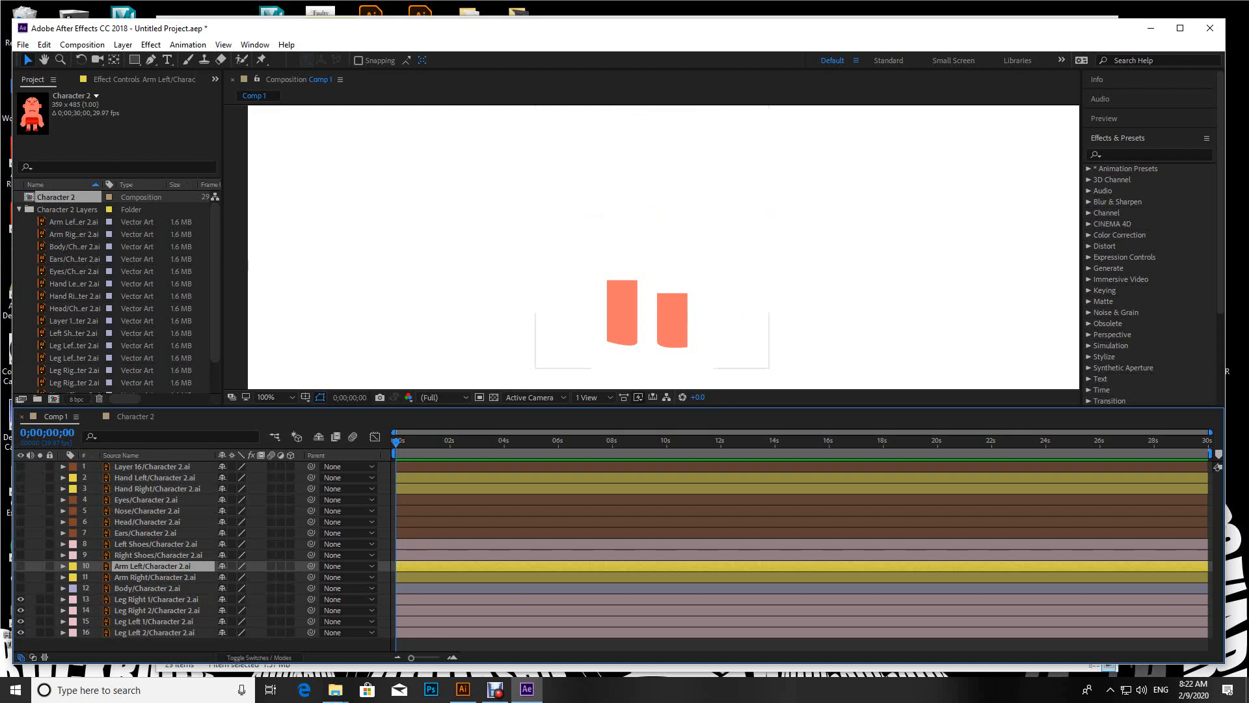
left_click(21, 544)
left_click(21, 555)
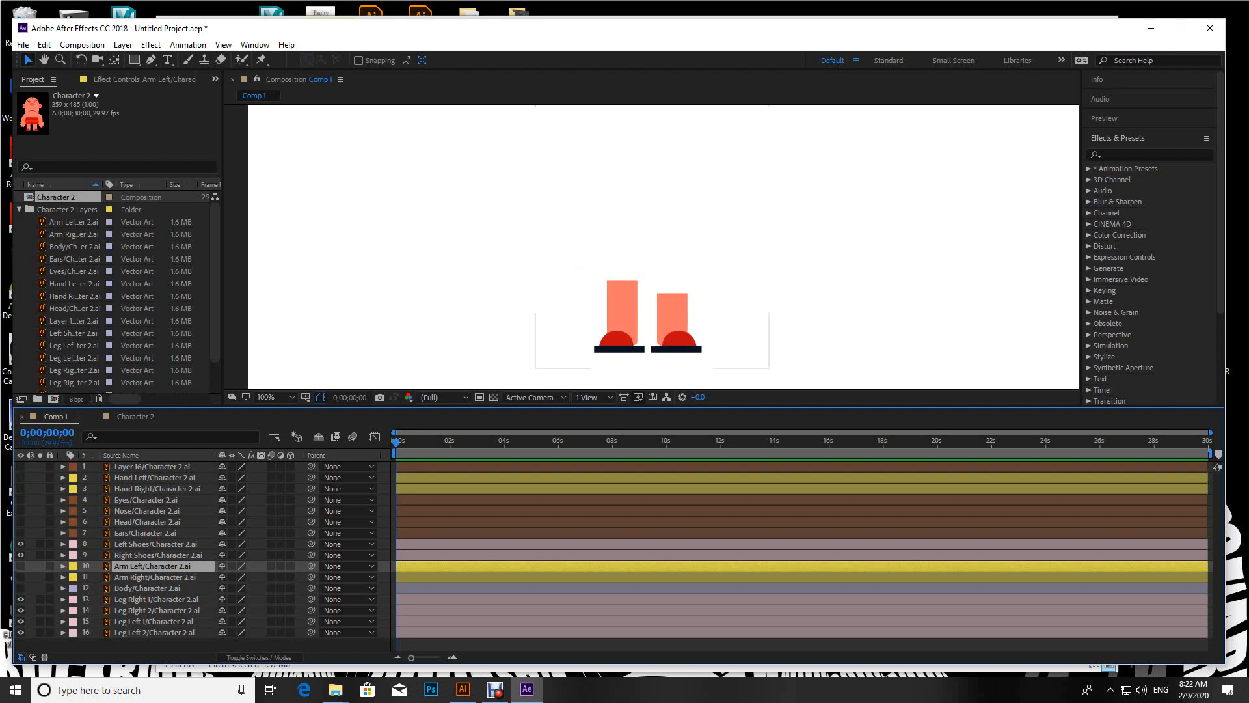
Step: Check which part of the legs Leg Right 1, Leg Left 1 and Leg Left 2 contain by toggling their visibility
left_click(617, 339)
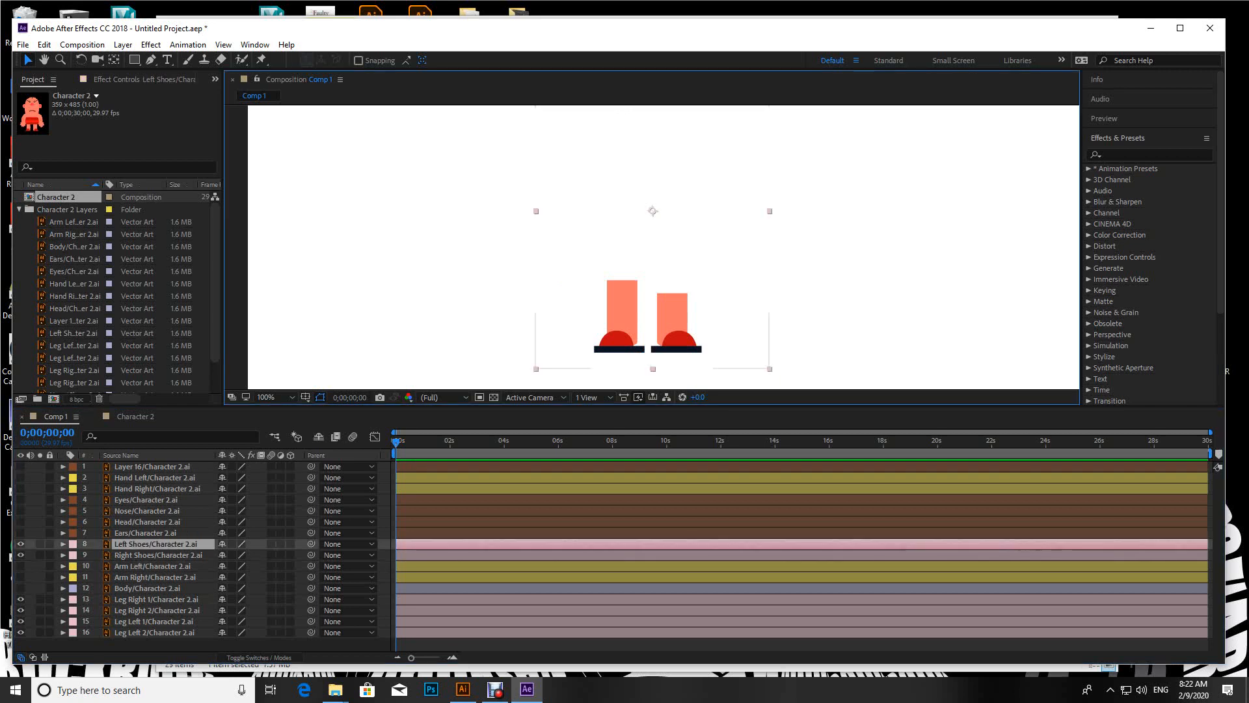
left_click(21, 599)
left_click(21, 600)
left_click(21, 600)
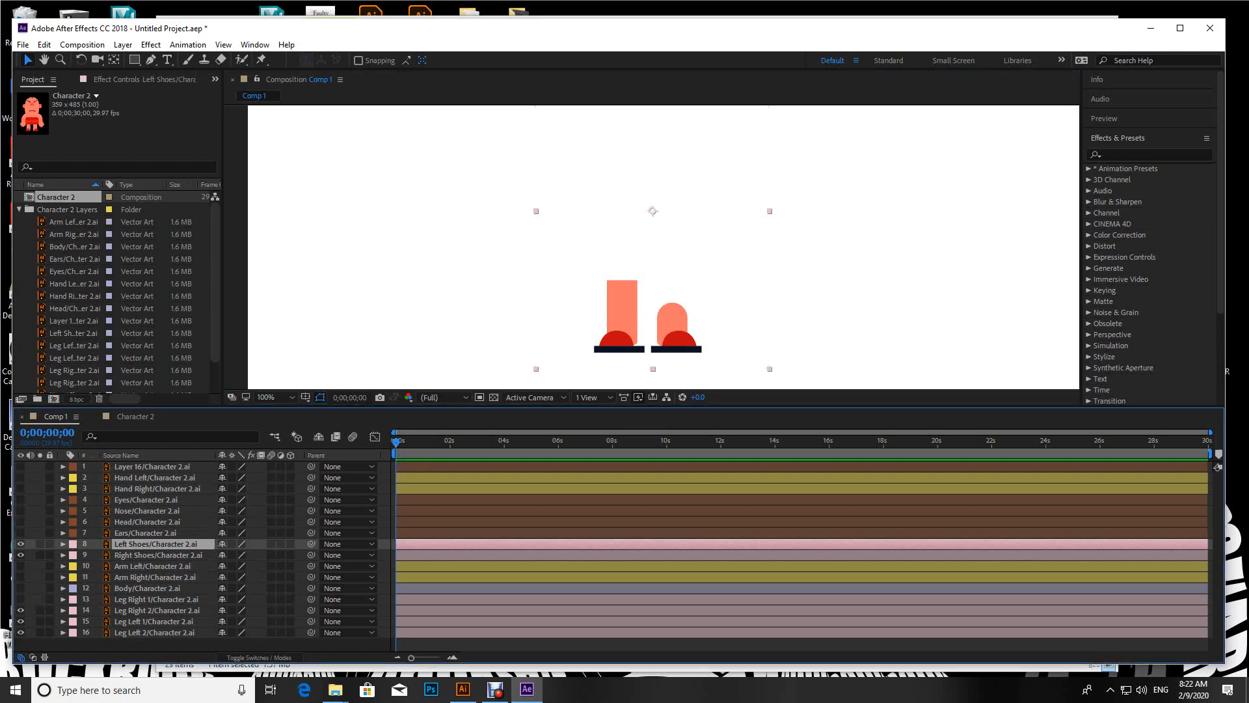
left_click(21, 599)
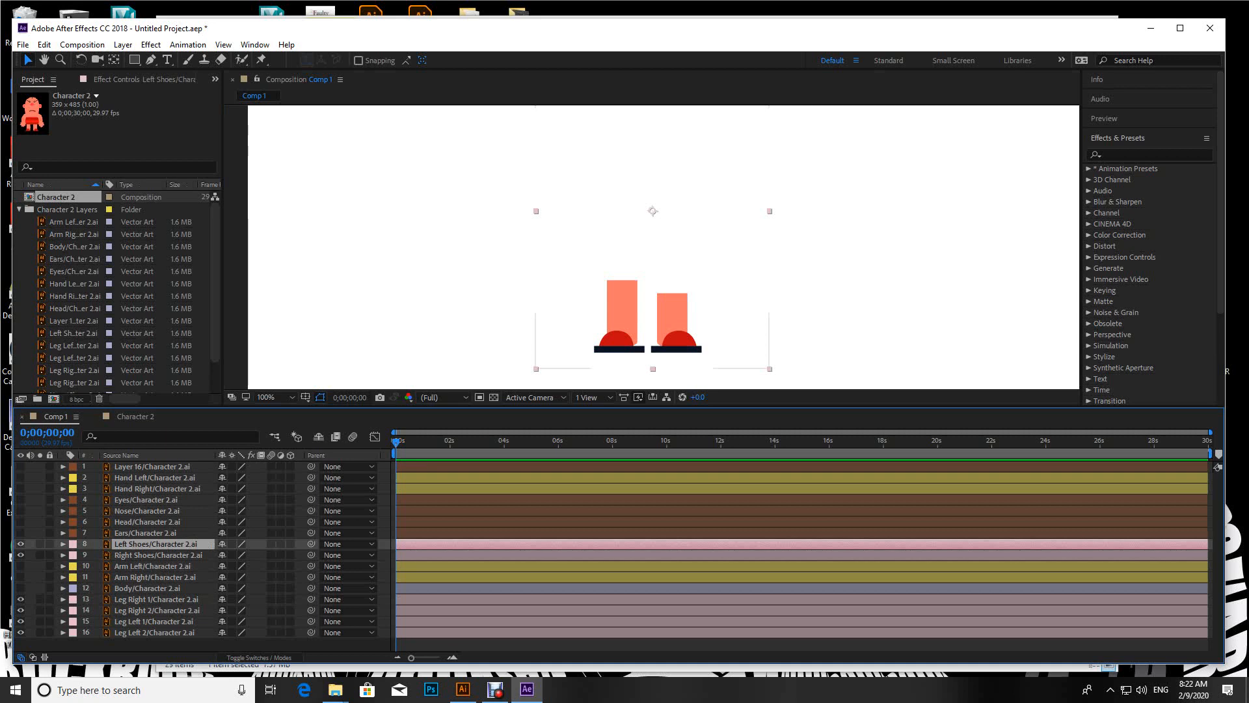
left_click(20, 622)
left_click(21, 622)
left_click(20, 622)
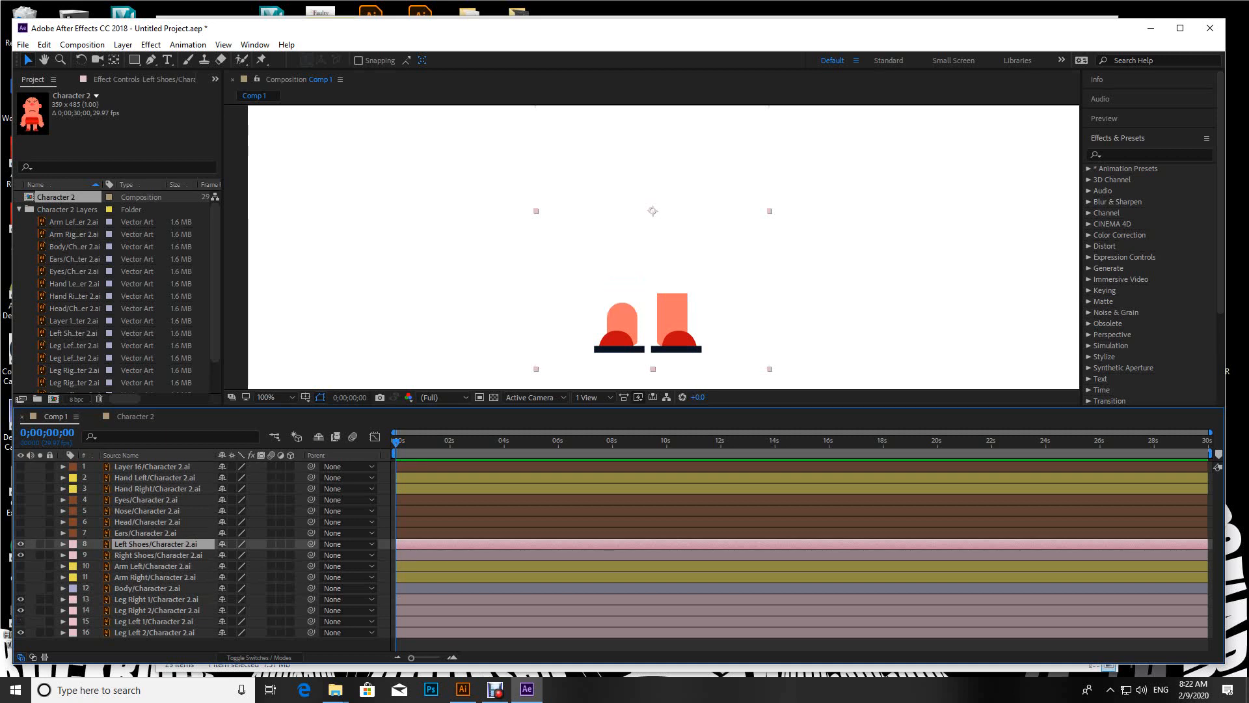
left_click(21, 621)
left_click(21, 632)
left_click(20, 633)
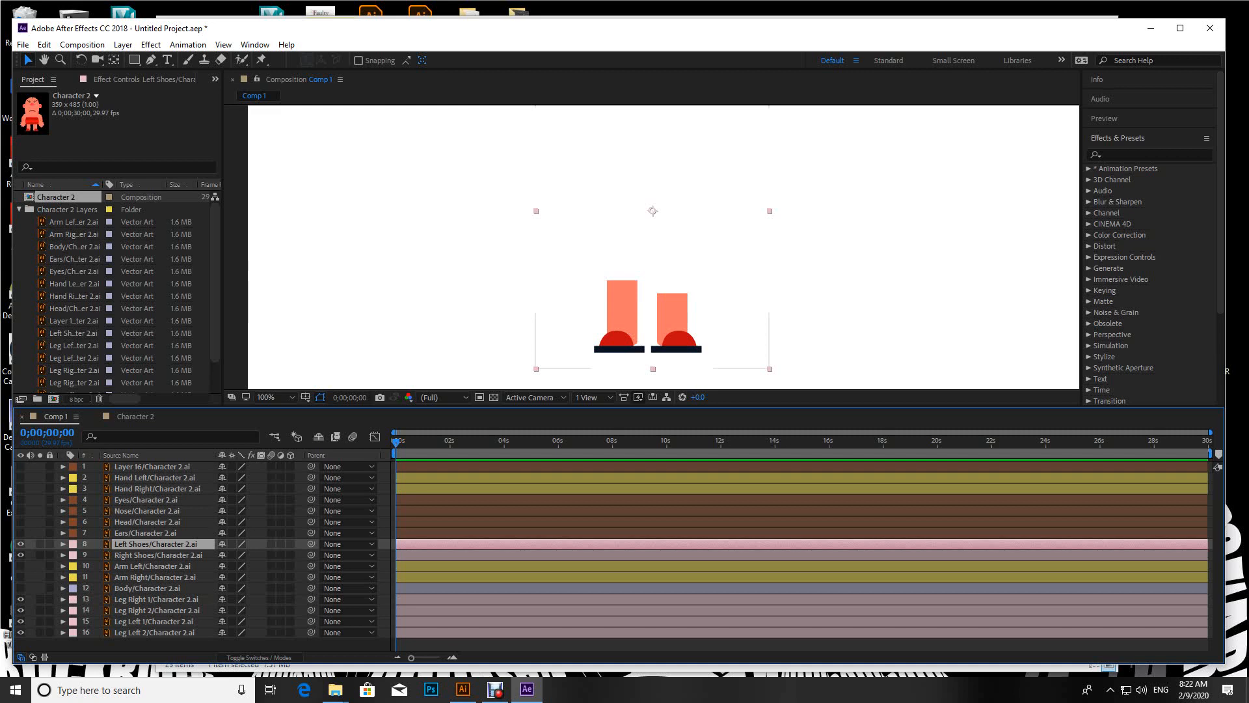
Step: Move the anchor point of Leg Left 2 to the knee and that of Leg Left 1 to the top of the thigh
left_click(154, 633)
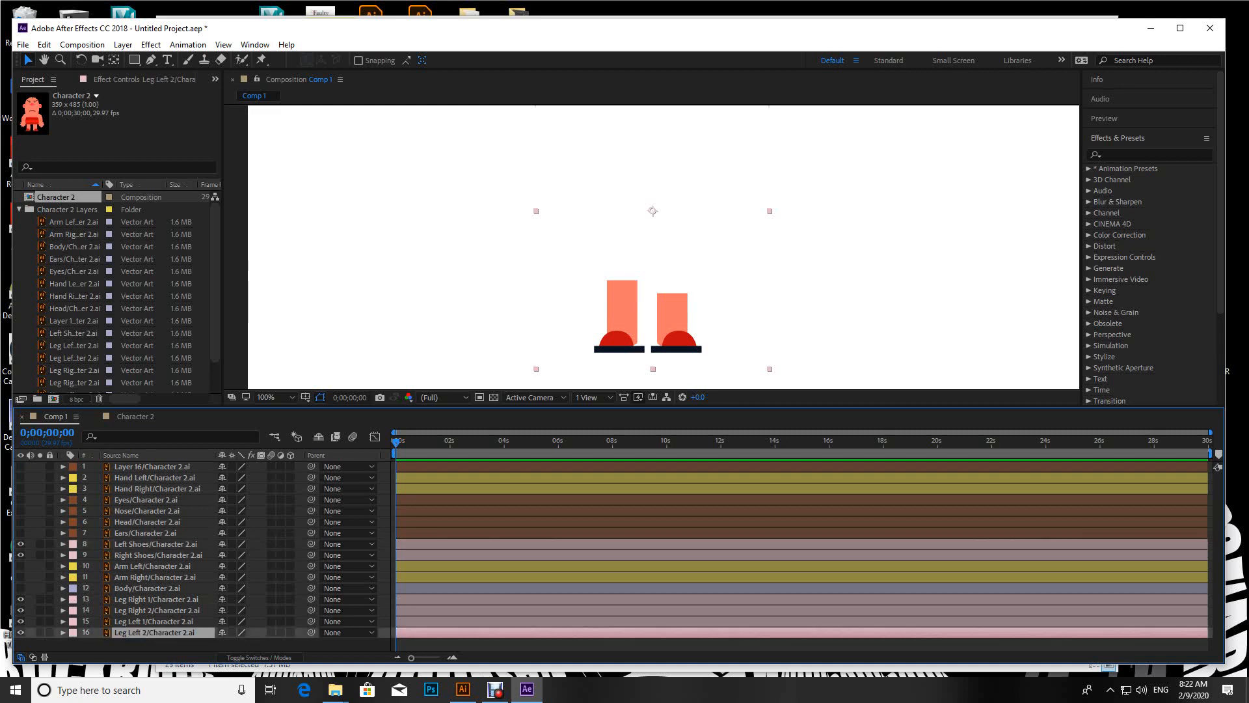
left_click(21, 633)
left_click(21, 633)
left_click(21, 633)
left_click(20, 632)
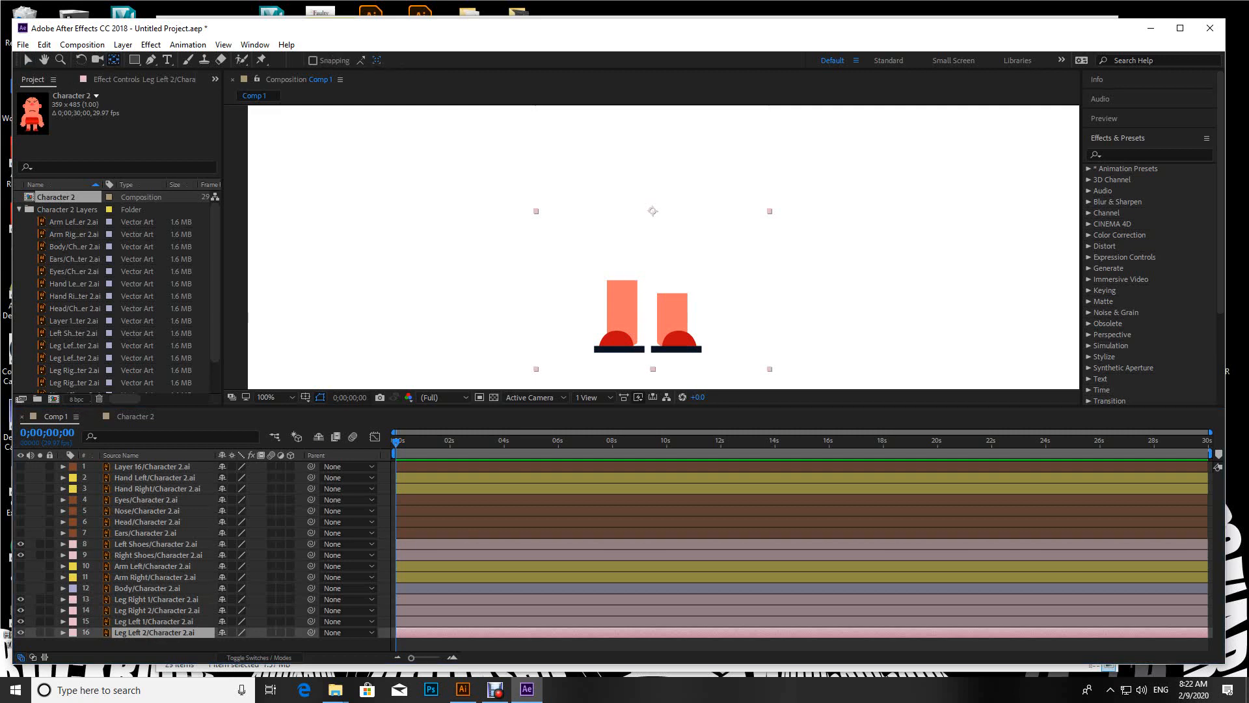
left_click_drag(653, 211, 620, 312)
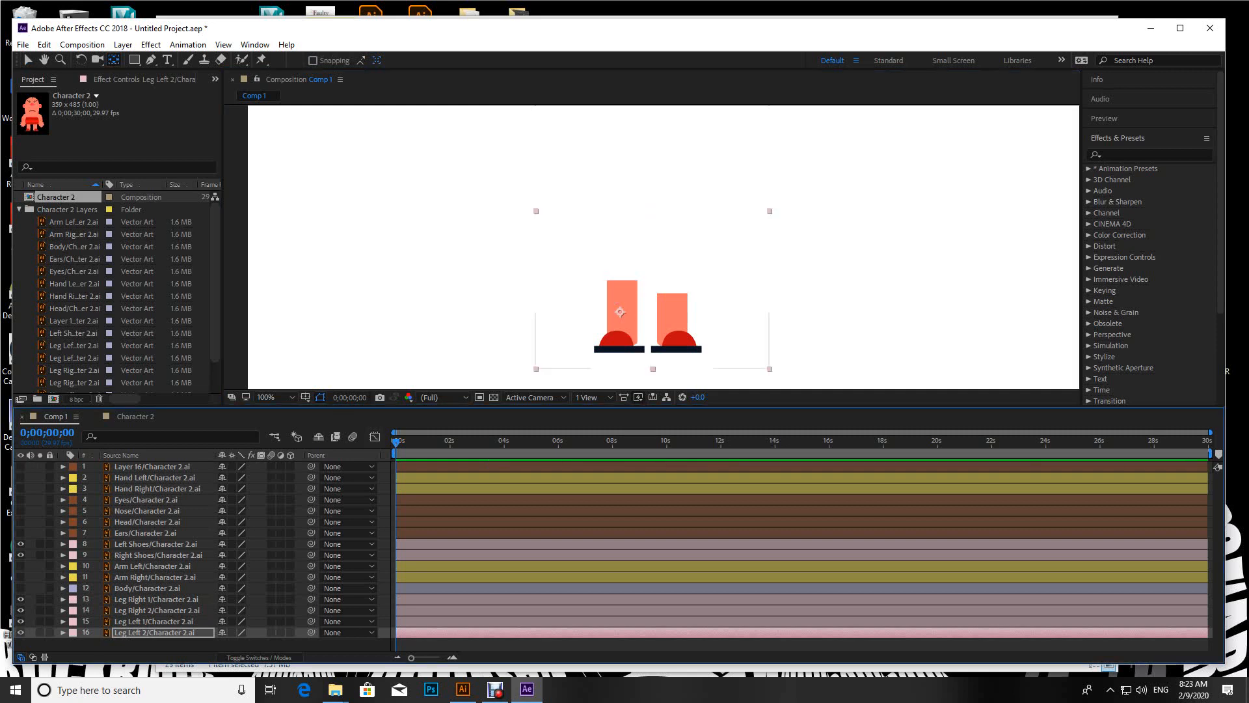
left_click(154, 622)
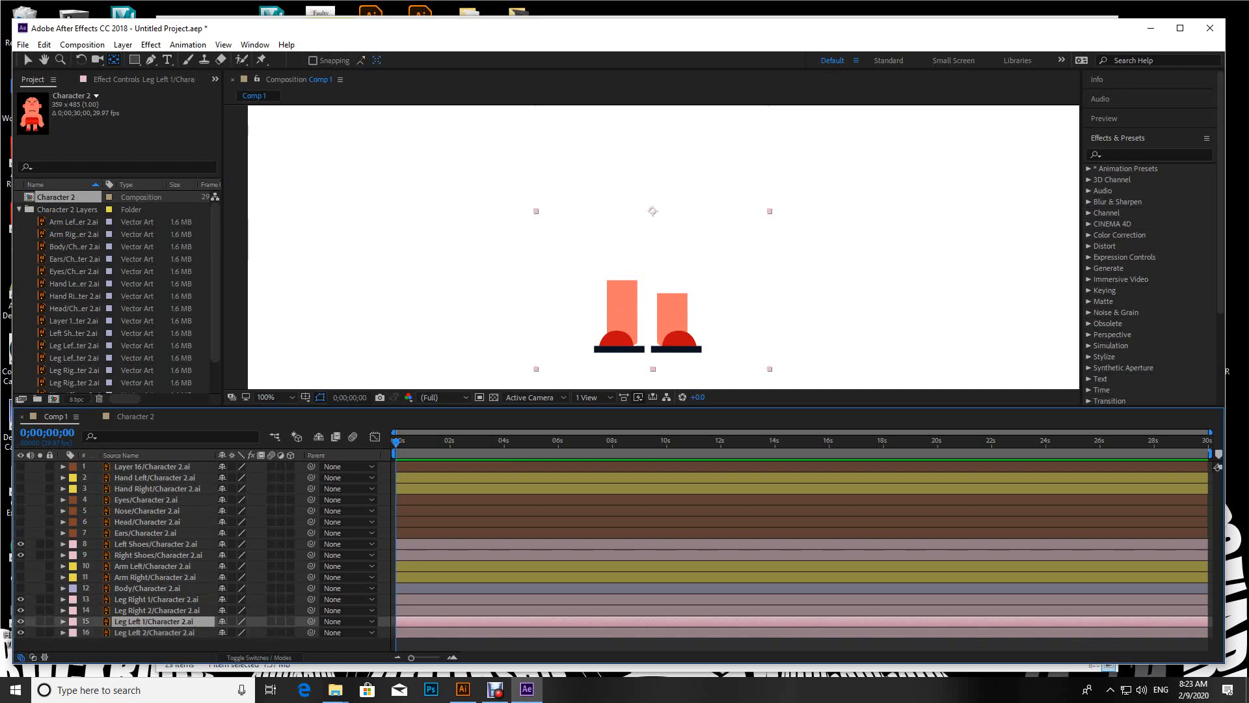
left_click_drag(653, 211, 623, 288)
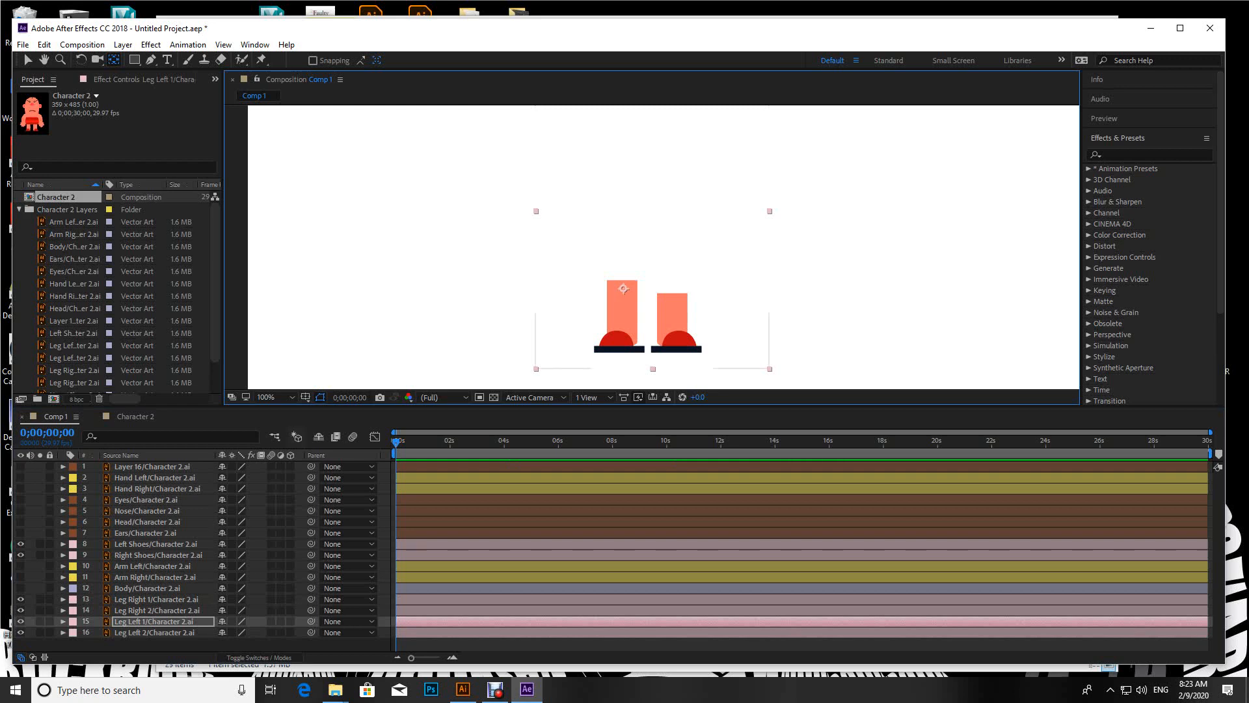
Step: Move the anchor point of Leg Right 2 to the knee and that of Leg Right 1 to the top of the thigh
left_click(157, 611)
left_click(21, 611)
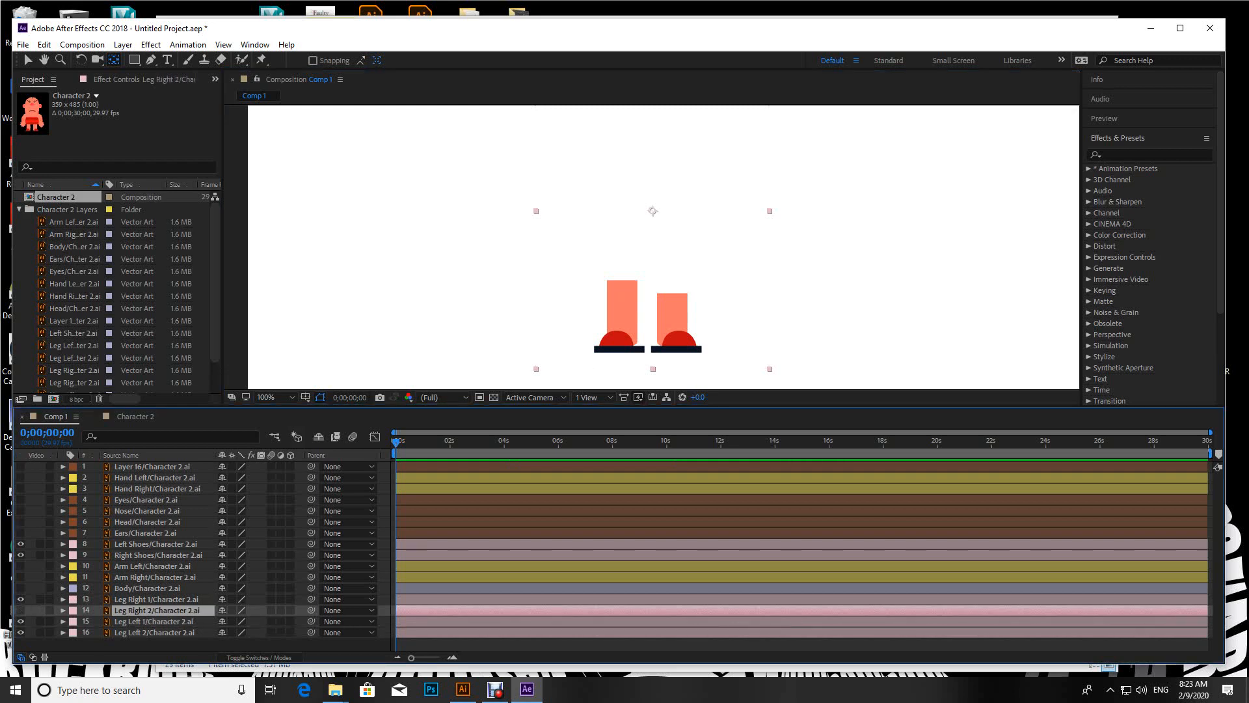
left_click(20, 611)
left_click_drag(652, 210, 674, 316)
left_click(156, 600)
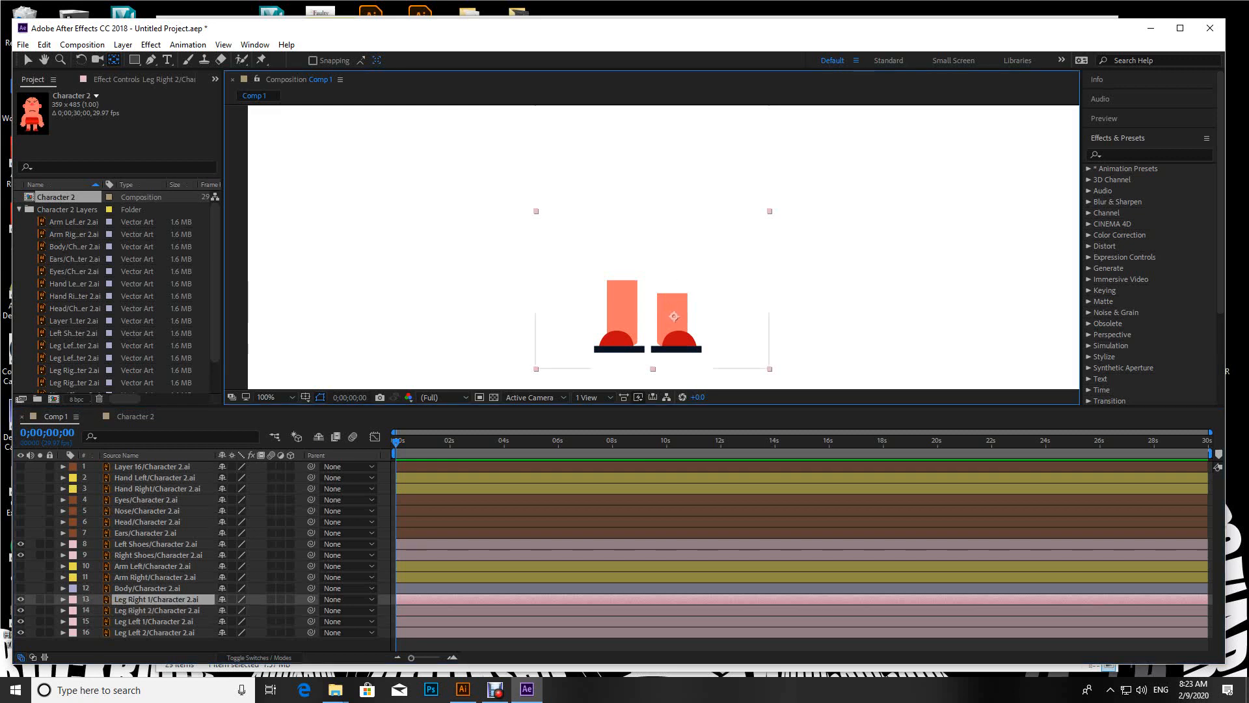
left_click(21, 599)
left_click(21, 599)
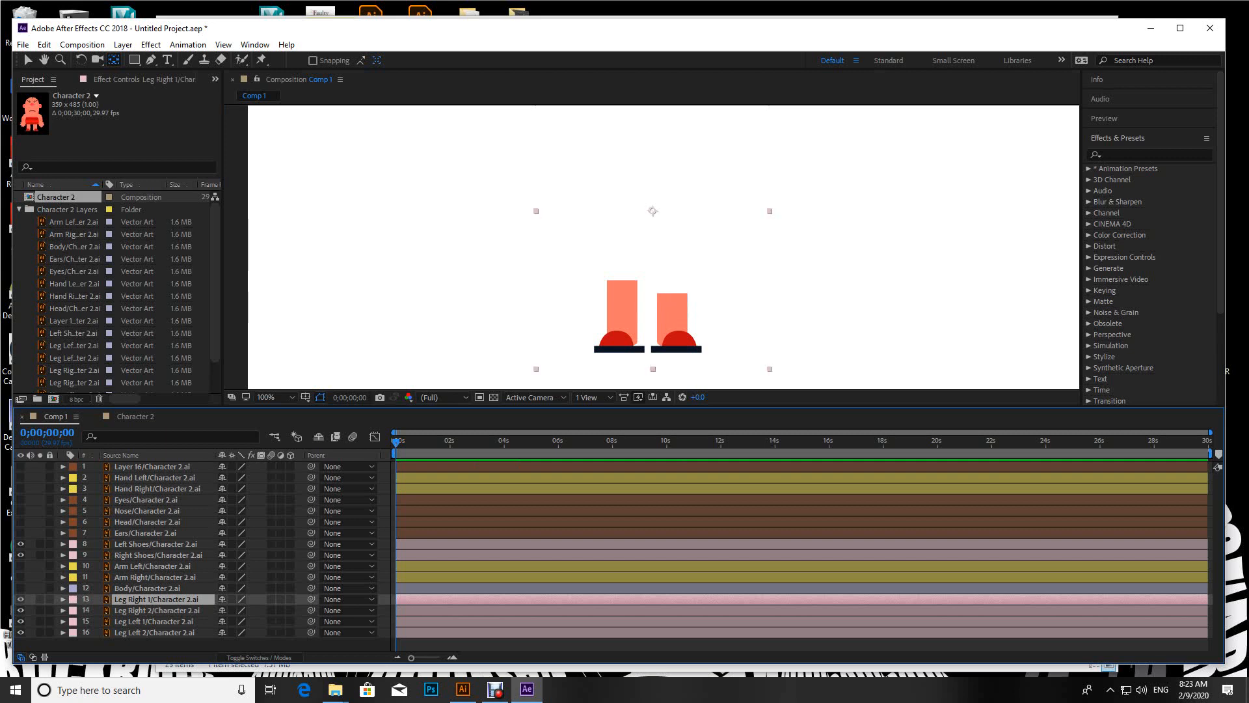
left_click_drag(653, 211, 671, 294)
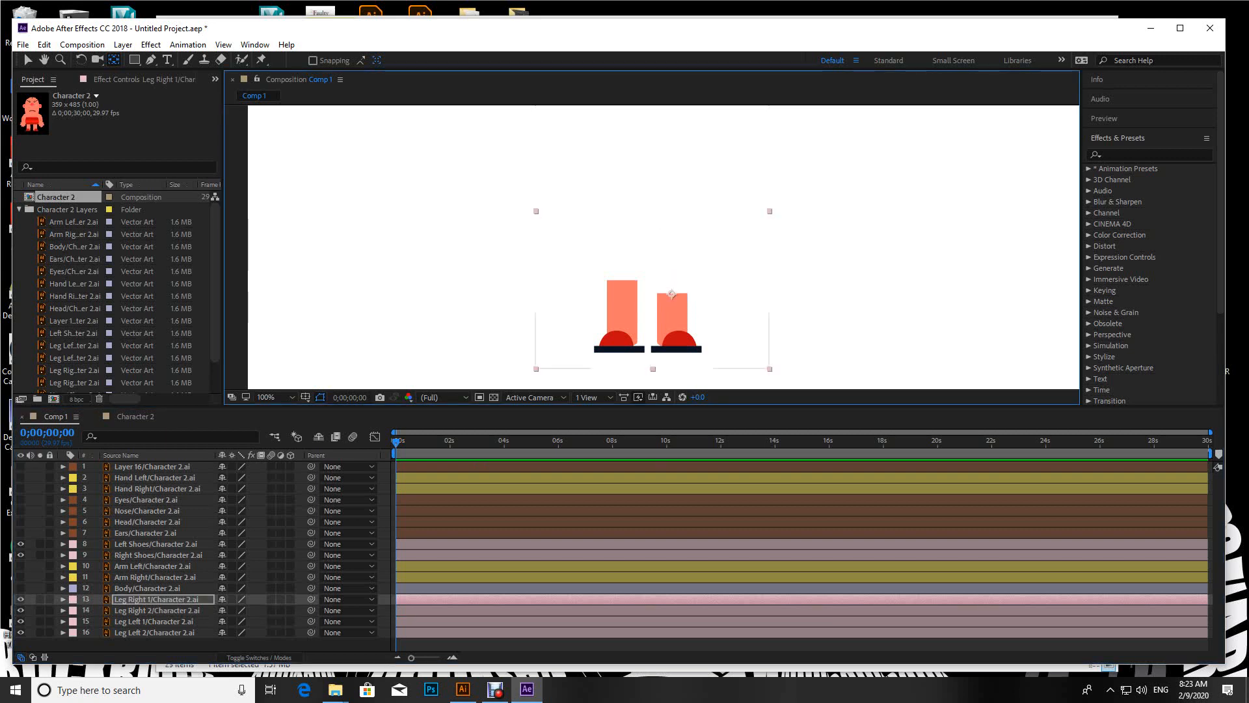
Step: Move the anchor points of the Left Shoes and Right Shoes layers to just above the sole of each shoe
left_click(156, 544)
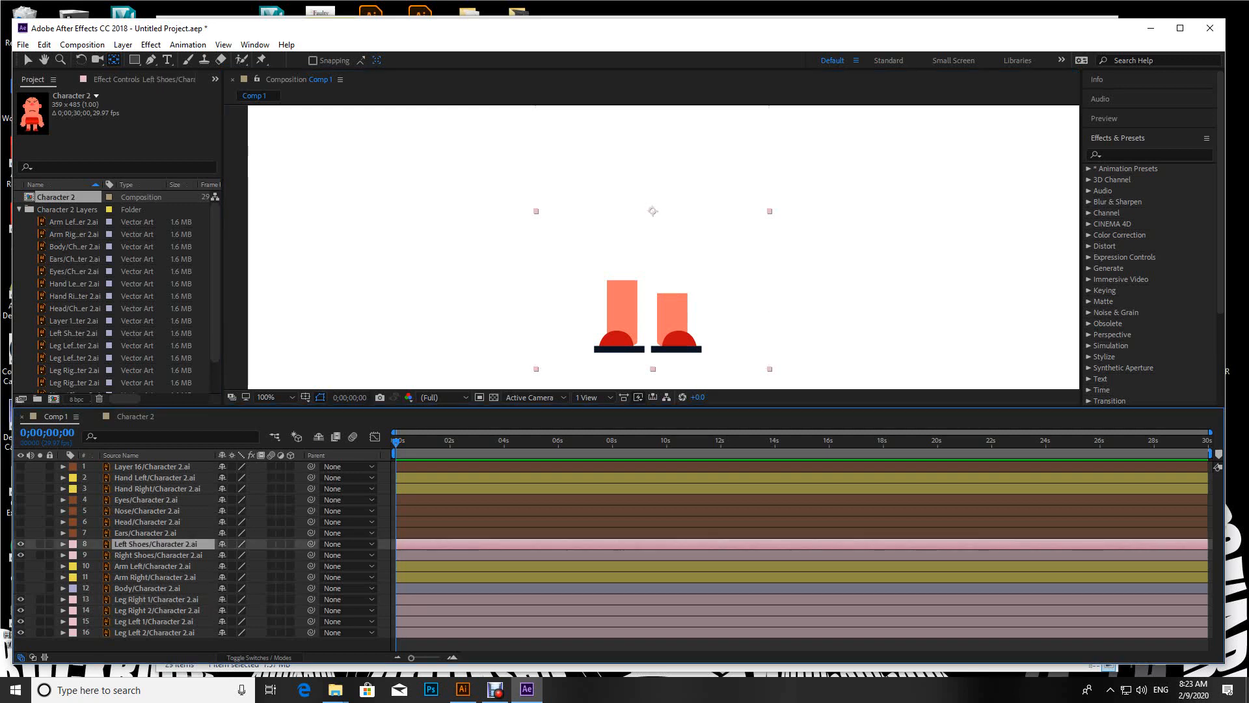
left_click_drag(653, 211, 623, 342)
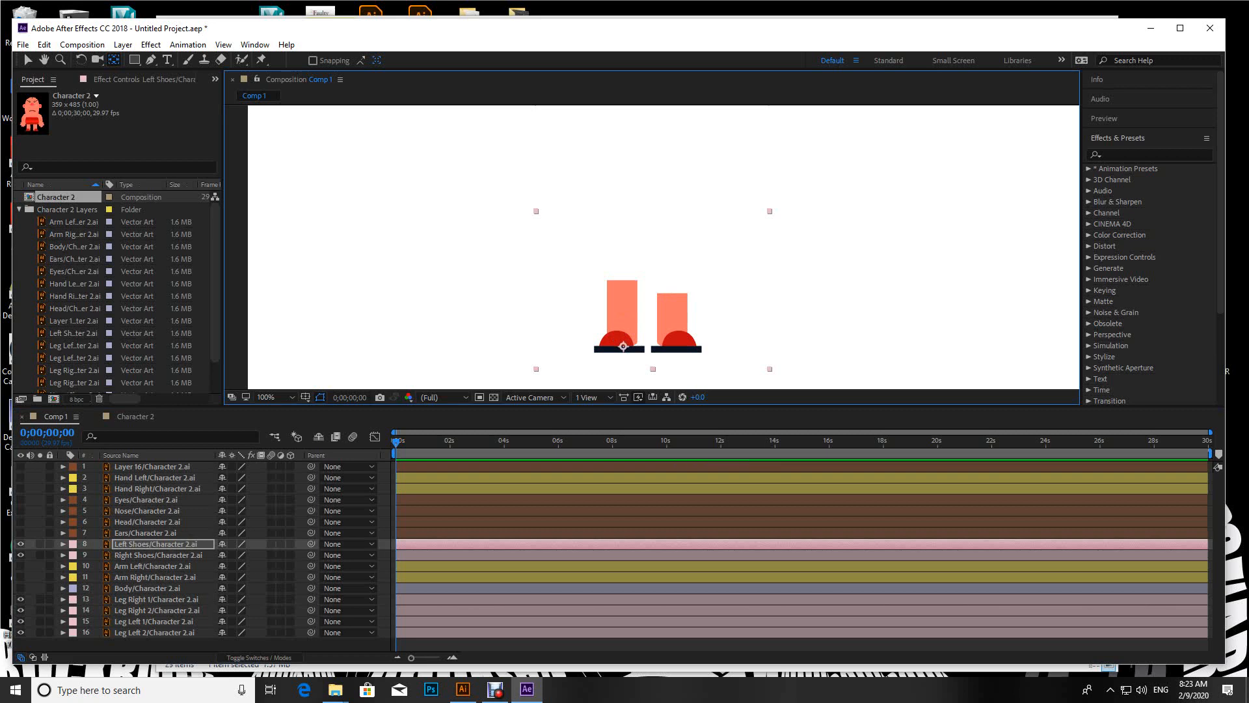
left_click(158, 555)
left_click_drag(652, 211, 678, 346)
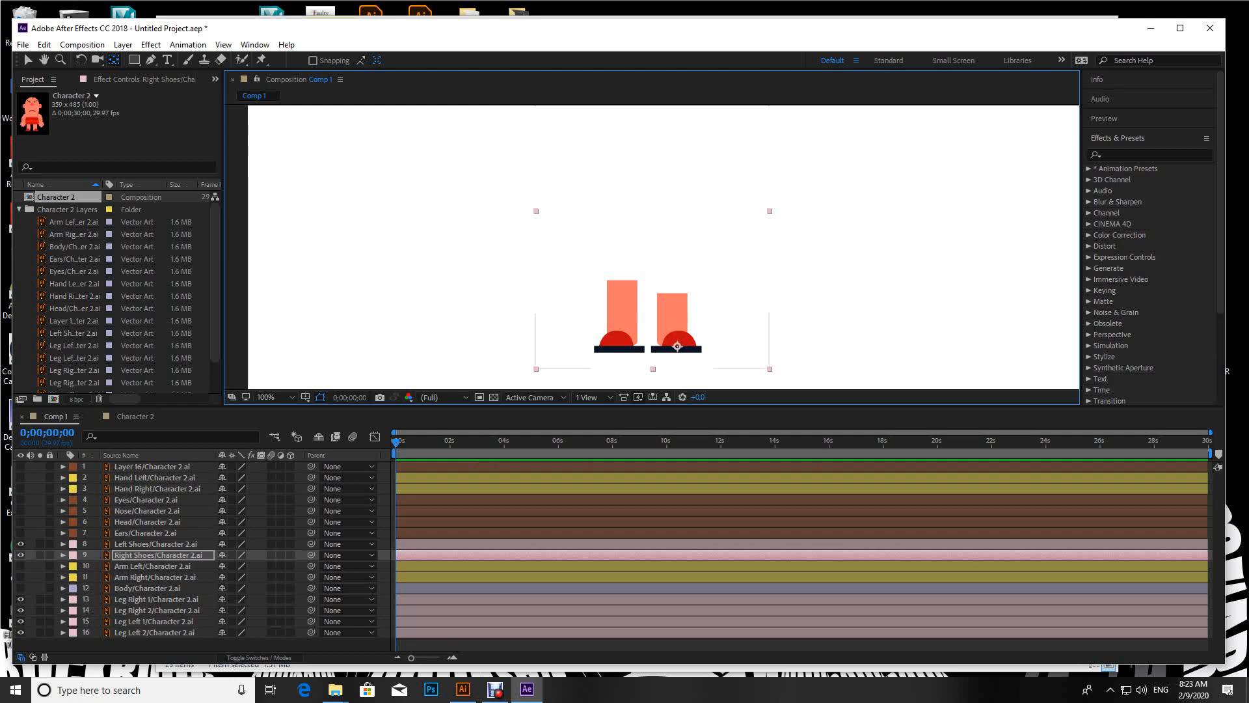
Step: Hide the two shoe layers and all four leg layers
left_click(21, 543)
left_click(20, 554)
left_click(20, 598)
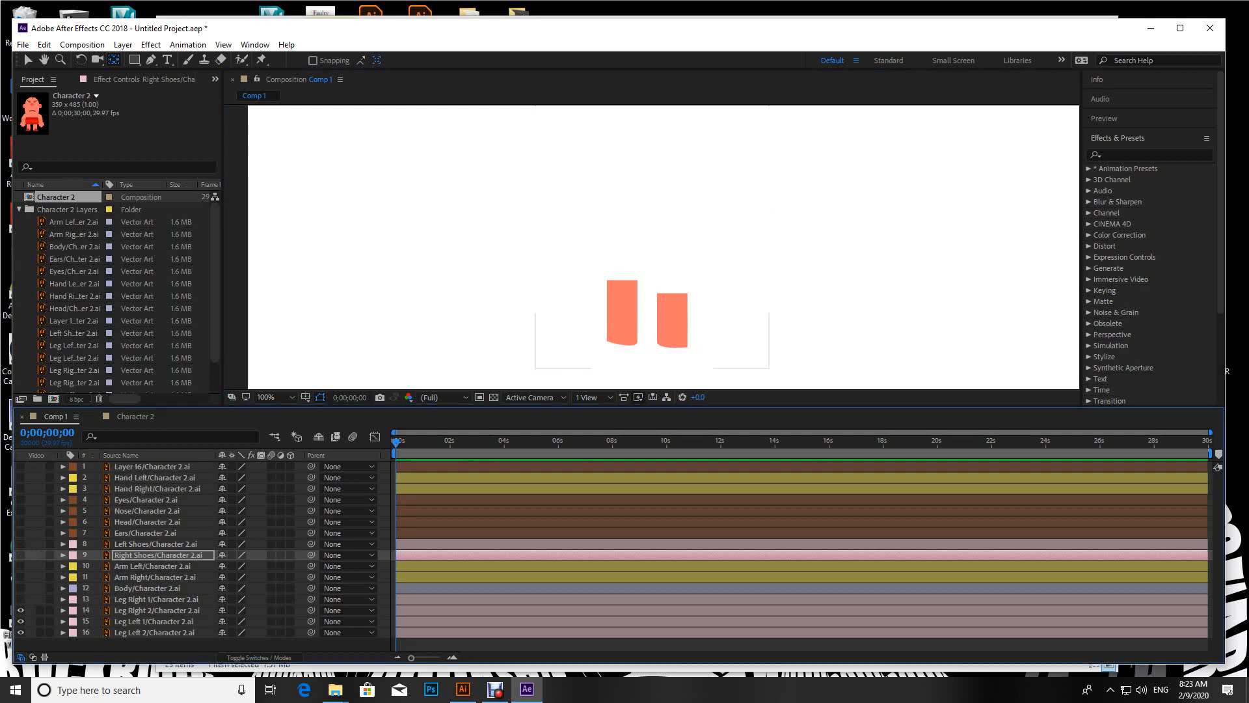
left_click_drag(20, 599, 20, 633)
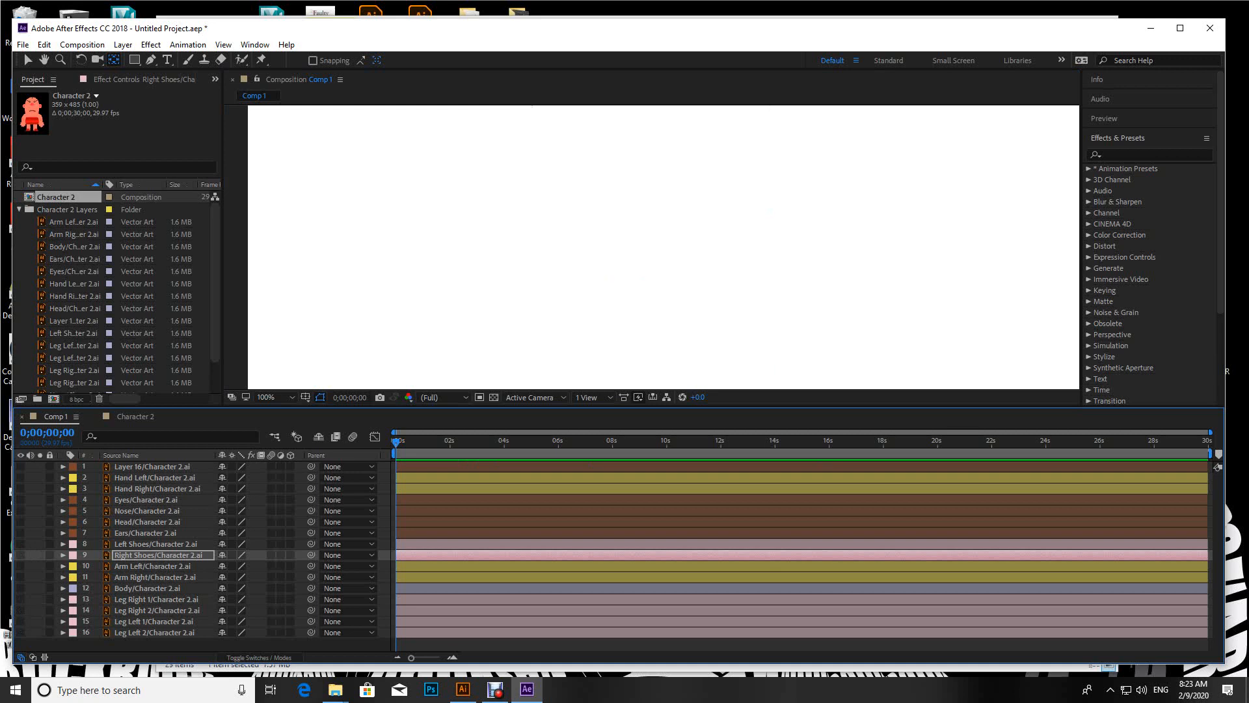
Step: Show the body, arm, hand, ears, head, nose and eyes layers and Layer 16 again
left_click(20, 588)
left_click(20, 576)
left_click(20, 565)
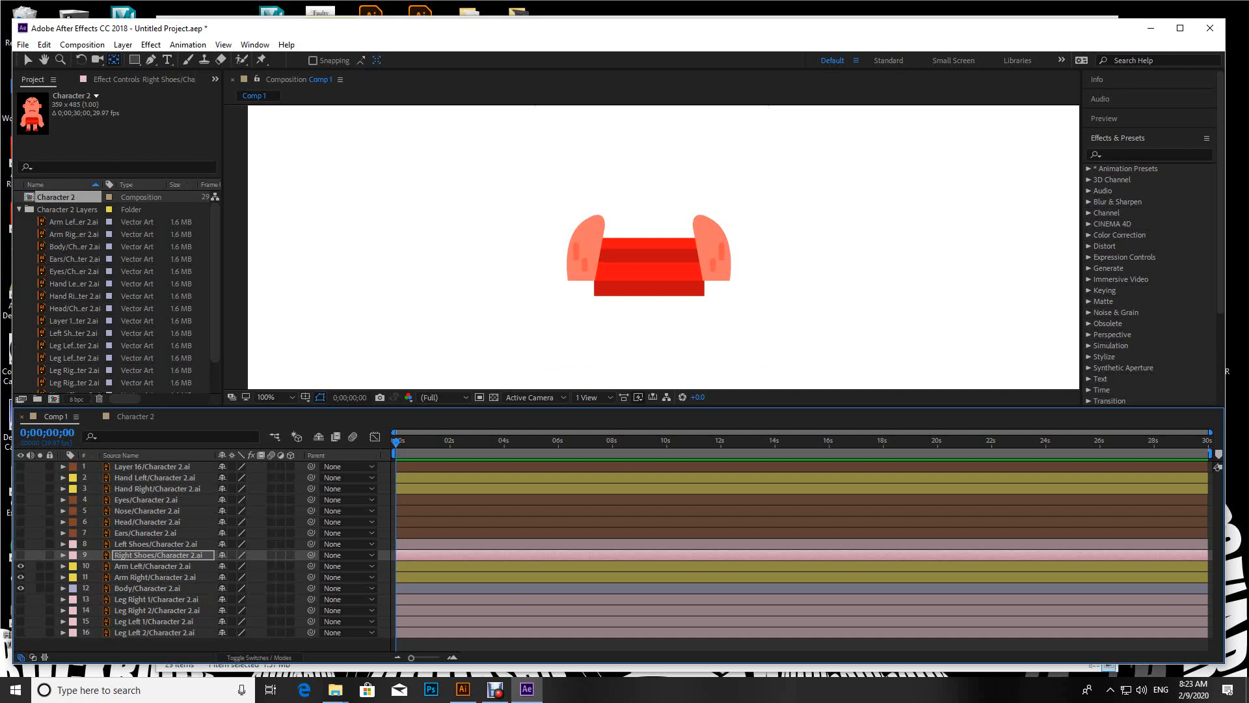
left_click_drag(20, 533, 20, 499)
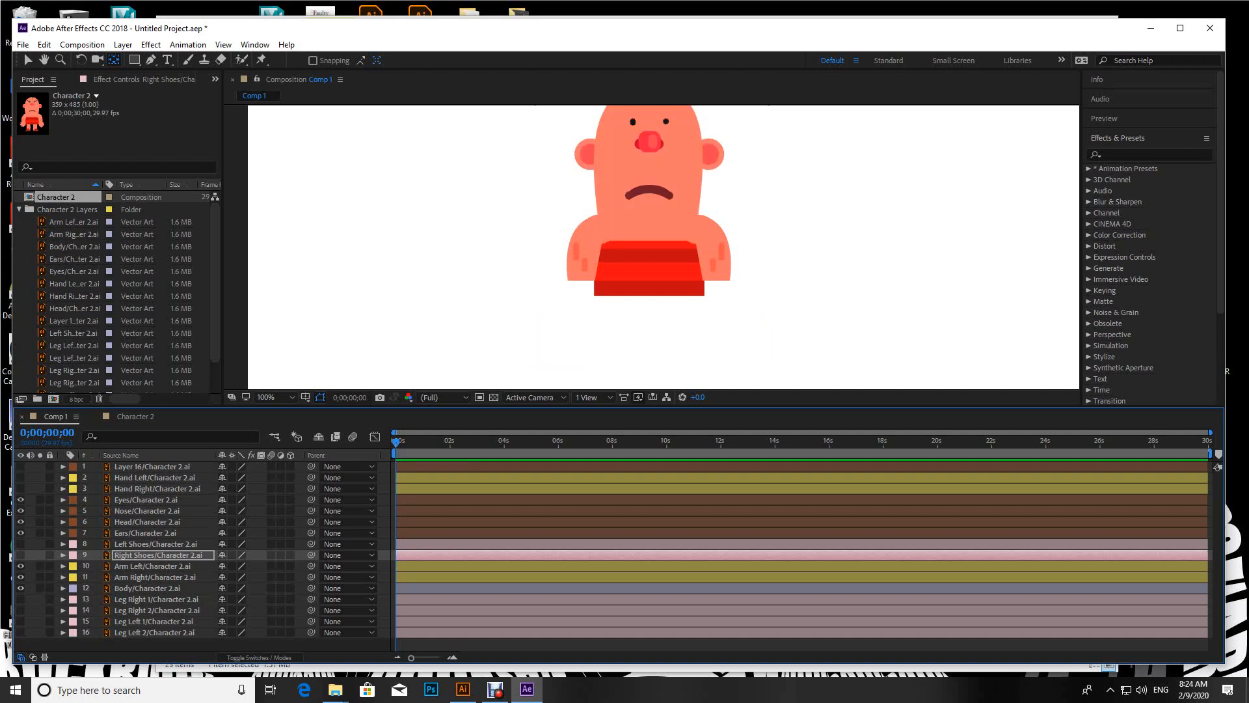
left_click_drag(20, 467, 20, 489)
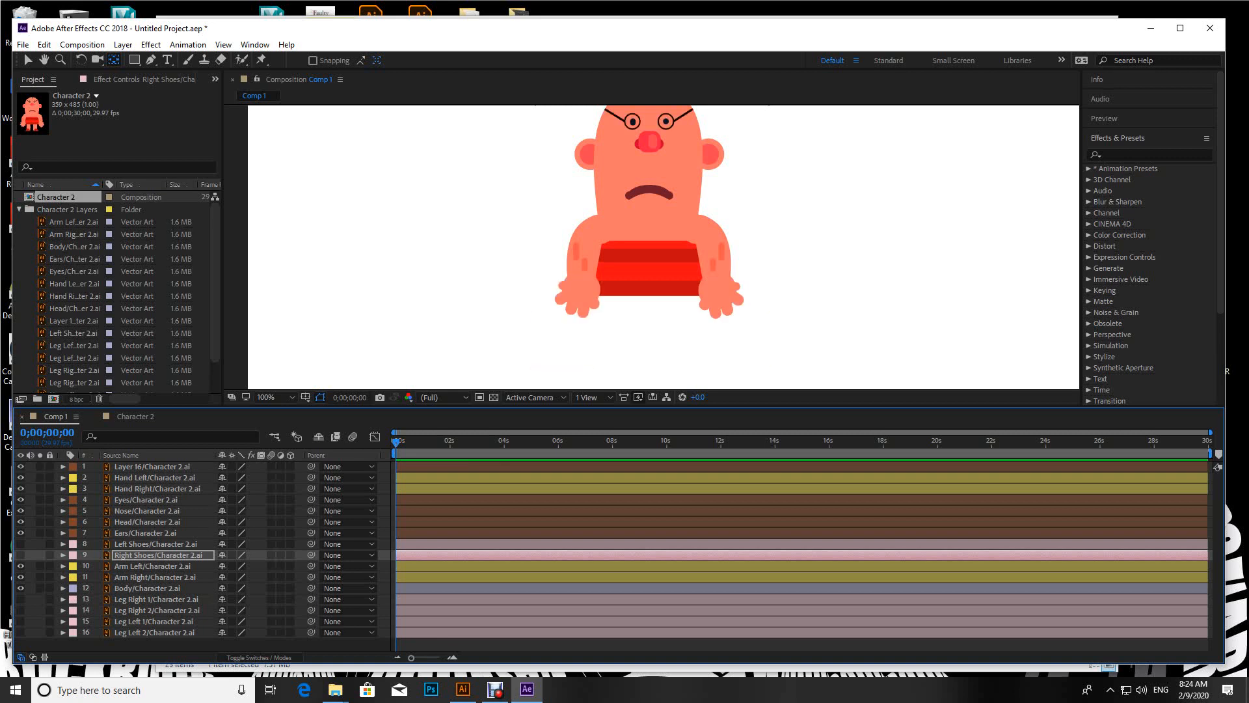
Step: Move the Eyes layer's anchor point to midway between the two eyes, and hide that layer
left_click(146, 499)
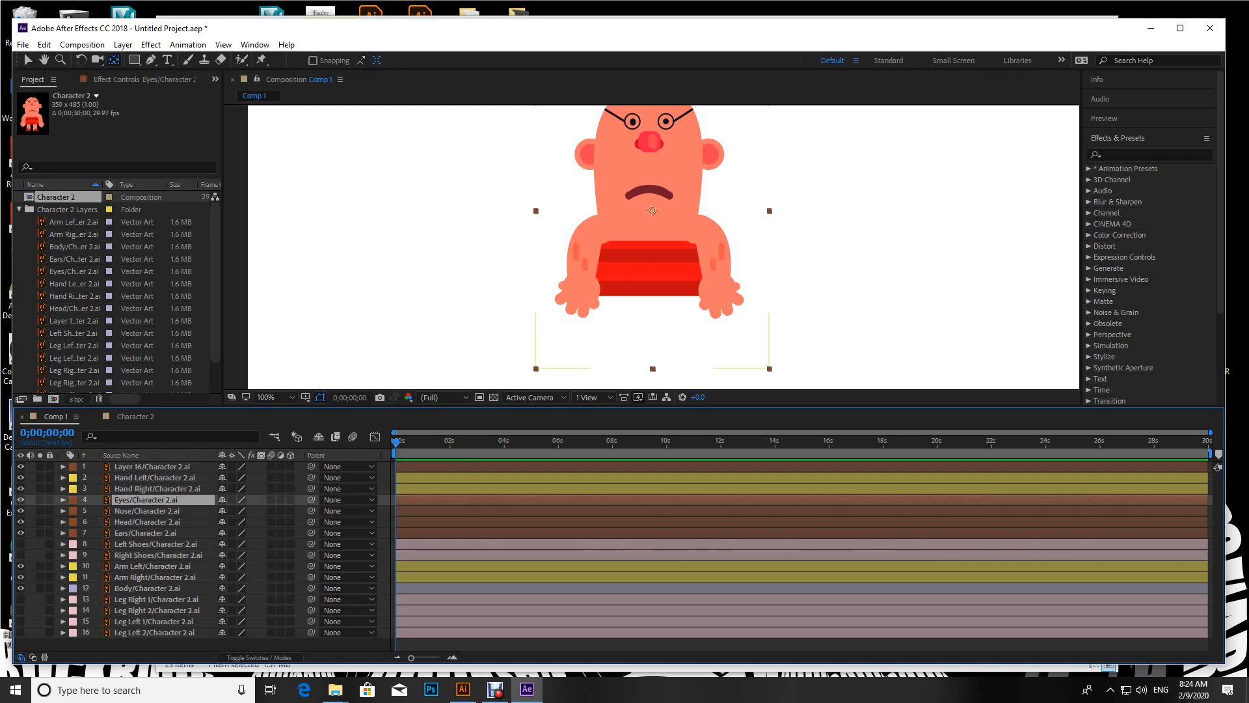
scroll(652, 247, "up", 1)
scroll(652, 248, "down", 1)
left_click_drag(652, 247, 645, 175)
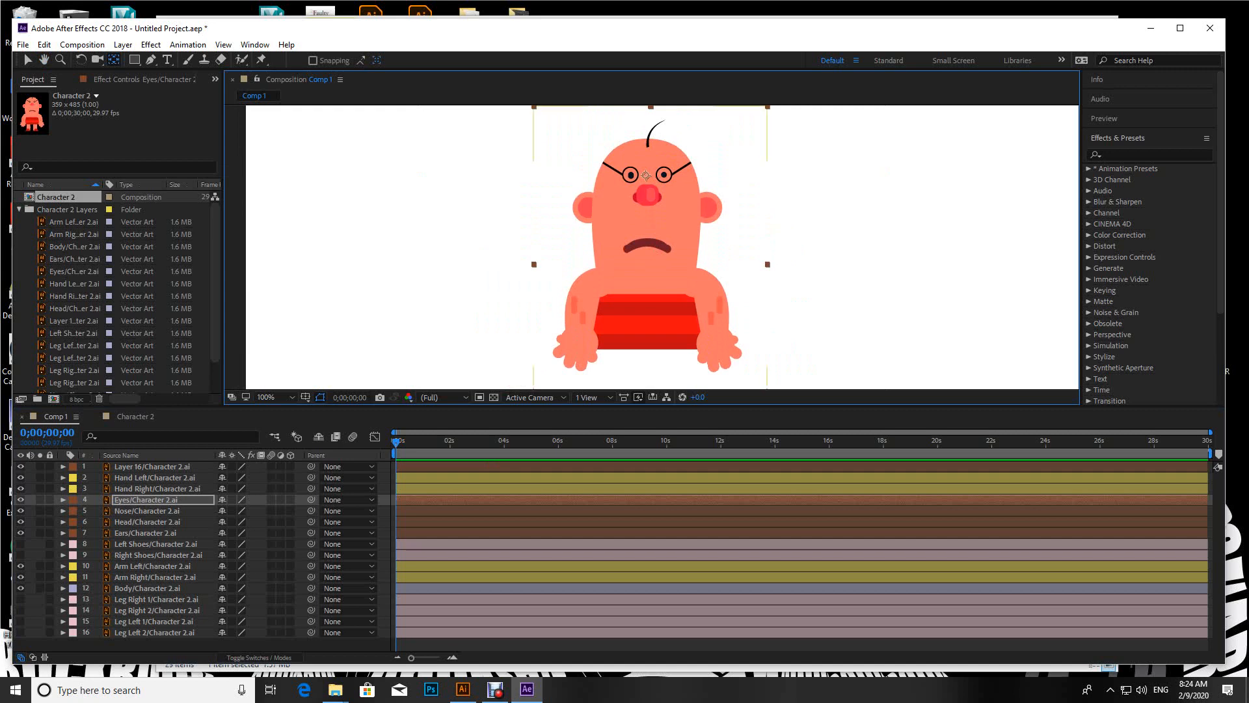
left_click(21, 500)
Step: Move the Nose layer's anchor point to the centre of the nose, and hide that layer
left_click(147, 511)
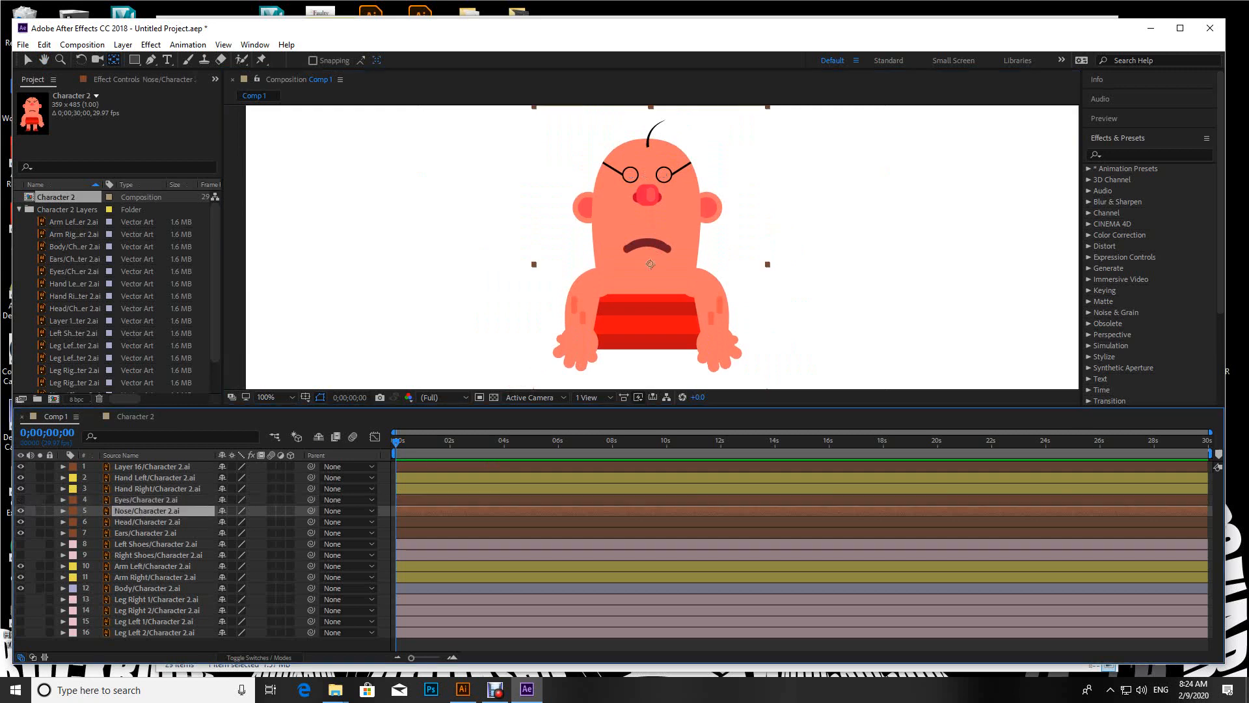
left_click_drag(650, 264, 646, 194)
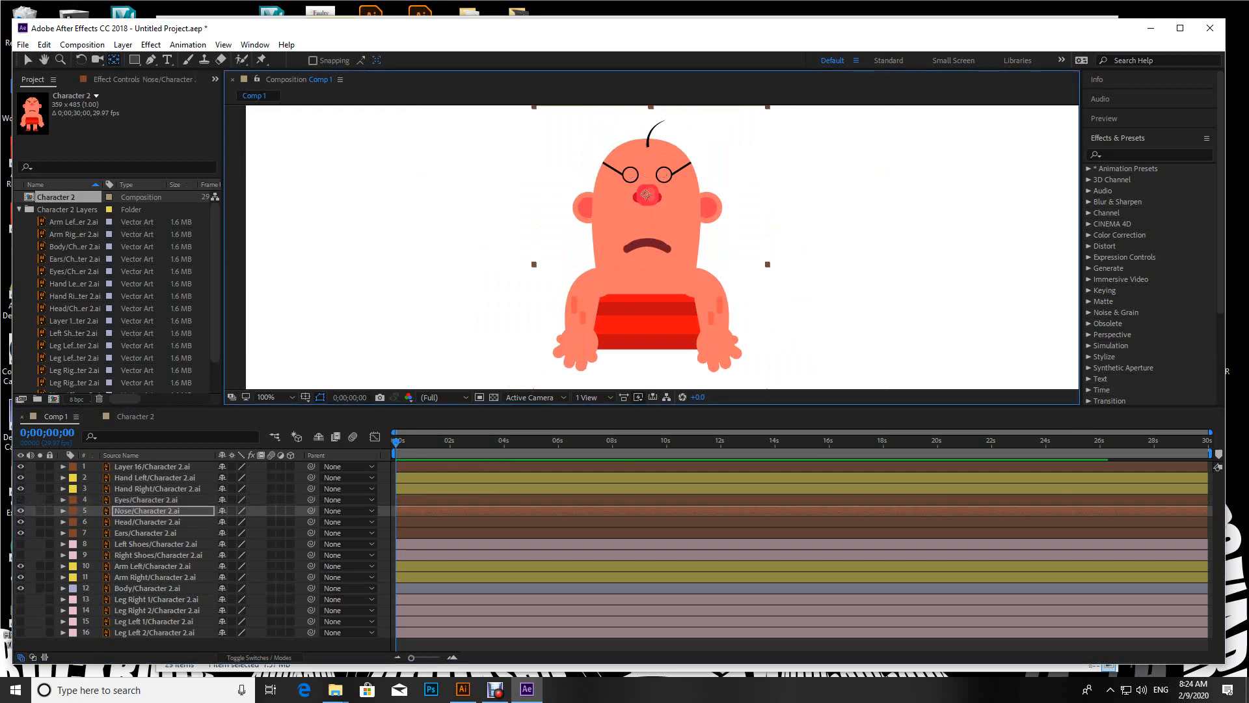
left_click(20, 511)
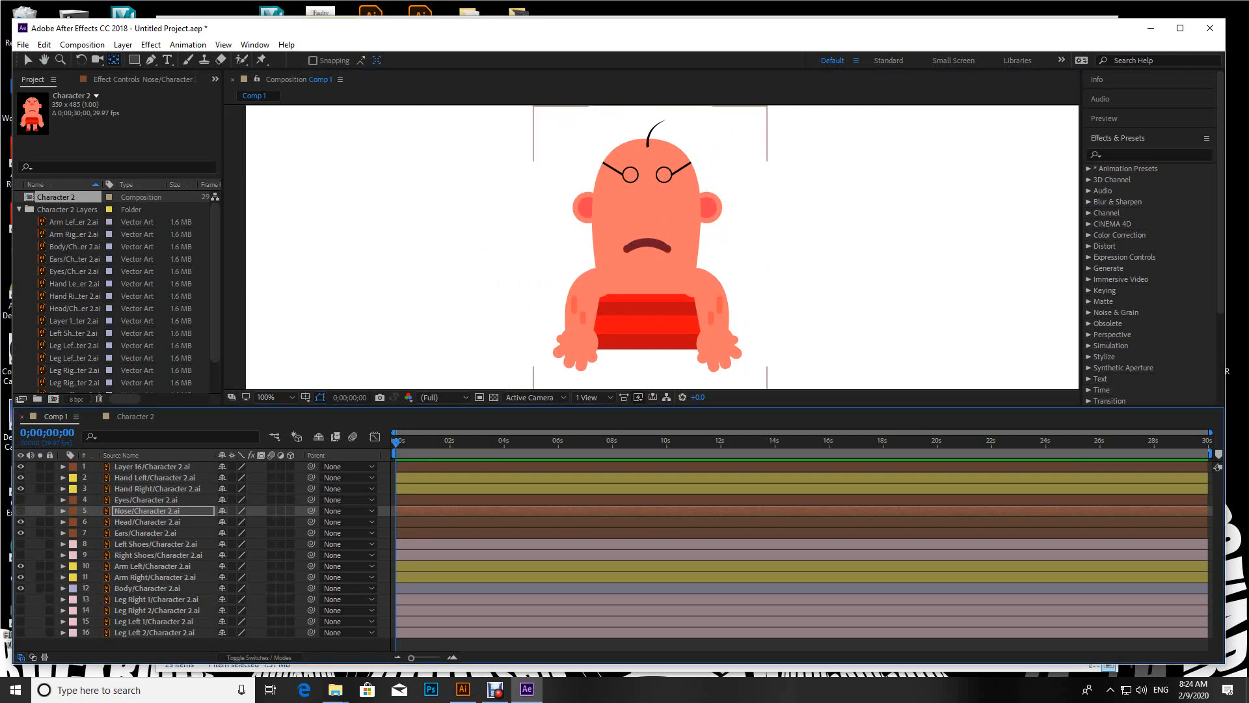
Step: Hide the Head layer
left_click(147, 522)
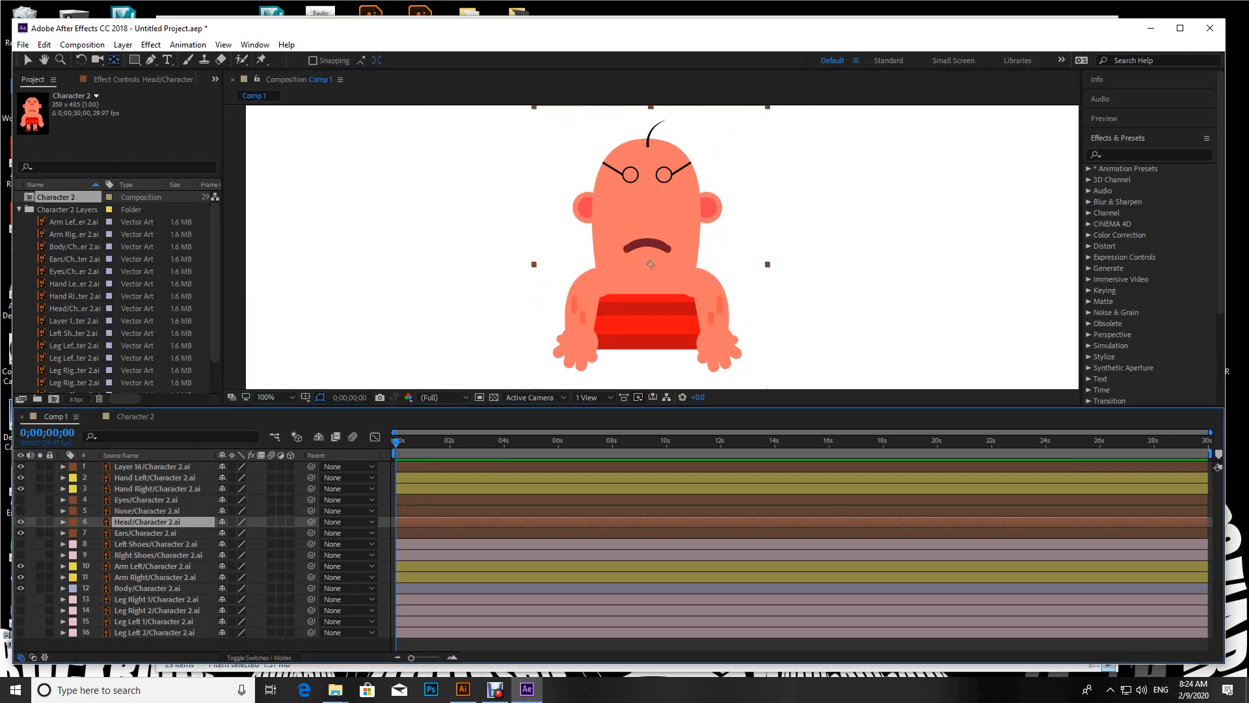
left_click(20, 522)
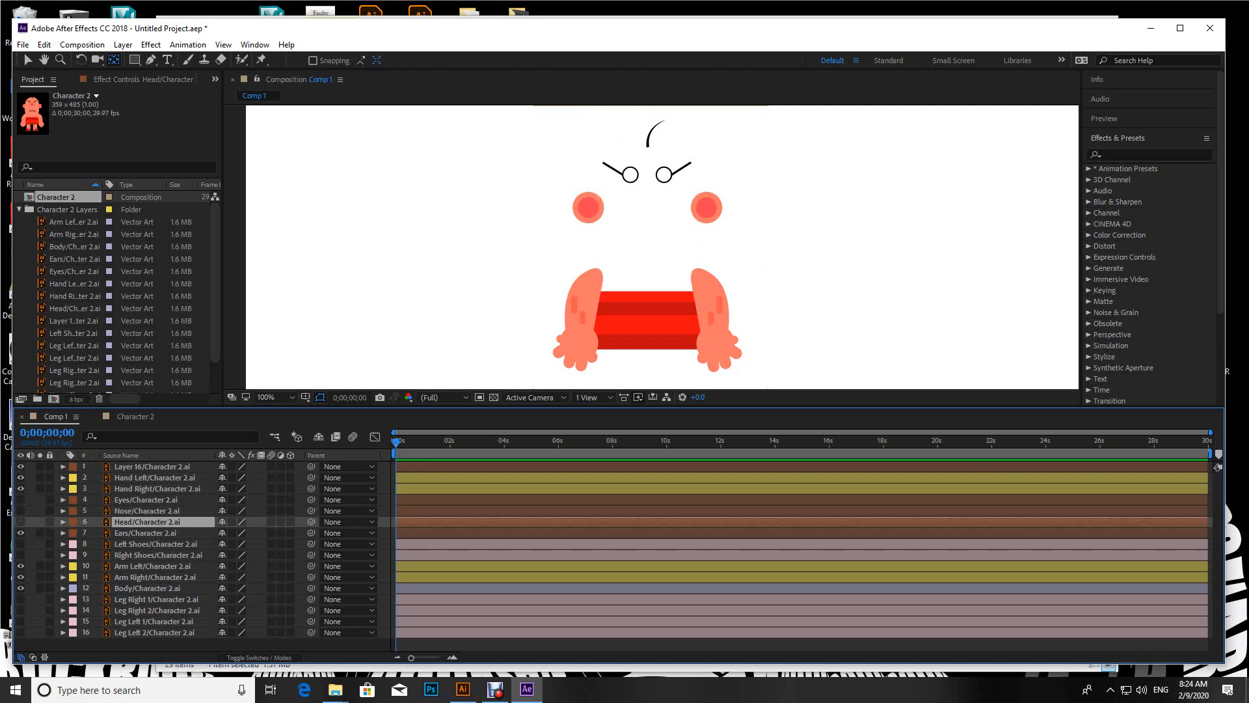
left_click(20, 522)
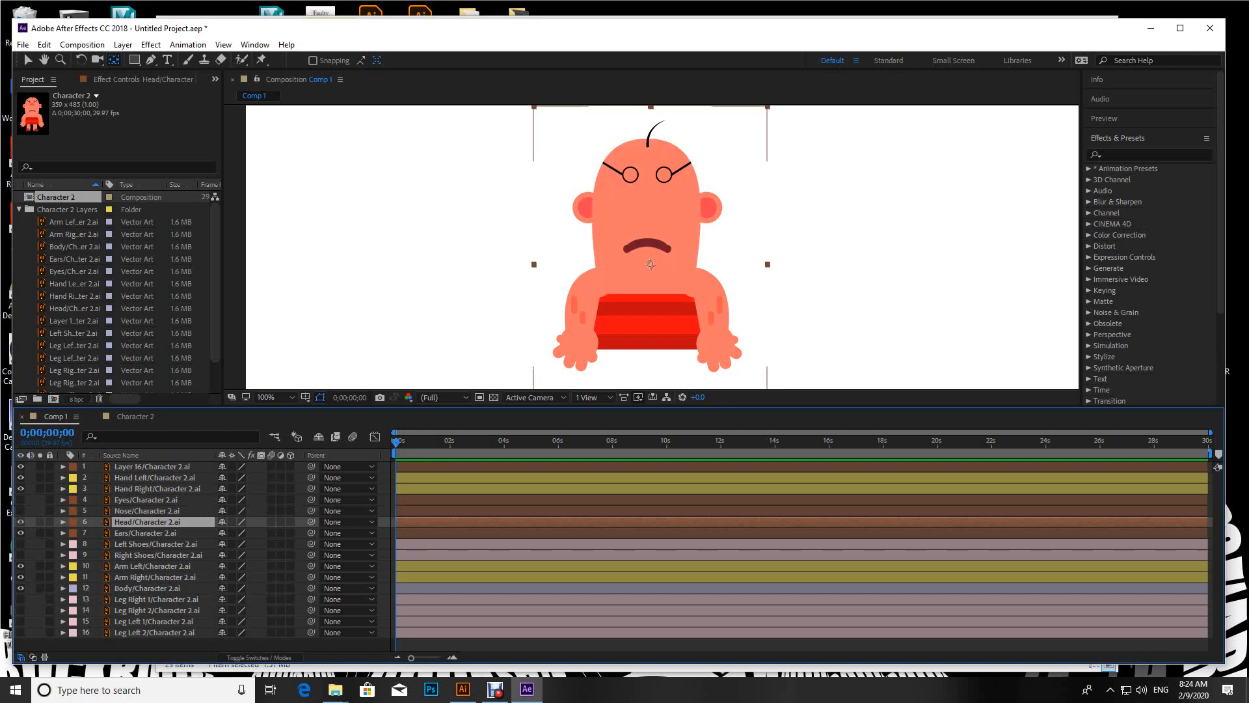
left_click(20, 522)
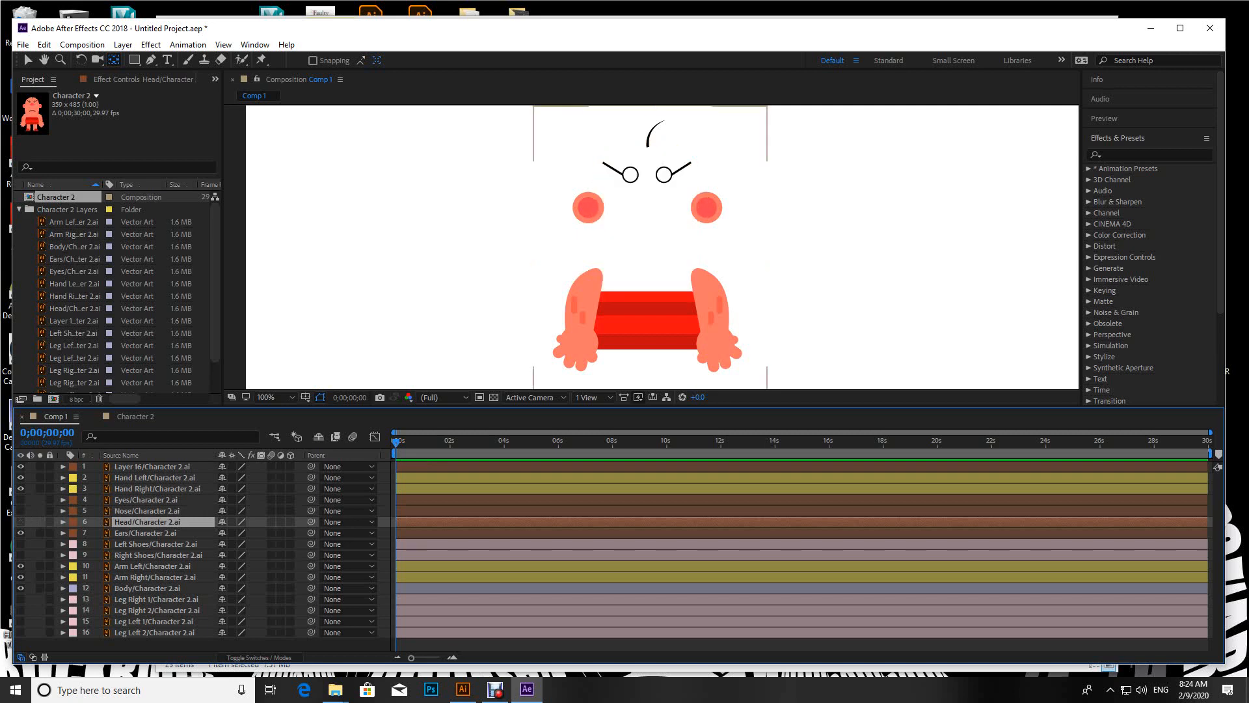
Step: Move the Ears layer's anchor point to midway between the ears, and hide the Ears layer and Layer 16
left_click(146, 533)
left_click_drag(650, 264, 647, 208)
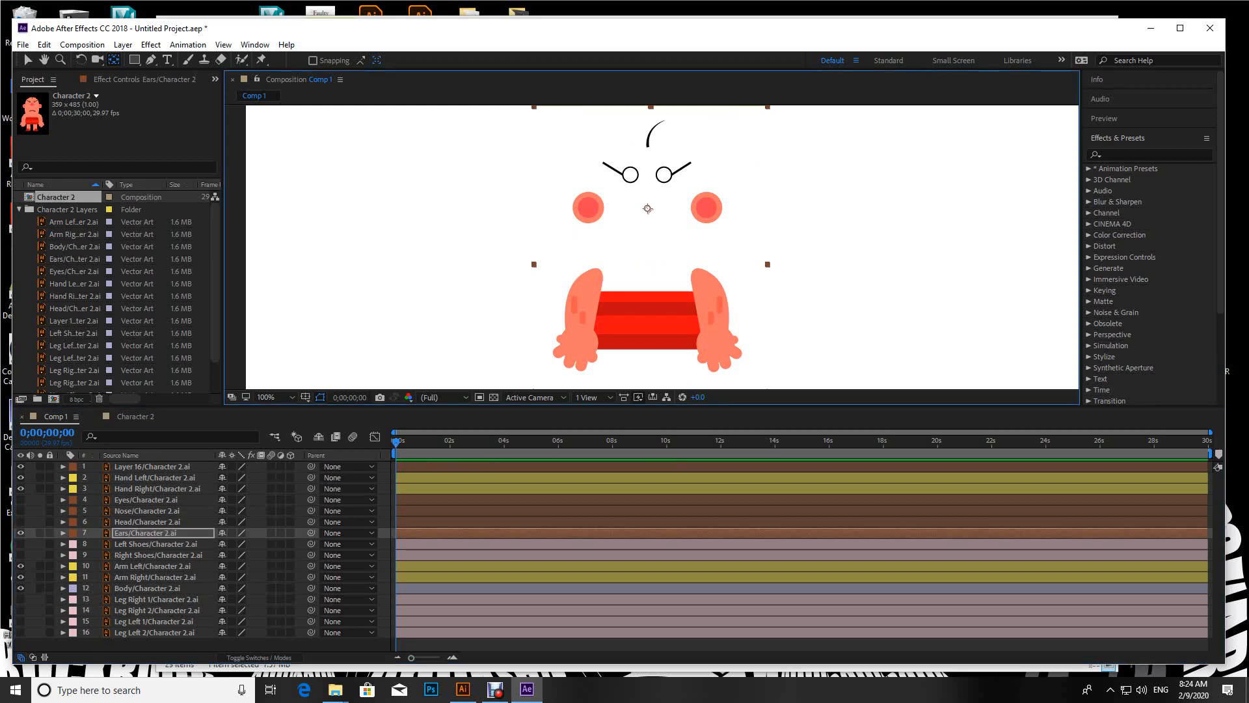
left_click(20, 533)
left_click(20, 466)
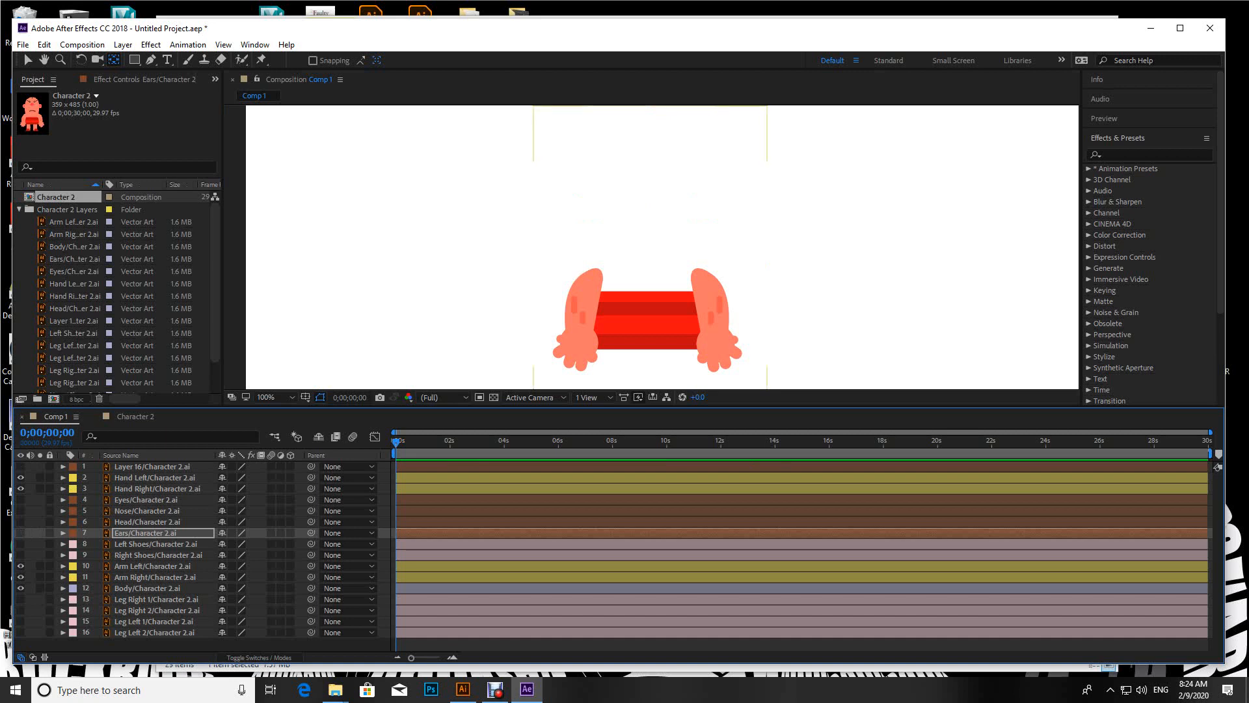
Step: Move the anchor points of the Hand Left and Hand Right layers to the wrist of each hand
left_click(155, 478)
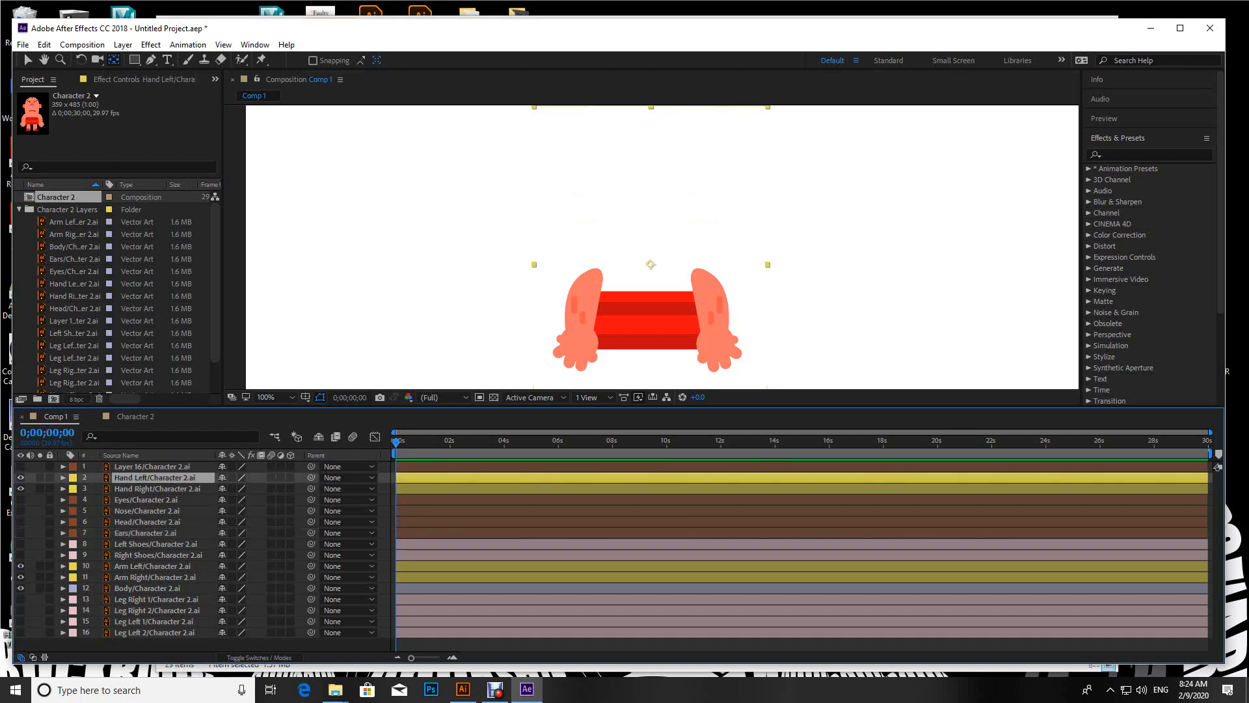
left_click(21, 478)
left_click(20, 478)
left_click(20, 478)
left_click(21, 478)
left_click_drag(651, 264, 581, 330)
left_click(156, 489)
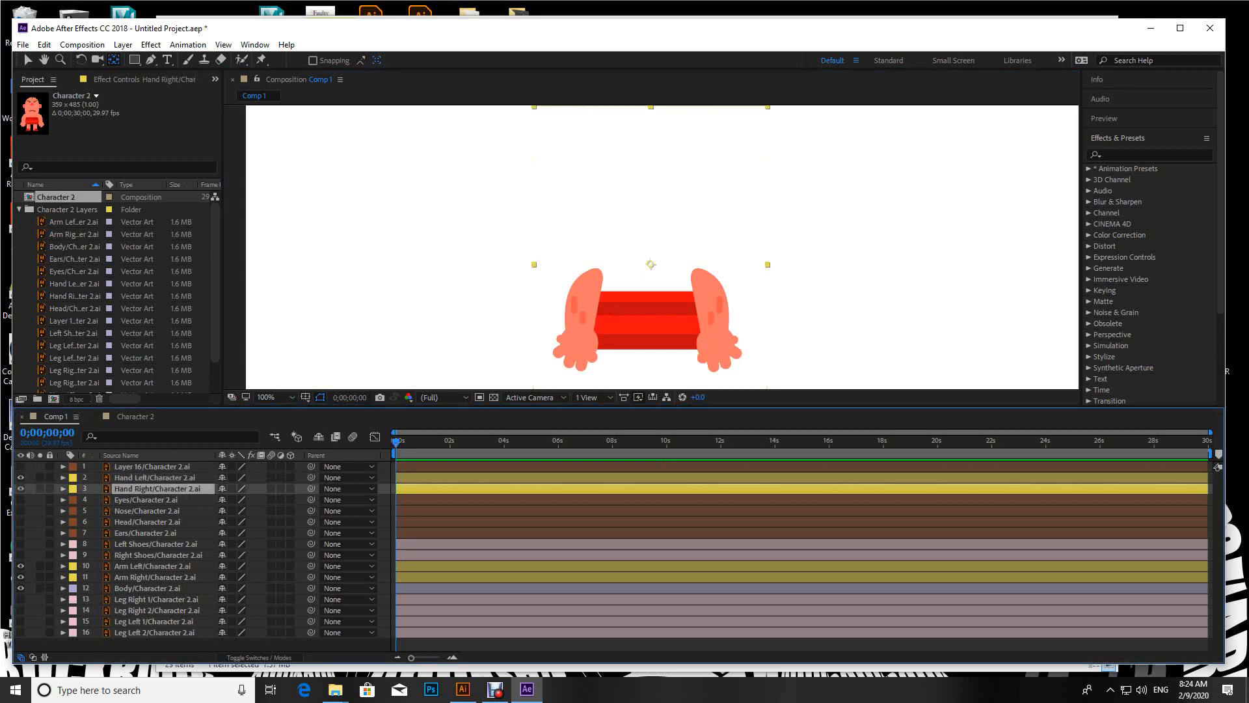
left_click_drag(651, 264, 714, 330)
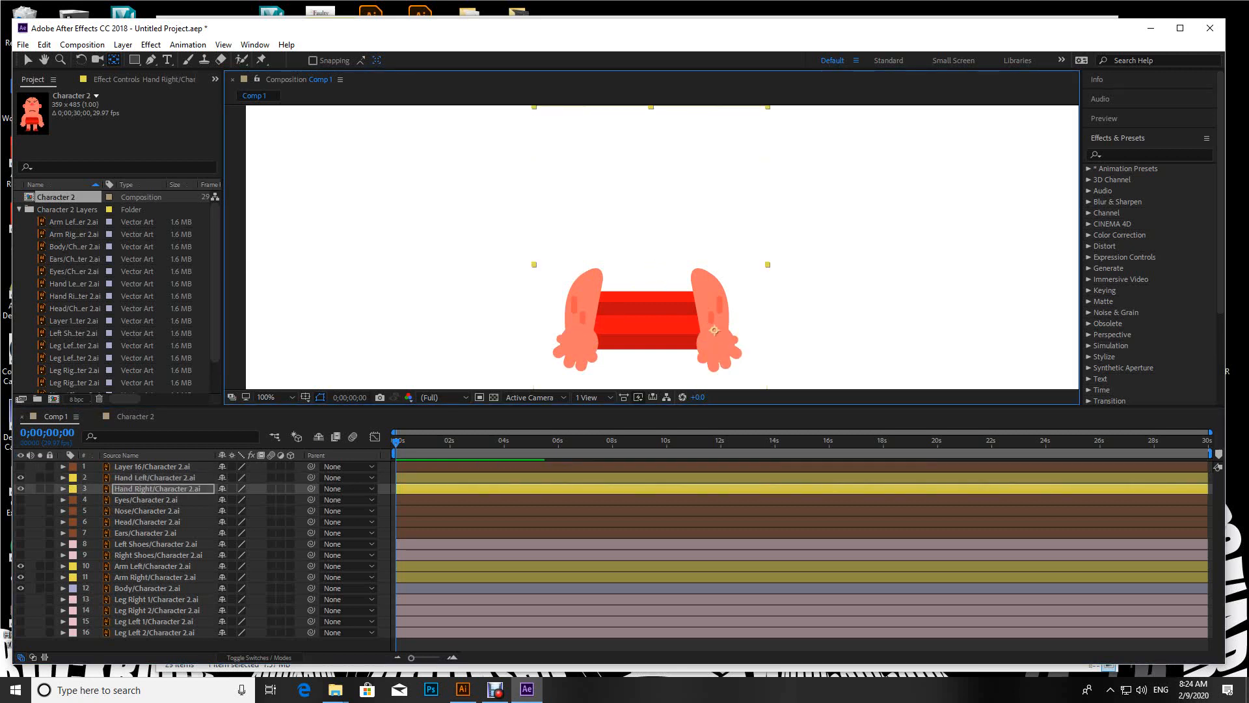
Step: Move the anchor points of the Arm Left and Arm Right layers to the shoulder end of each arm
left_click(152, 566)
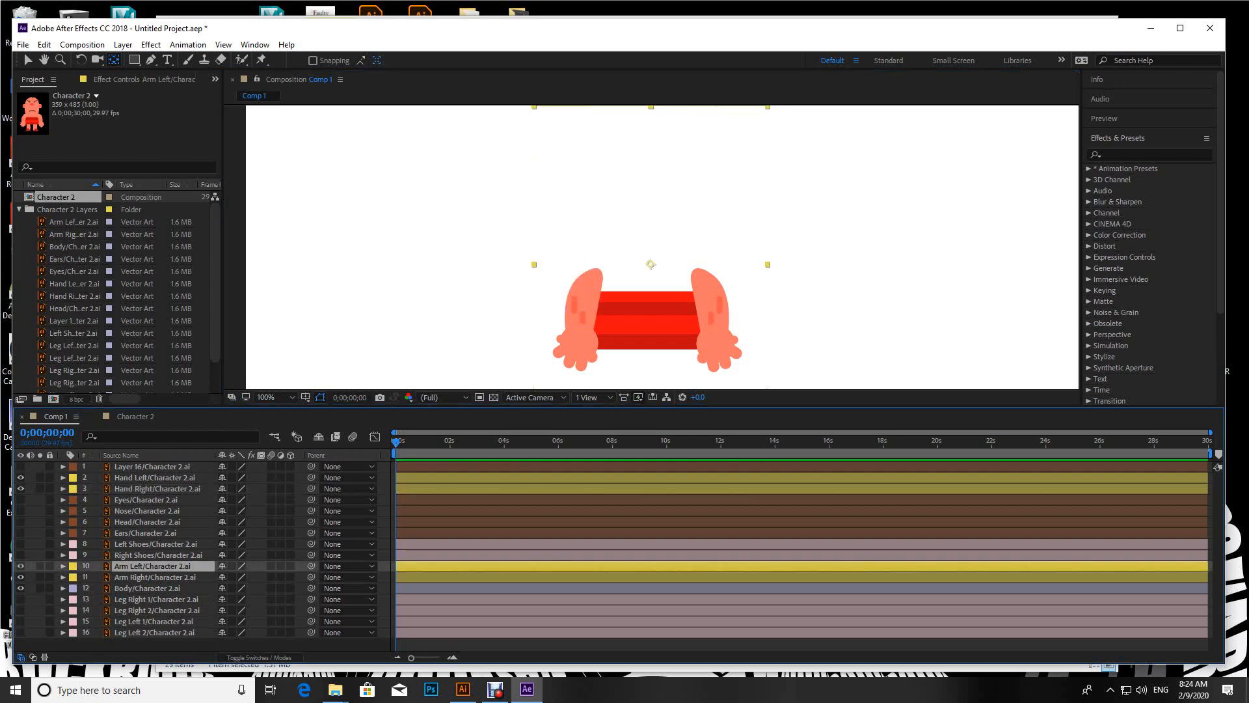
left_click_drag(651, 264, 596, 274)
left_click(155, 577)
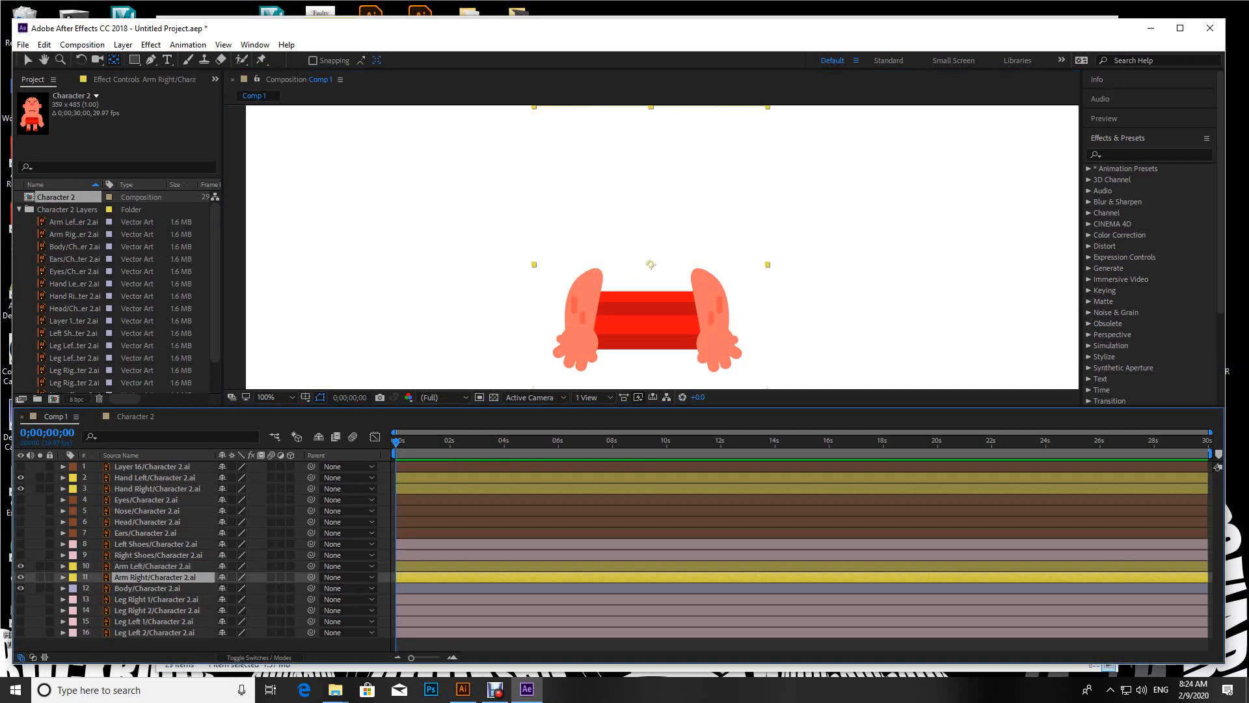
left_click(21, 578)
left_click(21, 577)
left_click_drag(651, 264, 698, 274)
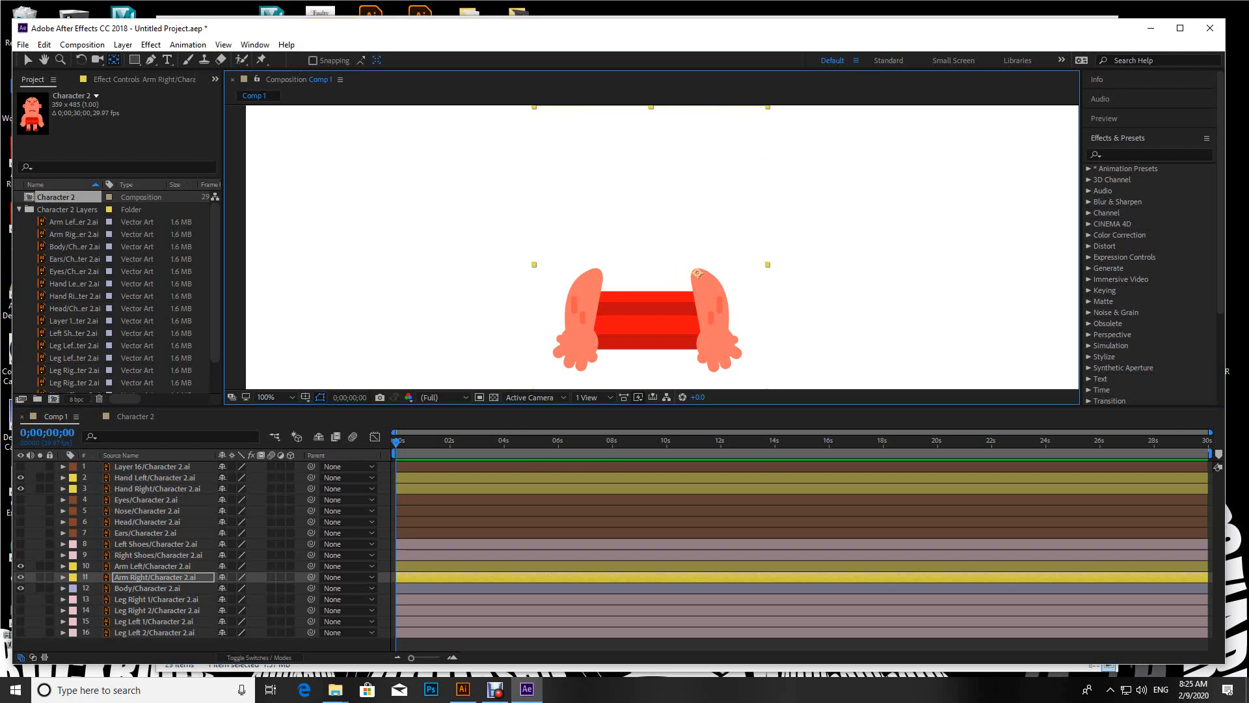
Step: Move the Body layer's anchor point to the centre of the red torso, and show all hidden layers again
scroll(698, 273, "down", 1)
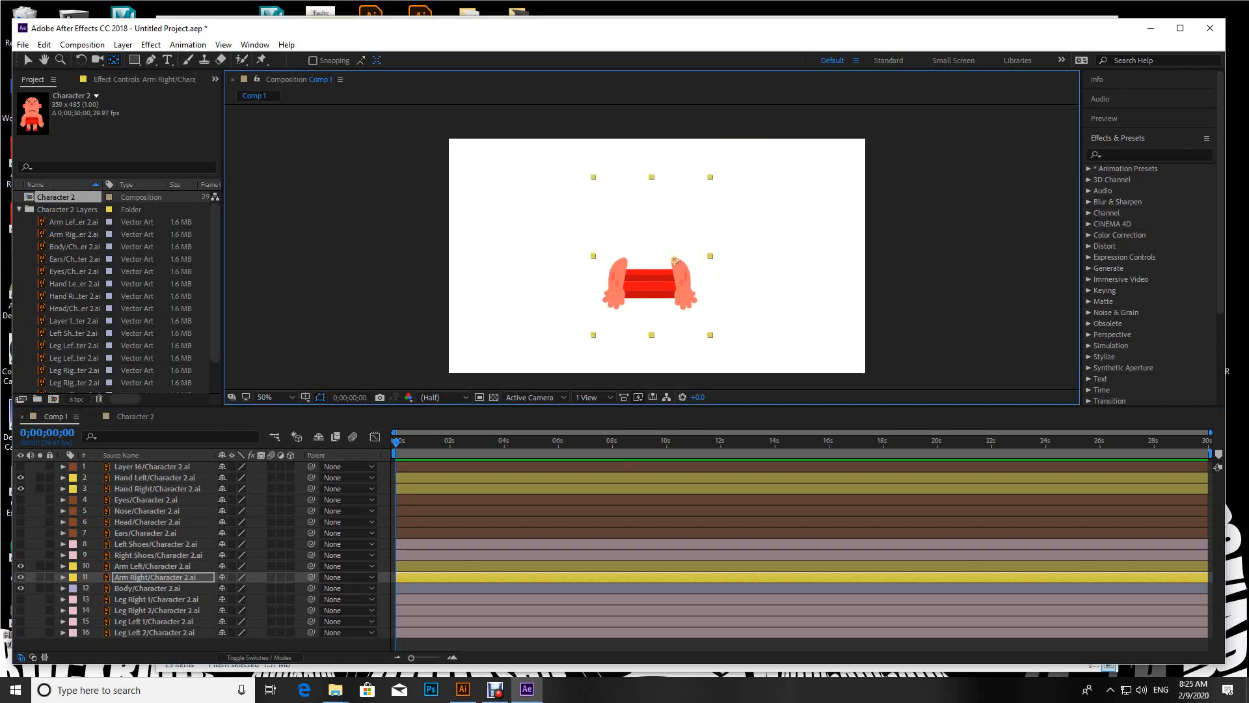
left_click(148, 589)
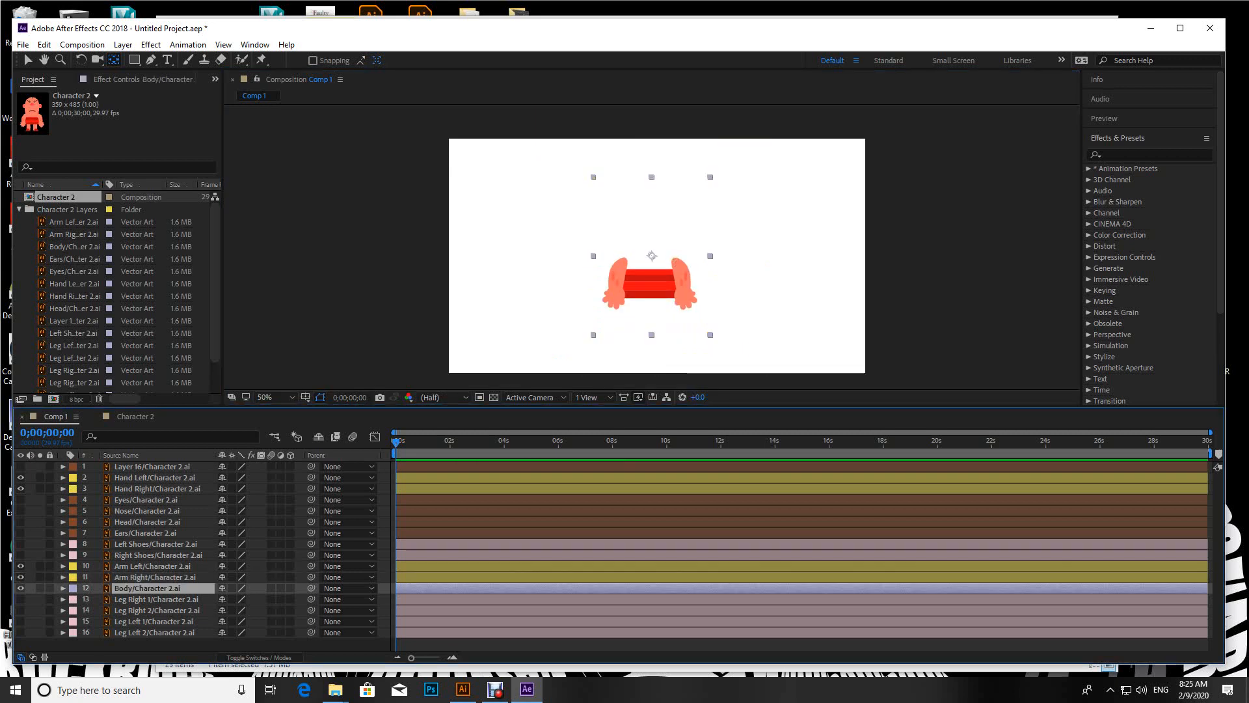
left_click_drag(652, 255, 649, 283)
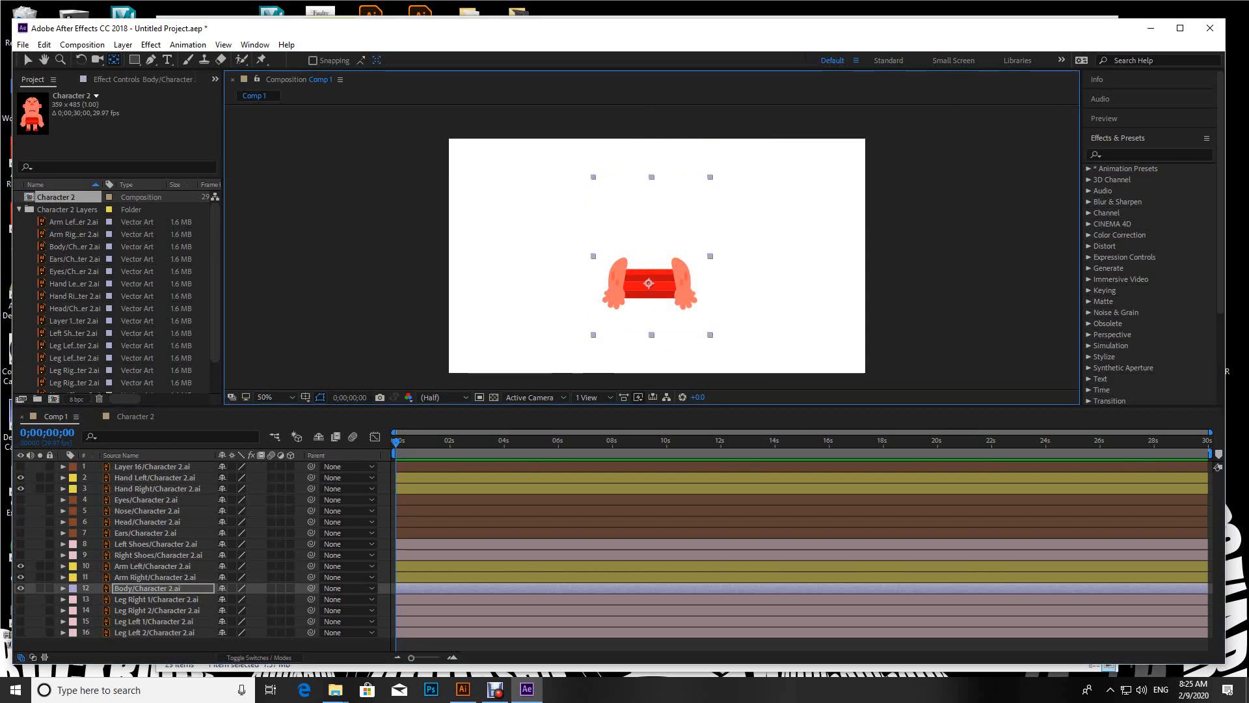
left_click_drag(21, 466, 20, 632)
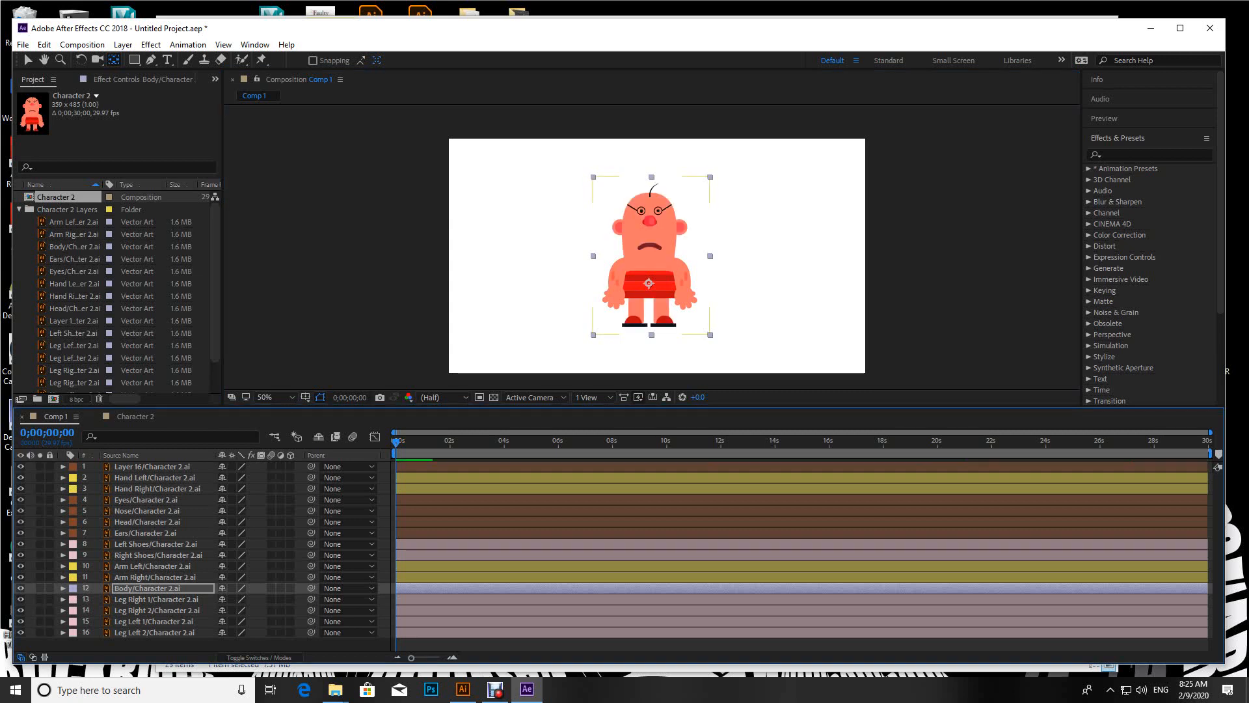
scroll(652, 260, "up", 1)
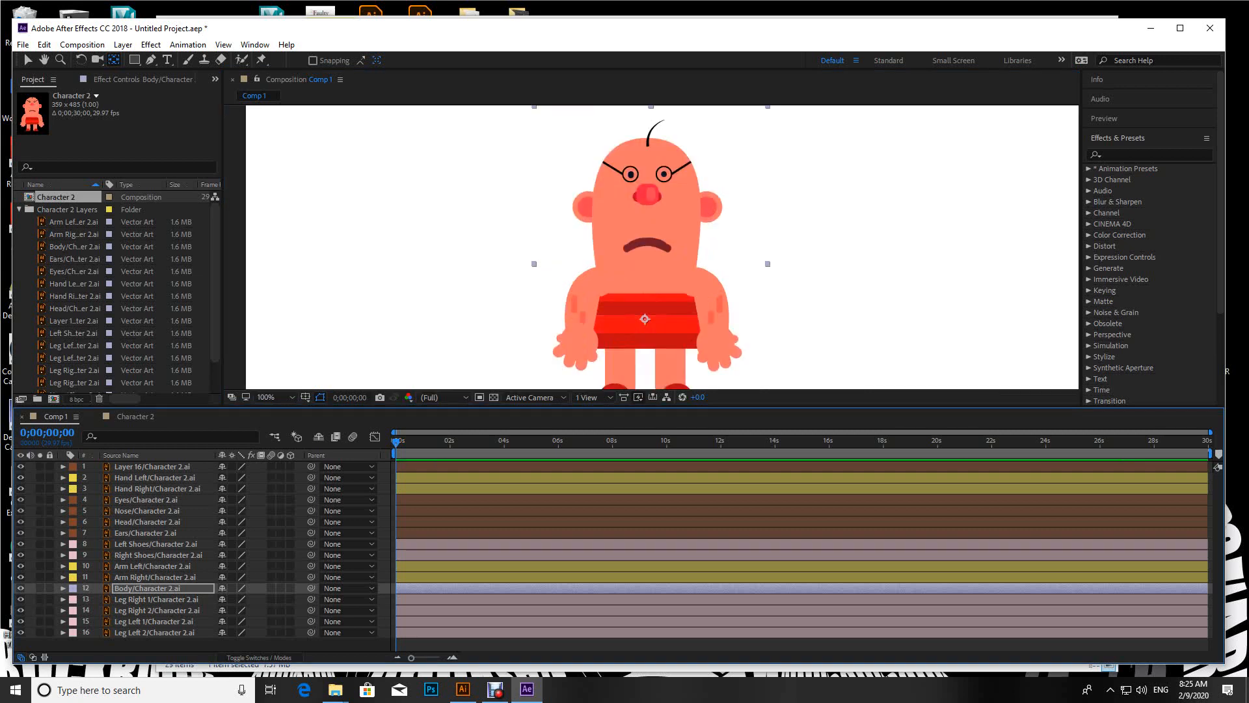
left_click_drag(650, 287, 657, 260)
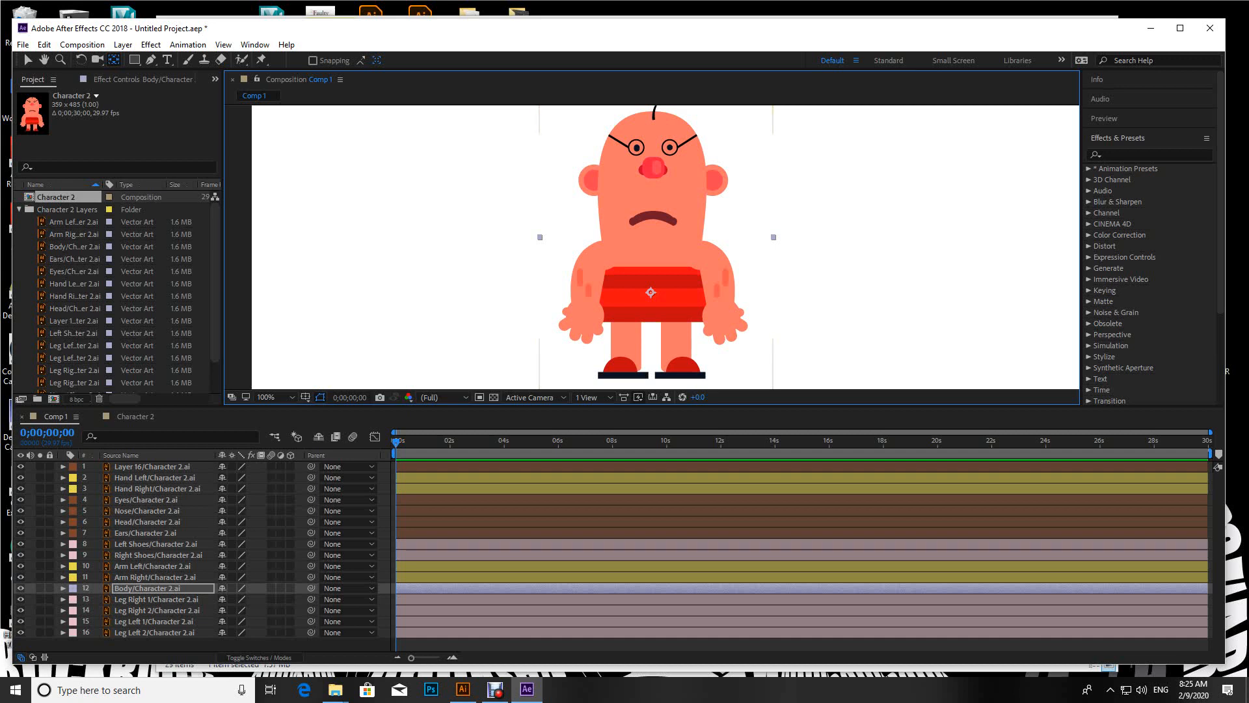
Step: Parent the Right Shoes layer to Leg Right 2 and the Left Shoes layer to Leg Left 2
left_click(158, 555)
left_click(21, 555)
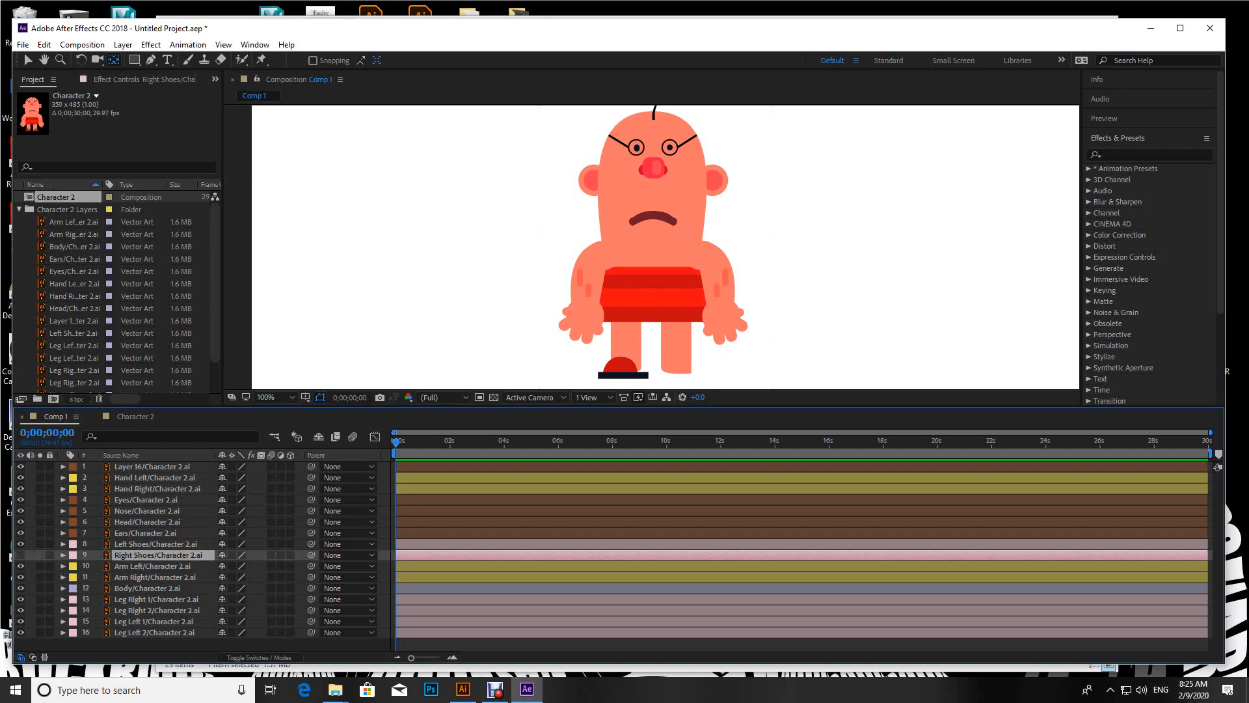
left_click(21, 555)
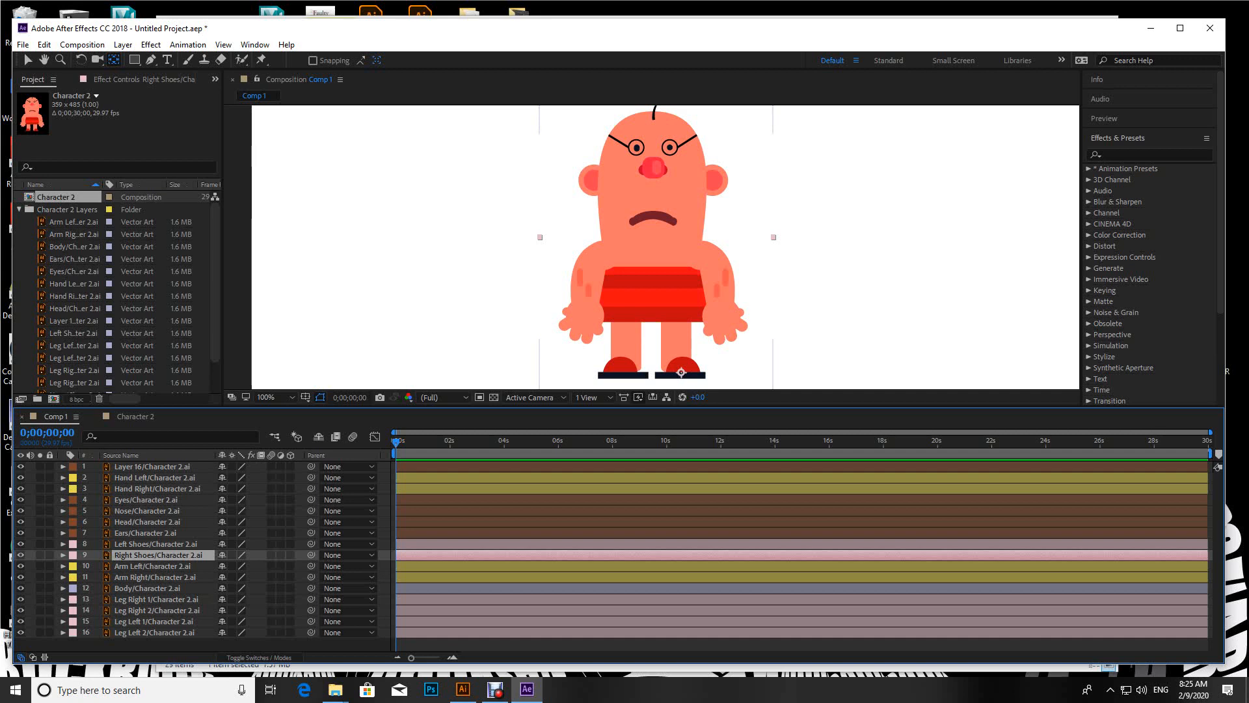
left_click(678, 342)
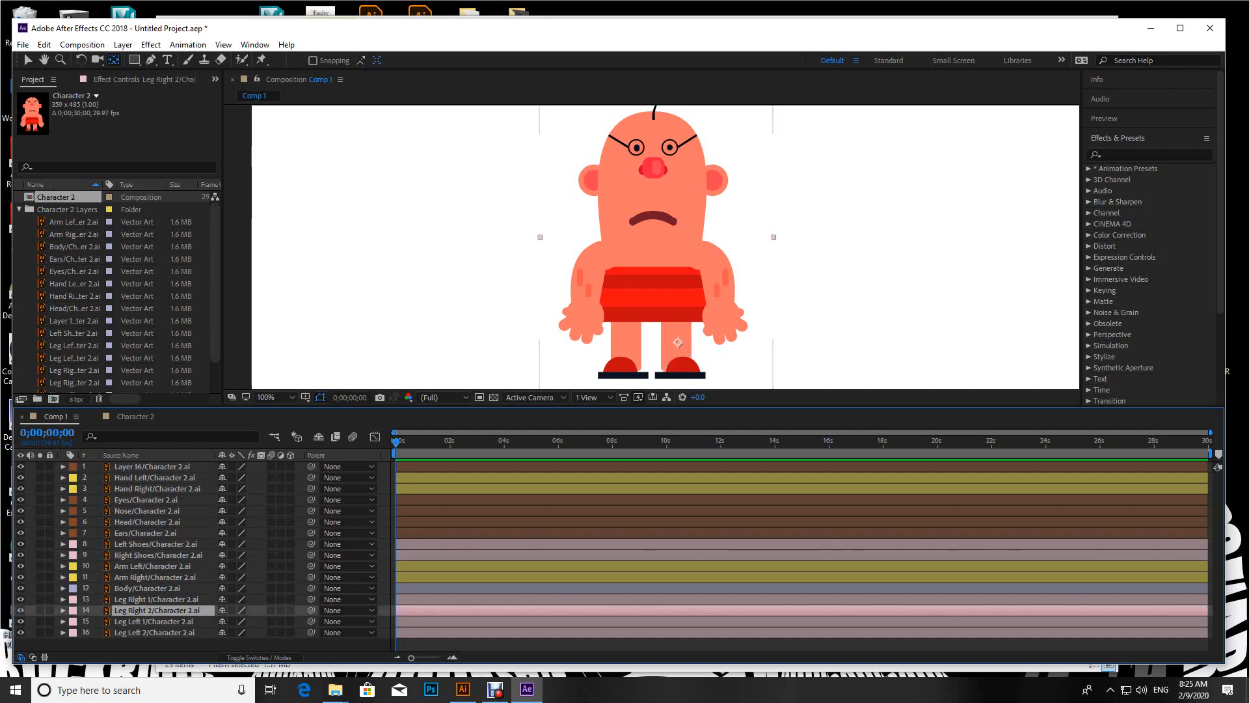
left_click(681, 372)
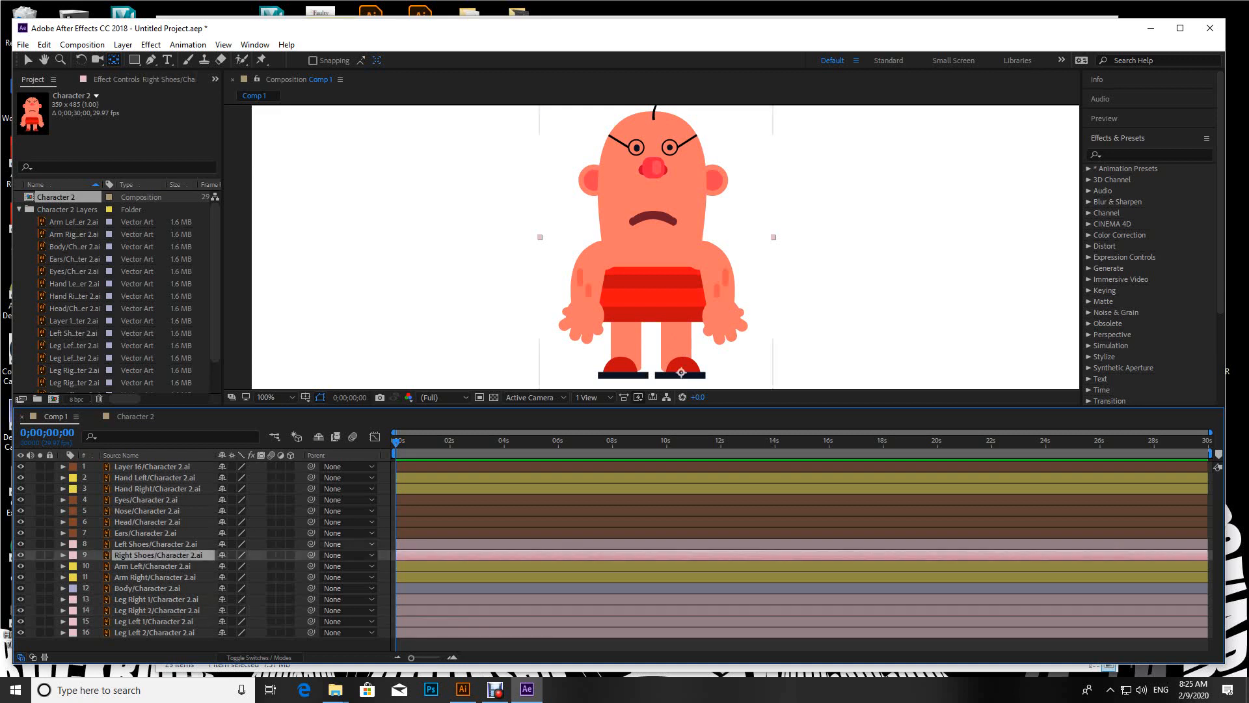
left_click_drag(311, 554, 166, 610)
left_click(311, 544)
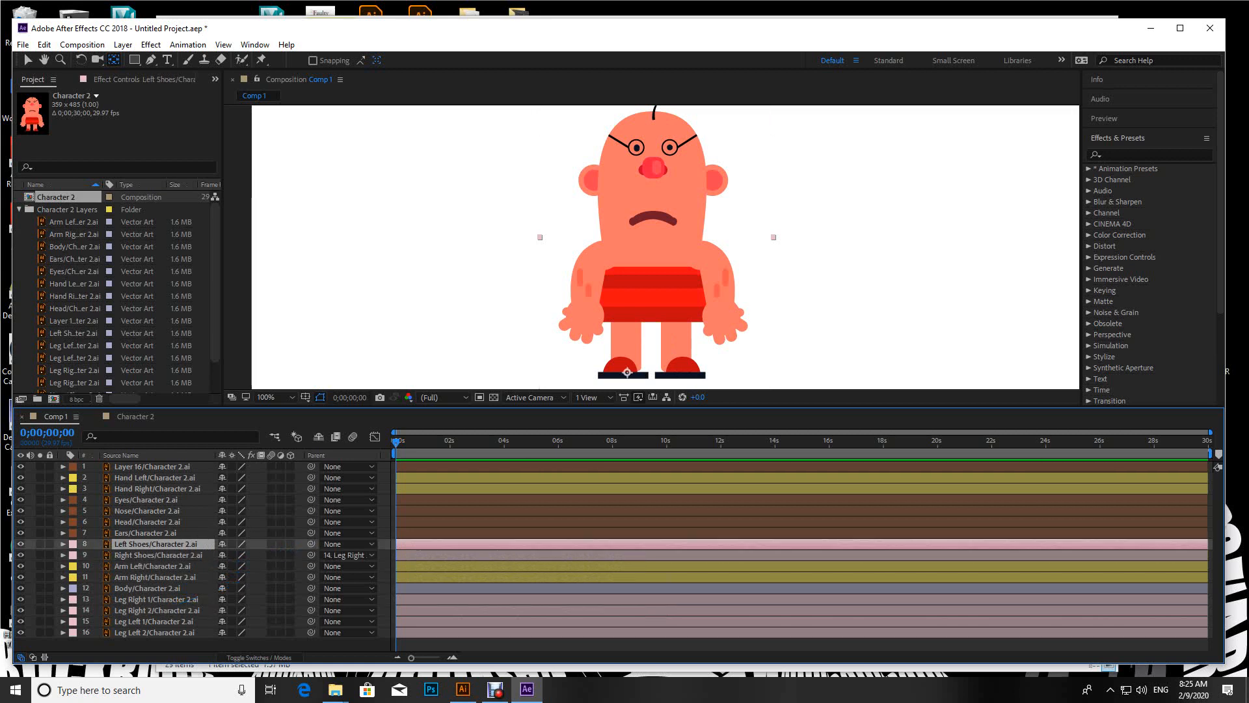
left_click_drag(311, 544, 168, 633)
Step: Hide the Left Shoes and Right Shoes layers
left_click(159, 555)
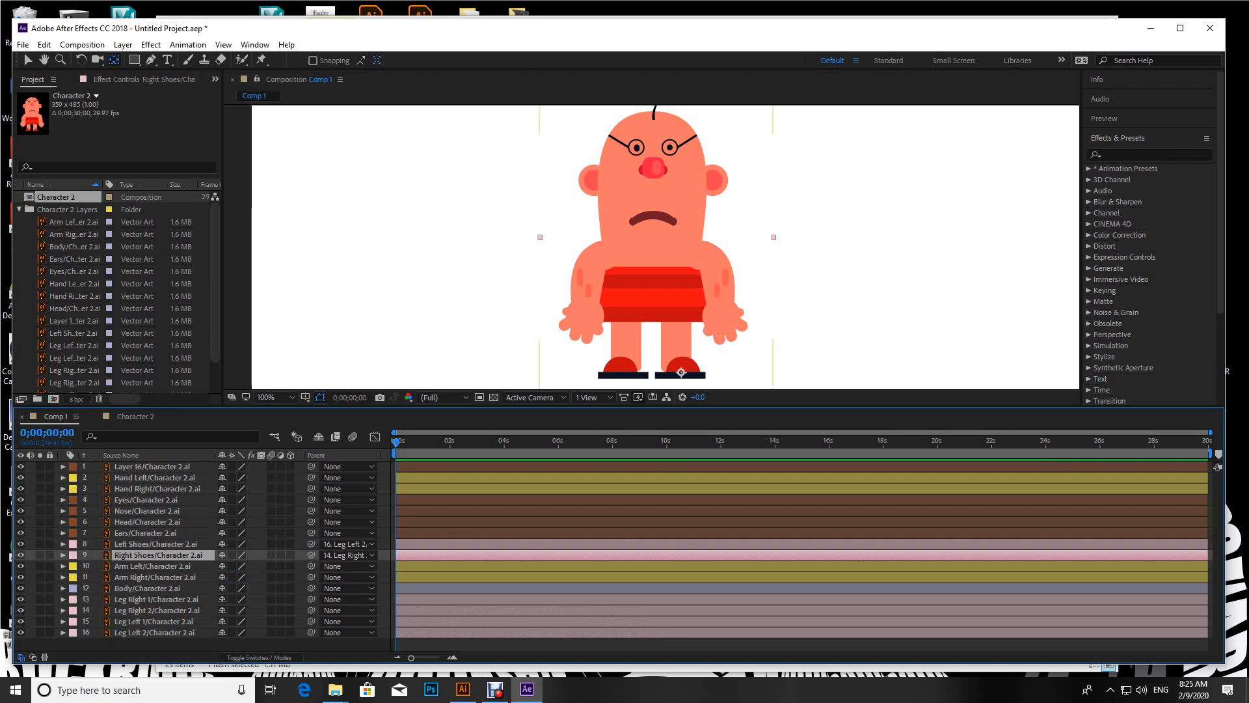
left_click(155, 543)
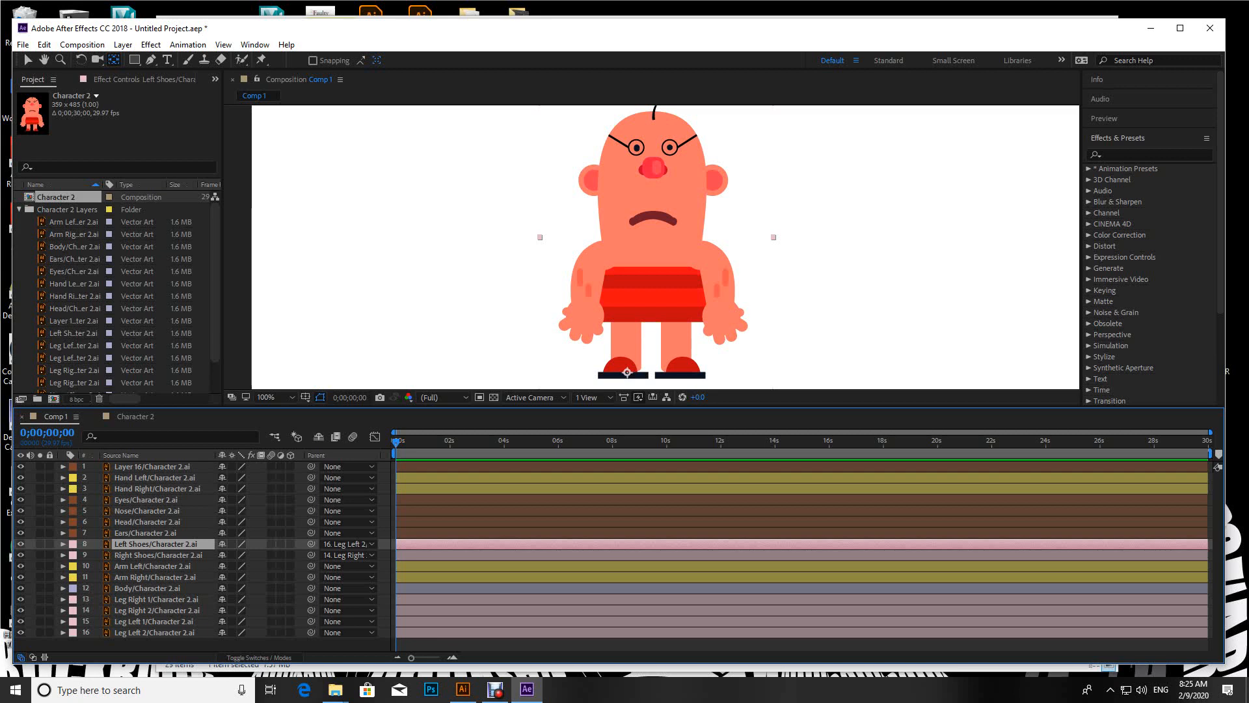
left_click(20, 544)
left_click(20, 555)
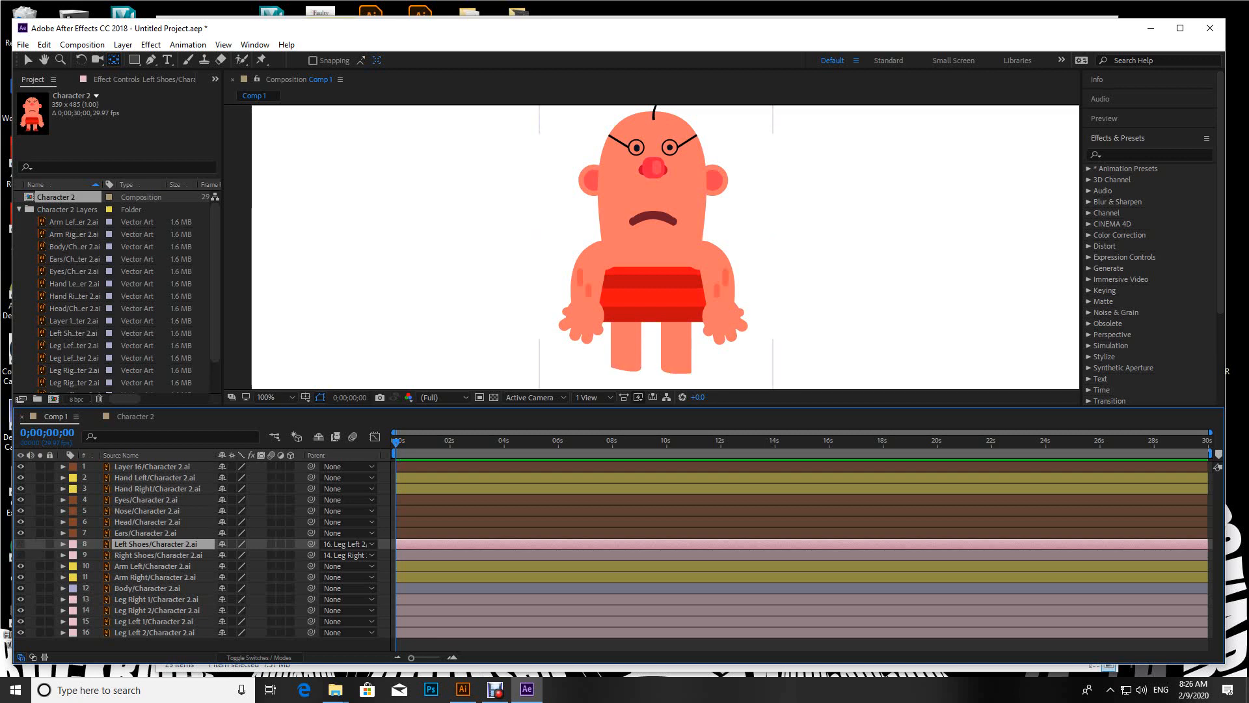
Step: Parent the Leg Right 2 layer to Leg Right 1
left_click(156, 599)
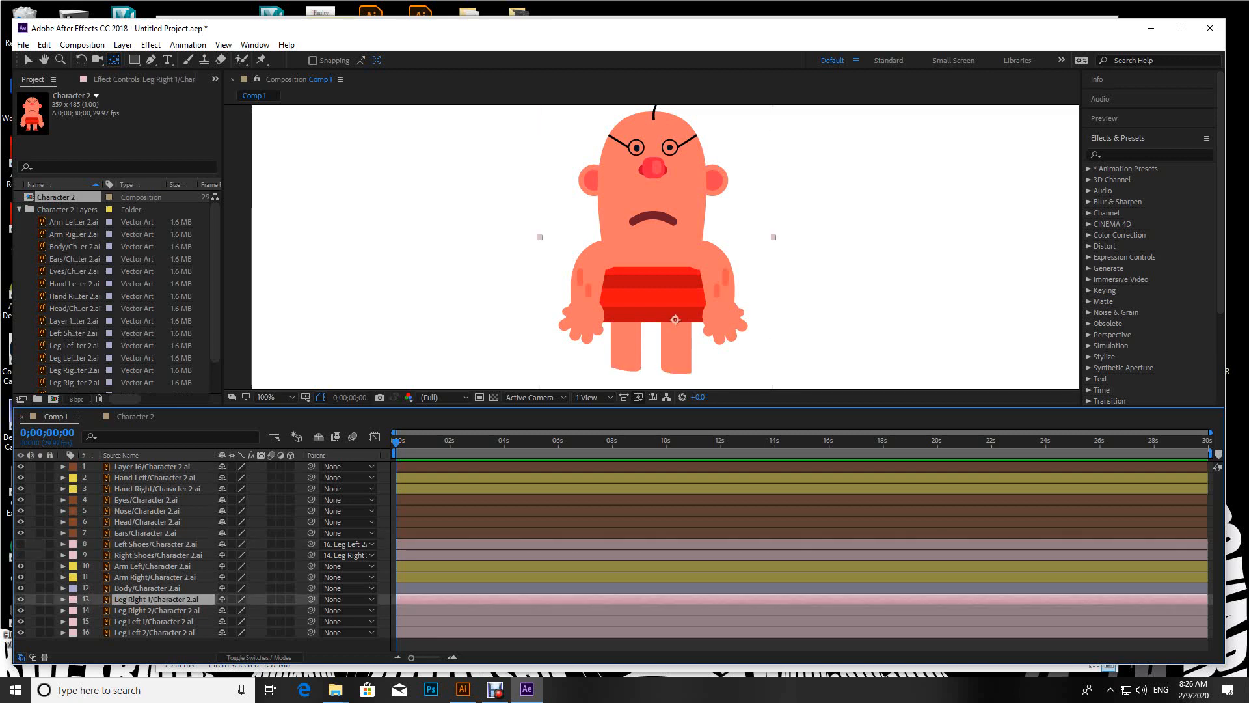
left_click(157, 610)
left_click_drag(311, 611, 168, 599)
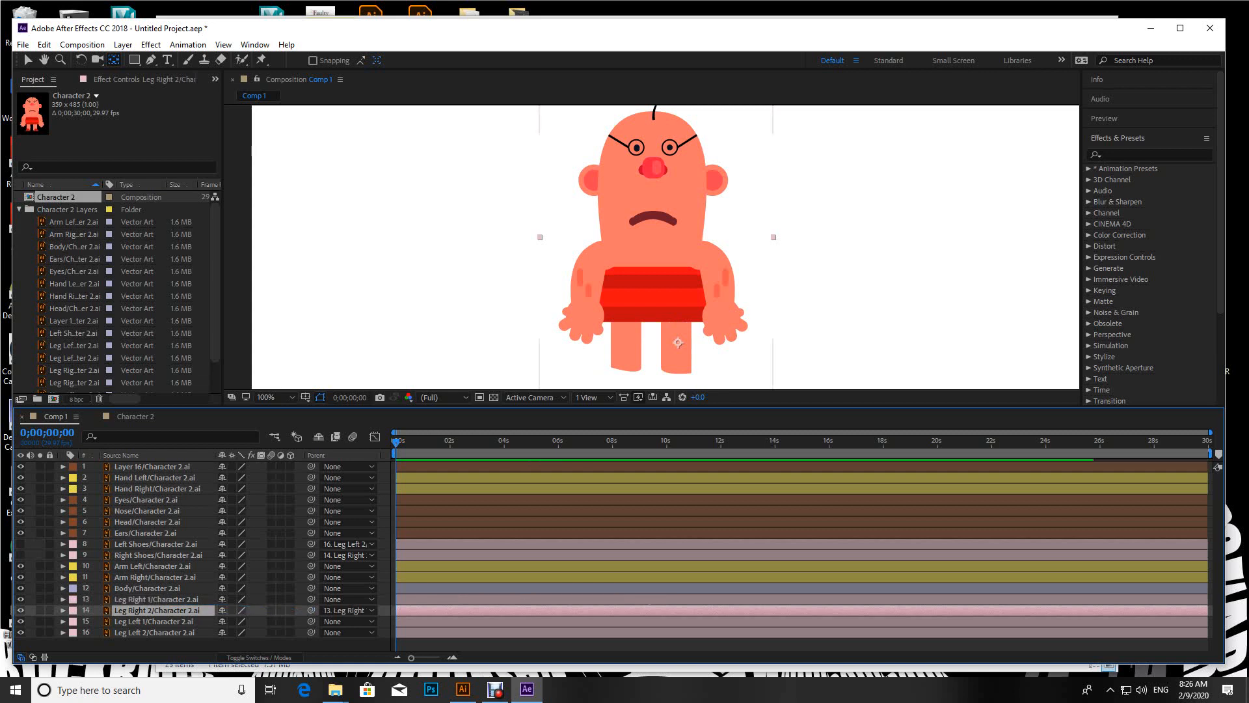
Step: Parent the Leg Left 2 layer to Leg Left 1, and Leg Left 1 to the Body layer
left_click(156, 633)
left_click_drag(311, 633, 168, 622)
left_click(166, 621)
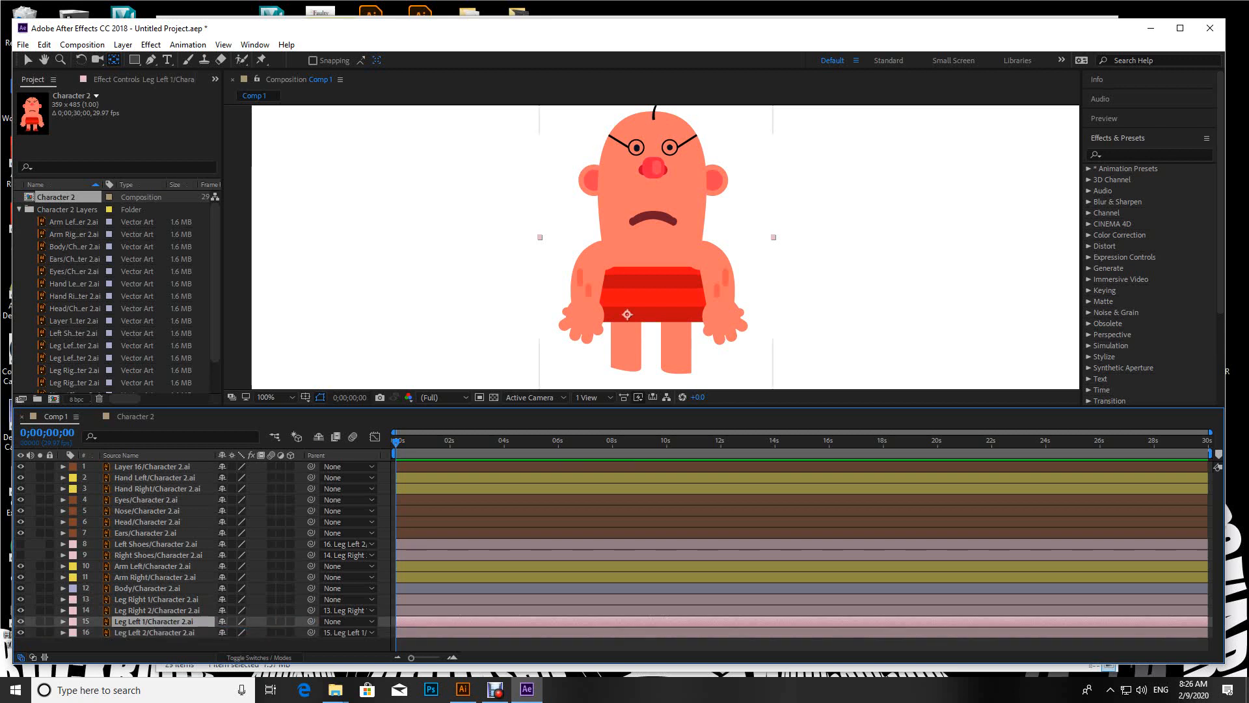
left_click_drag(311, 622, 158, 589)
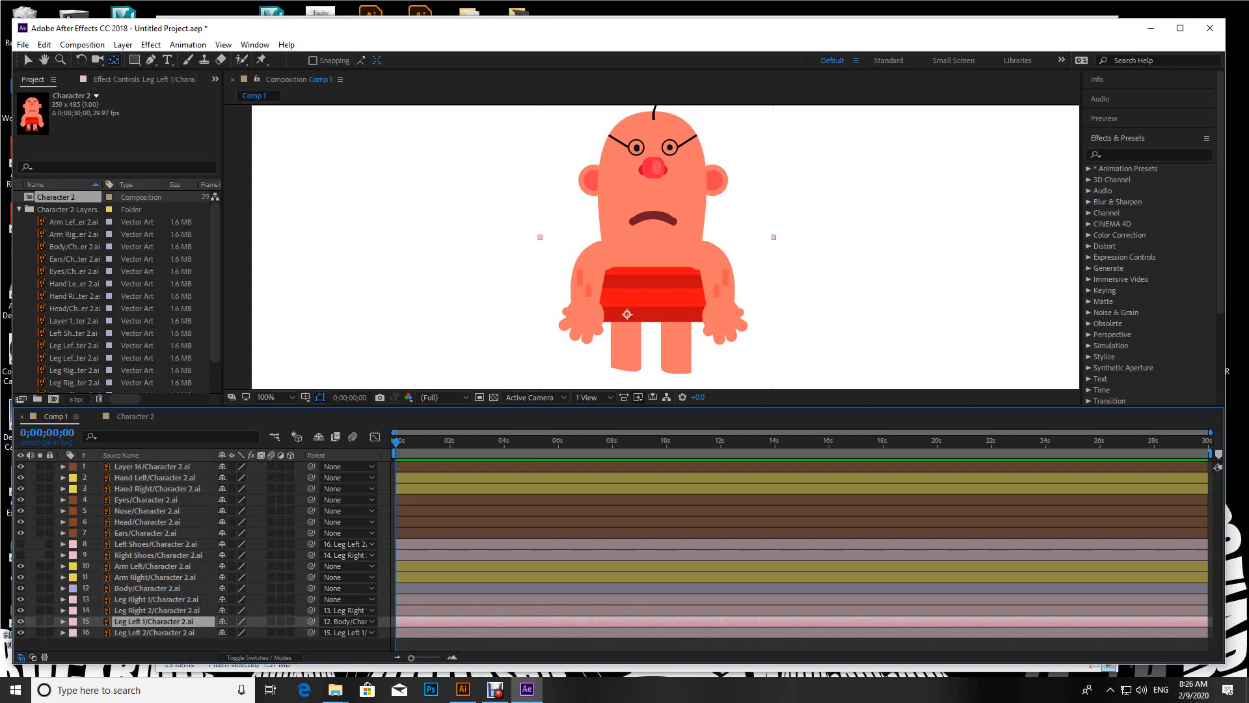
Step: Parent the Leg Right 1, Arm Left and Arm Right layers to the Body layer
left_click(156, 599)
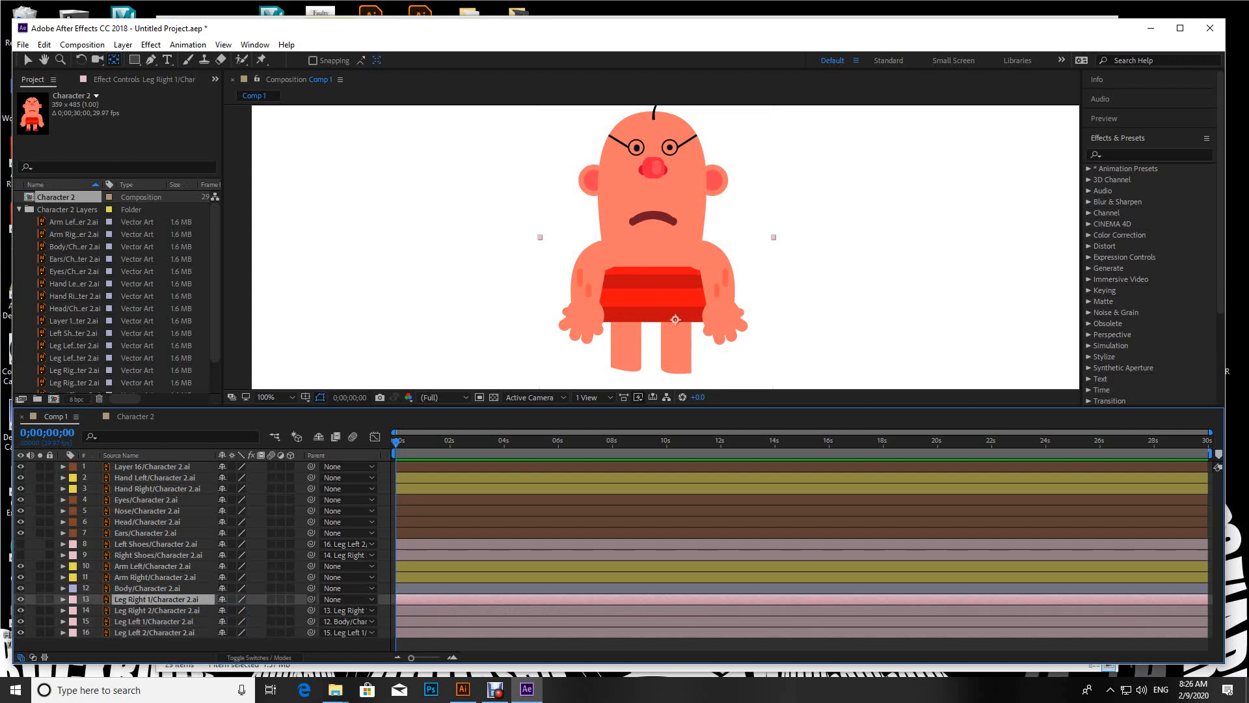
left_click_drag(311, 599, 160, 588)
left_click(147, 588)
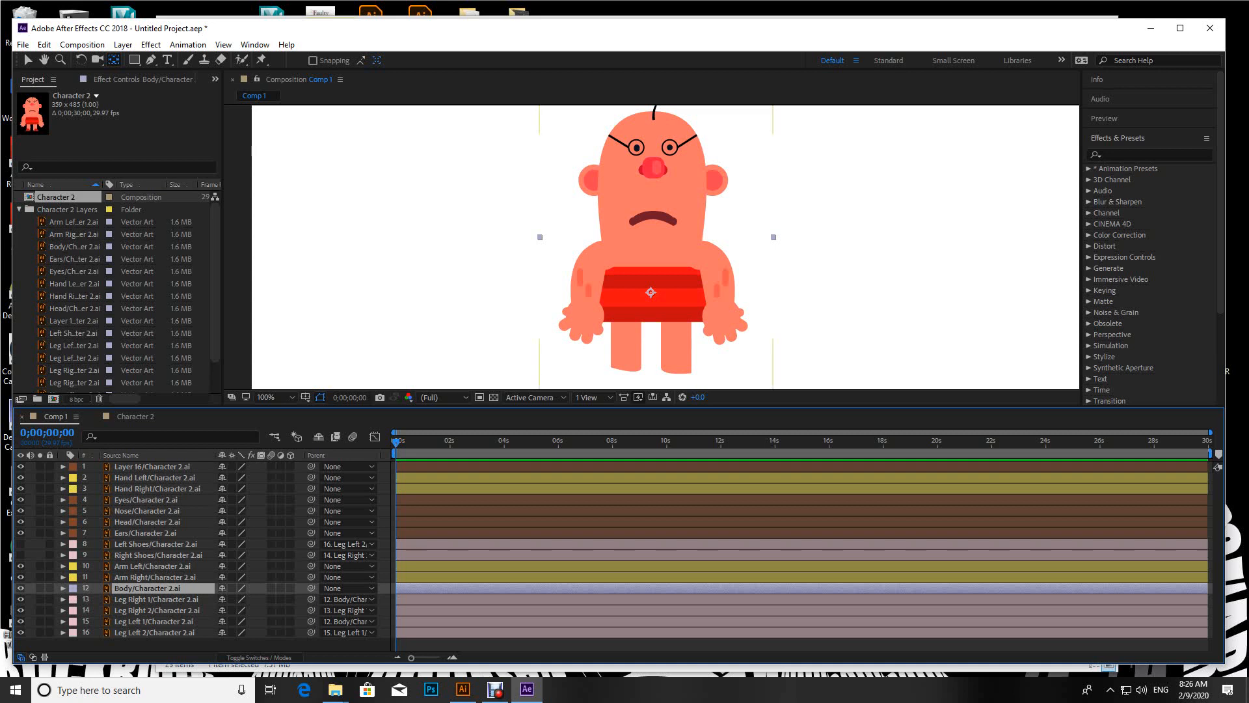
key("ctrl+Up")
key("ctrl+Up")
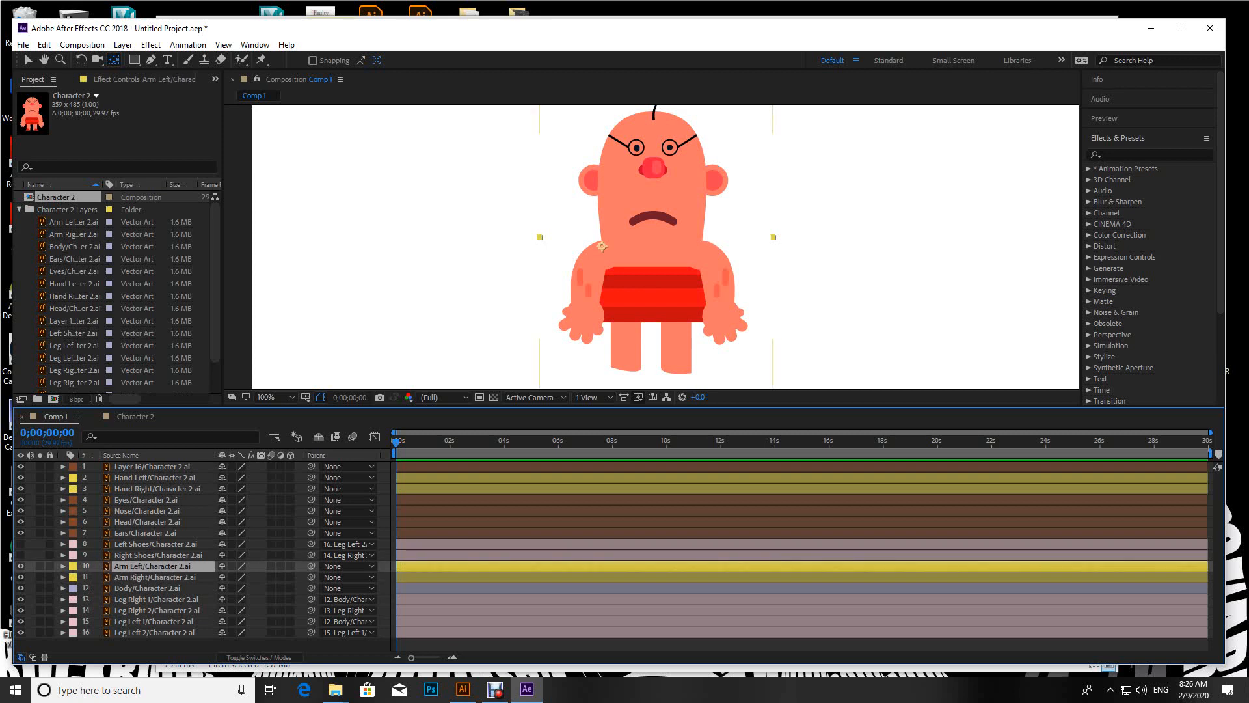
left_click(155, 577, "shift")
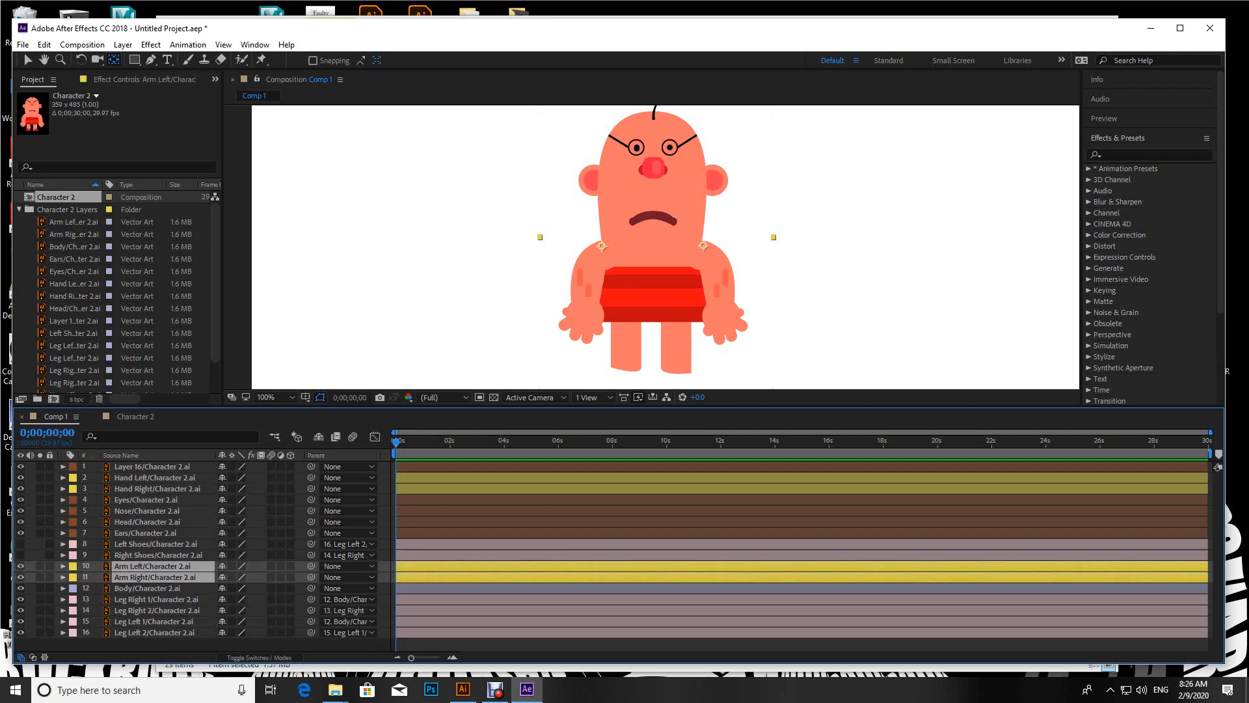
left_click_drag(311, 577, 147, 588)
Step: Parent the Ears, Nose, Eyes and Layer 16 layers to the Head layer, and the Head layer to Body
left_click(145, 533)
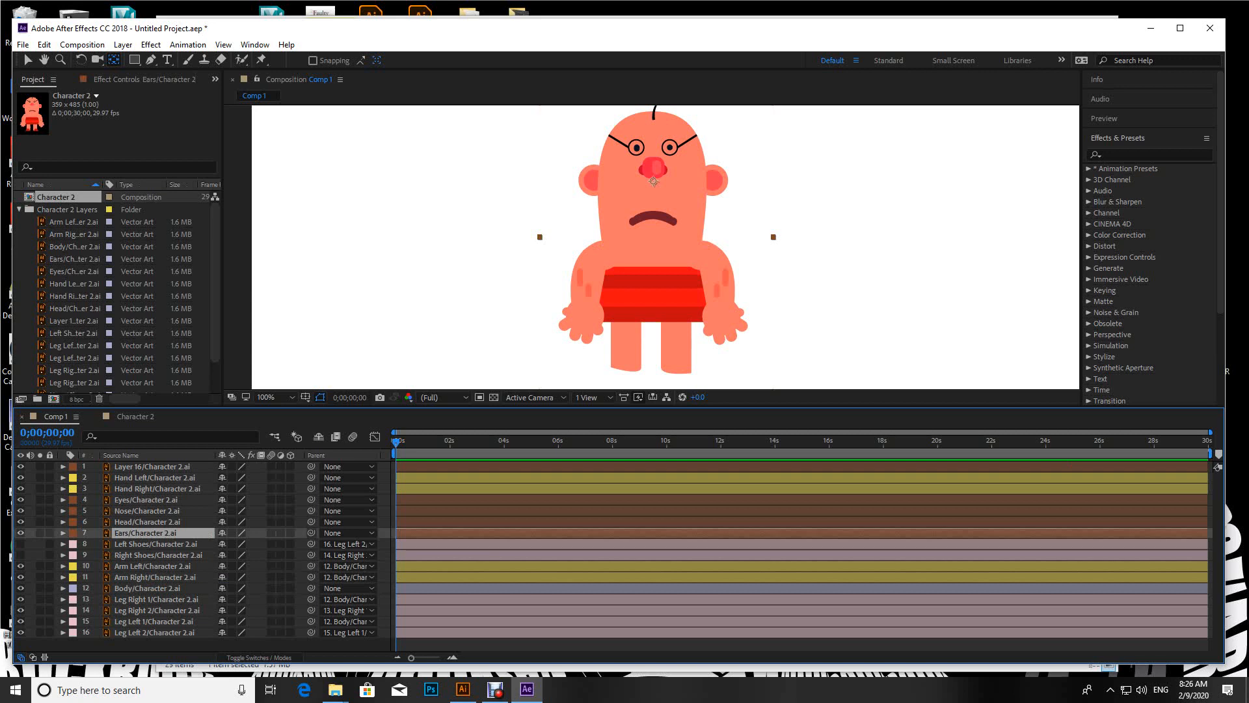
left_click_drag(311, 533, 131, 522)
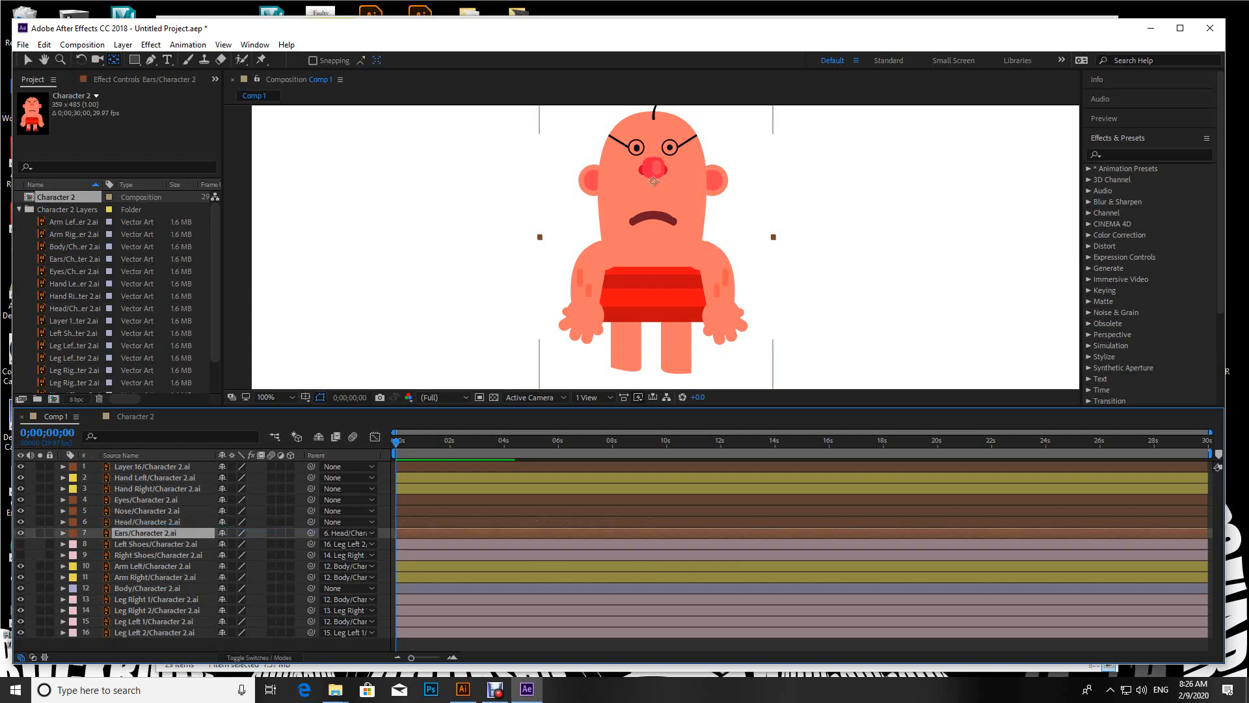
left_click(146, 510)
left_click_drag(311, 511, 130, 521)
left_click(146, 500)
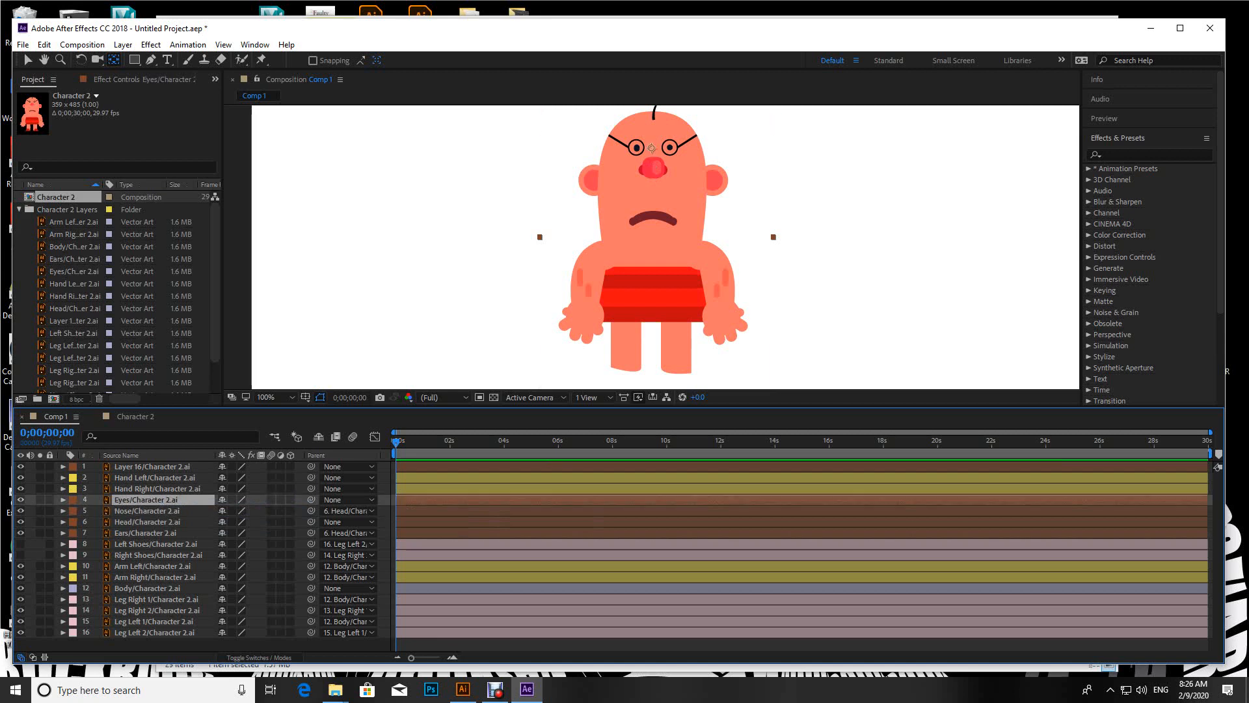
left_click(151, 466, "ctrl")
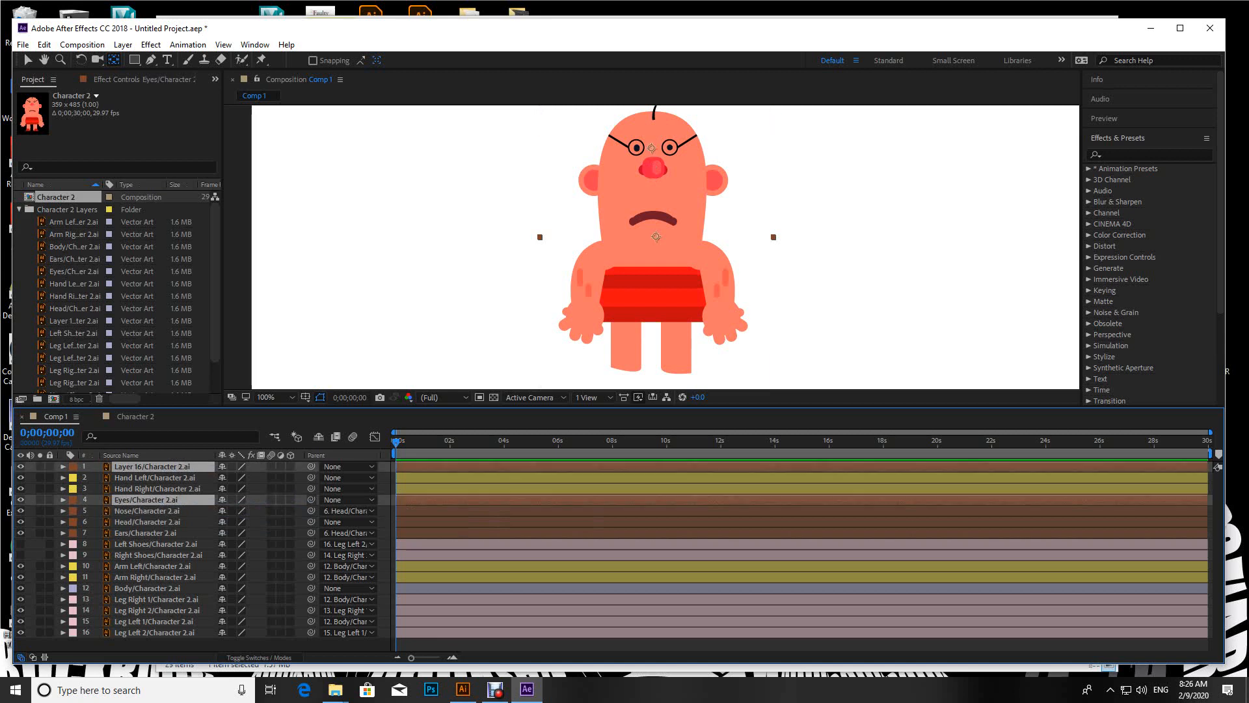
left_click_drag(311, 499, 162, 522)
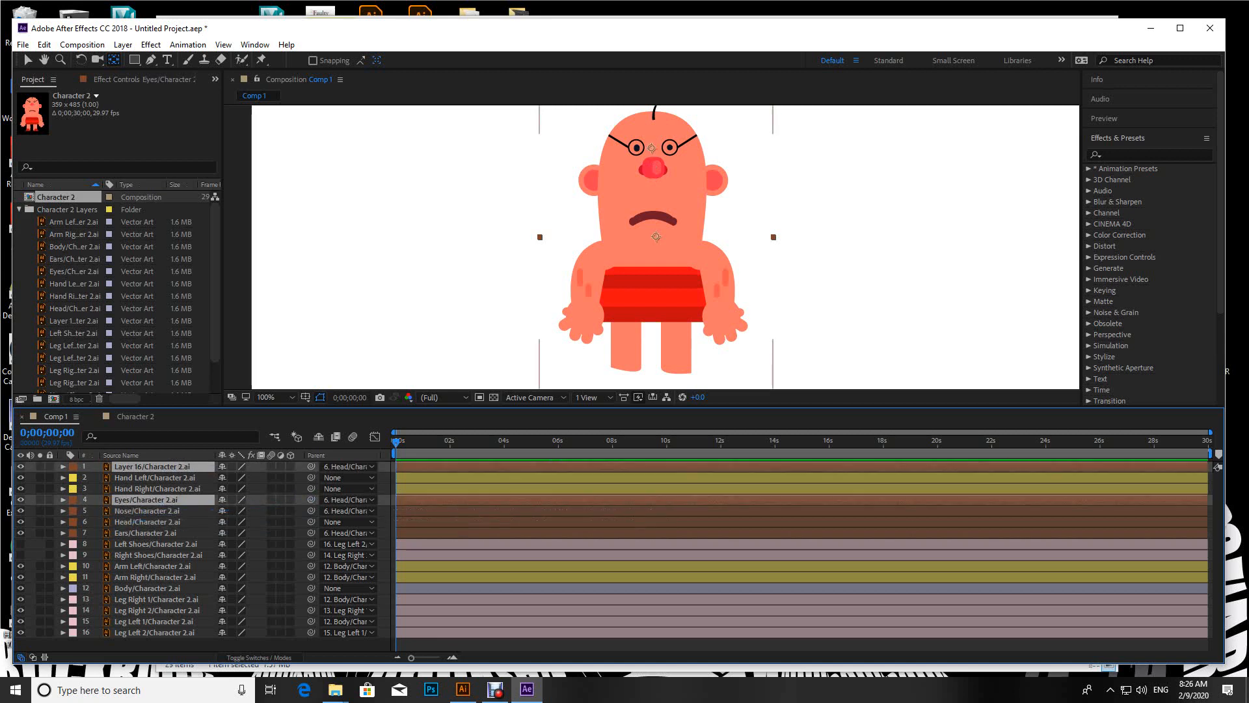
left_click(145, 522)
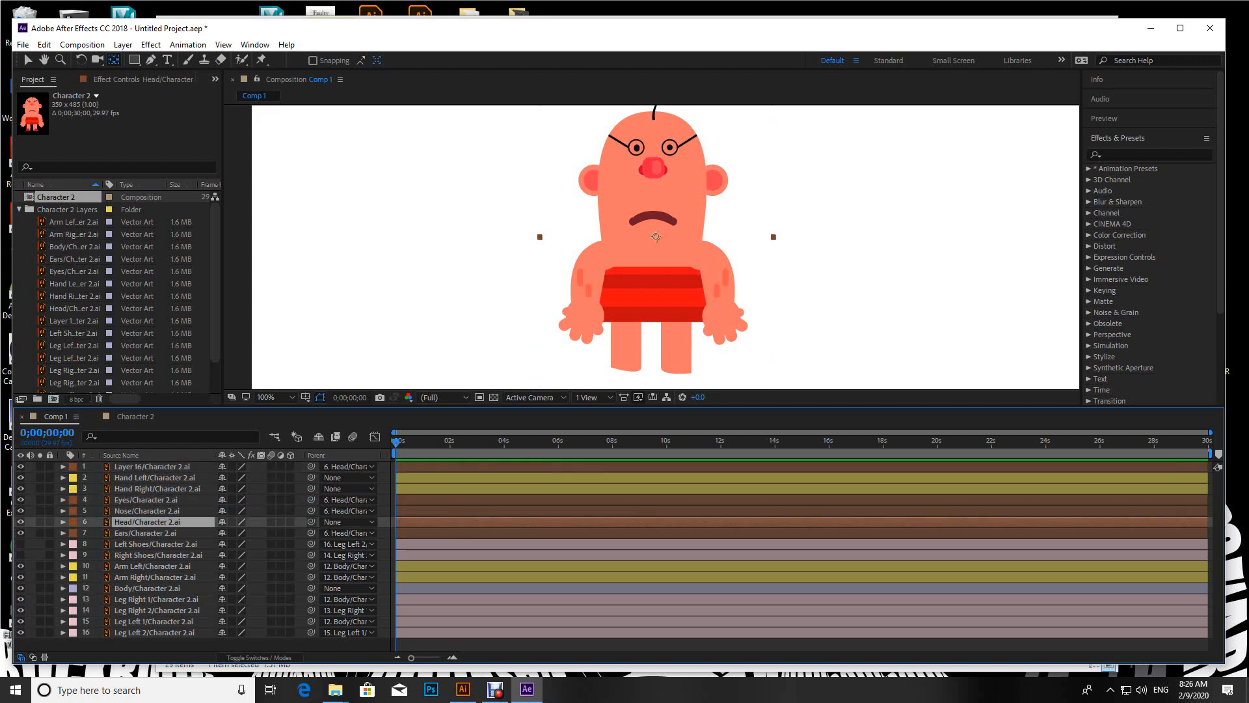
left_click_drag(311, 522, 162, 588)
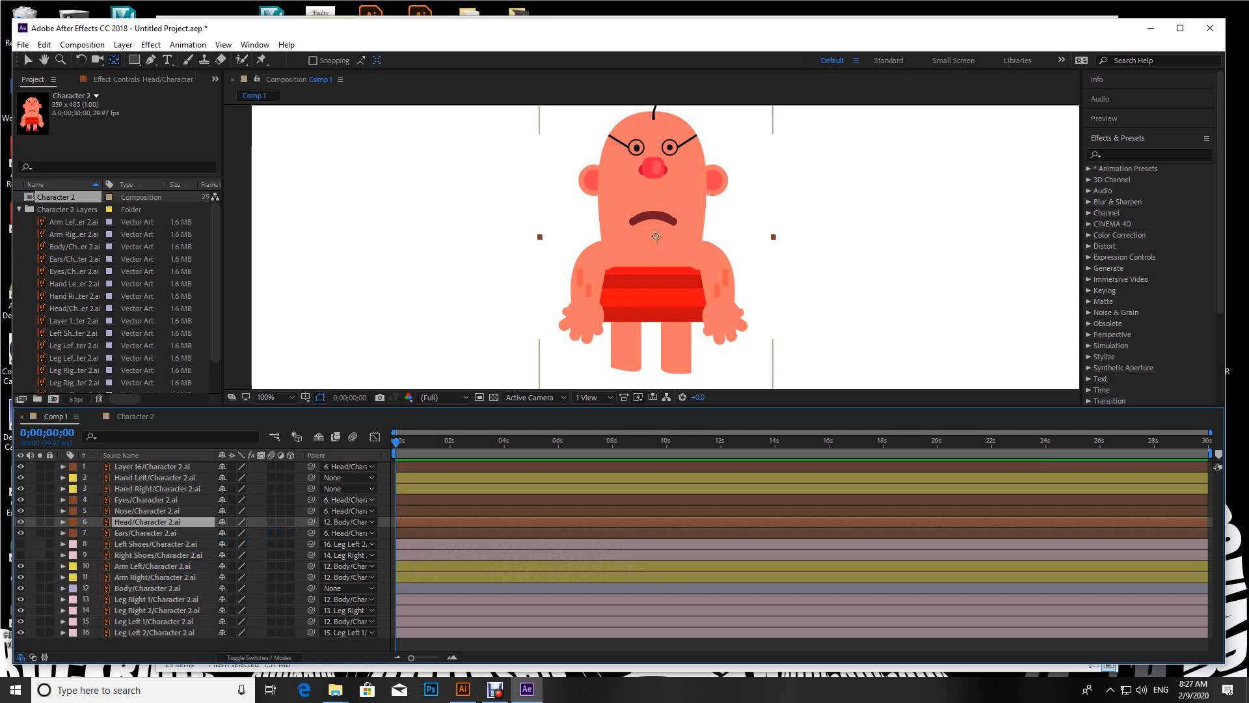
Step: Parent the Hand Left layer to Arm Left and the Hand Right layer to Right Shoes
left_click(155, 478)
left_click(157, 488)
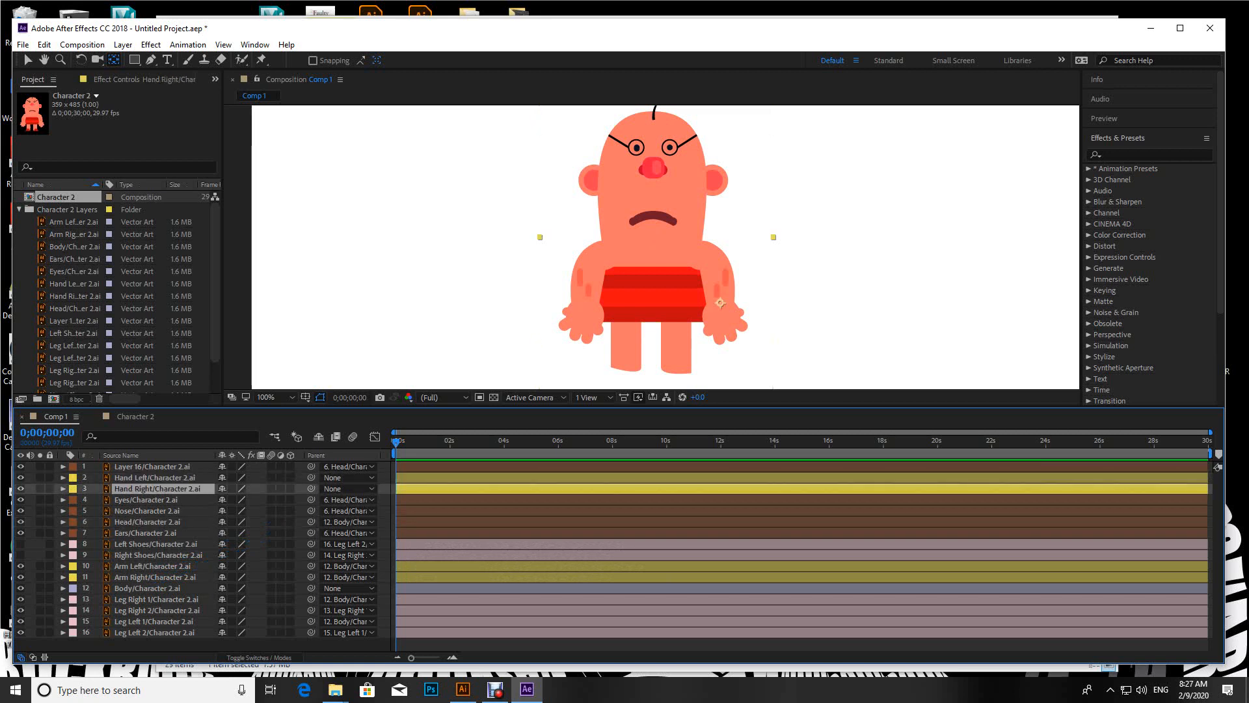
left_click(155, 477)
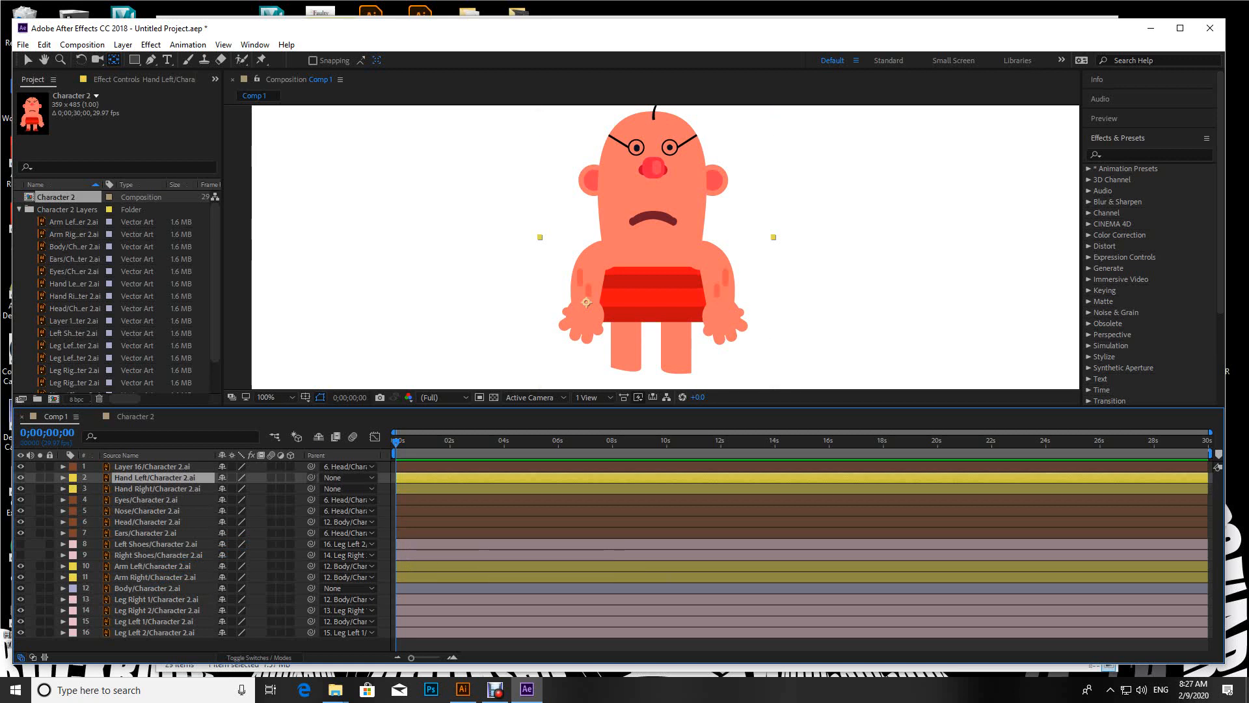
left_click_drag(311, 476, 151, 566)
left_click(157, 489)
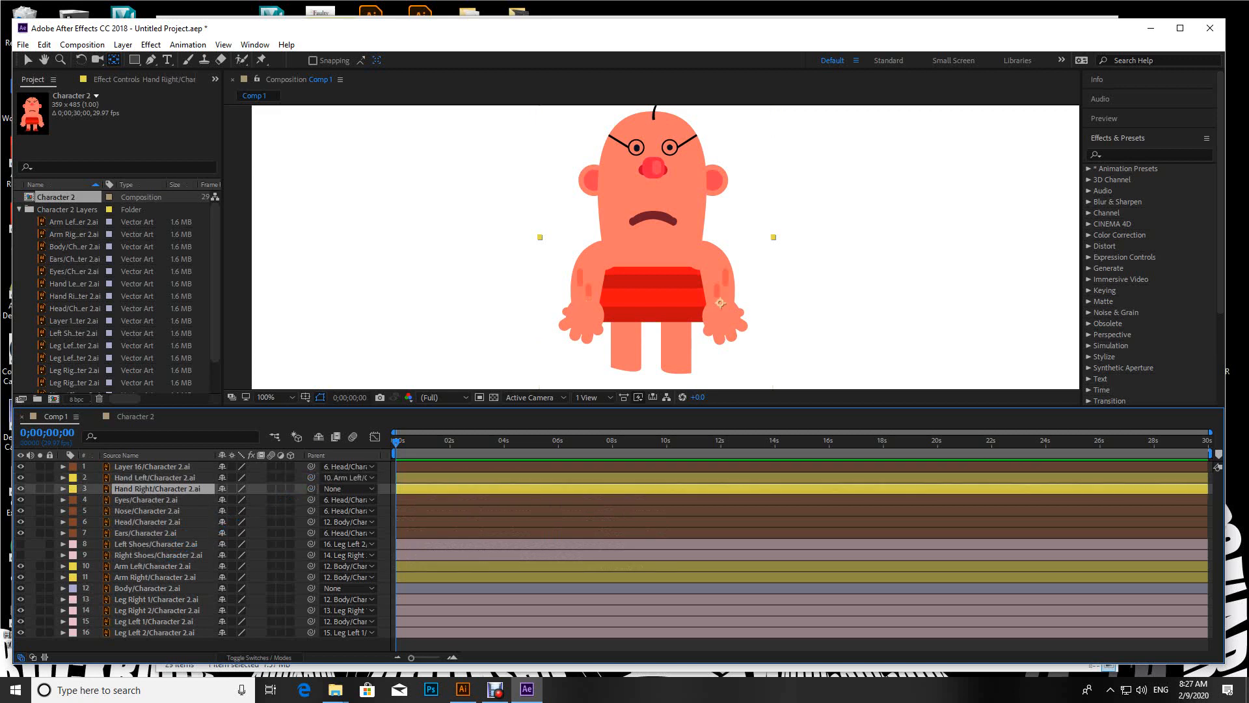
left_click_drag(311, 489, 182, 555)
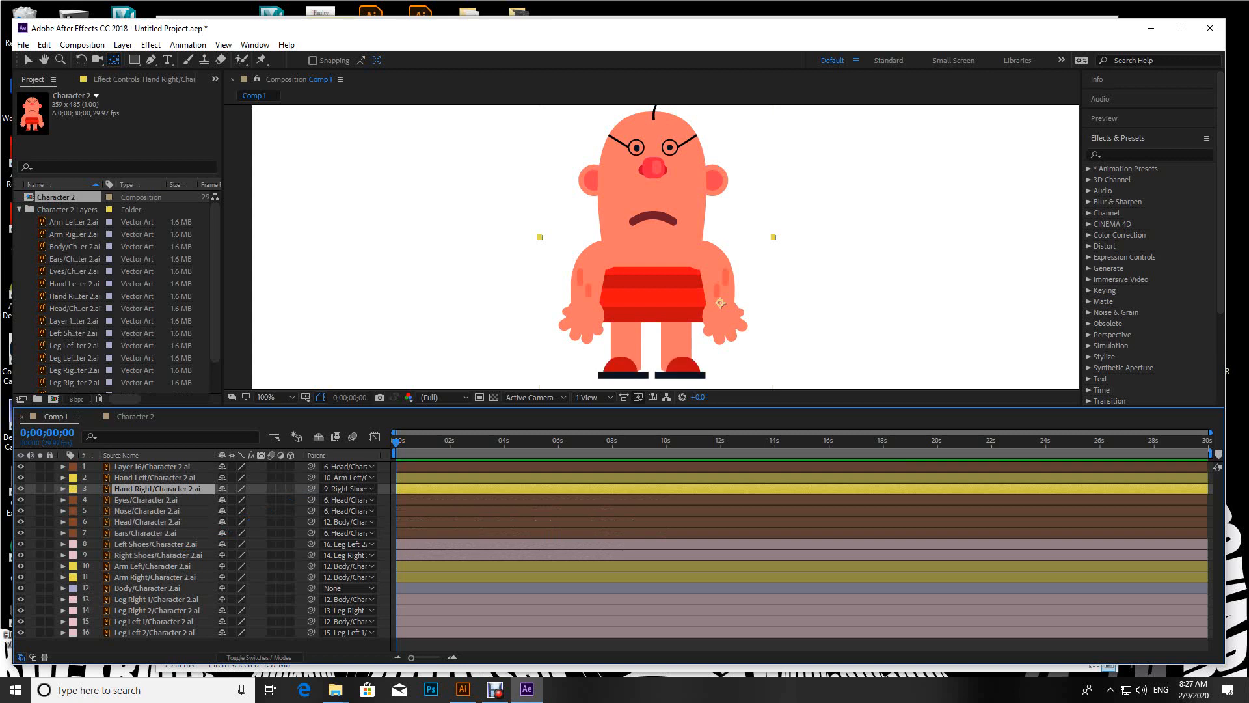
left_click(720, 303)
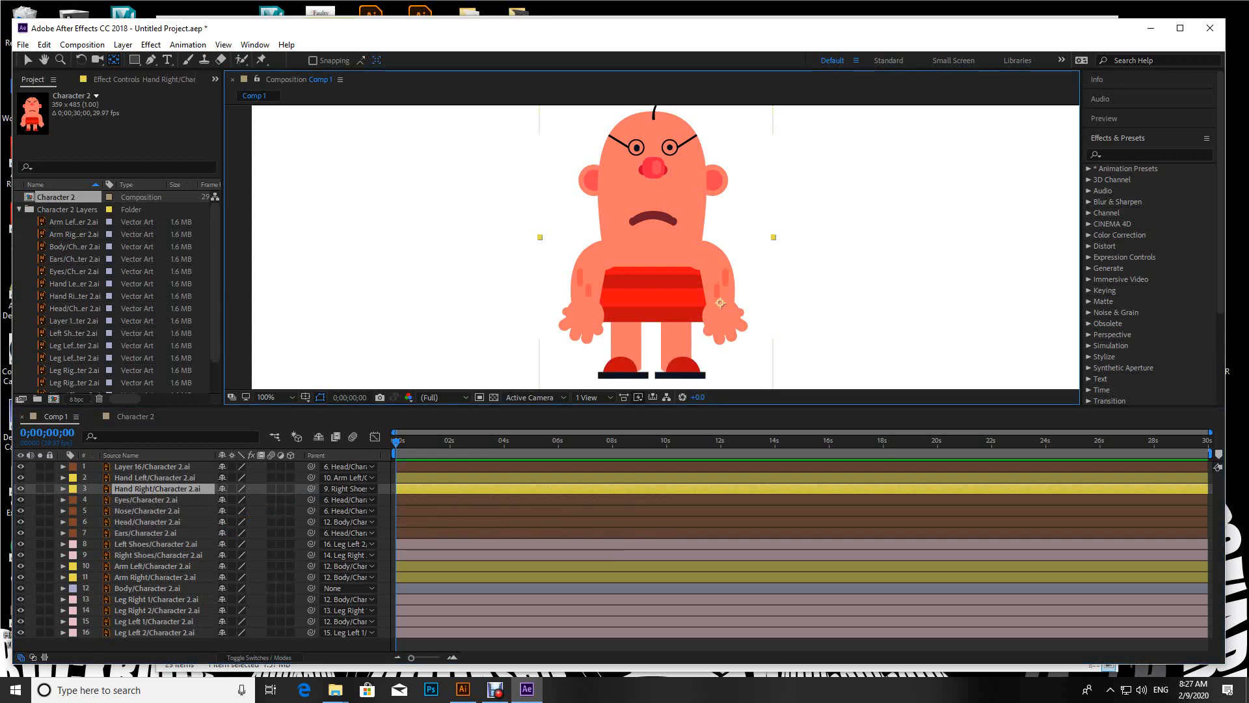
left_click(148, 589)
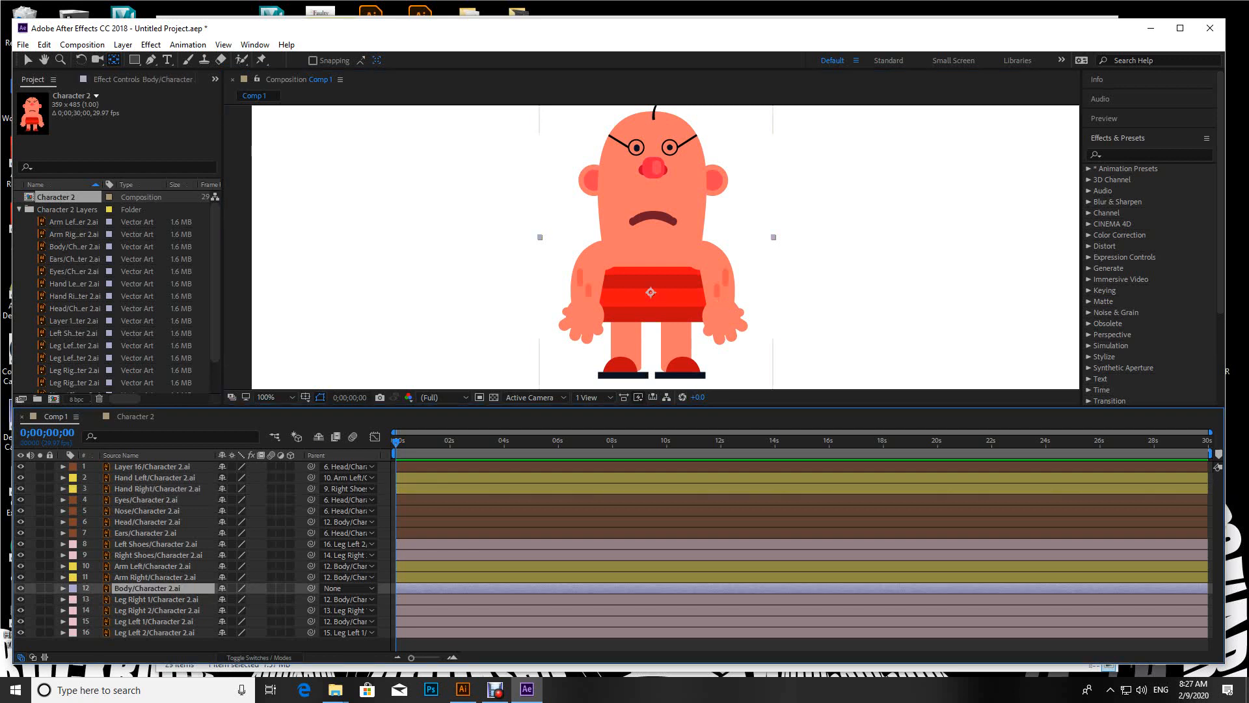
left_click_drag(50, 467, 50, 544)
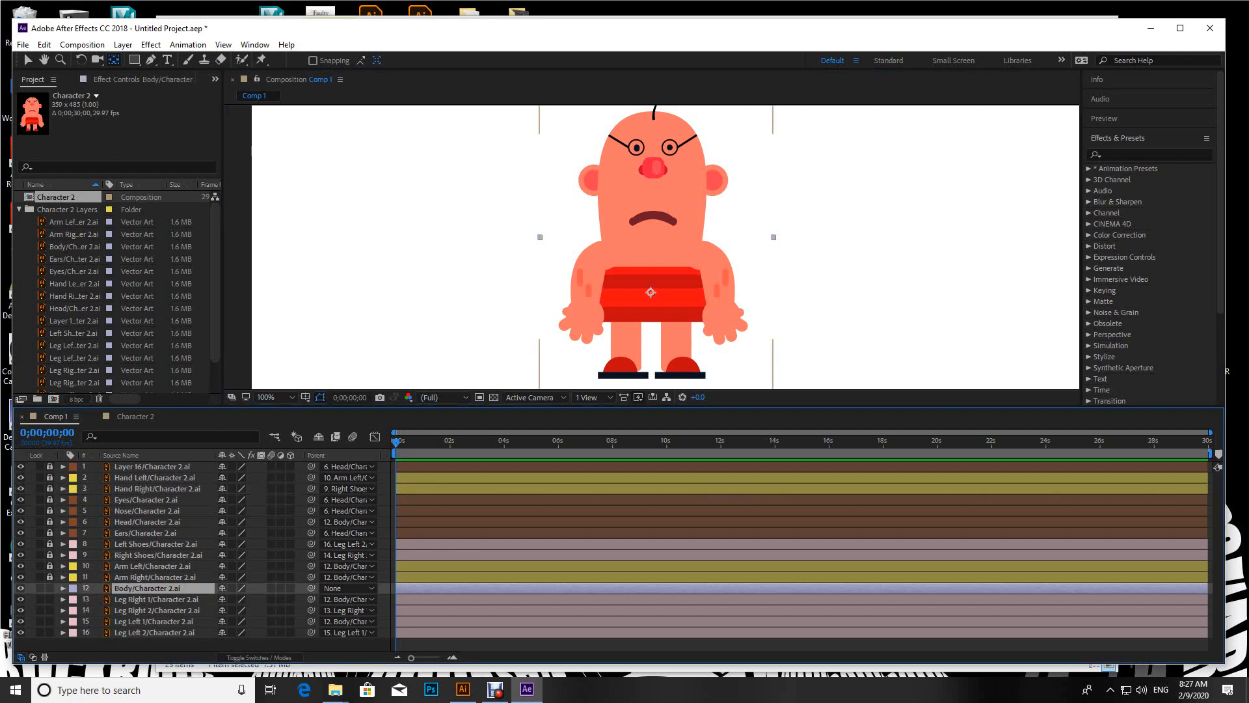
left_click_drag(50, 599, 49, 632)
left_click(650, 293)
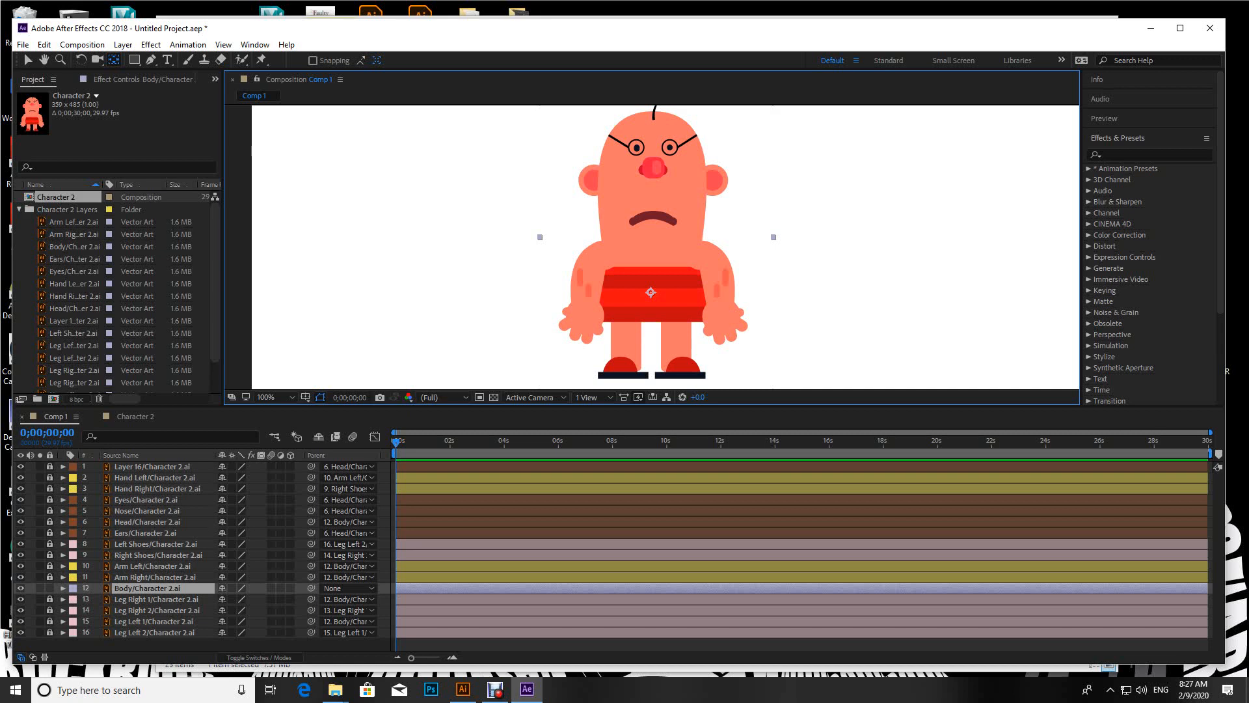
left_click_drag(49, 577, 49, 466)
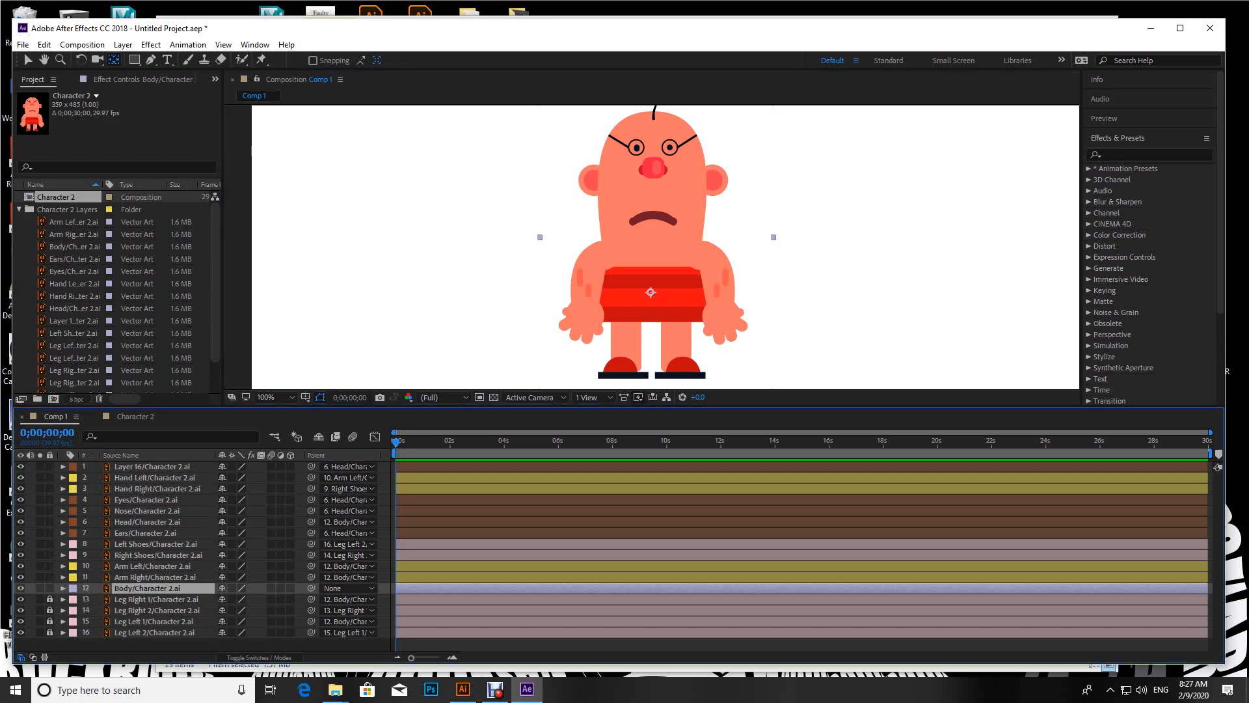
left_click_drag(49, 599, 49, 633)
left_click(651, 293)
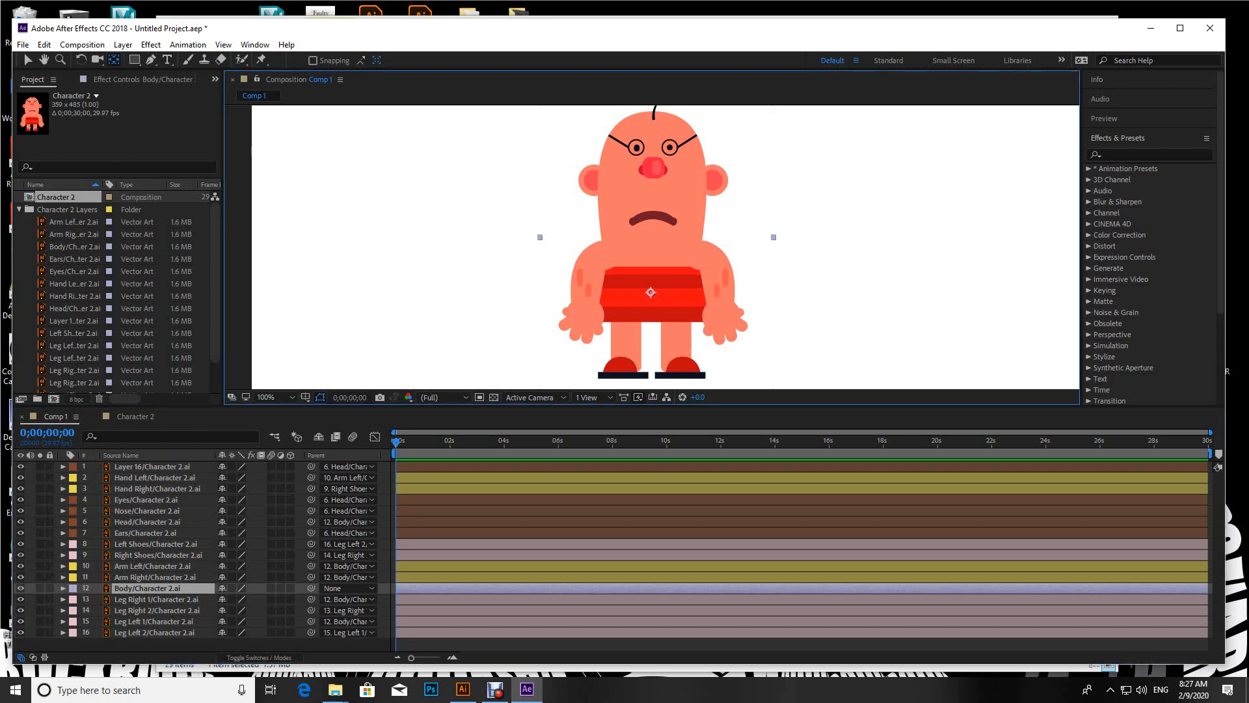
Step: Move the Body layer with its parented parts slightly left and down in the composition using the Selection tool
left_click(27, 59)
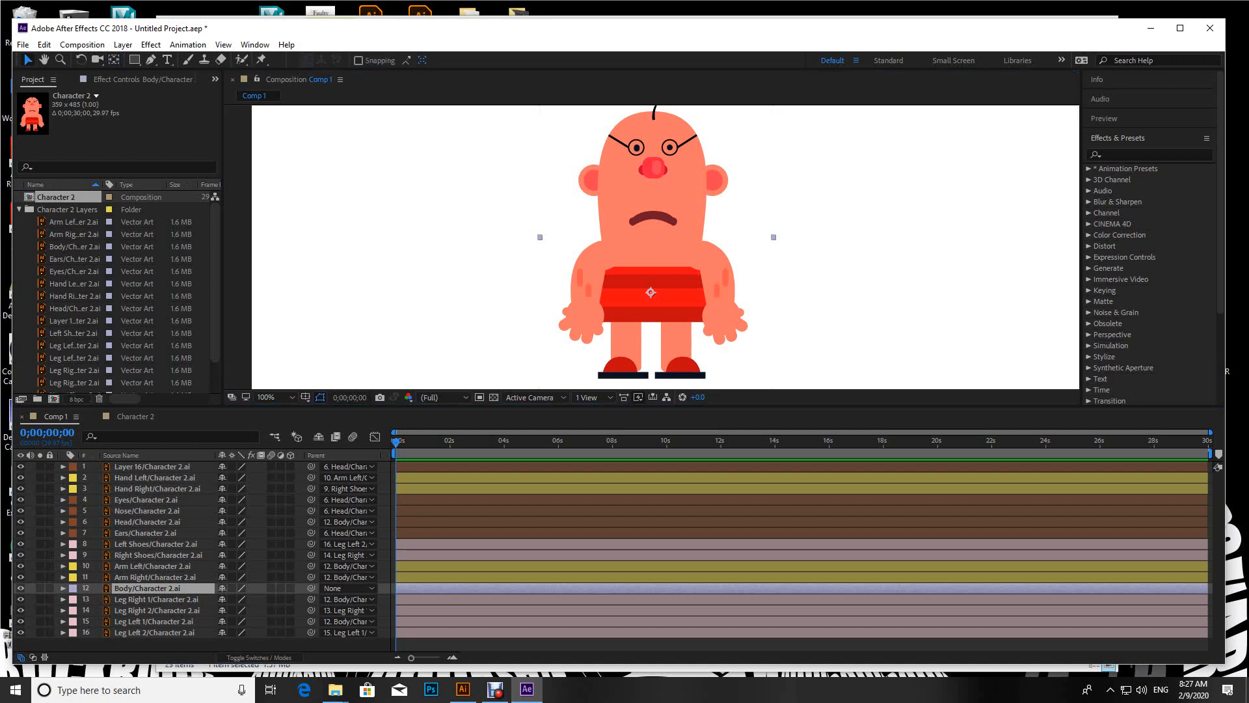
mouse_move(651, 293)
left_mouse_down()
mouse_move(592, 289)
mouse_move(755, 325)
mouse_move(632, 299)
mouse_move(597, 251)
mouse_move(807, 247)
mouse_move(563, 280)
mouse_move(585, 306)
mouse_move(667, 289)
mouse_move(643, 296)
left_mouse_up()
key("comma")
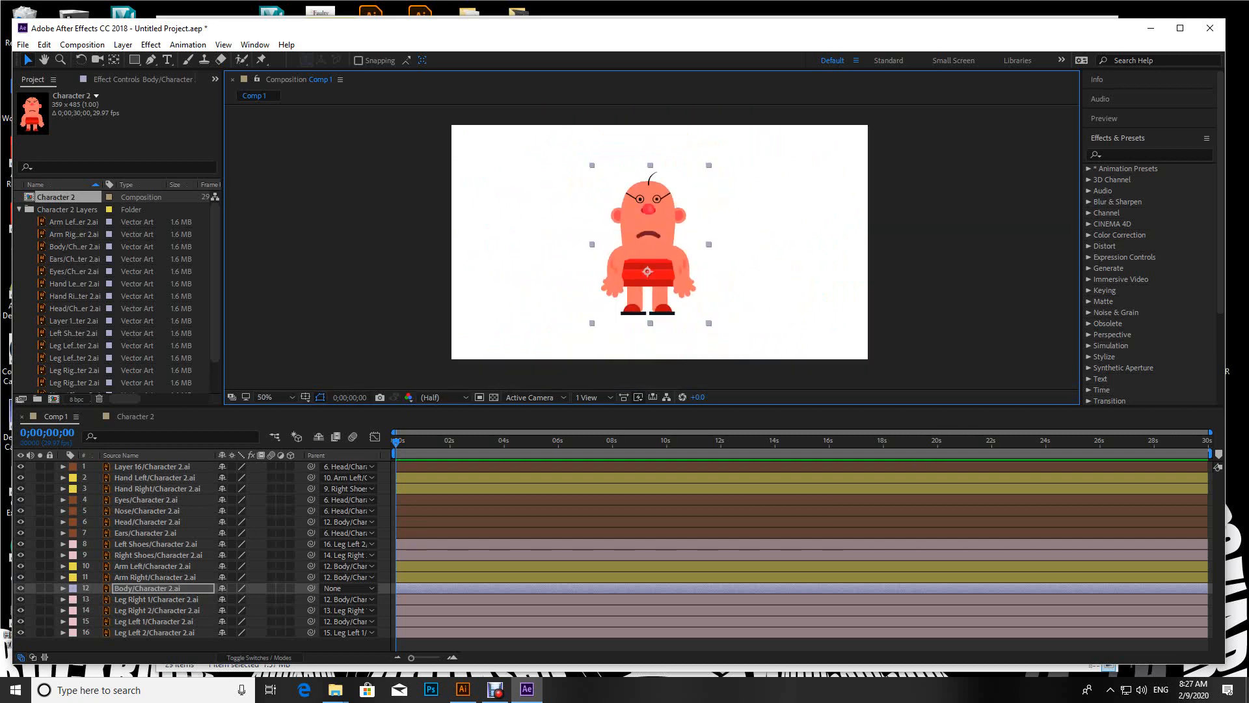
key("period")
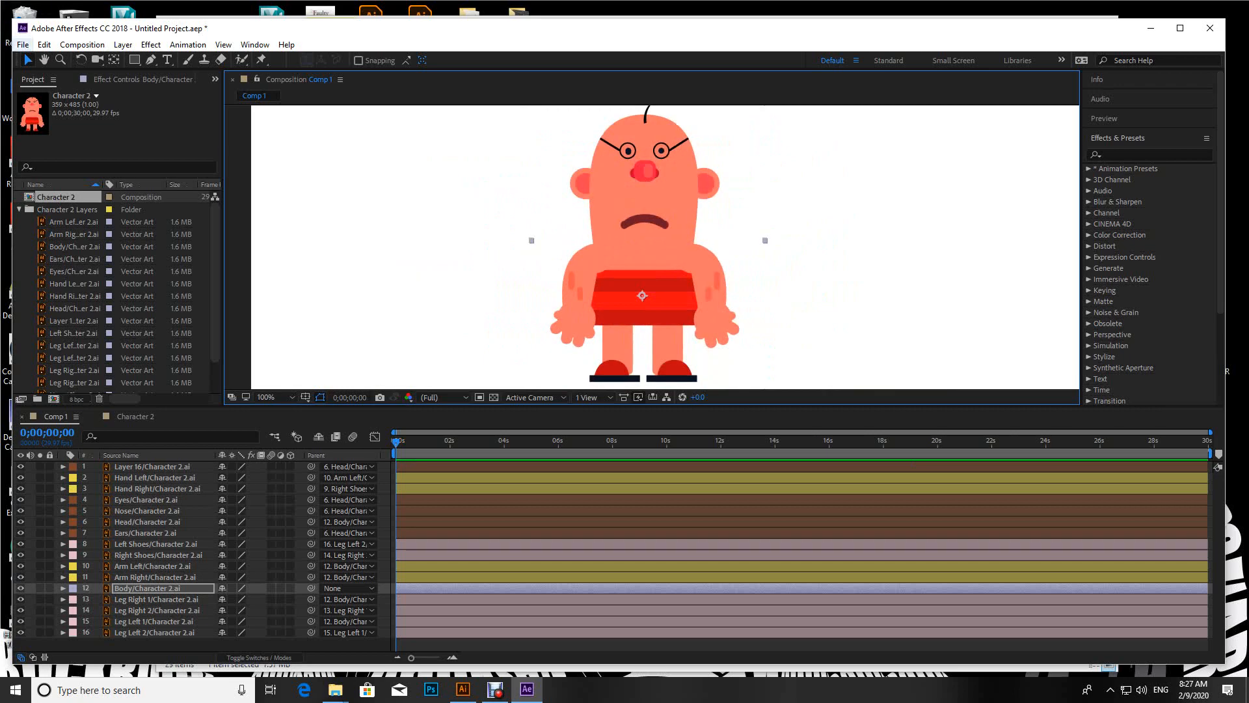
Step: Save the project to the Desktop as Untitled Project
left_click(23, 44)
left_click(39, 162)
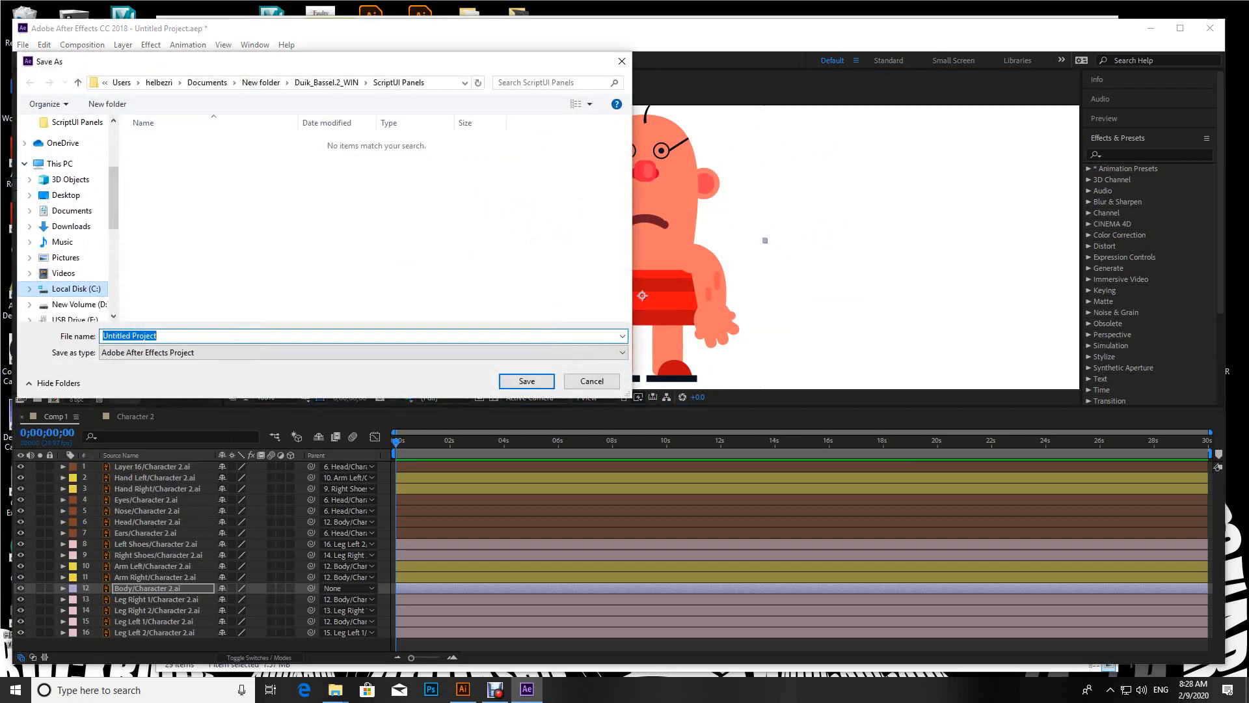
left_click_drag(113, 238, 117, 140)
left_click(66, 148)
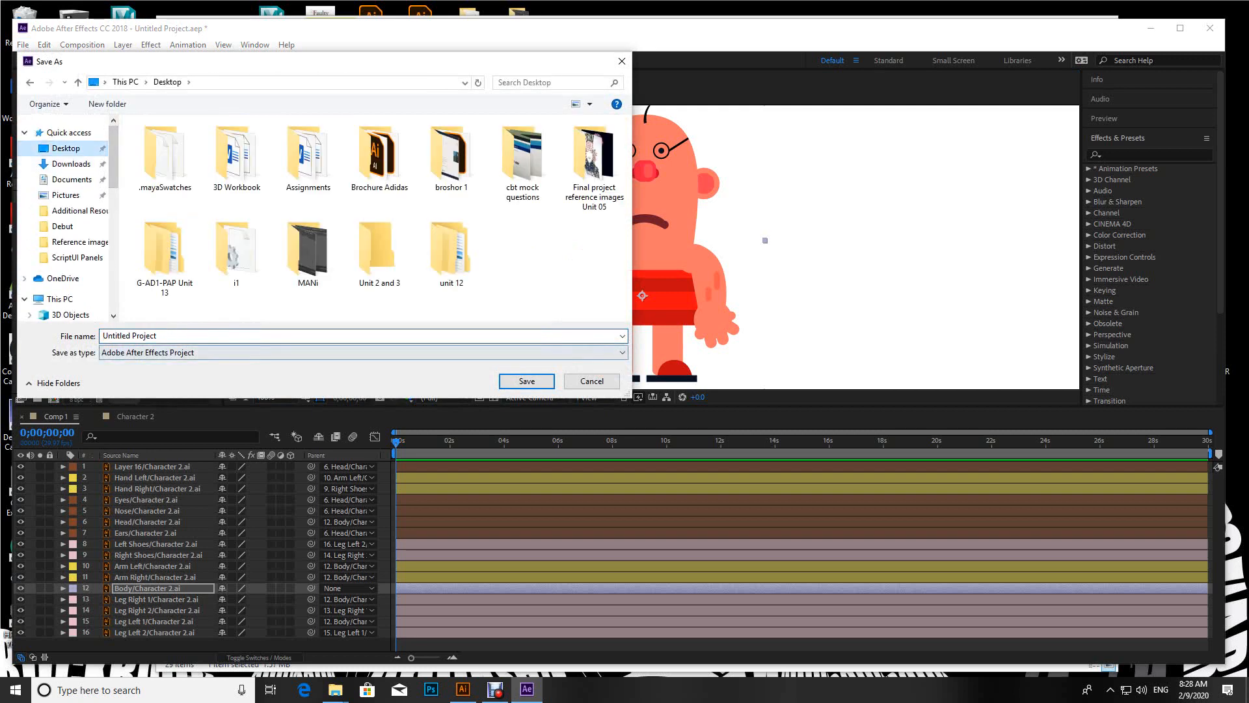
left_click(527, 381)
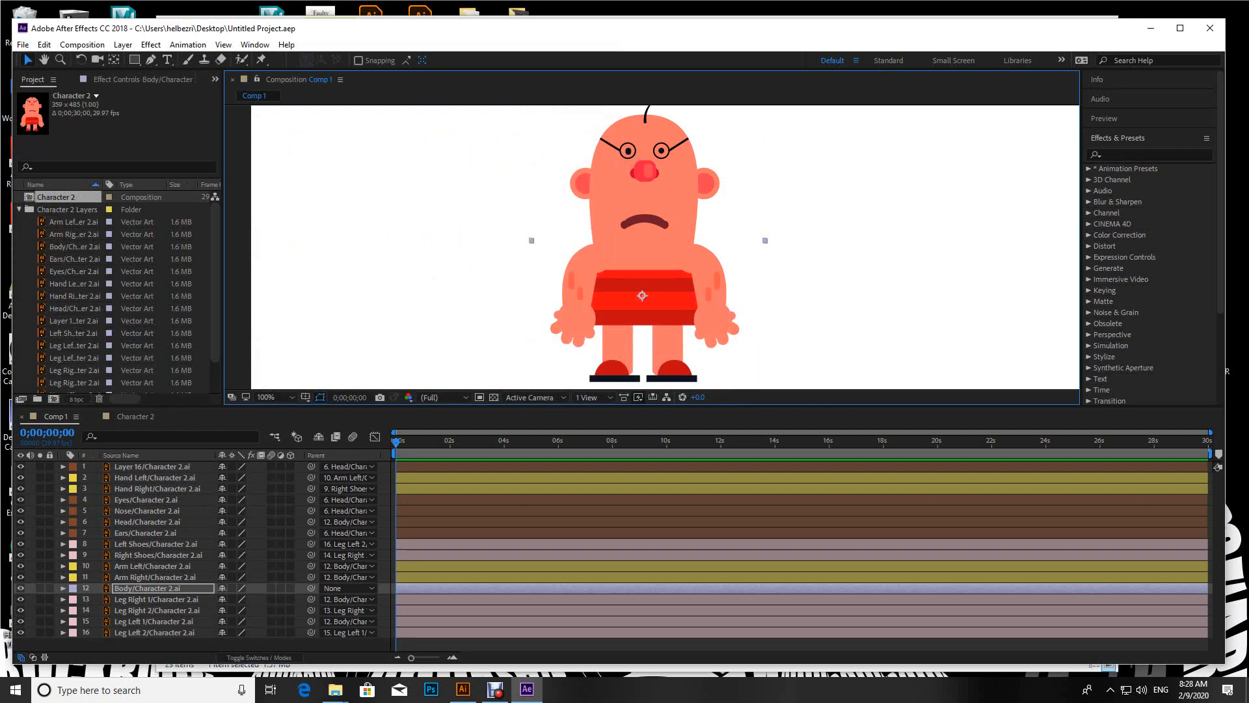
Step: Run the Duik Bassel.2 script file from the ScriptUI Panels folder and ignore its update notice
left_click(23, 44)
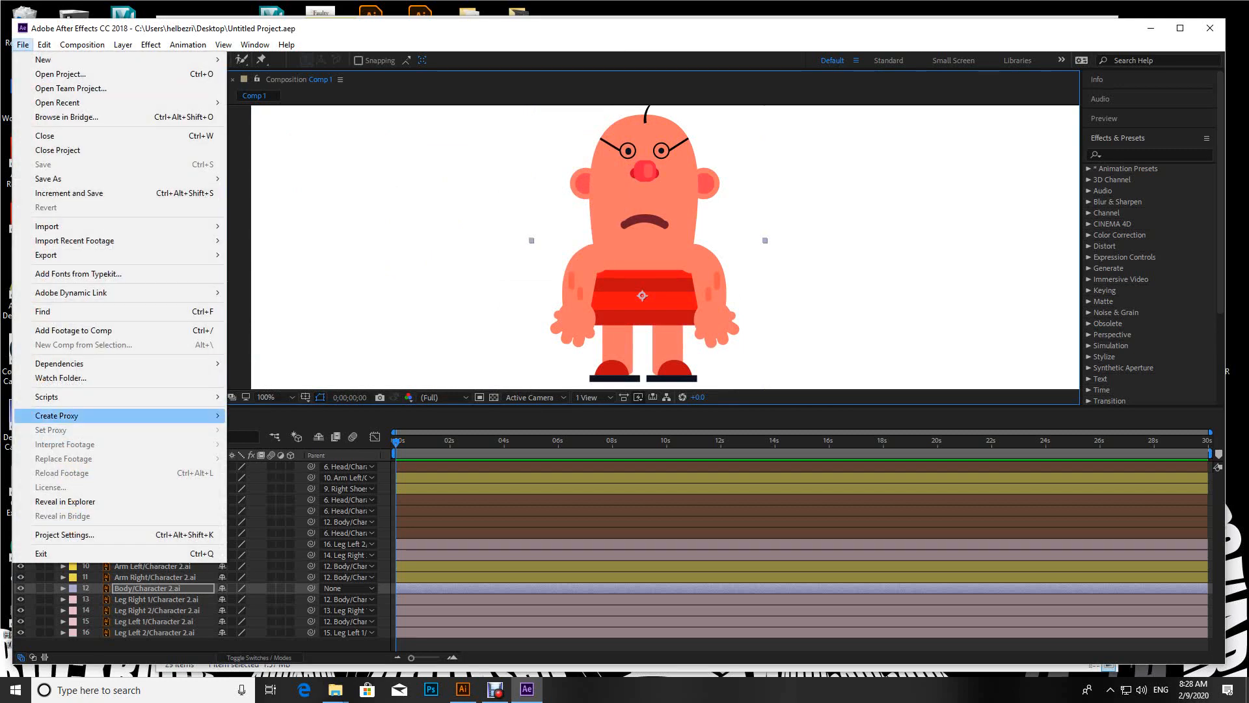
mouse_move(98, 397)
left_click(273, 397)
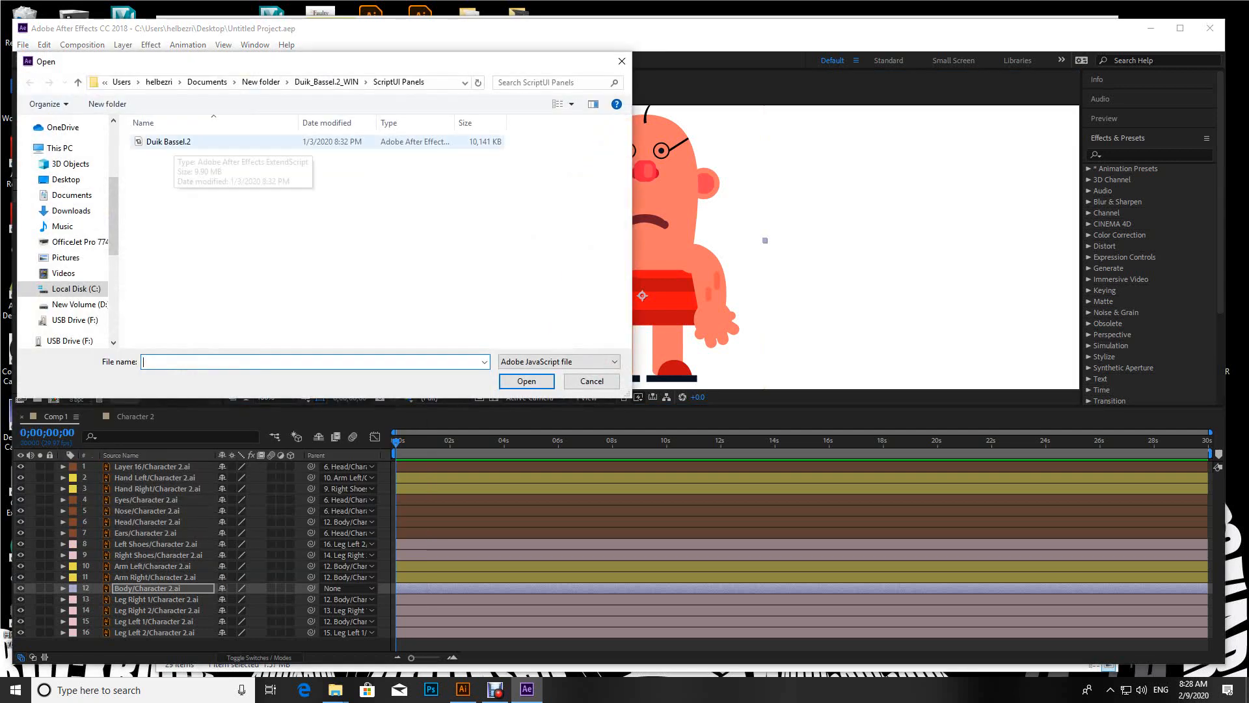
left_click(173, 142)
left_click(527, 381)
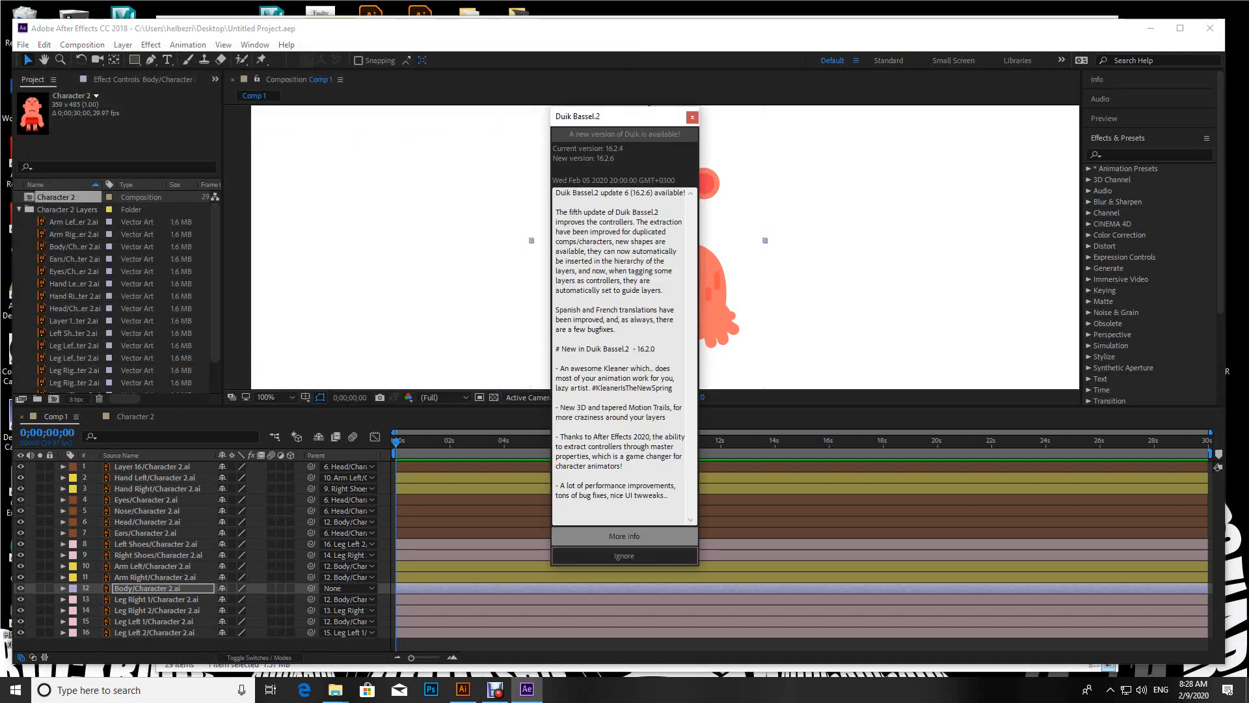
left_click(624, 556)
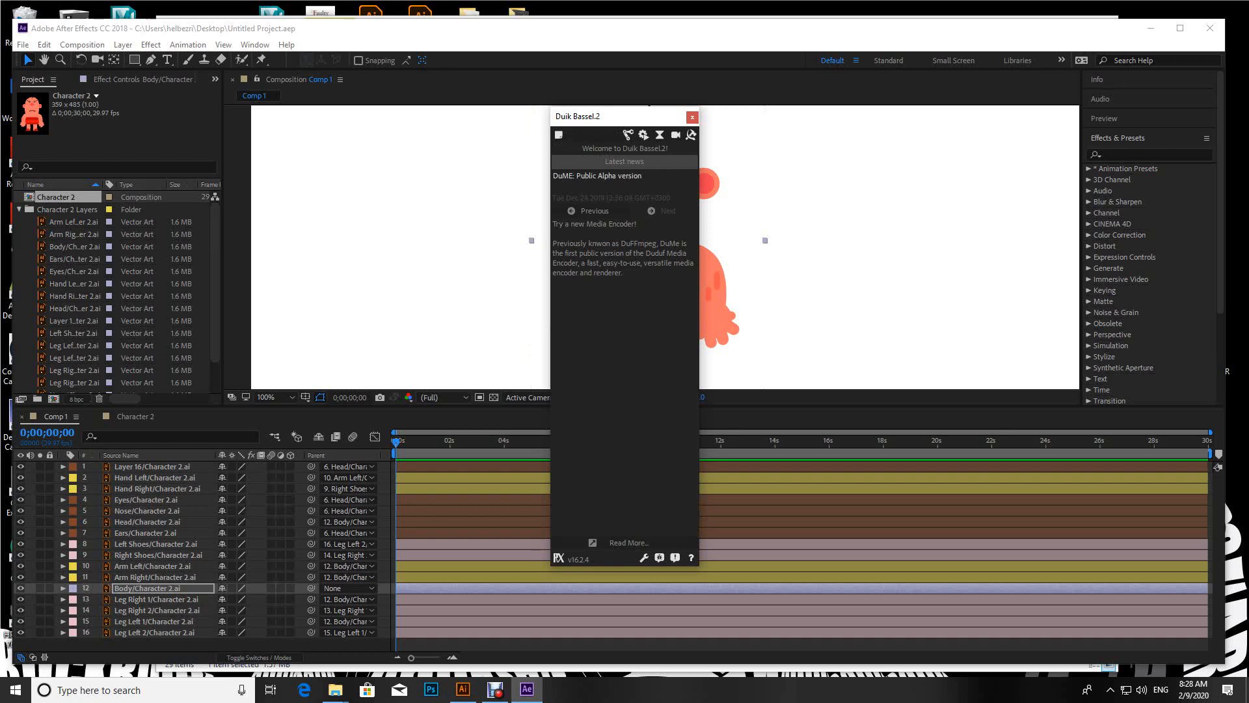
Step: Resize the Duik Bassel.2 window, move it clear of the character and open its Rigging tools
left_click_drag(551, 365, 343, 365)
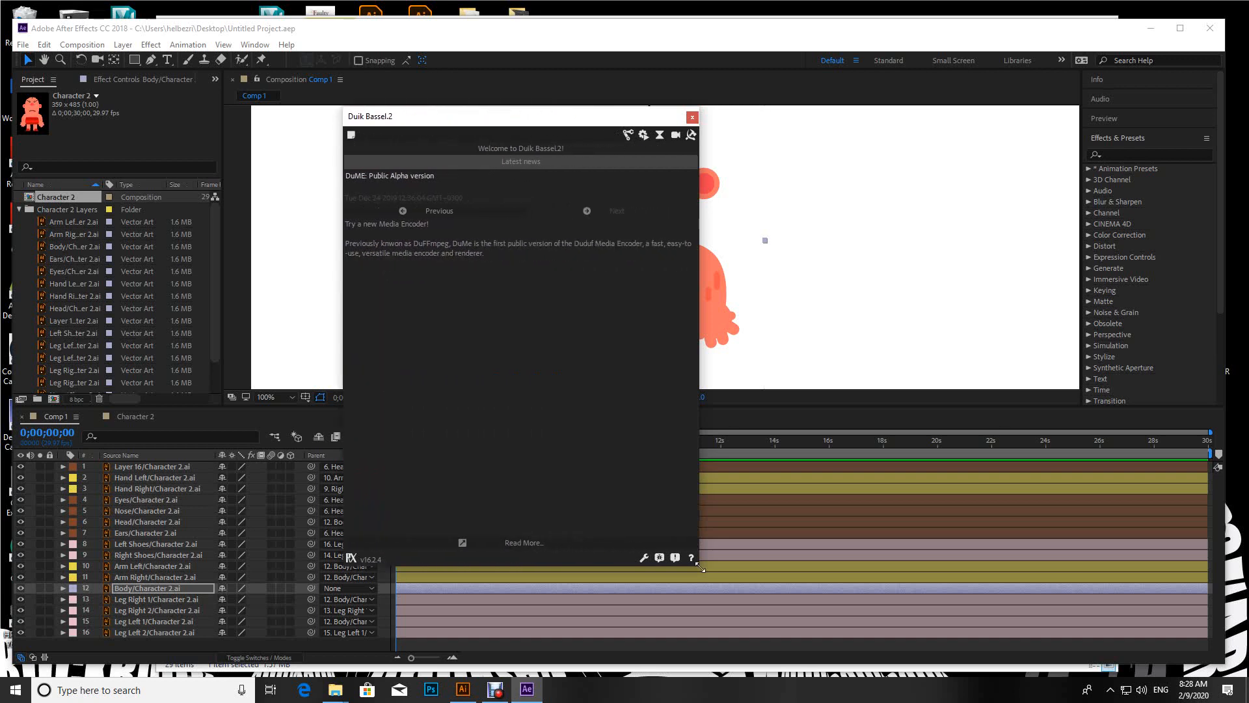
left_click_drag(700, 566, 650, 412)
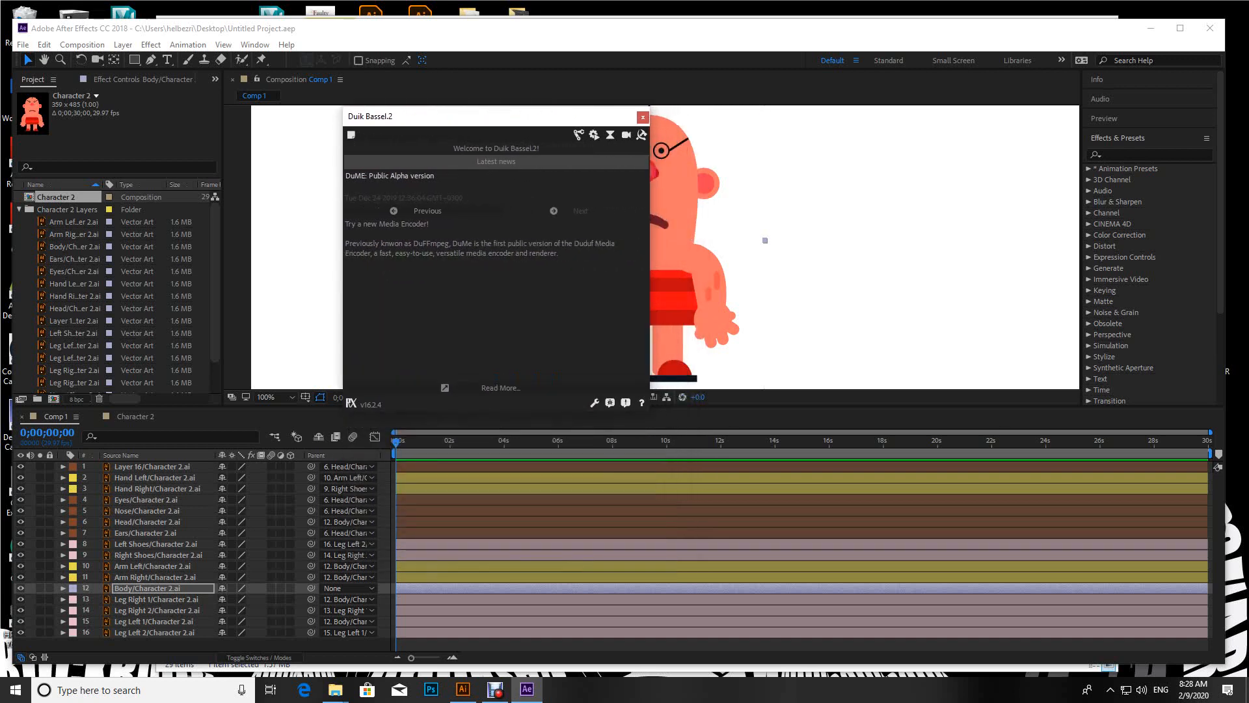
left_click_drag(547, 118, 317, 116)
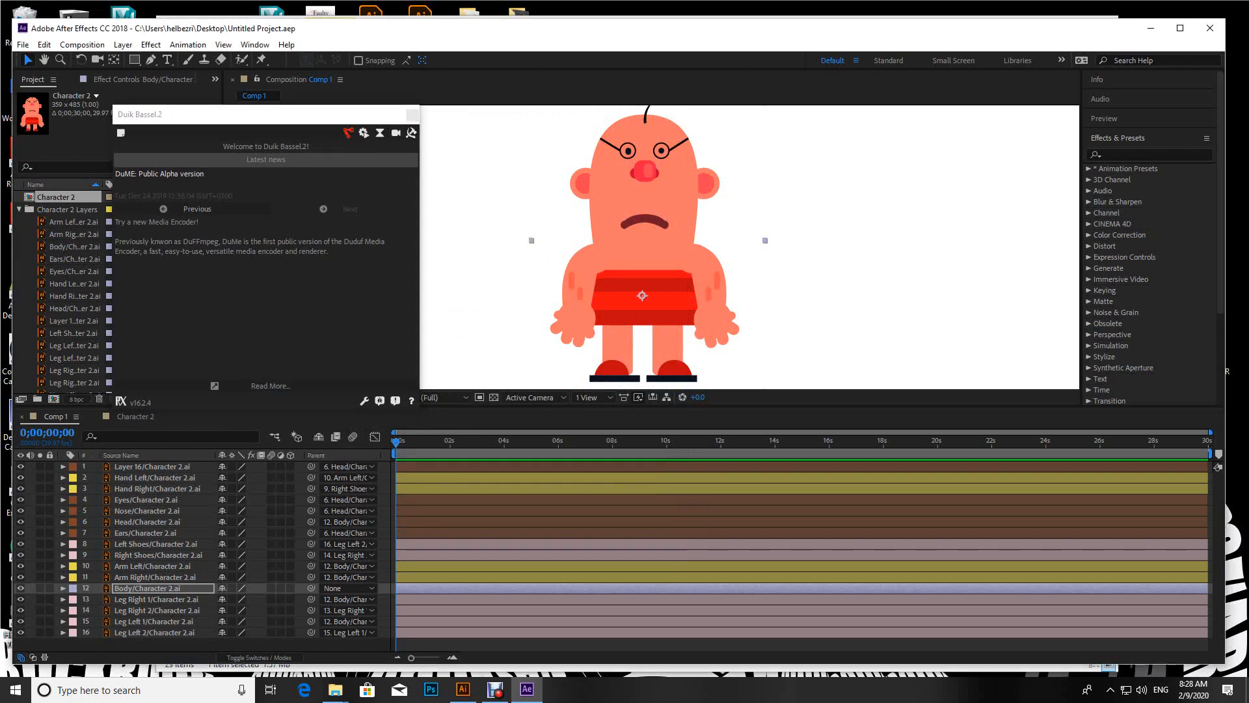
left_click(348, 133)
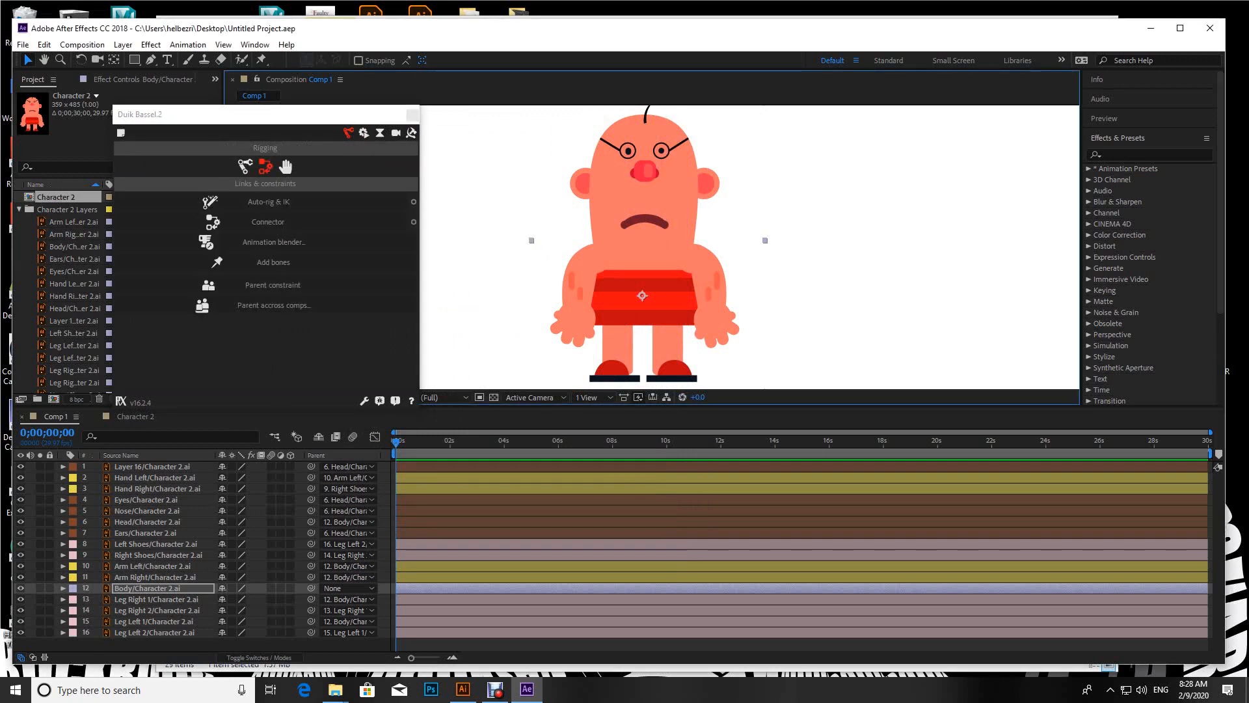
Step: Move the Duik Bassel.2 window slightly up and left, view its structure tools and return to Links & constraints
left_click_drag(303, 122, 291, 111)
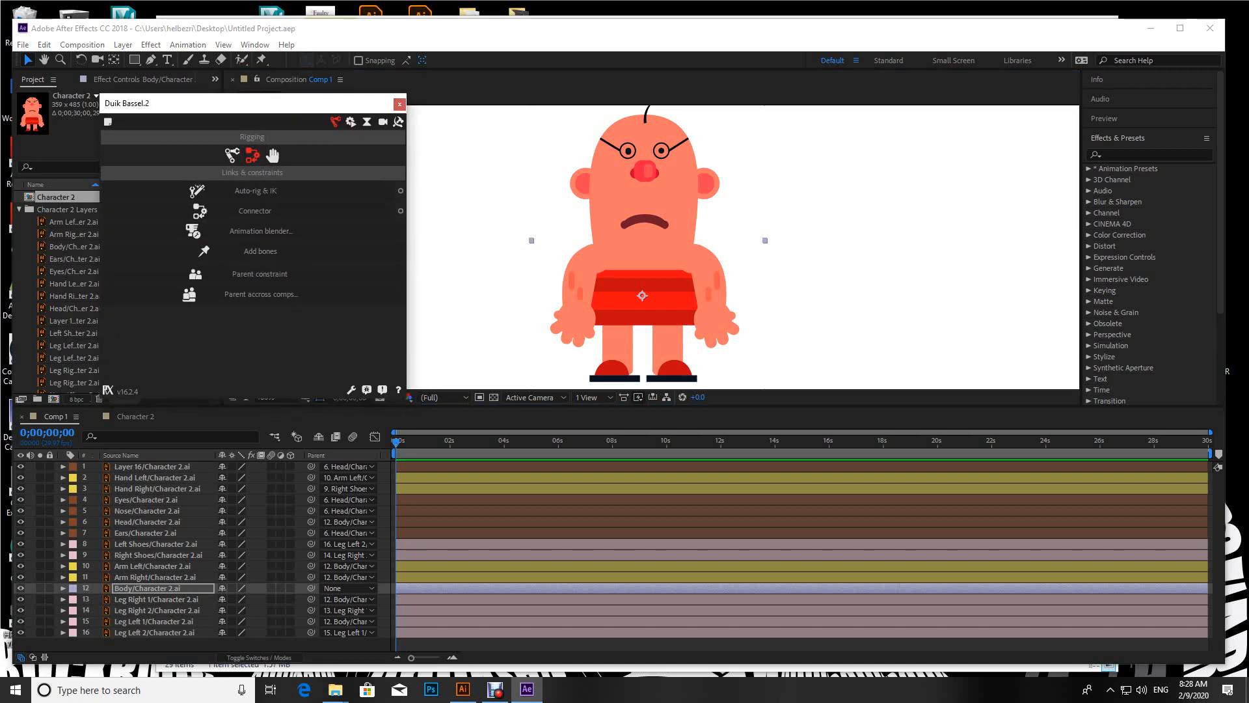
left_click(233, 155)
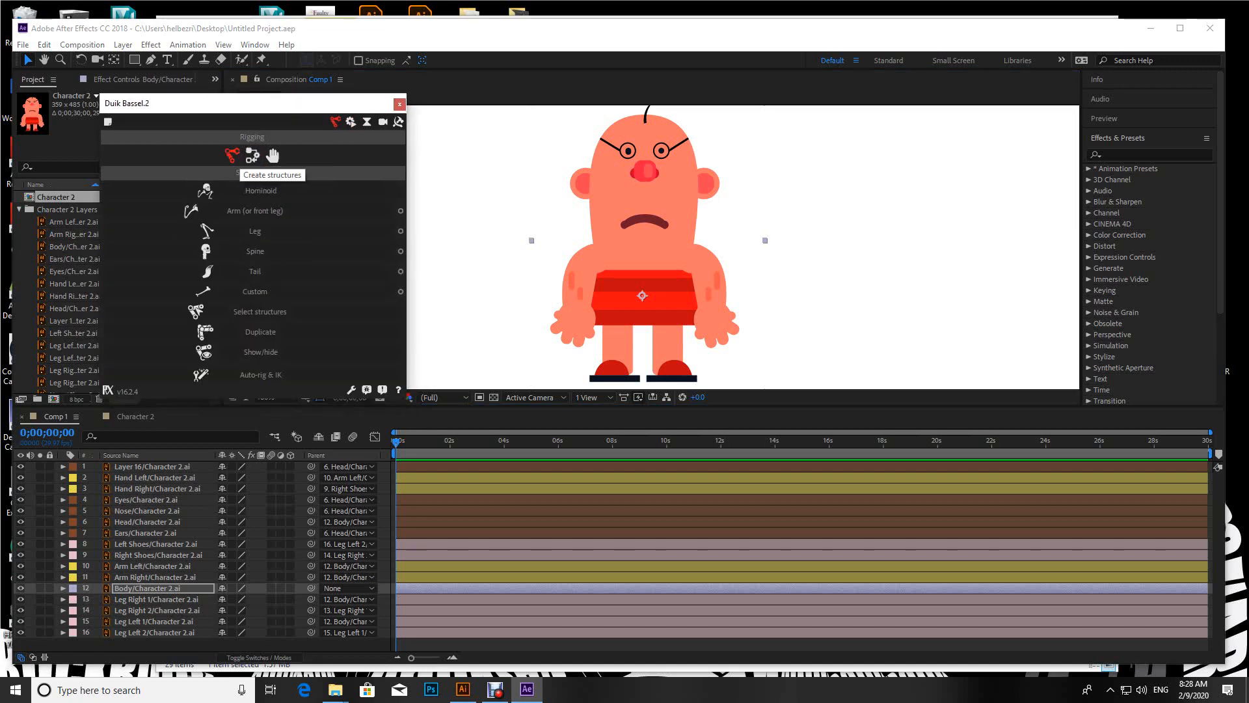
left_click(252, 155)
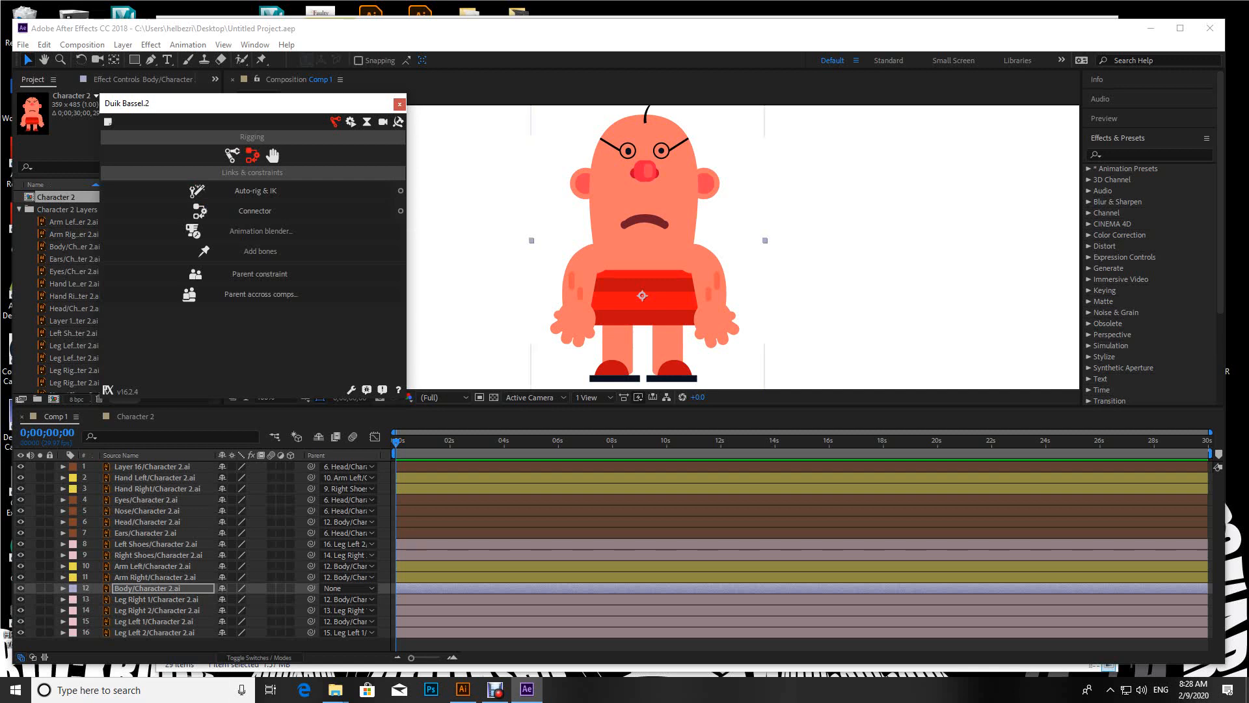
Step: Apply Auto-rig & IK to the Leg Left 1, Leg Left 2 and Left Shoes layers, then test the controller and undo the move
left_click(153, 621)
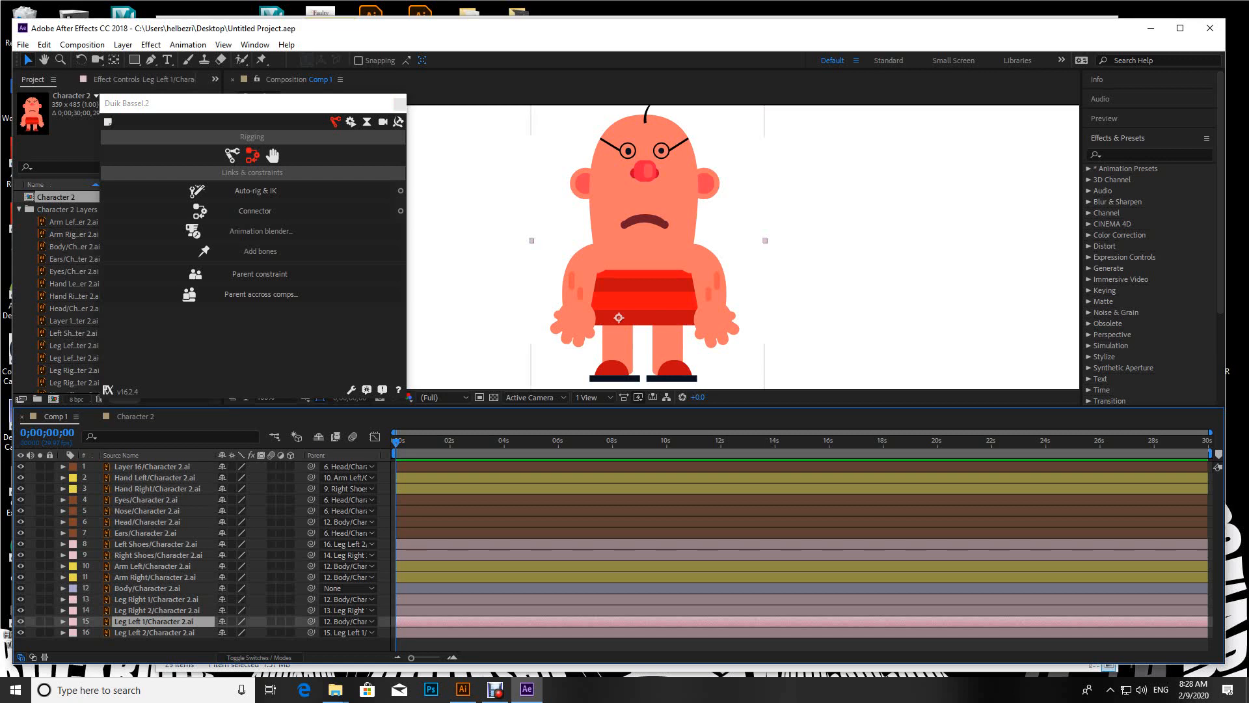
left_click(155, 632, "ctrl")
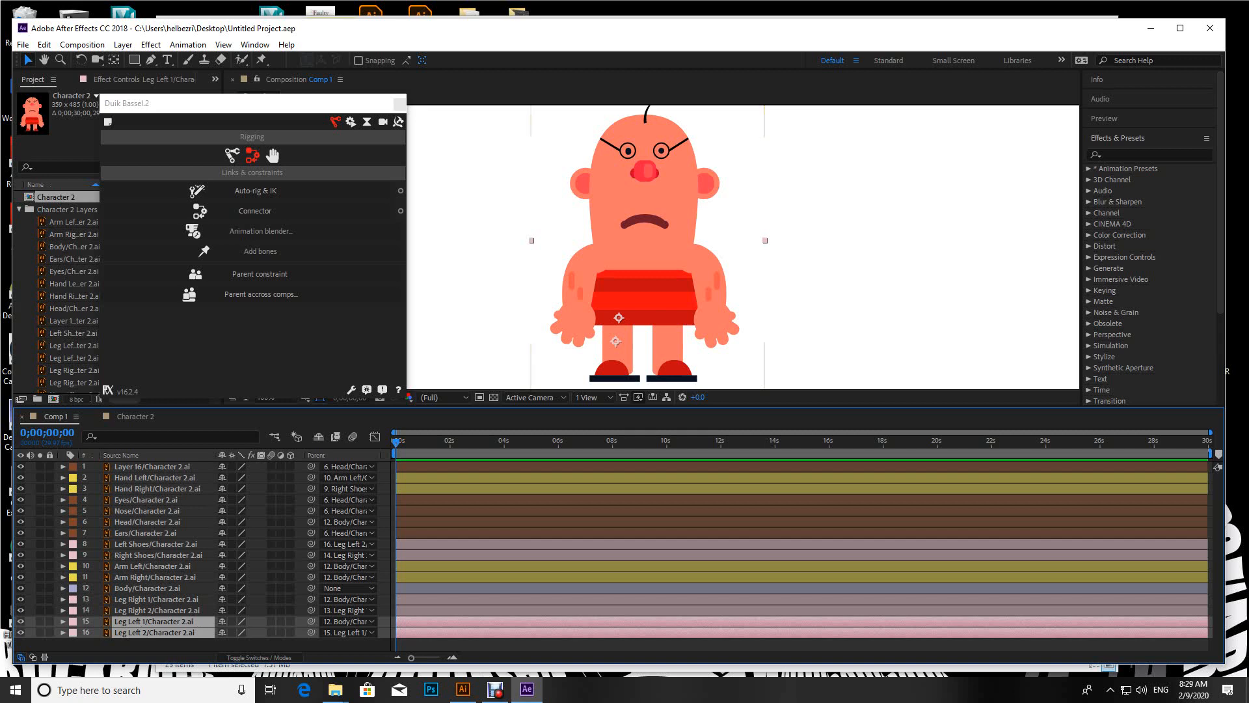
left_click(155, 544, "ctrl")
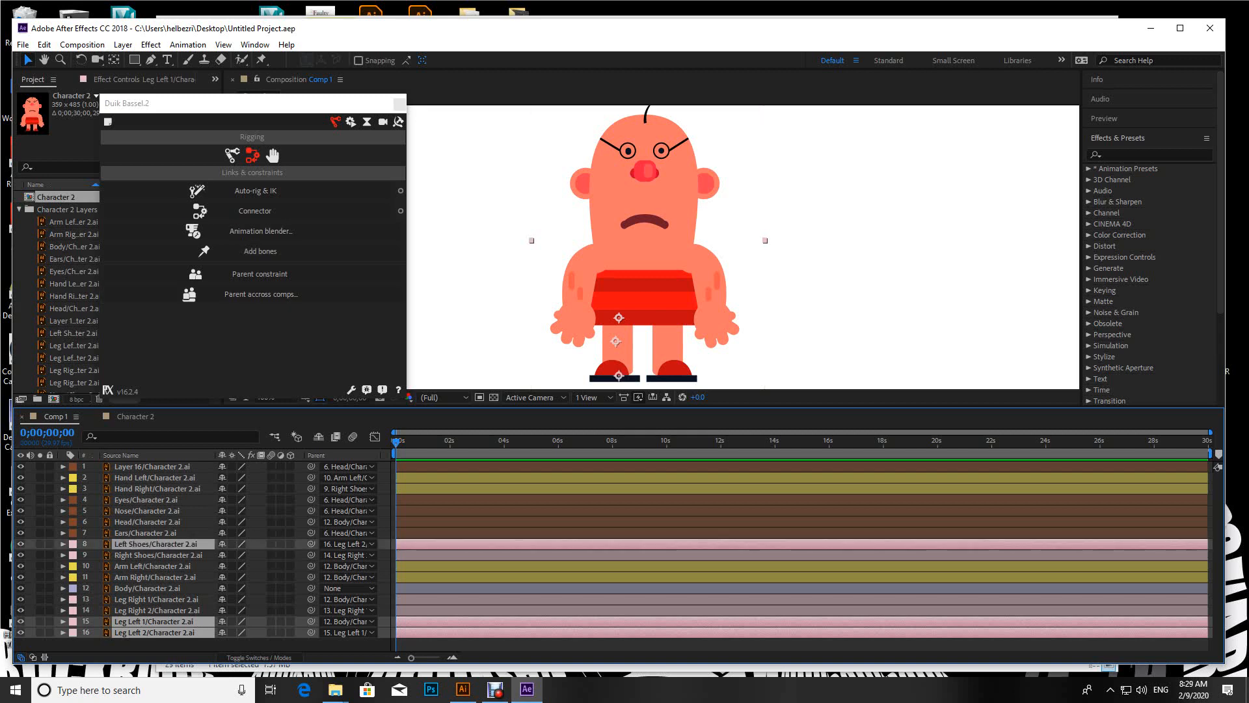
left_click(256, 191)
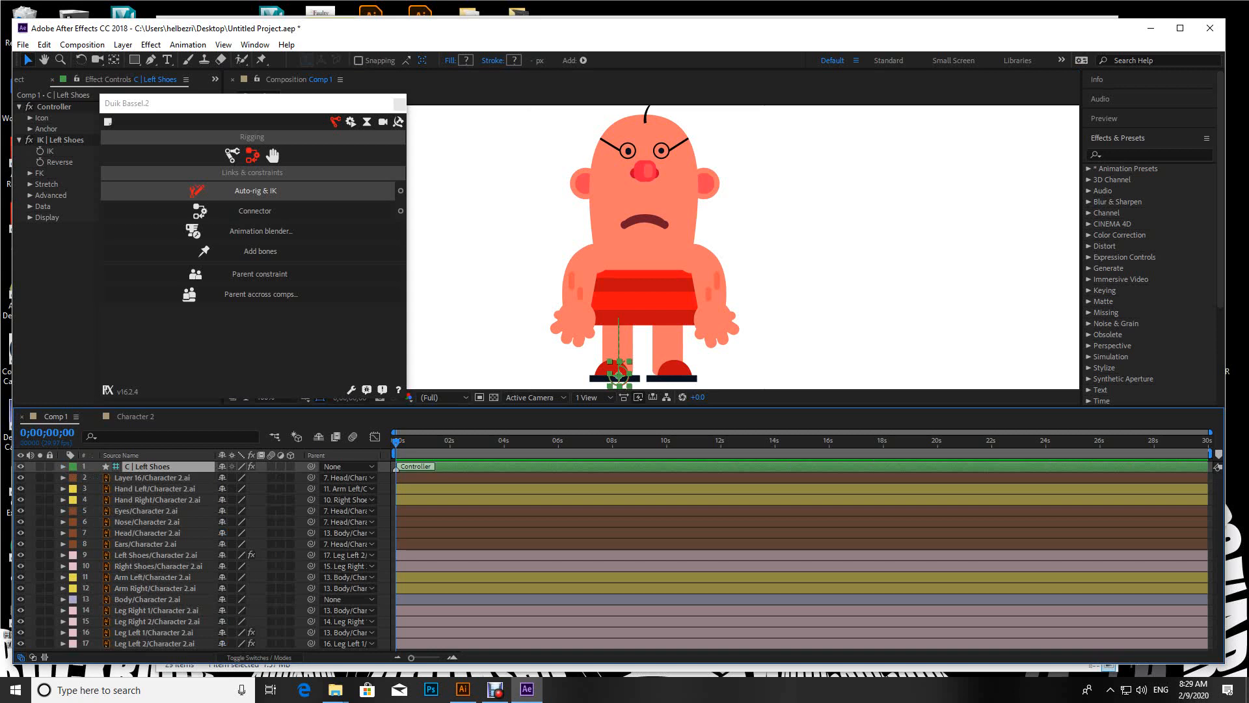
mouse_move(619, 374)
left_mouse_down()
mouse_move(605, 351)
mouse_move(618, 374)
mouse_move(624, 356)
mouse_move(605, 355)
mouse_move(626, 365)
mouse_move(619, 353)
mouse_move(617, 369)
mouse_move(626, 357)
mouse_move(599, 363)
mouse_move(620, 376)
left_mouse_up()
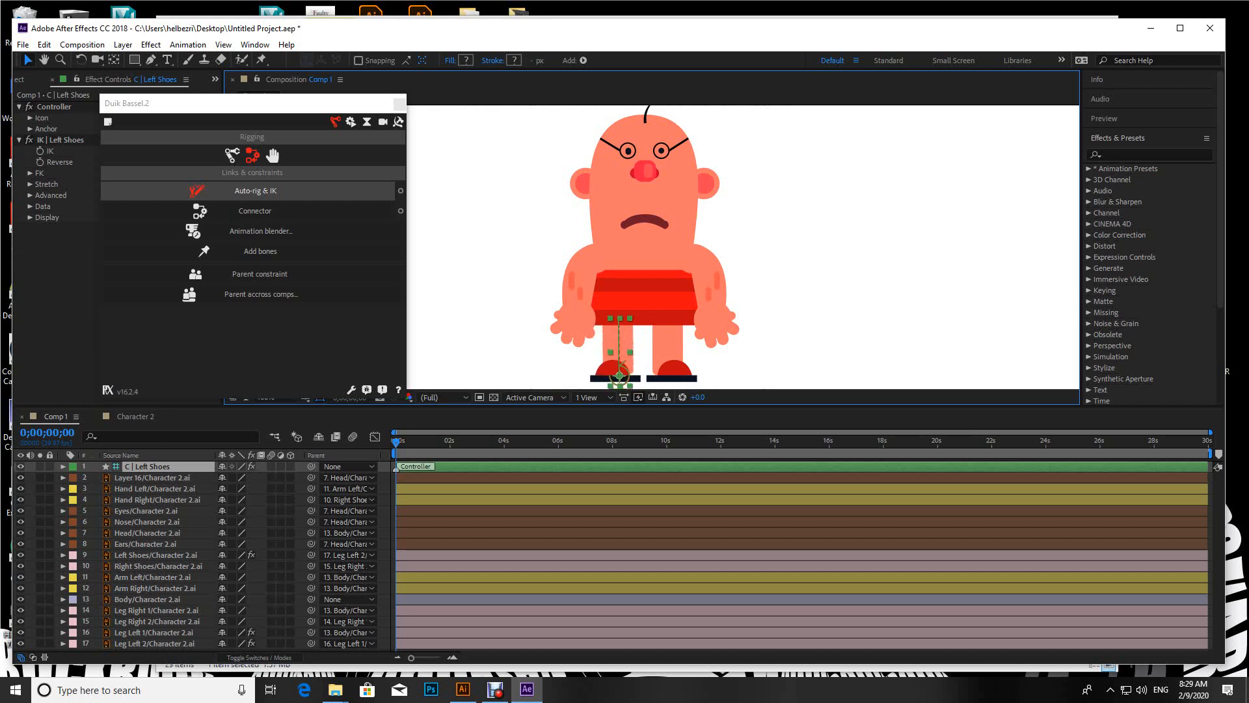
key("ctrl+z")
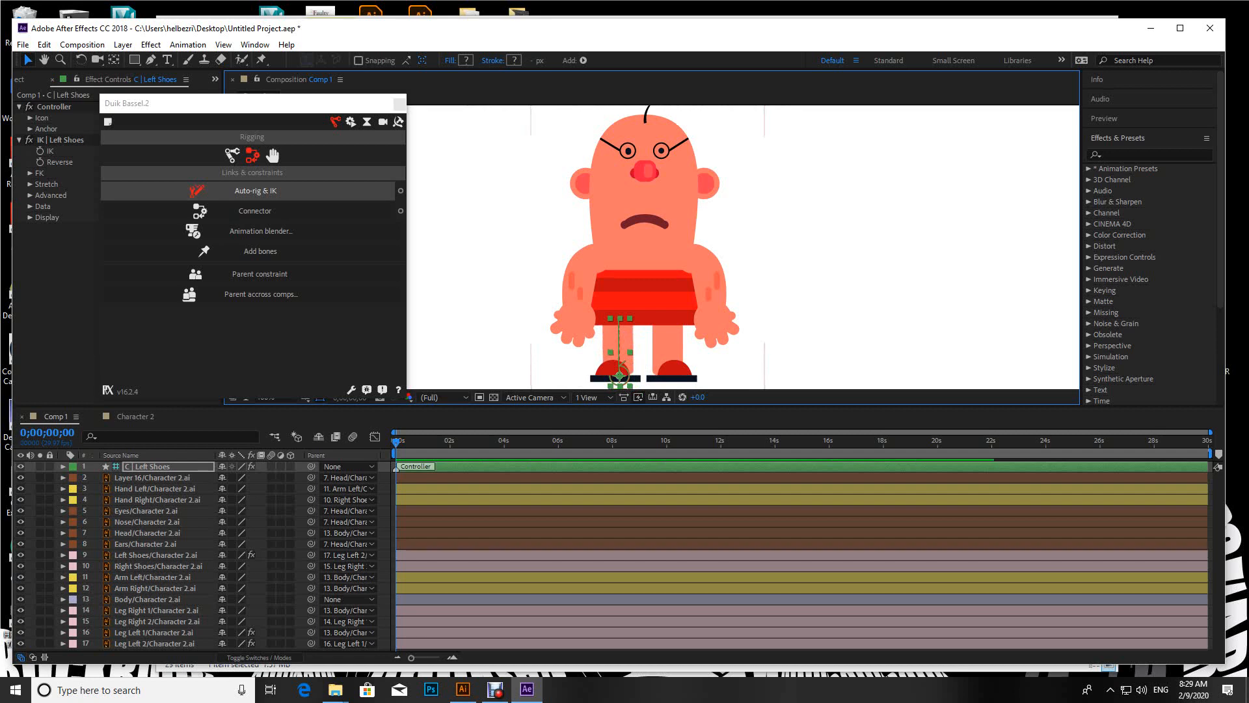
Step: Apply Auto-rig & IK to Leg Right 1, Leg Right 2 and Right Shoes, test the controller, undo the move and collapse its properties
left_click(157, 621)
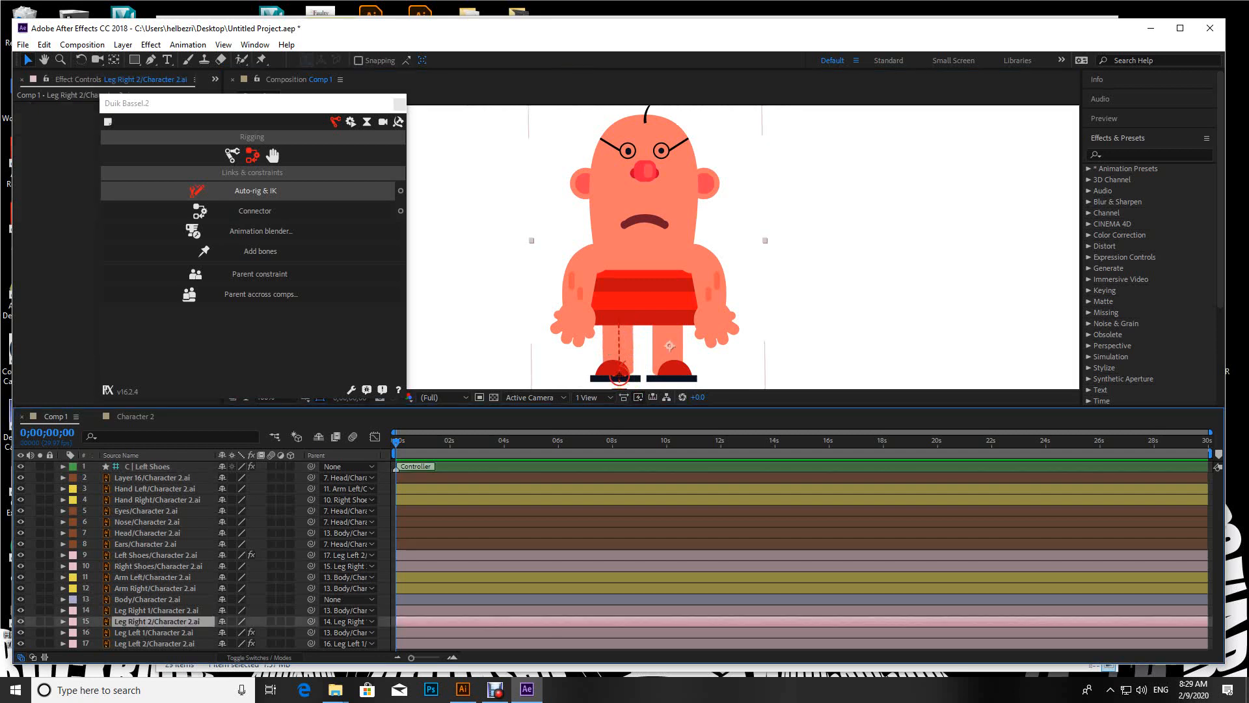
left_click(157, 611, "ctrl")
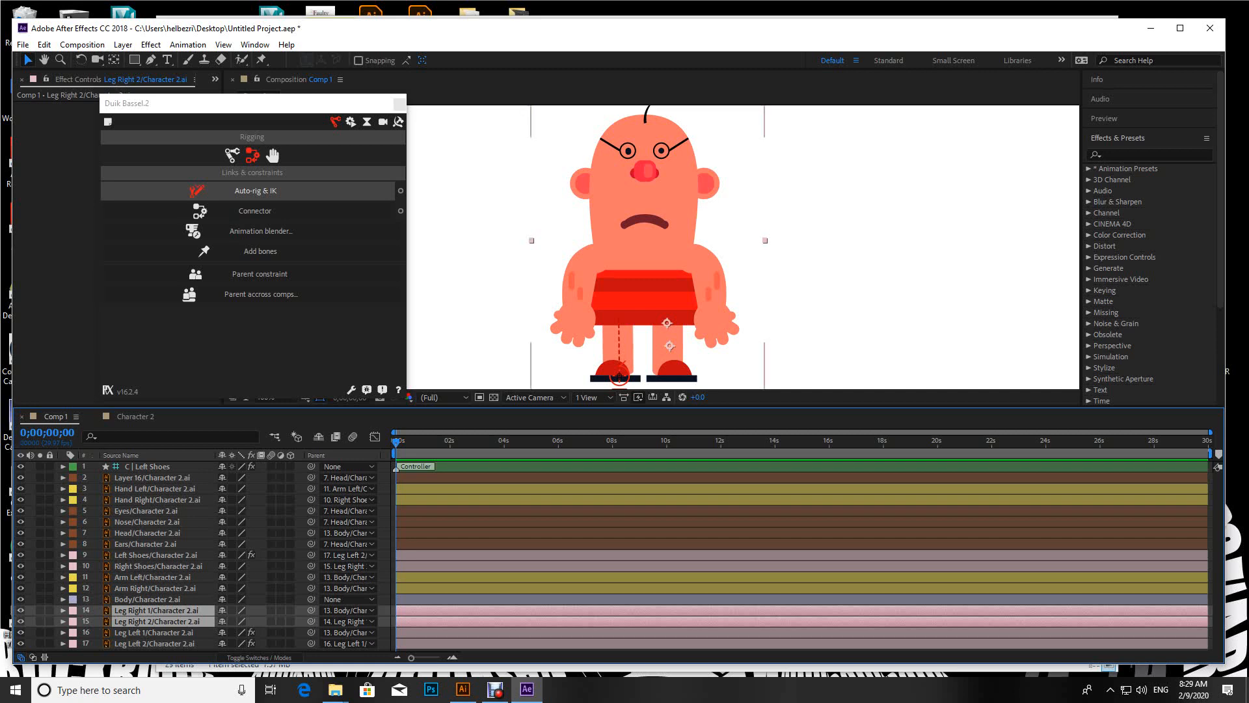
left_click(159, 566, "ctrl")
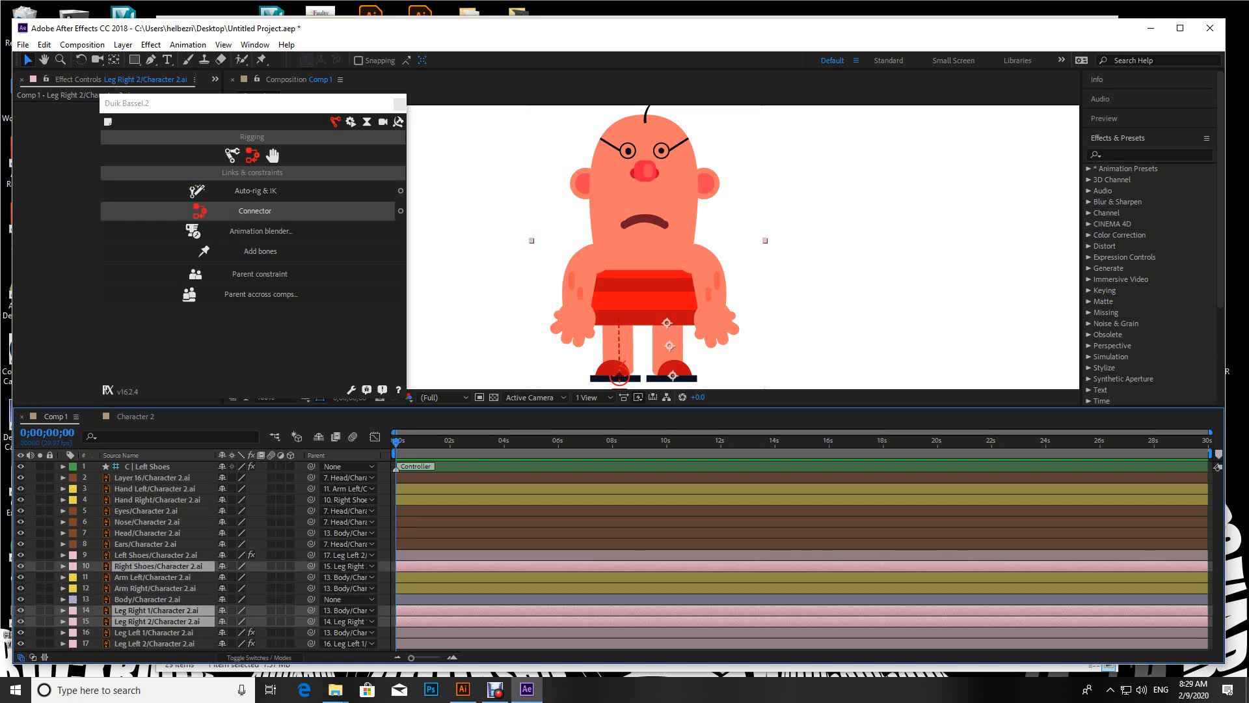
left_click(255, 191)
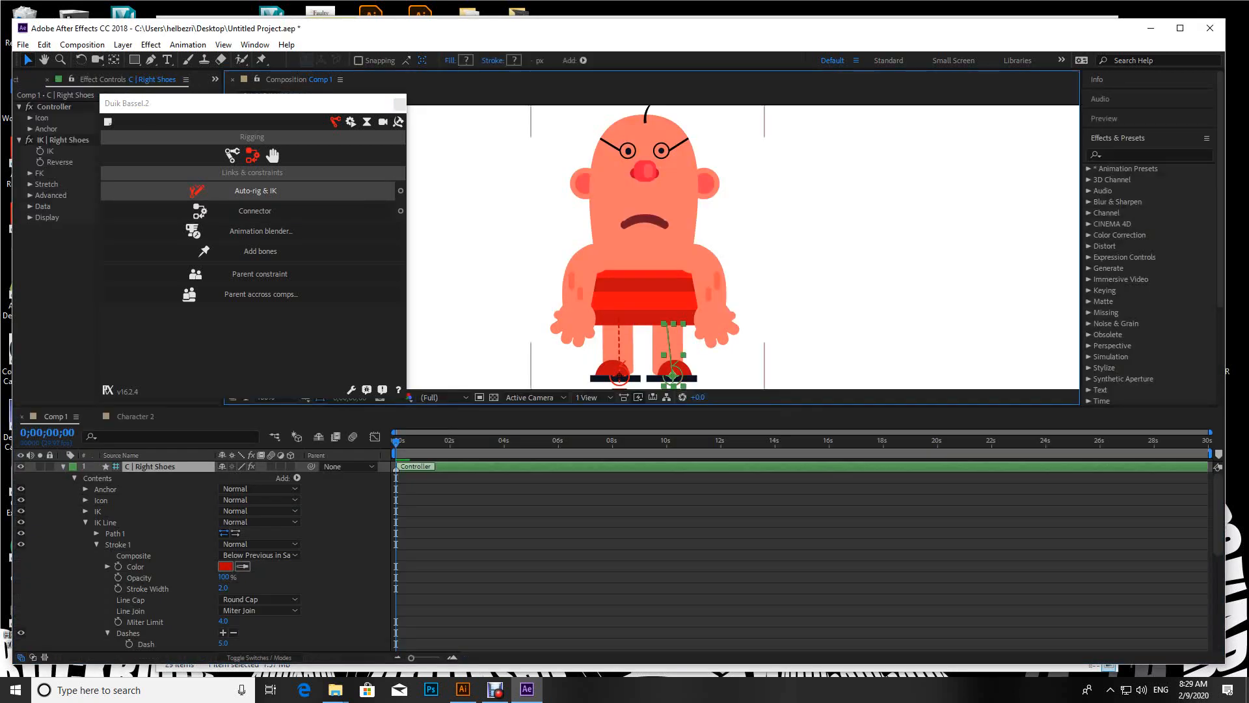
mouse_move(673, 376)
left_mouse_down()
mouse_move(680, 361)
mouse_move(677, 373)
mouse_move(665, 363)
left_mouse_up()
key("ctrl+z")
left_click(63, 466)
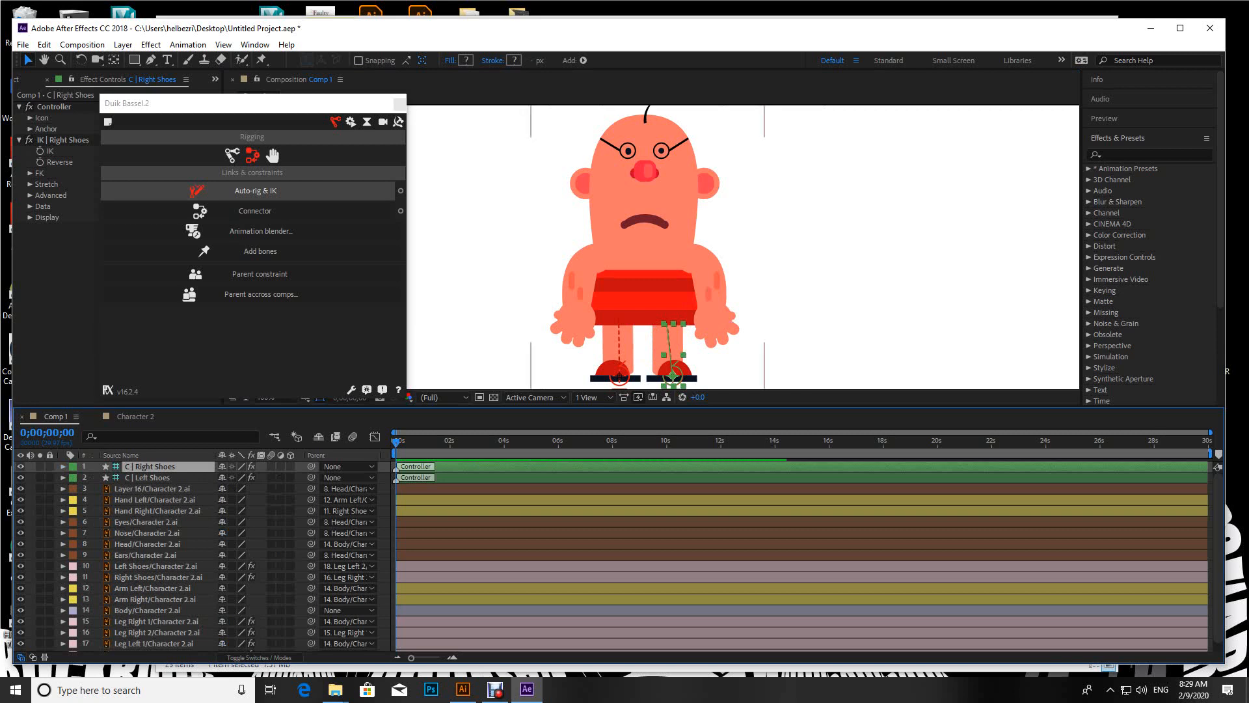
Step: Parent the Hand Right layer to Arm Right, then test-move the hand and undo that move
left_click(718, 327)
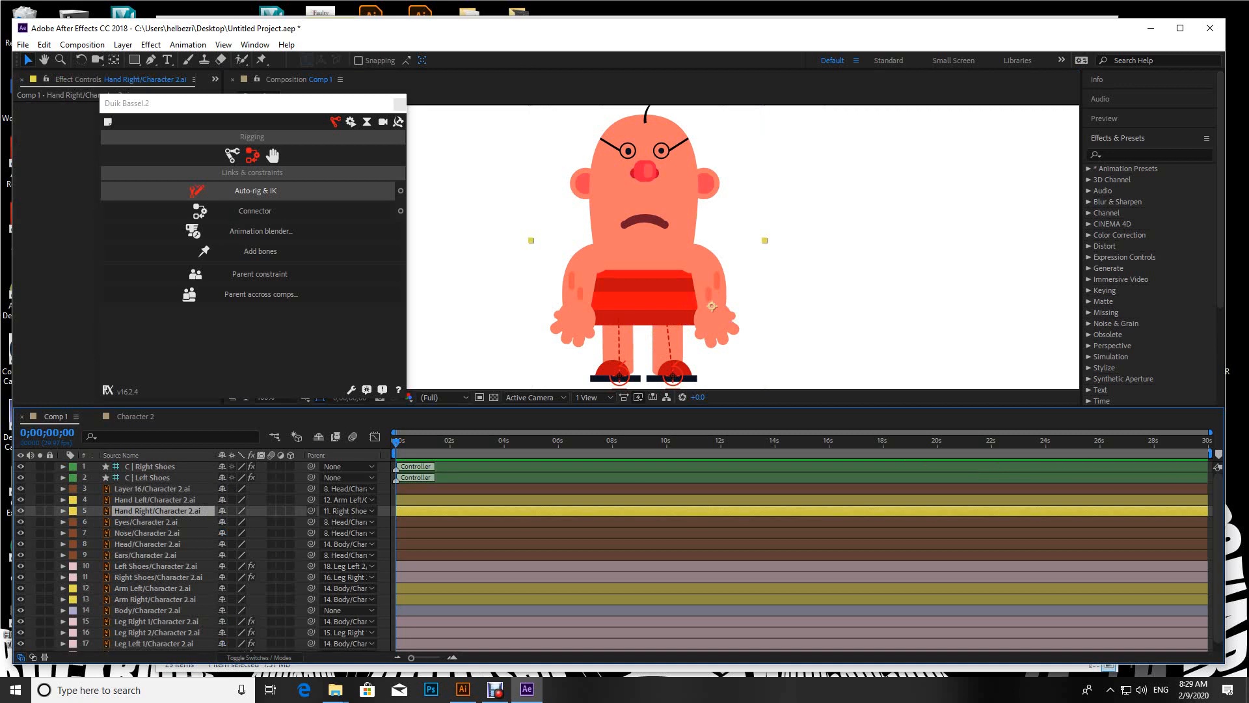
left_click_drag(311, 511, 154, 600)
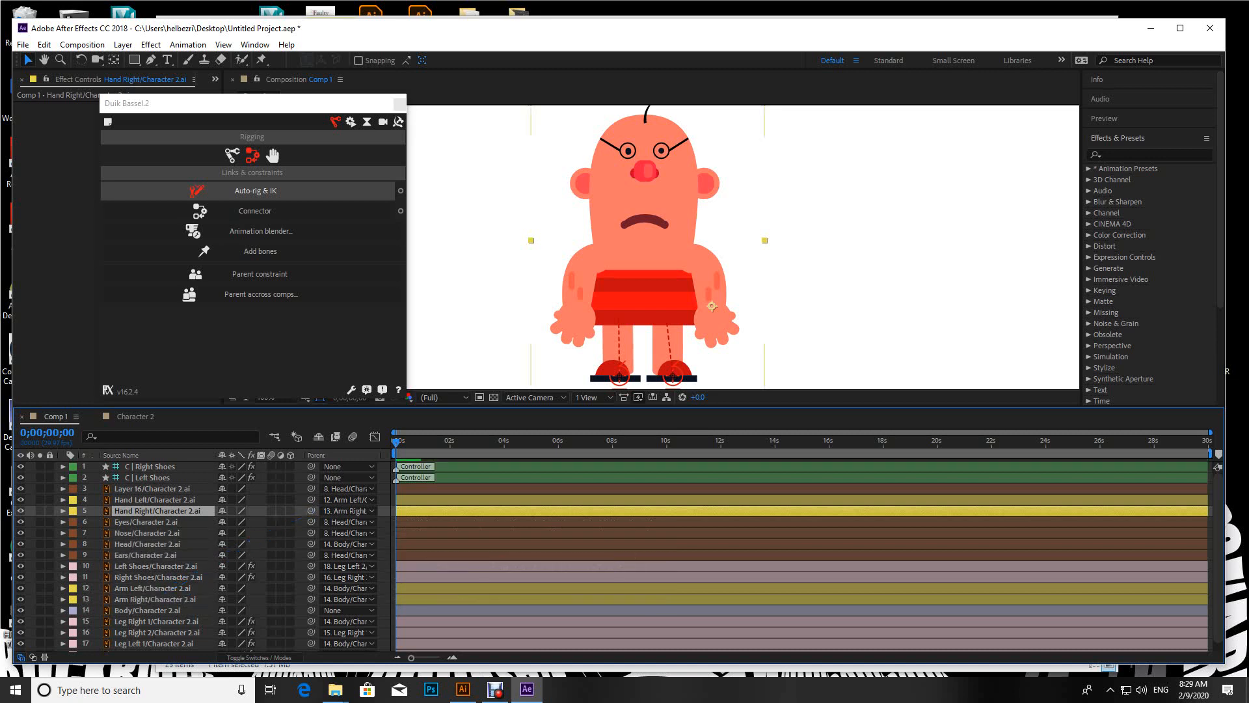
left_click_drag(716, 327, 722, 313)
key("ctrl+z")
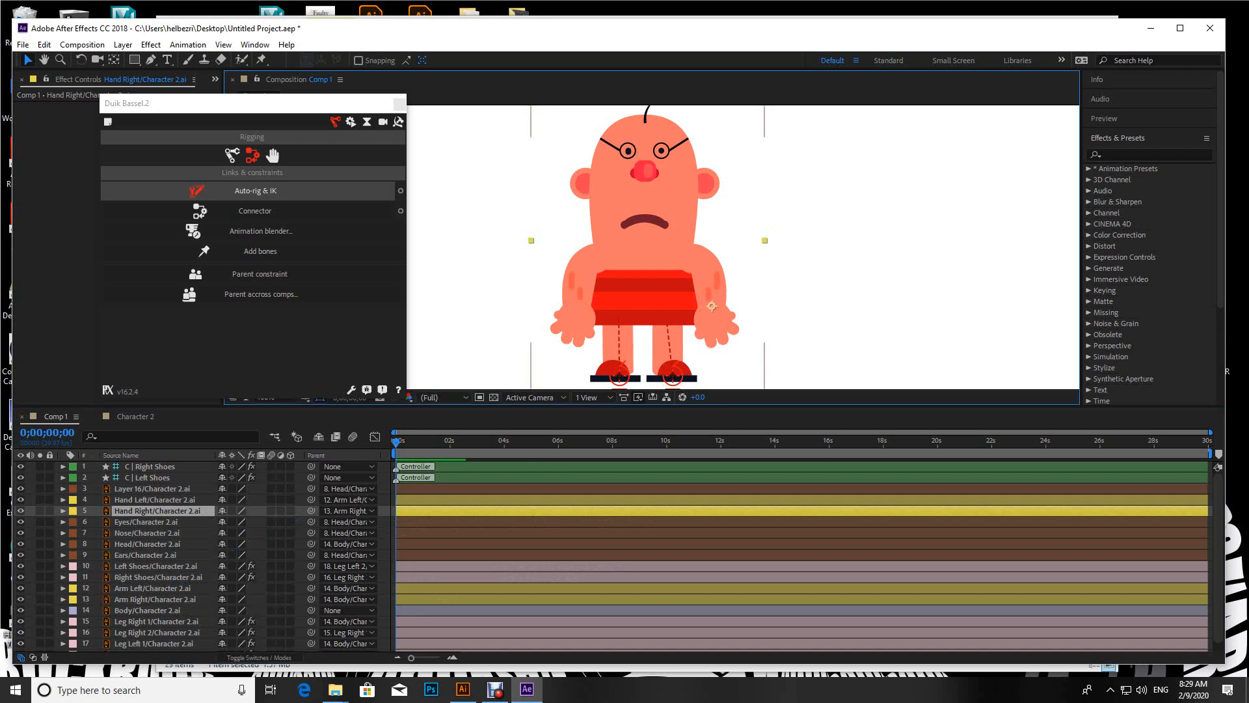
Step: Test the leg bend with the Right Shoes and Left Shoes controllers and settle both feet slightly closer together on the ground
left_click(619, 374)
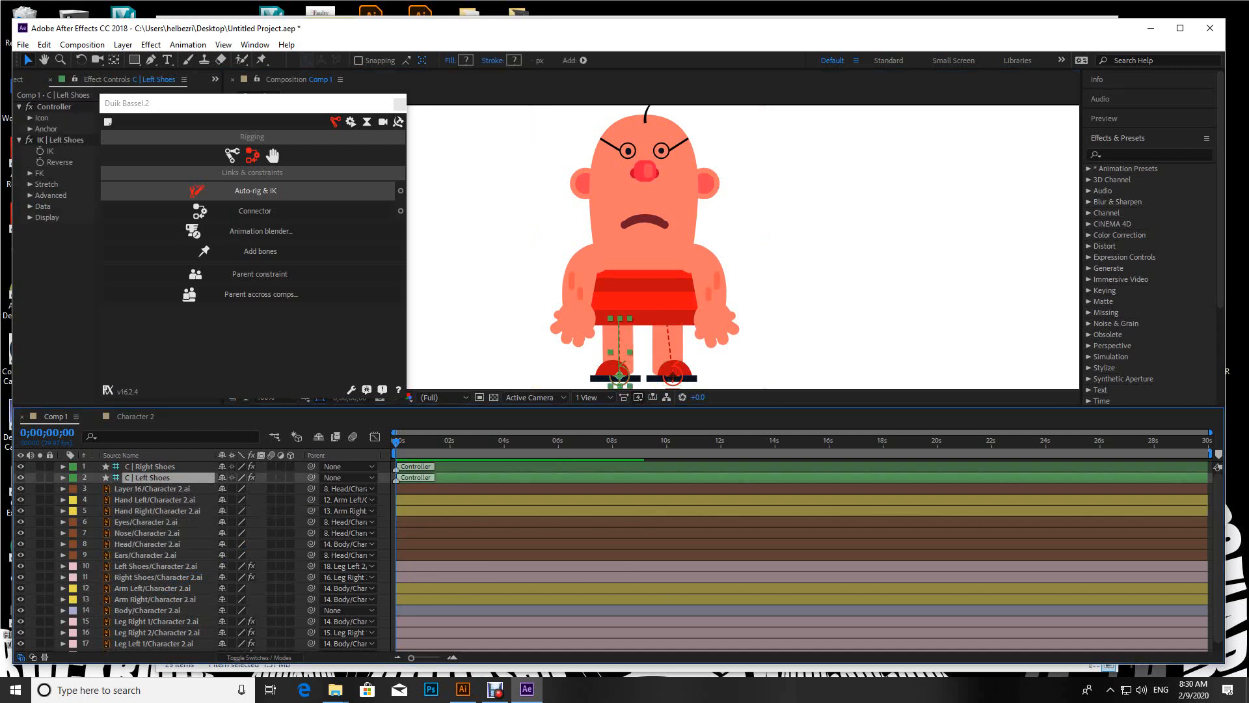
left_click(673, 376)
mouse_move(673, 375)
left_mouse_down()
mouse_move(681, 361)
mouse_move(652, 371)
mouse_move(658, 351)
mouse_move(675, 365)
left_mouse_up()
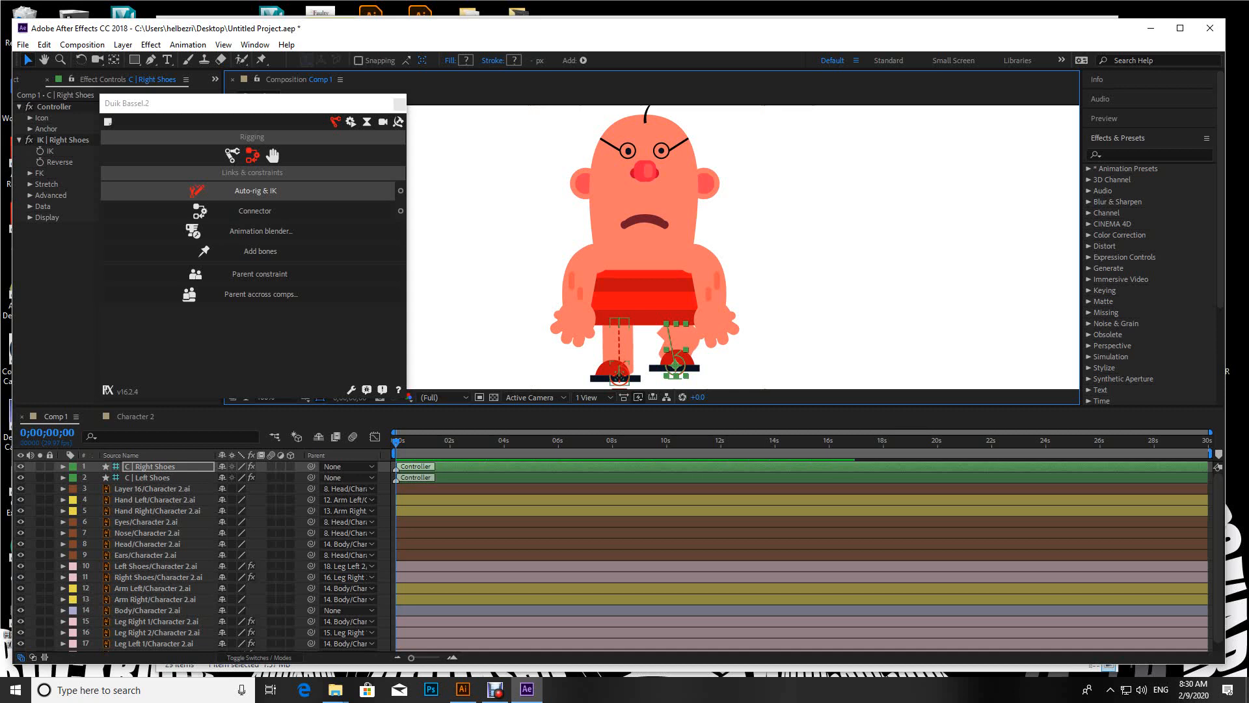
mouse_move(620, 377)
left_mouse_down()
mouse_move(629, 363)
mouse_move(675, 369)
mouse_move(622, 377)
left_mouse_up()
left_click(670, 375)
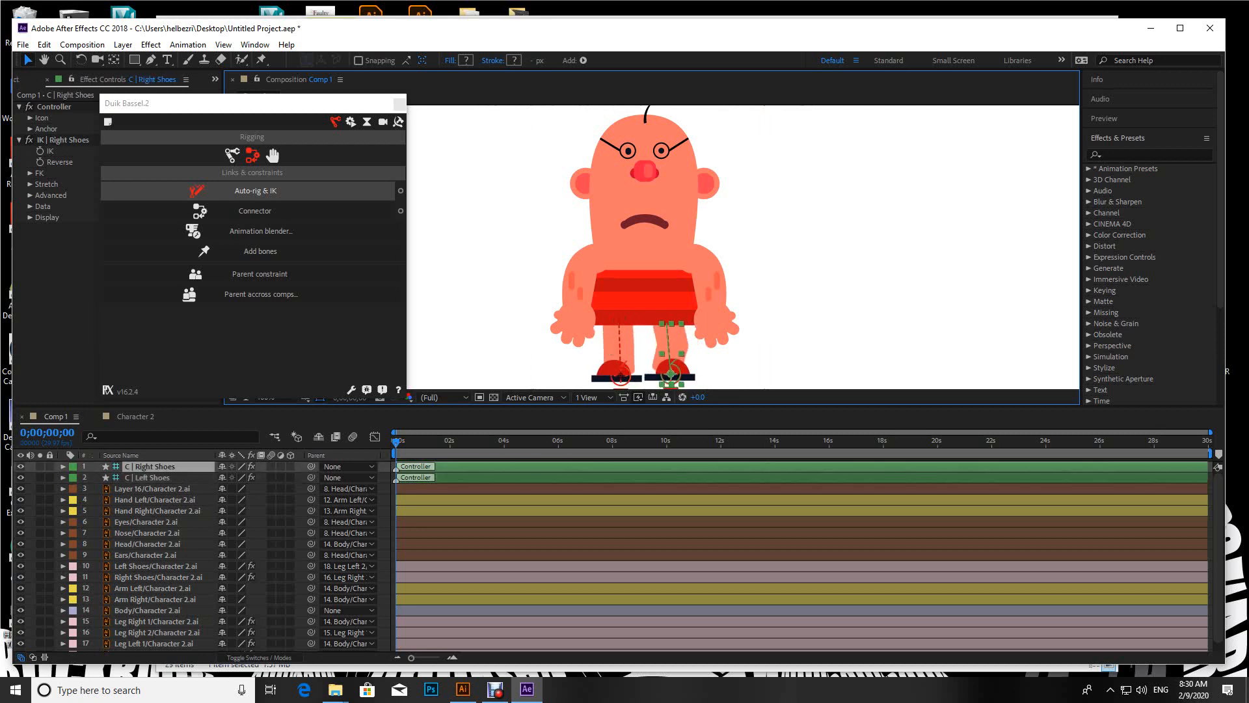
key("Return")
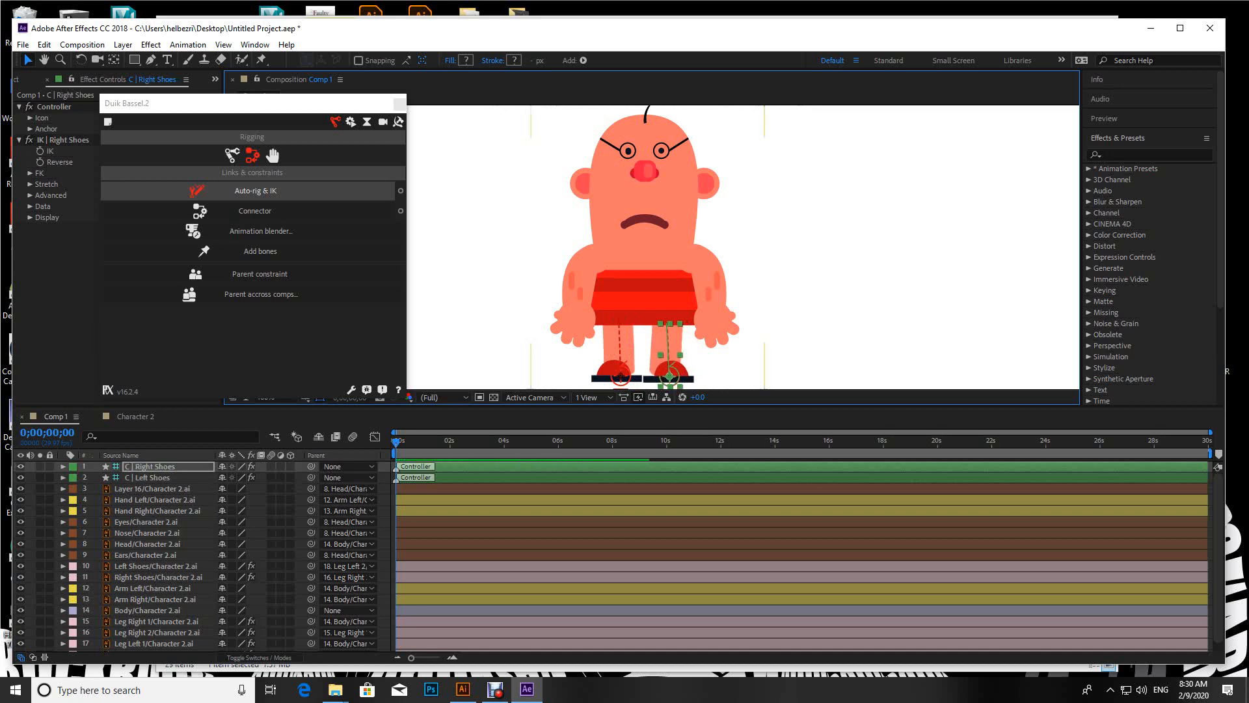
Step: Apply Auto-rig & IK to the Hand Left and Arm Left layers, move the hand controller slightly outward and collapse its properties
left_click(155, 500)
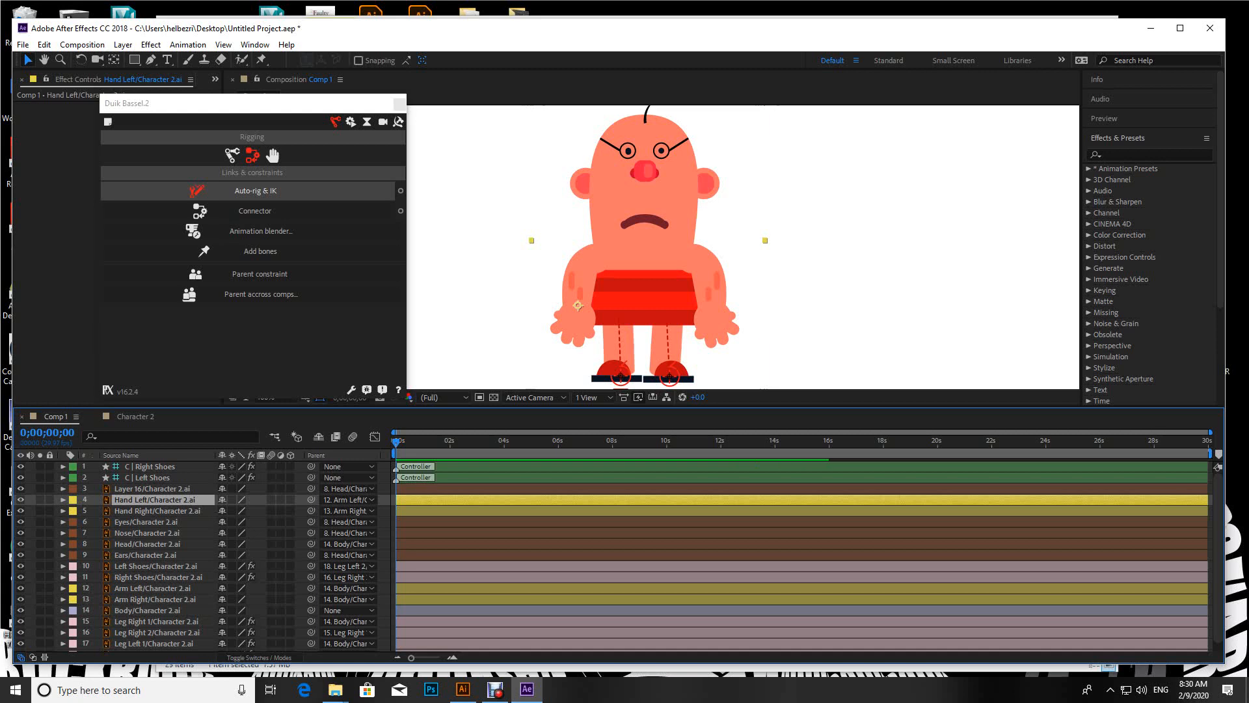
left_click(154, 588, "ctrl")
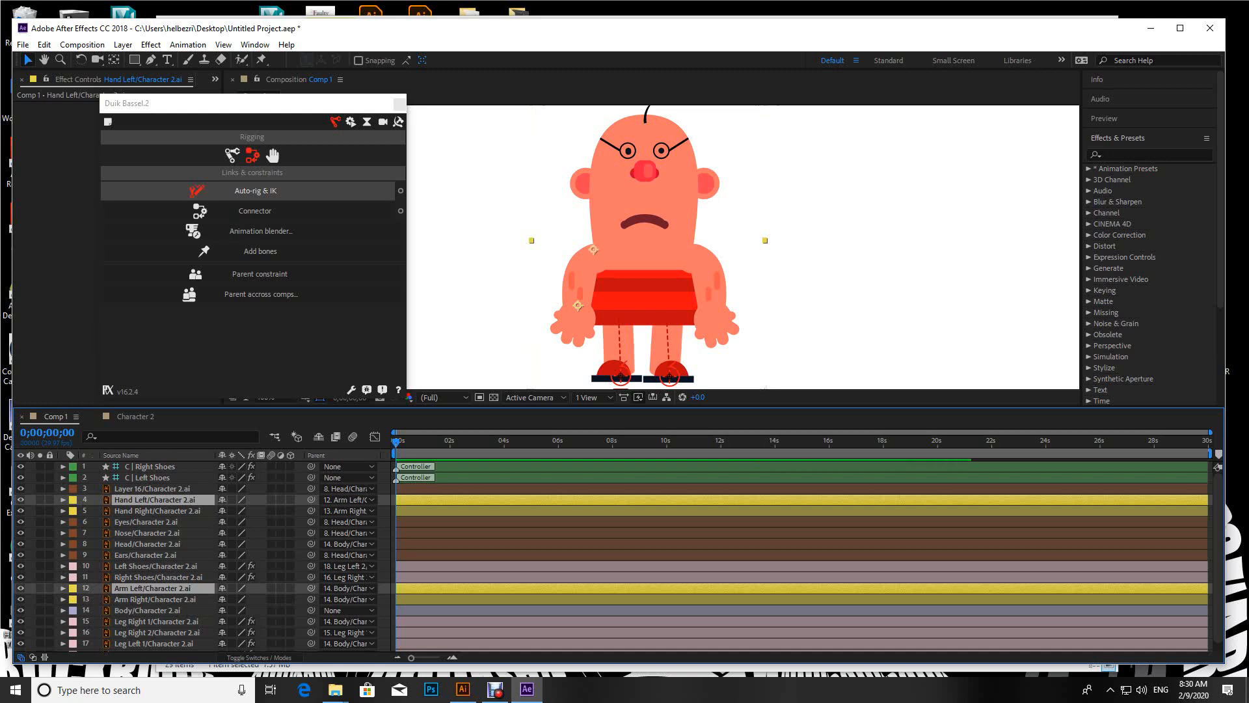
left_click(255, 191)
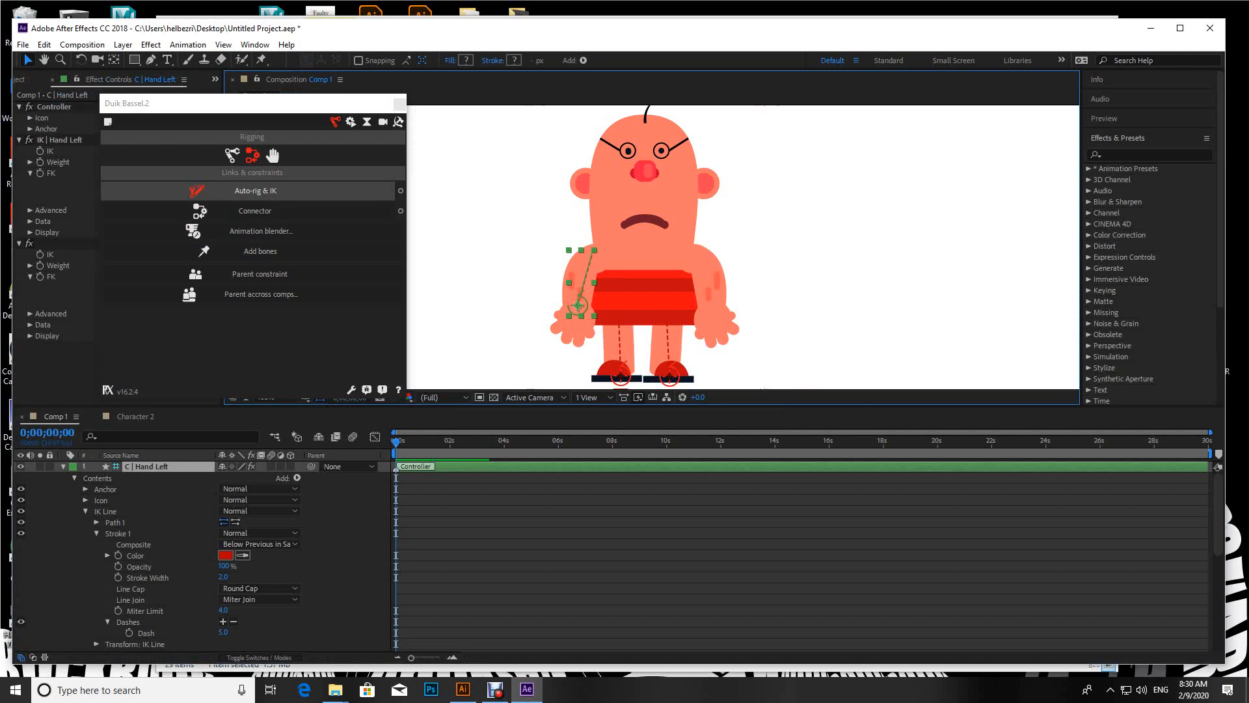
mouse_move(578, 306)
left_mouse_down()
mouse_move(556, 277)
mouse_move(606, 300)
mouse_move(551, 283)
mouse_move(539, 254)
mouse_move(588, 304)
mouse_move(540, 252)
mouse_move(580, 304)
mouse_move(566, 303)
left_mouse_up()
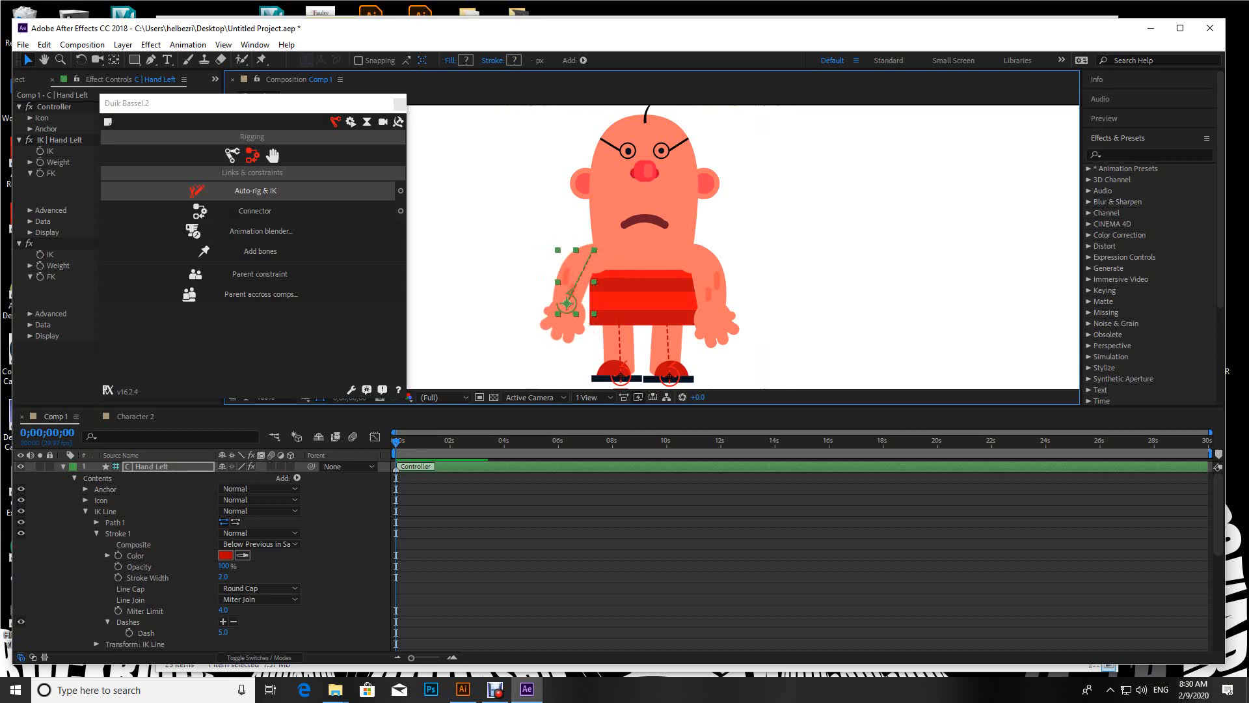
left_click(63, 466)
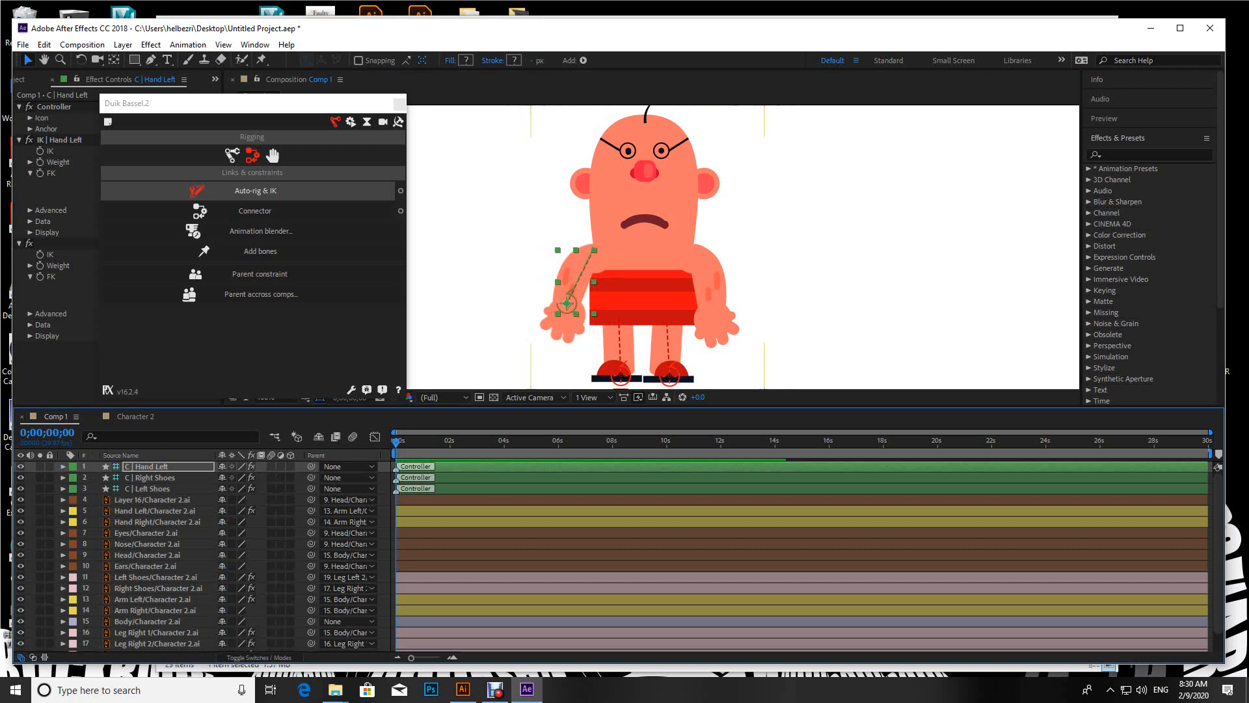
Step: Apply Auto-rig & IK to Hand Right and Arm Right, test the controller, leave the hand slightly outward and collapse its properties
left_click(157, 521)
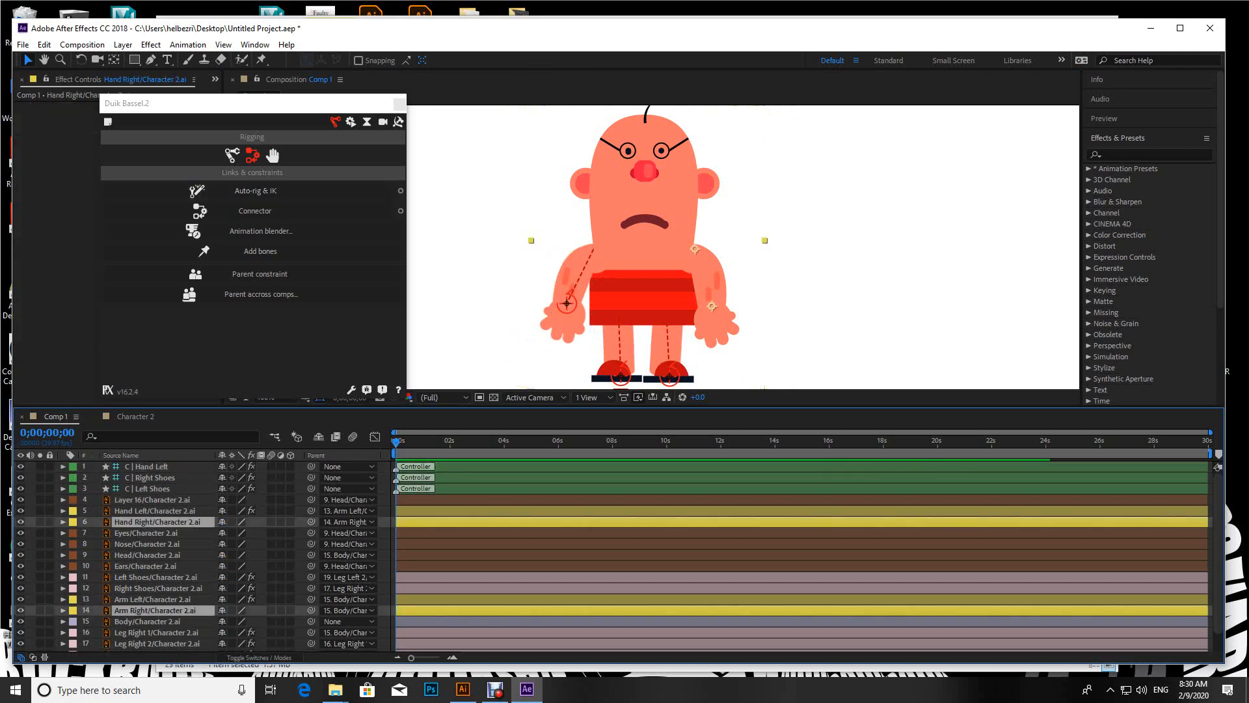
left_click(256, 190)
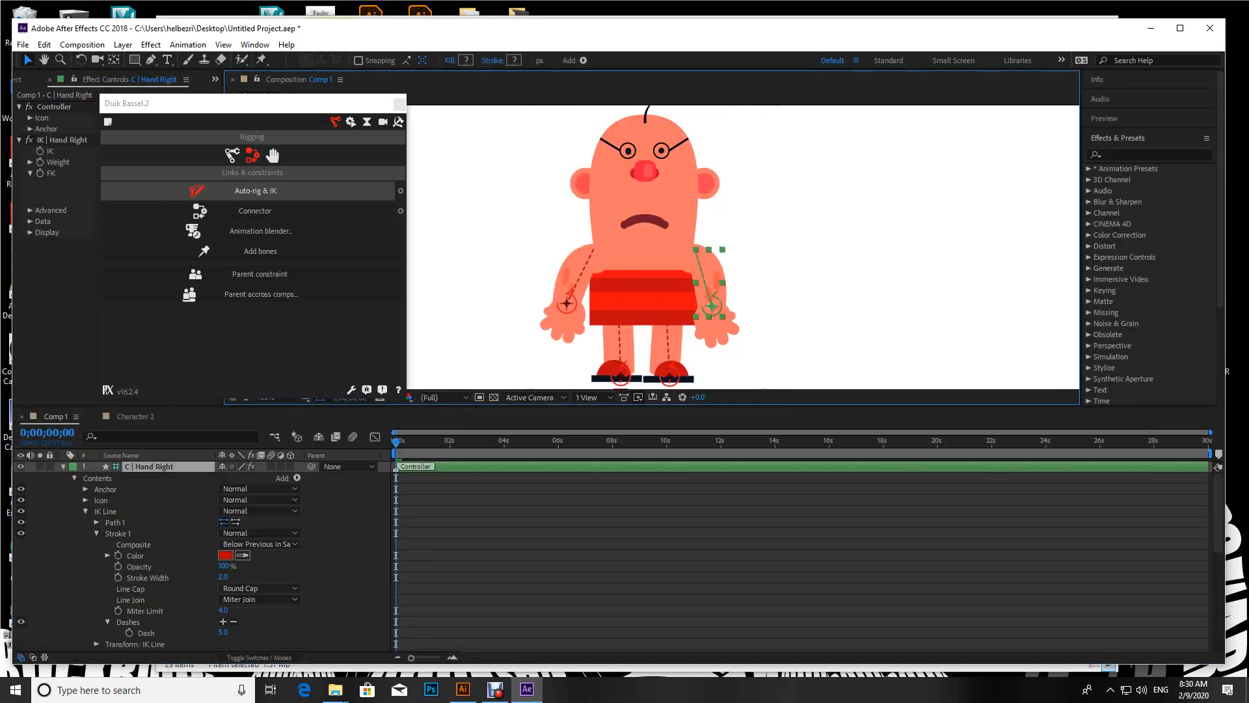
left_click_drag(712, 305, 743, 266)
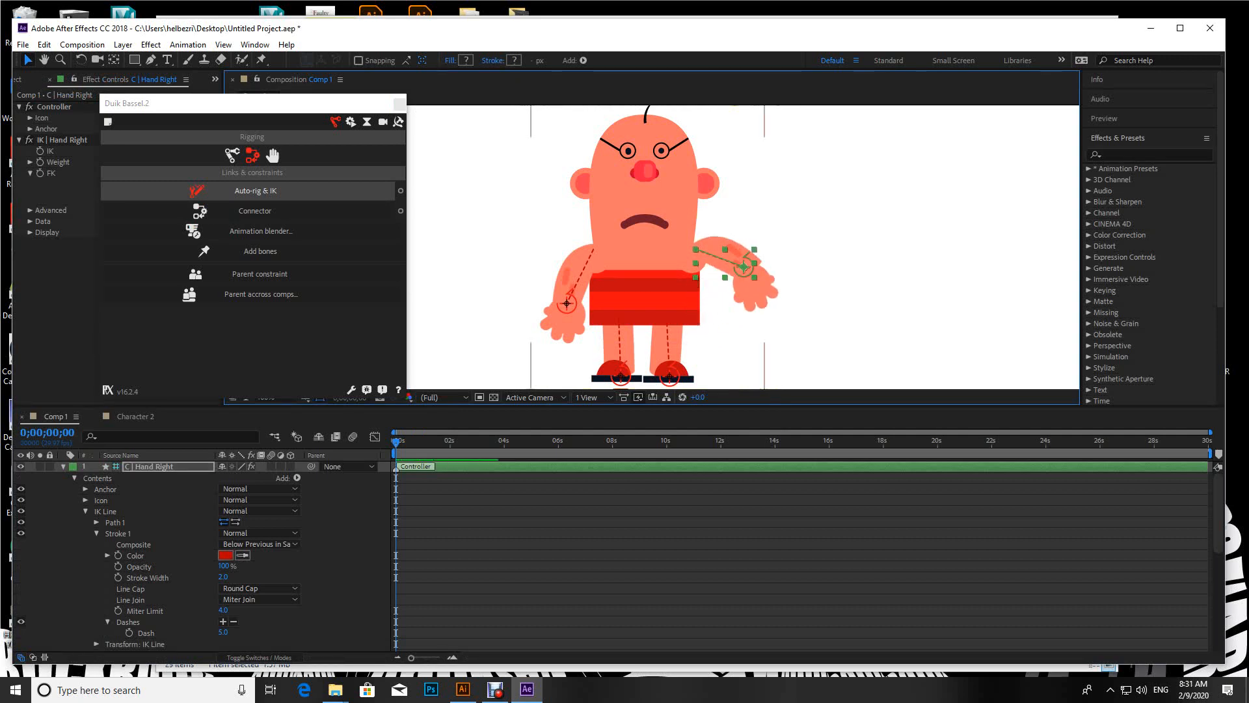
left_click_drag(744, 266, 720, 293)
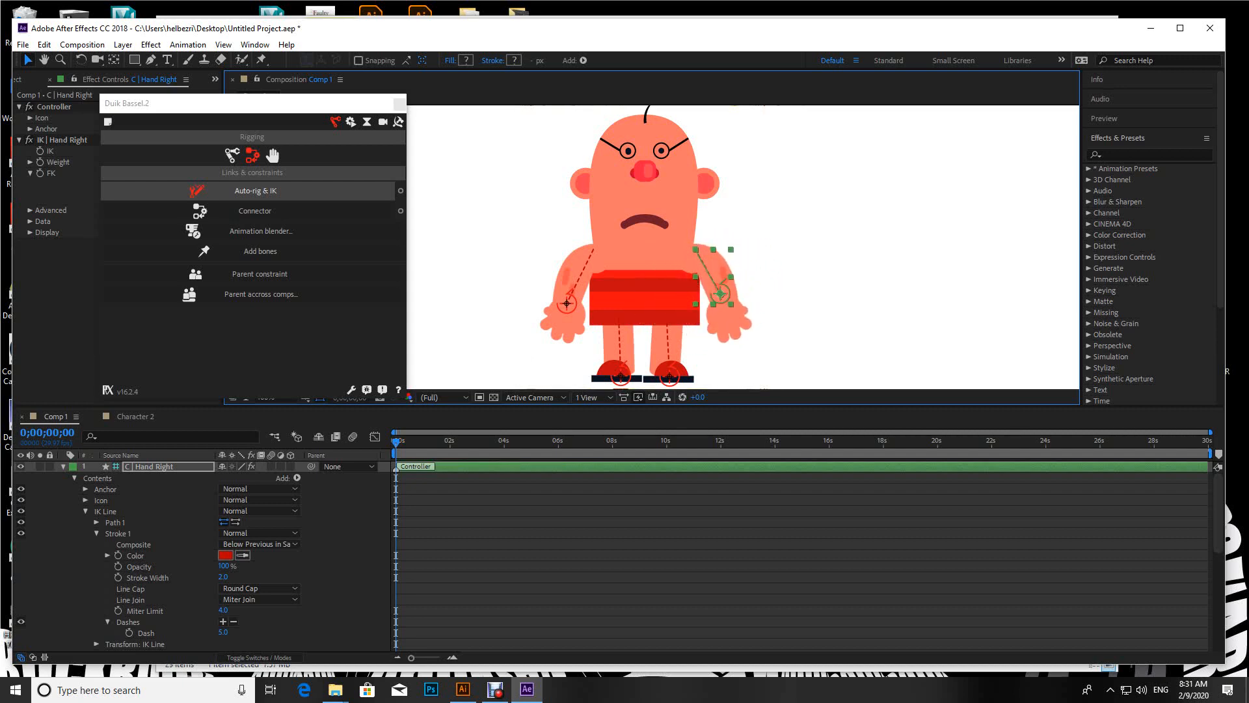
left_click(63, 467)
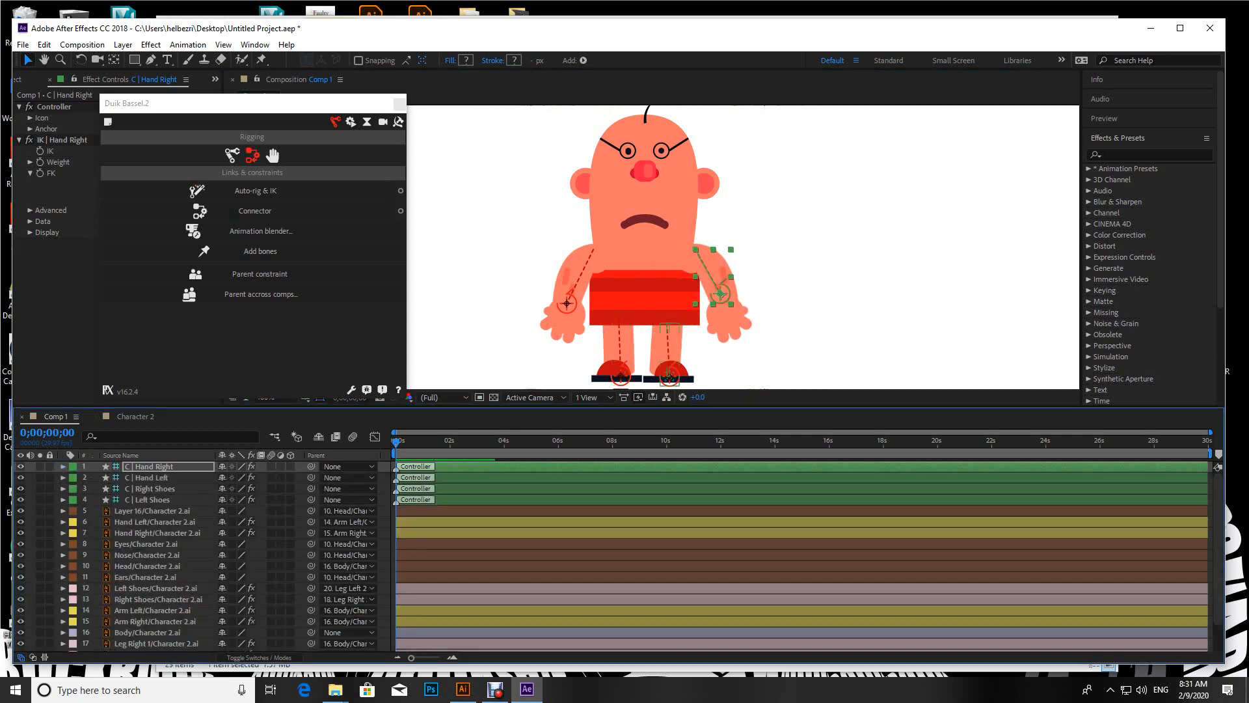
Step: Lock the layers from the C | Left Shoes controller downward, leaving Body unlocked, and move the Body slightly left and down
left_click_drag(679, 145, 690, 136)
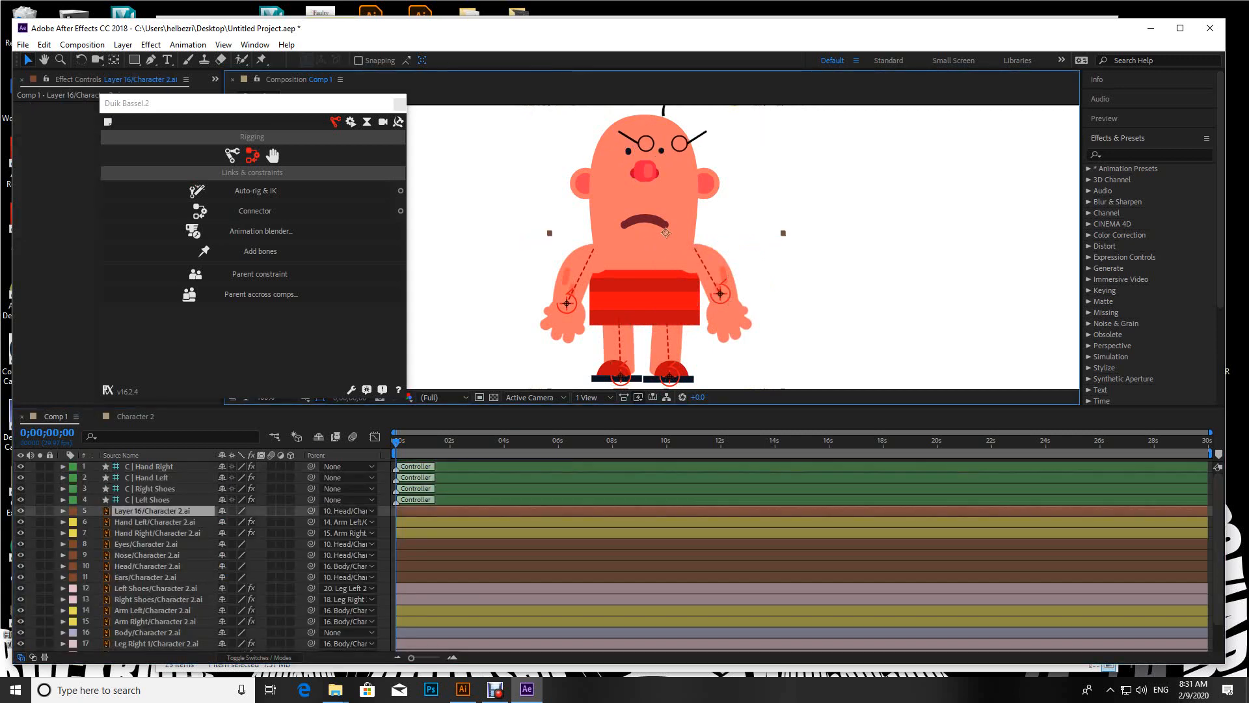
key("ctrl+z")
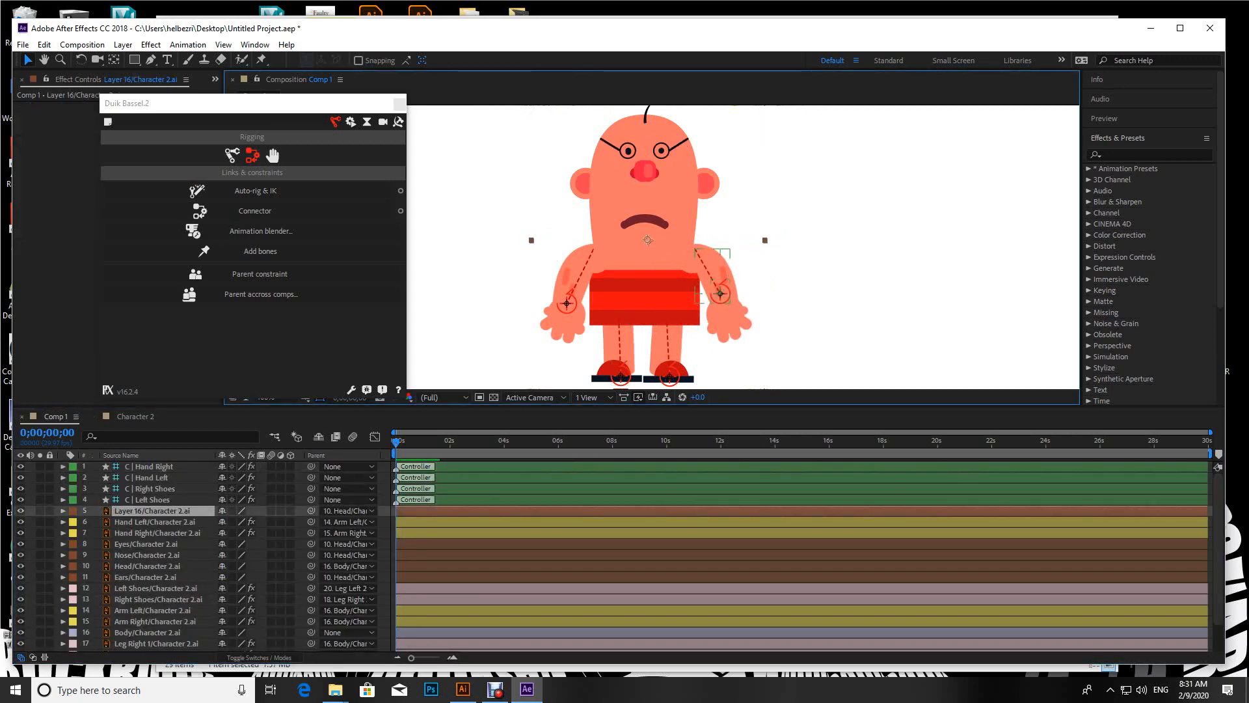
left_click_drag(50, 500, 50, 641)
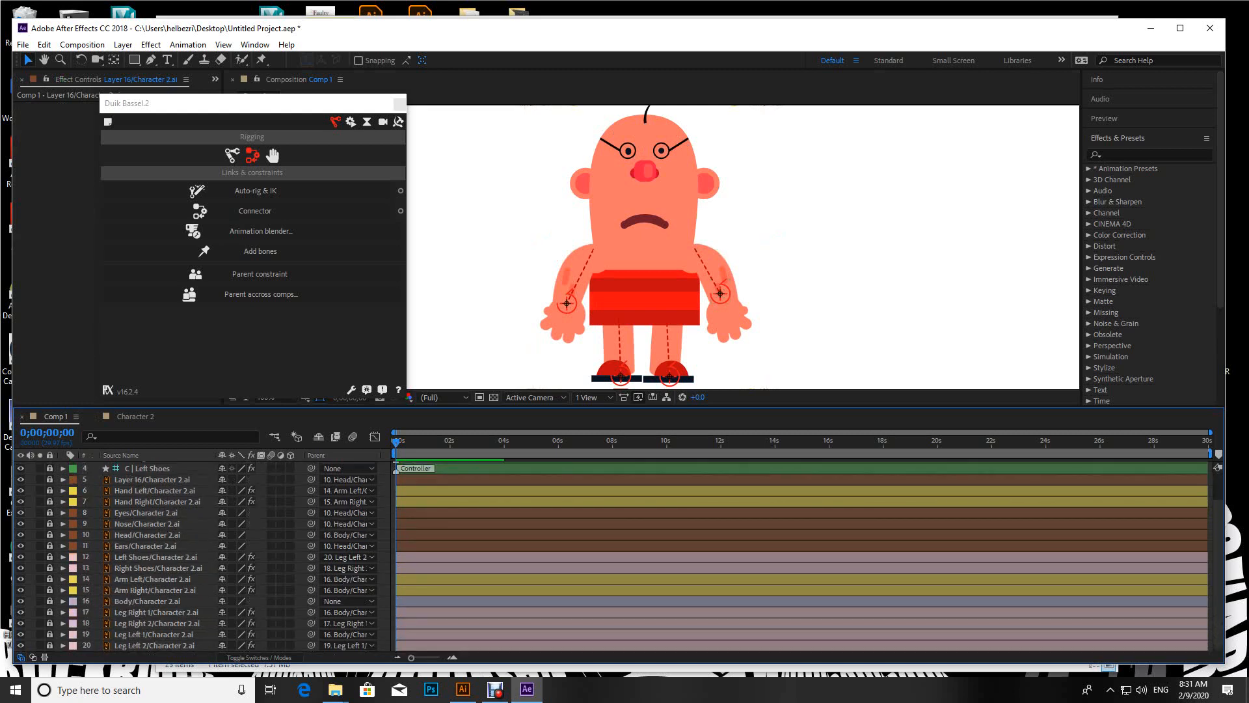
mouse_move(644, 286)
left_mouse_down()
mouse_move(664, 281)
mouse_move(629, 299)
mouse_move(633, 270)
mouse_move(648, 281)
mouse_move(636, 285)
mouse_move(640, 266)
mouse_move(641, 309)
mouse_move(637, 285)
mouse_move(639, 298)
left_mouse_up()
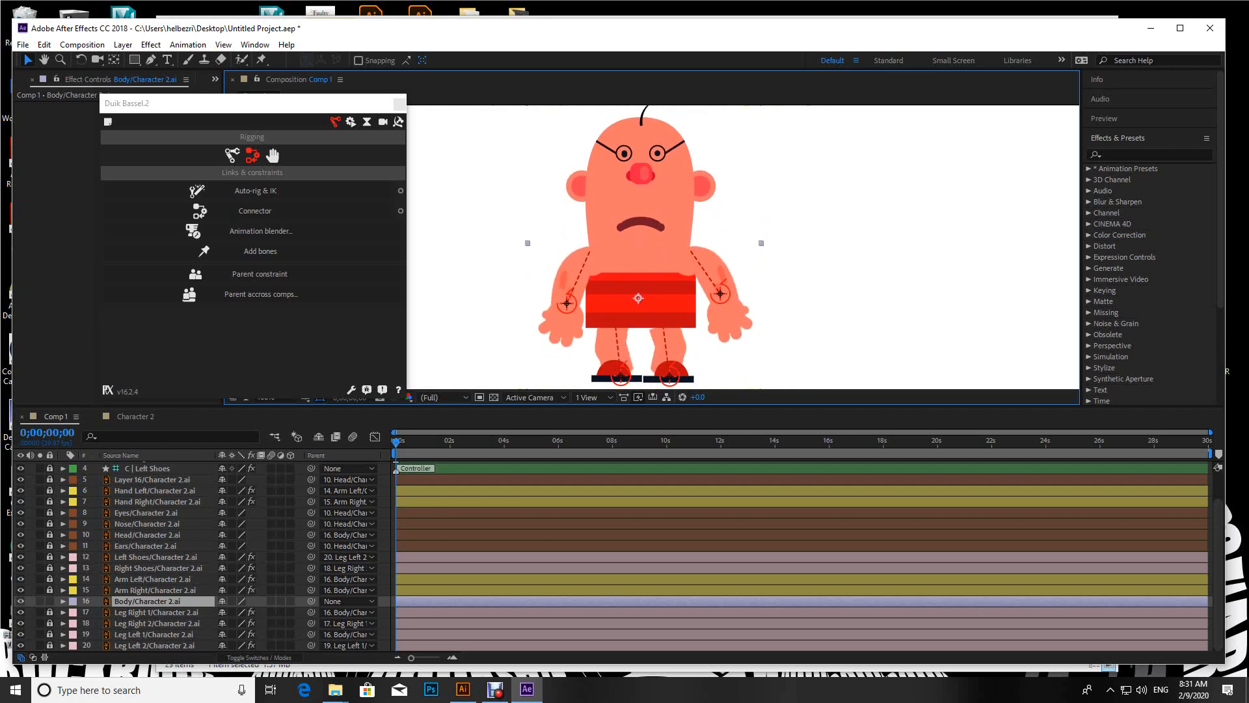
Step: Reveal the Body layer's Position property and turn on keyframing for it at 0;00;00;00
key("Return")
scroll(618, 555, "up", 2)
scroll(618, 554, "down", 2)
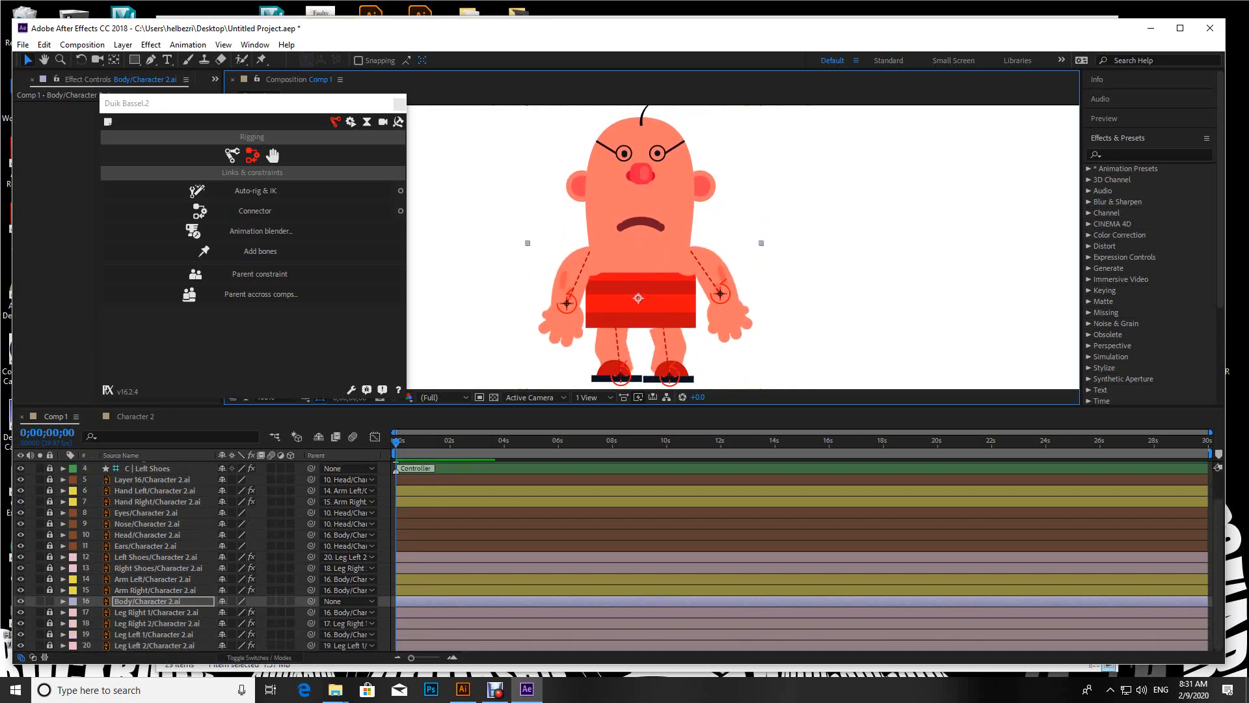
scroll(619, 555, "up", 2)
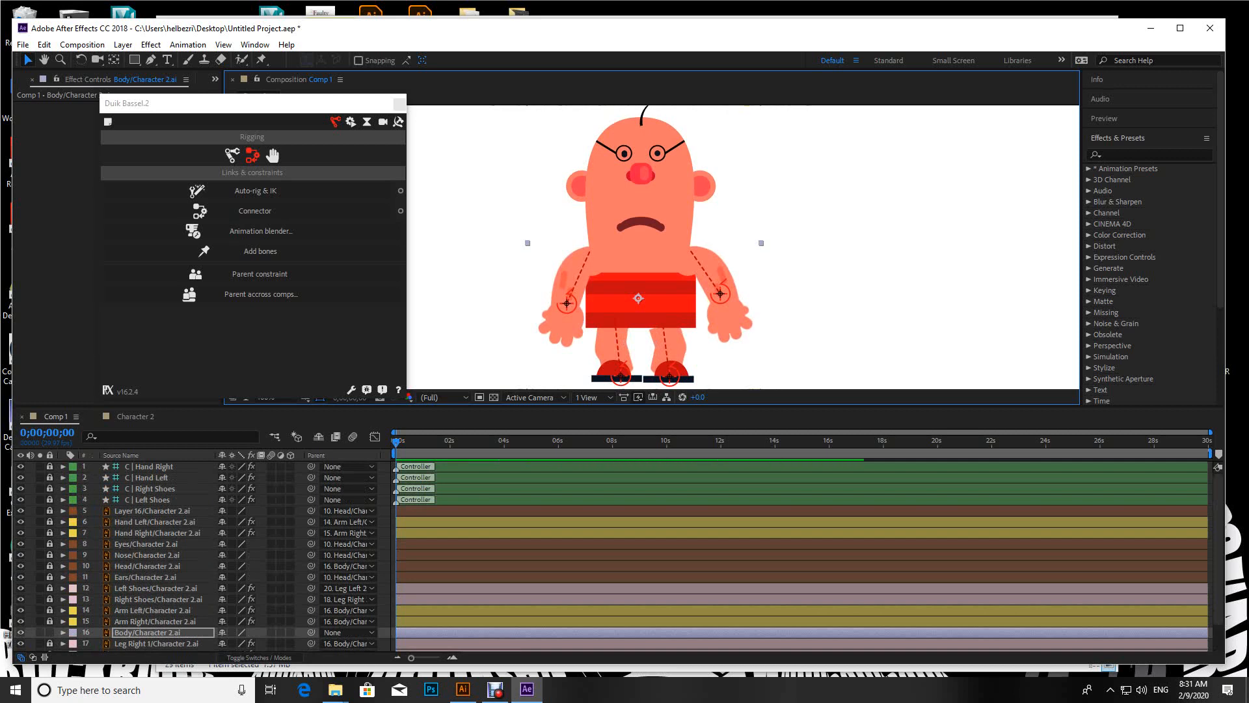
key("p")
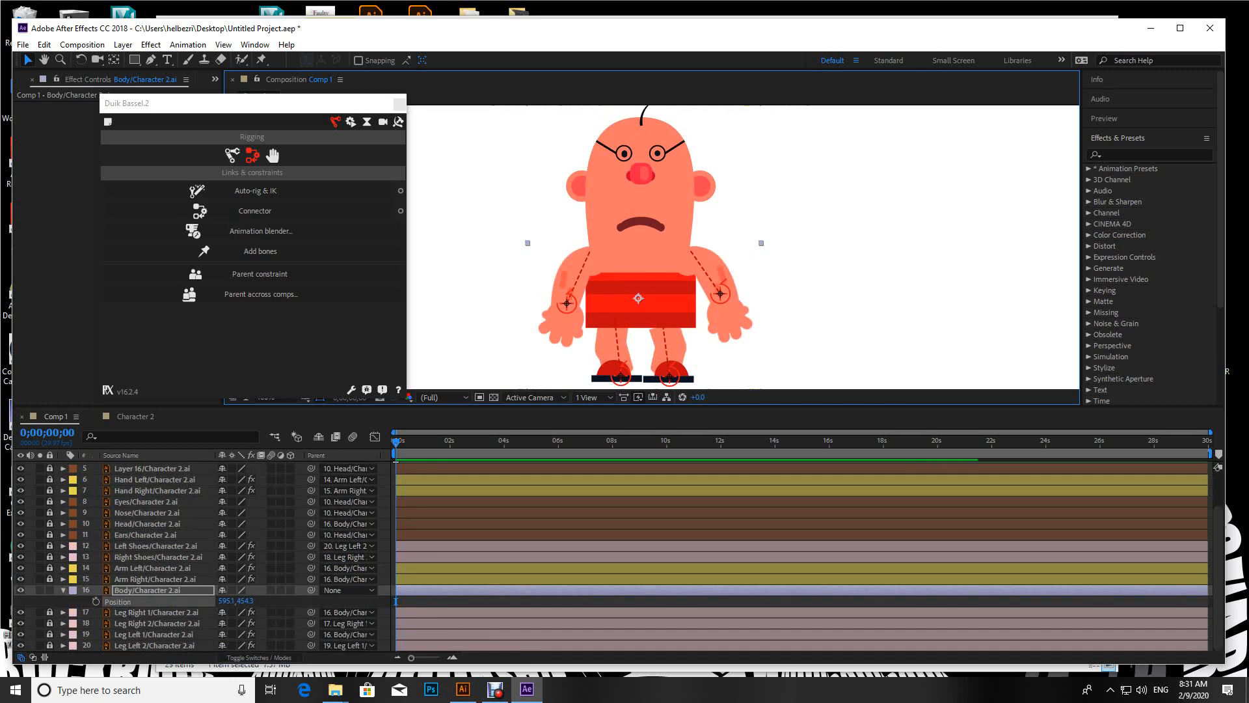
left_click(95, 601)
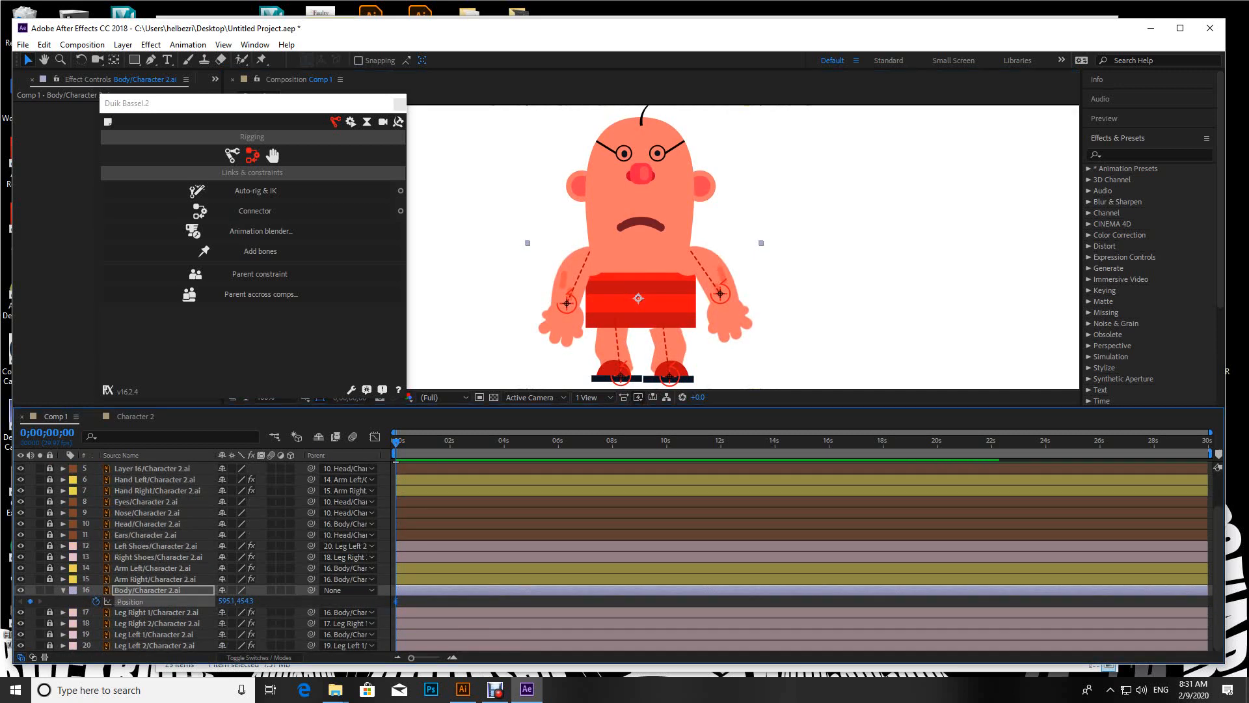
Step: Keyframe the Body lowered to about Y 469 at 0;00;00;28 and raised to about Y 397 at 0;00;02;00, preview, and go to 0;00;02;29
key("space")
left_click_drag(638, 298, 639, 308)
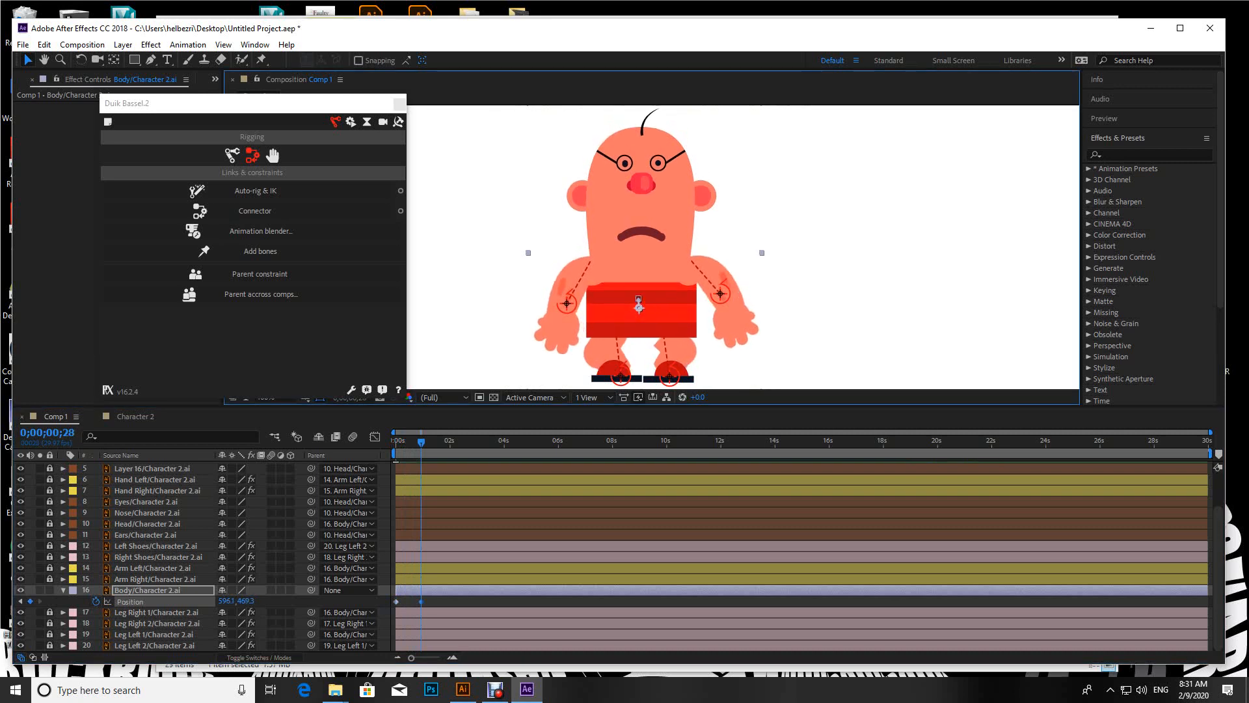
key("space")
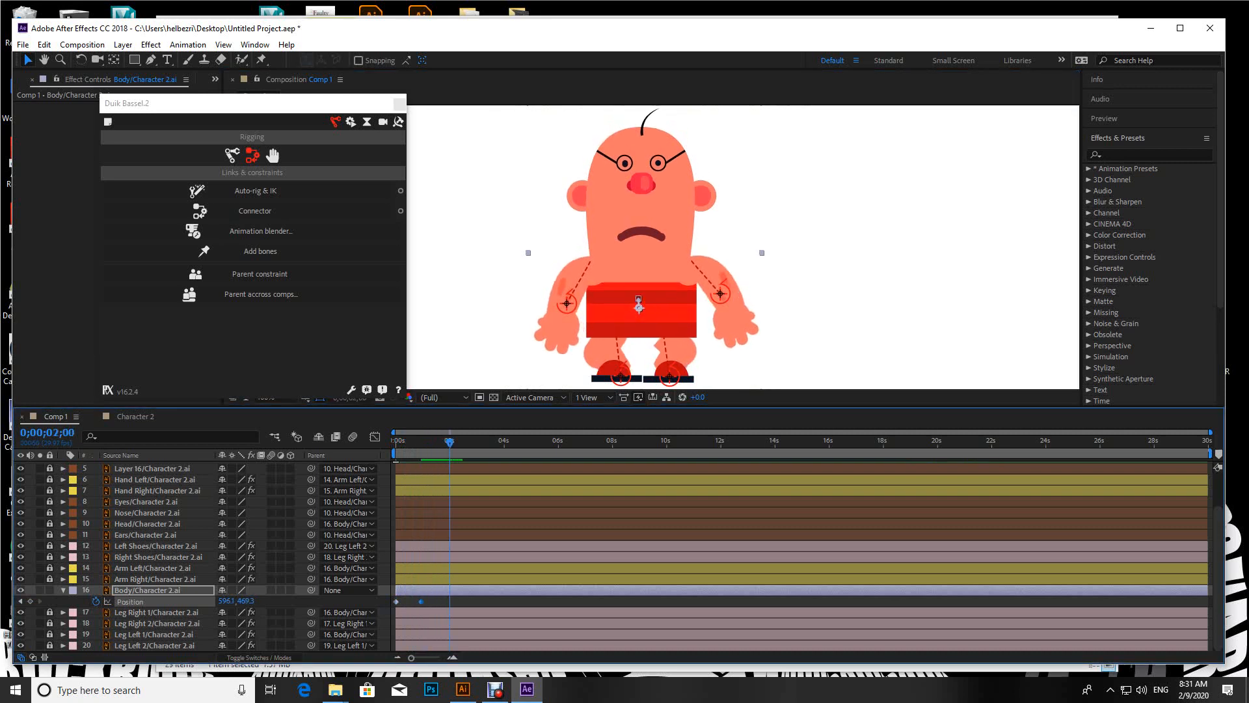
left_click_drag(638, 304, 642, 261)
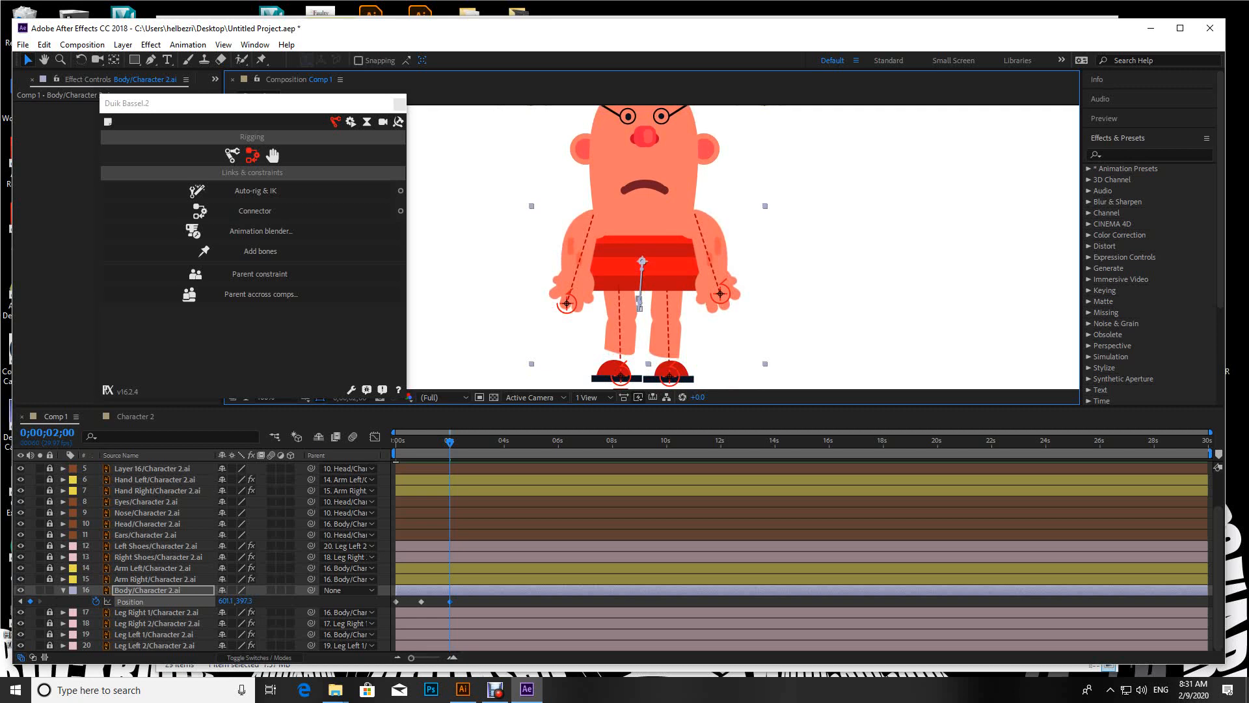
key("space")
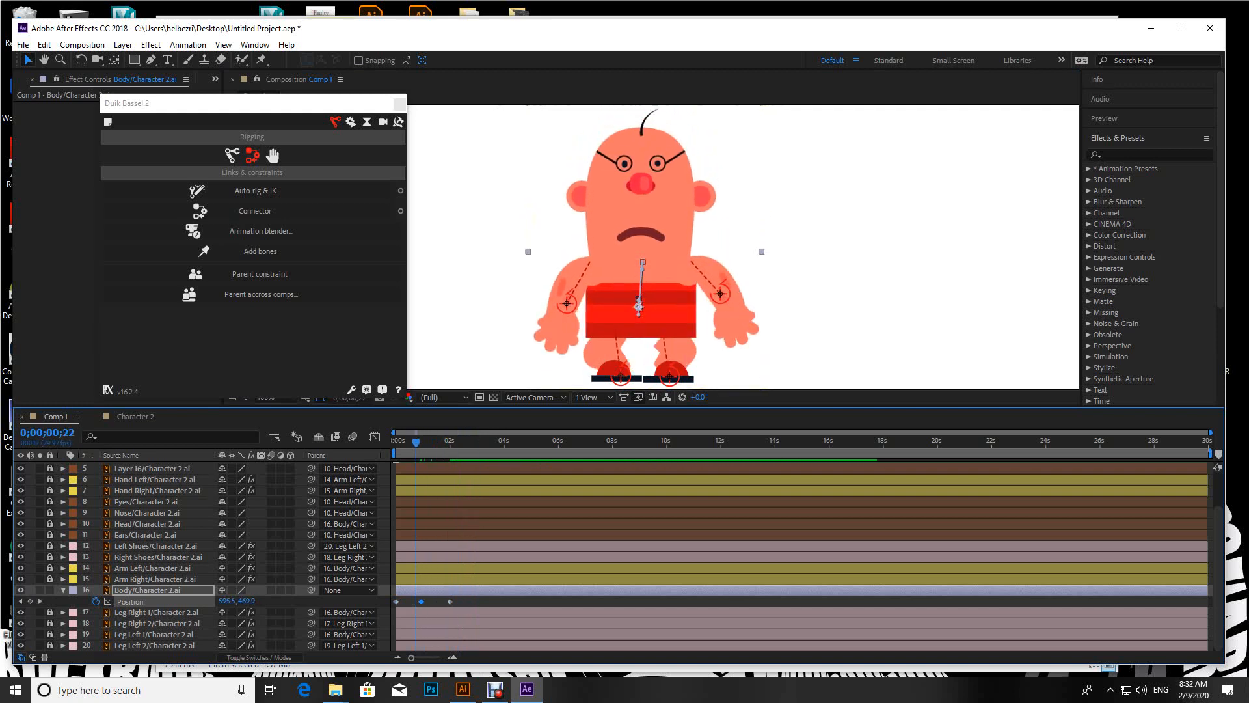
left_click_drag(404, 443, 476, 442)
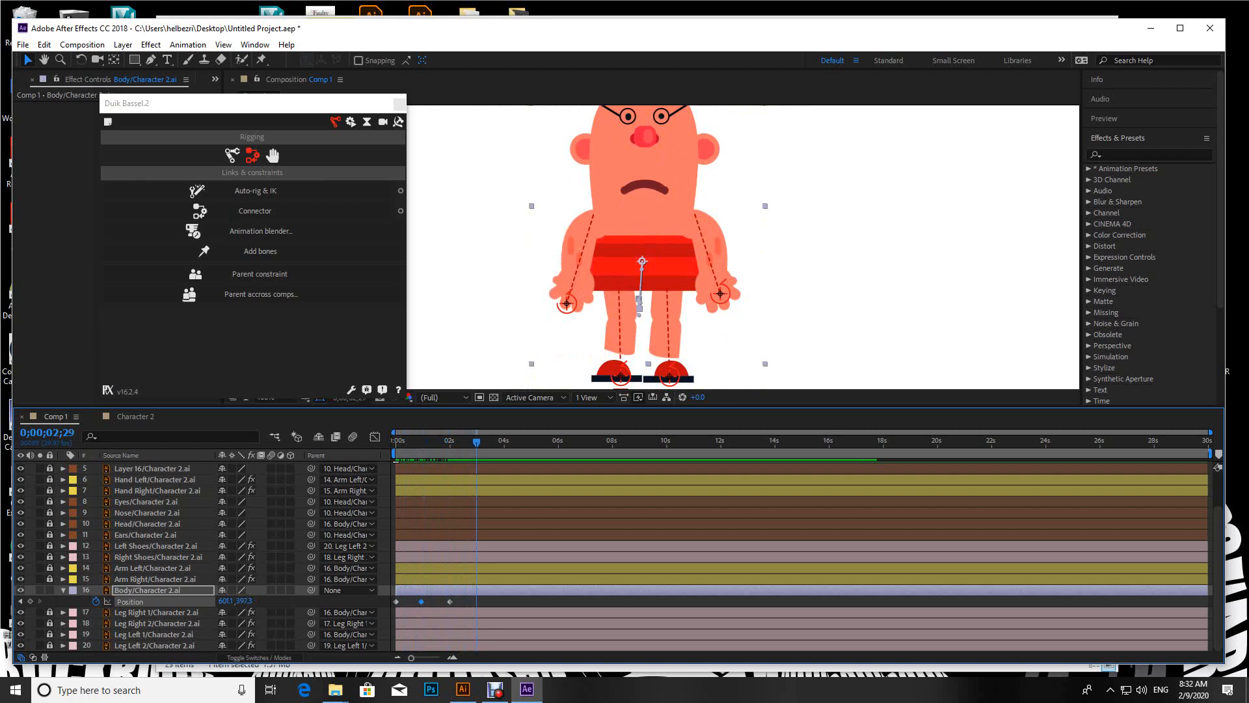
key("ctrl+v")
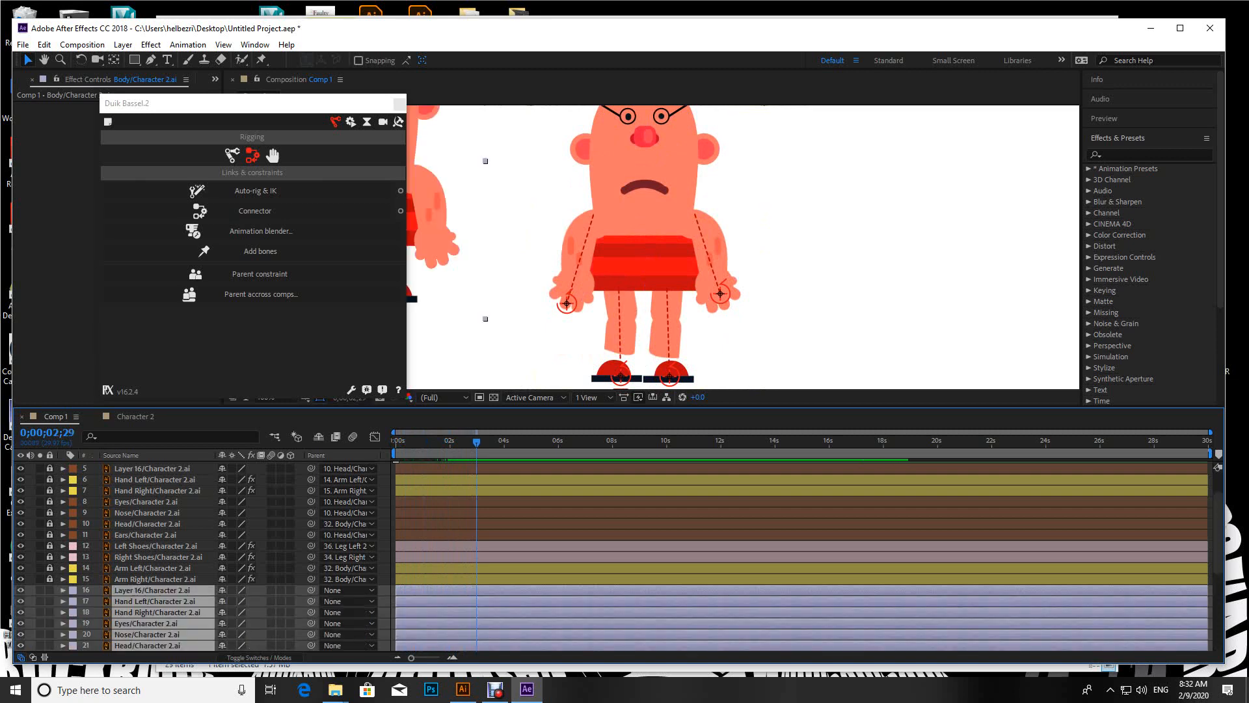
scroll(468, 572, "down", 5)
left_click(450, 602)
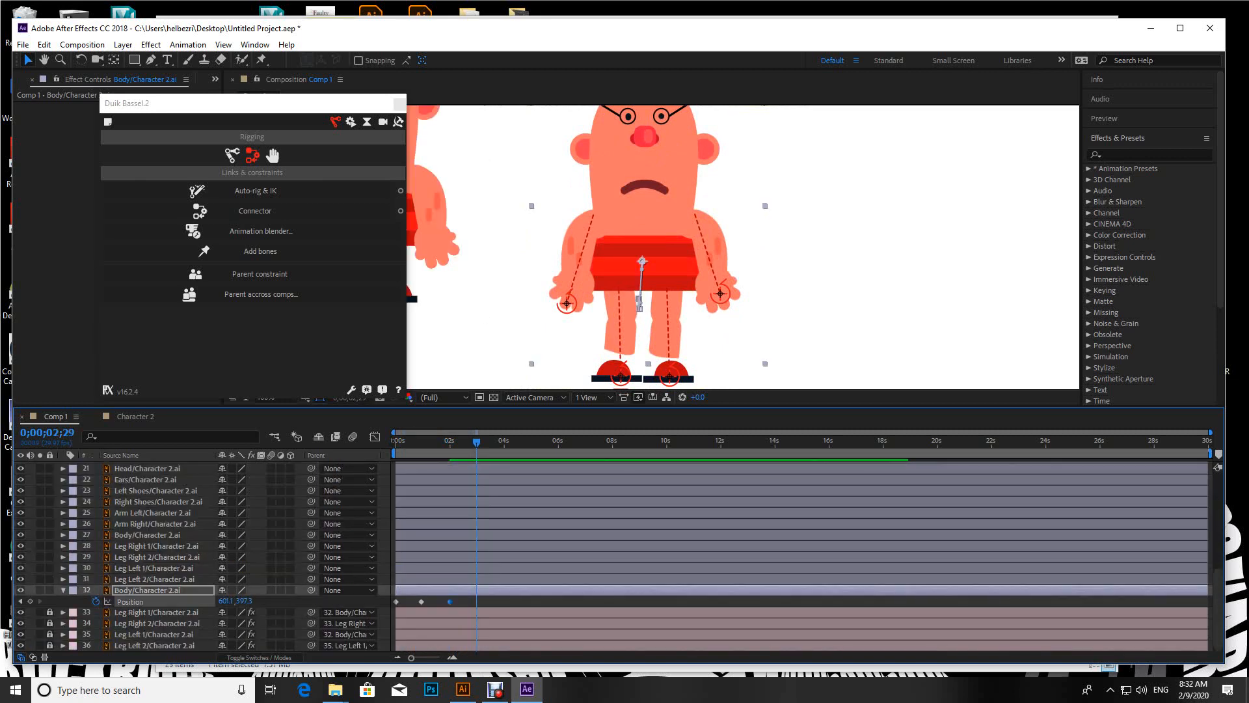
key("Home")
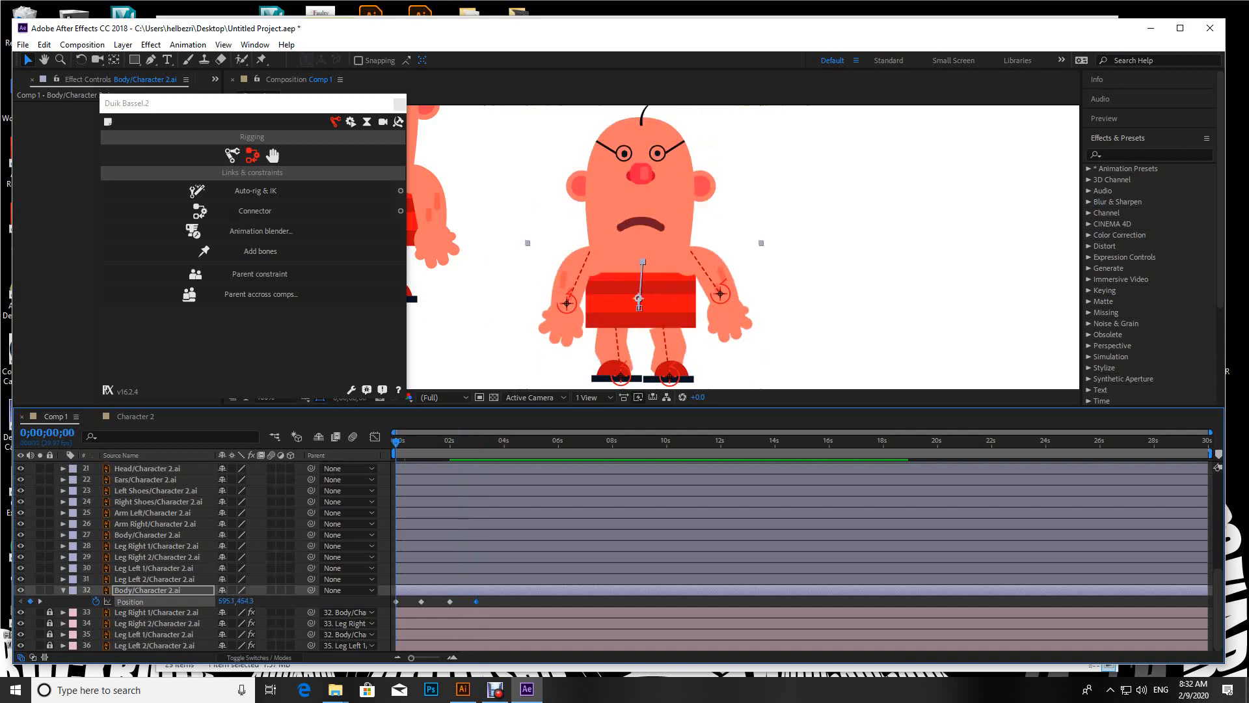
key("ctrl+z")
key("ctrl+z")
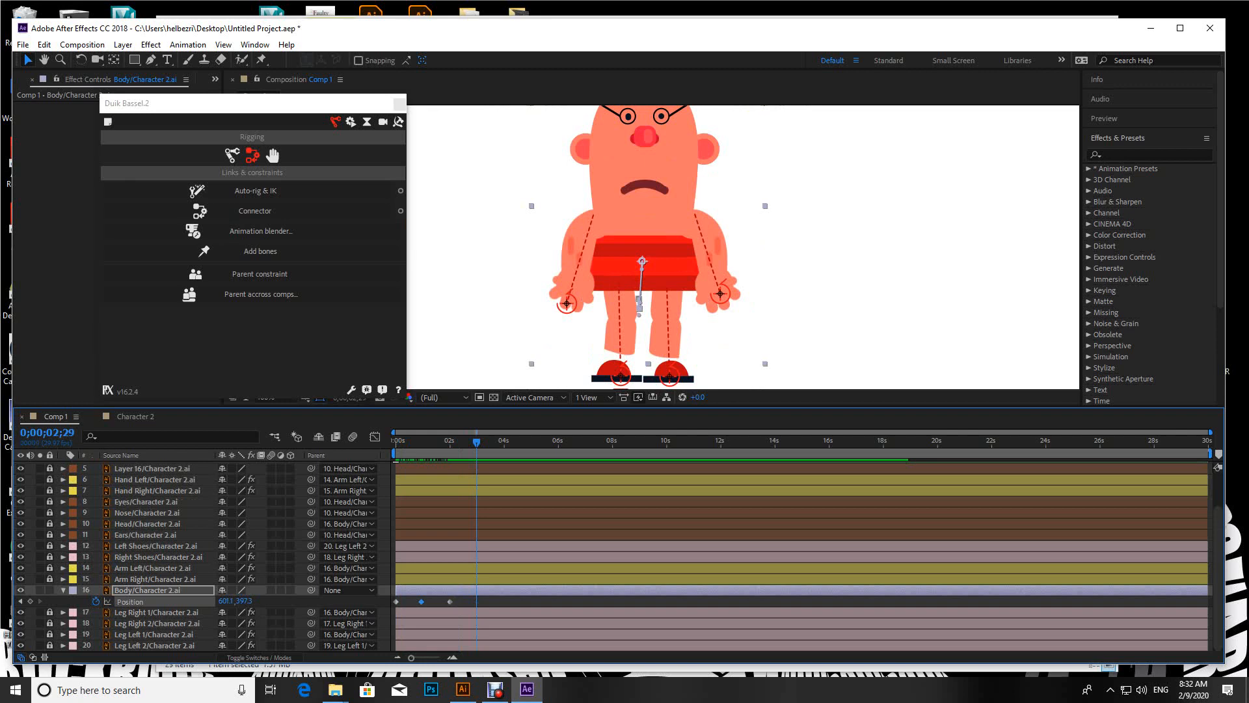
Step: Paste a copy of the Body's 0;00;00;28 Position keyframe at 0;00;02;29 and preview the bounce
key("ctrl+v")
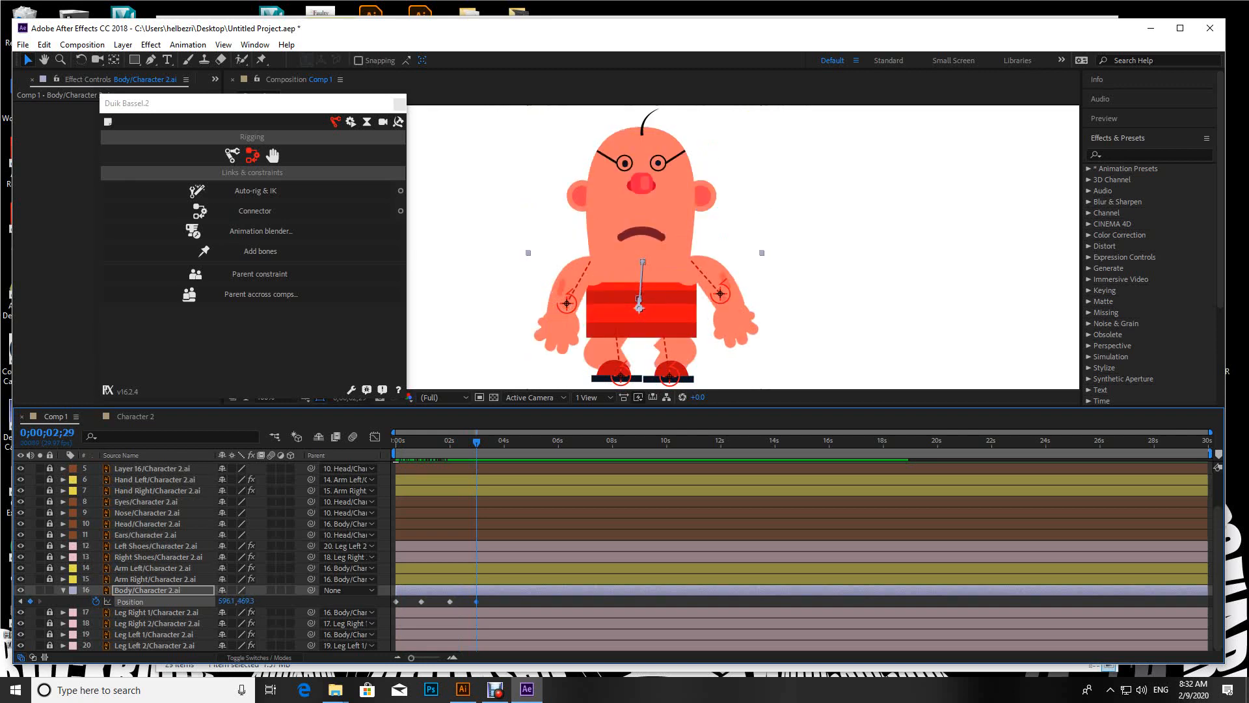
key("space")
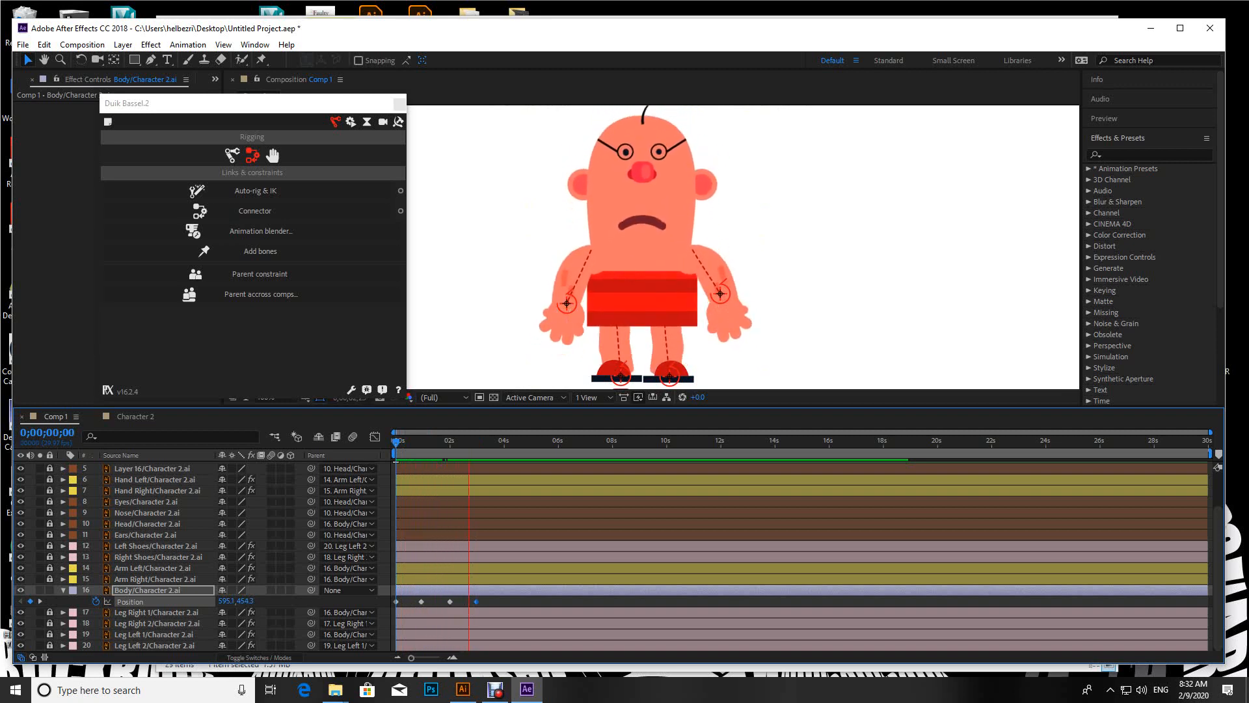
key("space")
Step: Compress the Body's four Position keyframes to about half their time span and replay the animation from the start
left_click_drag(490, 599, 436, 606)
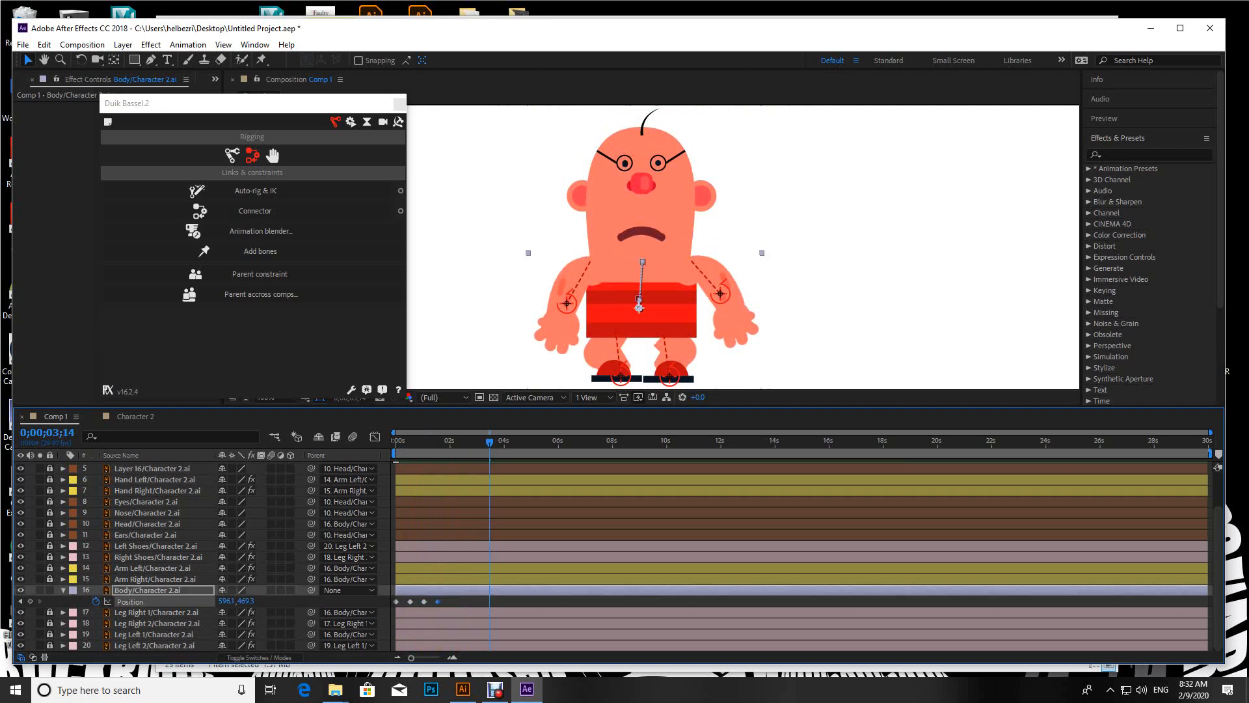
left_click_drag(490, 442, 396, 442)
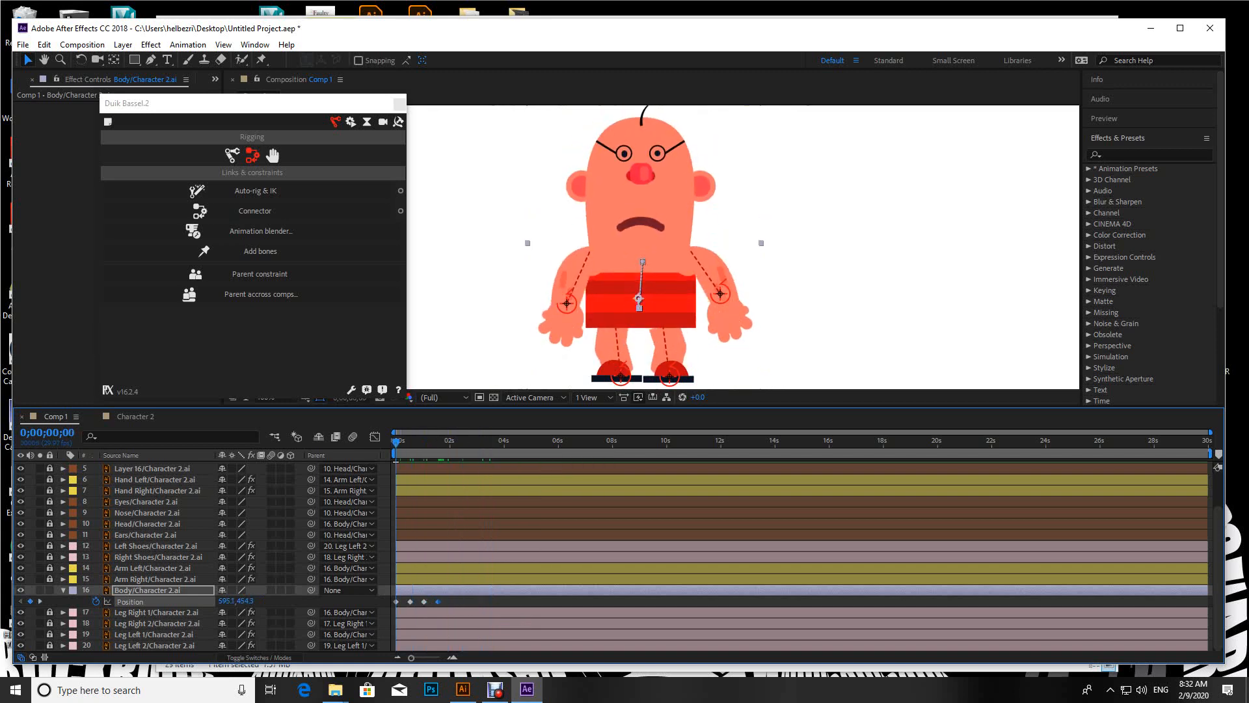
key("space")
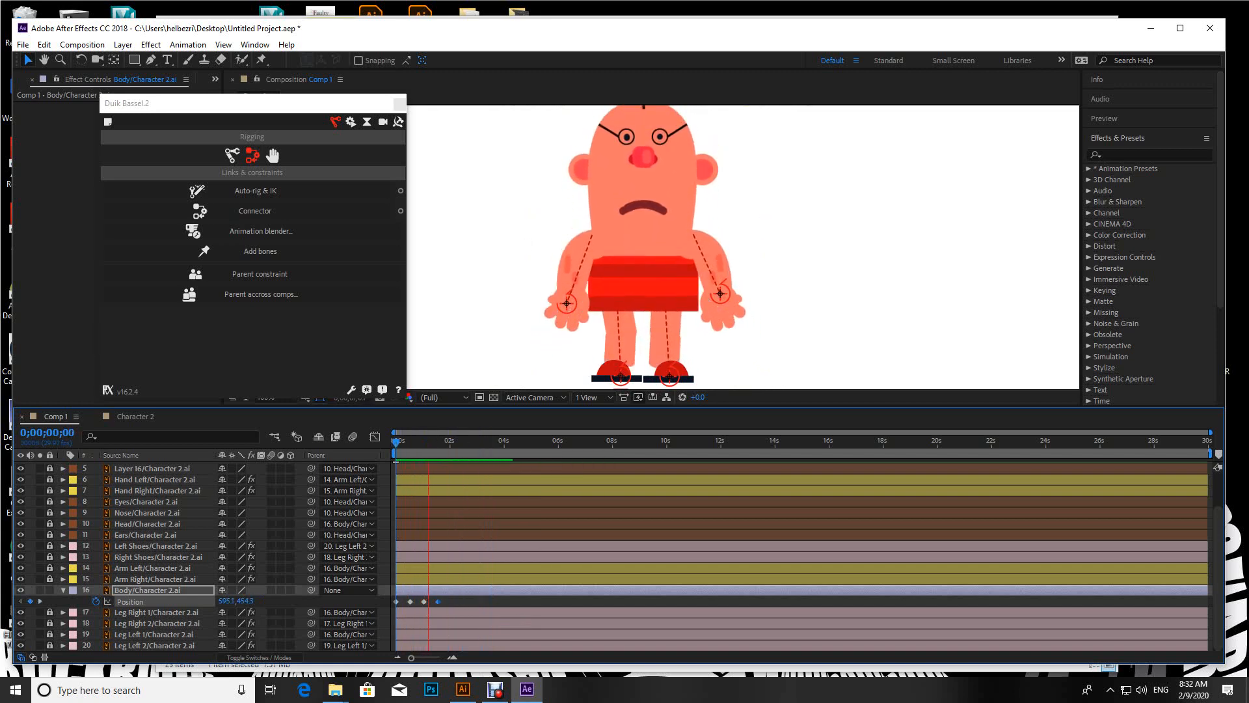
key("space")
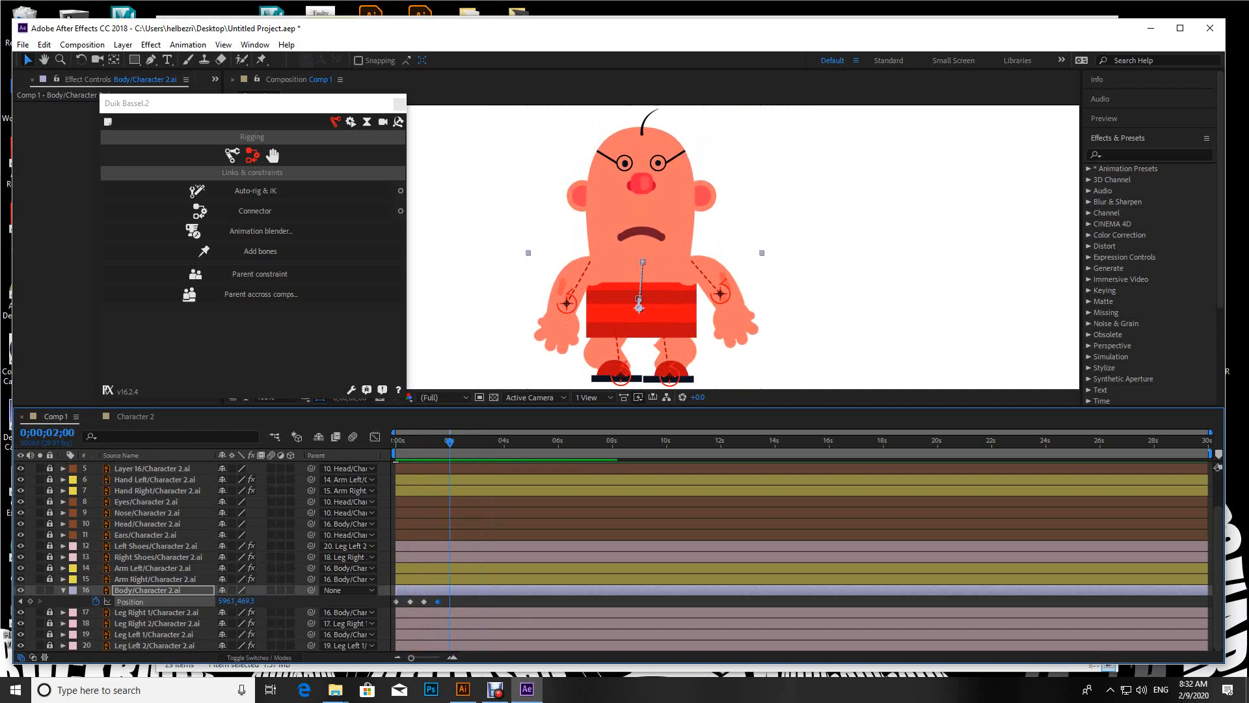
left_click(495, 690)
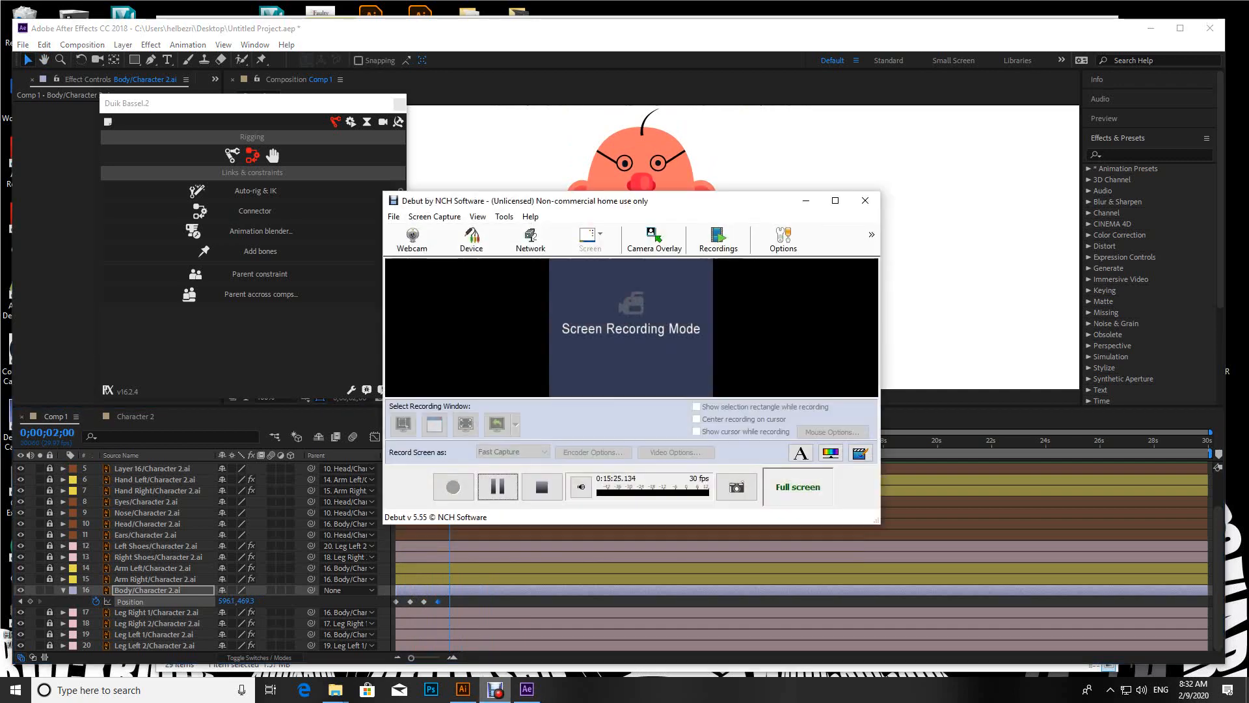